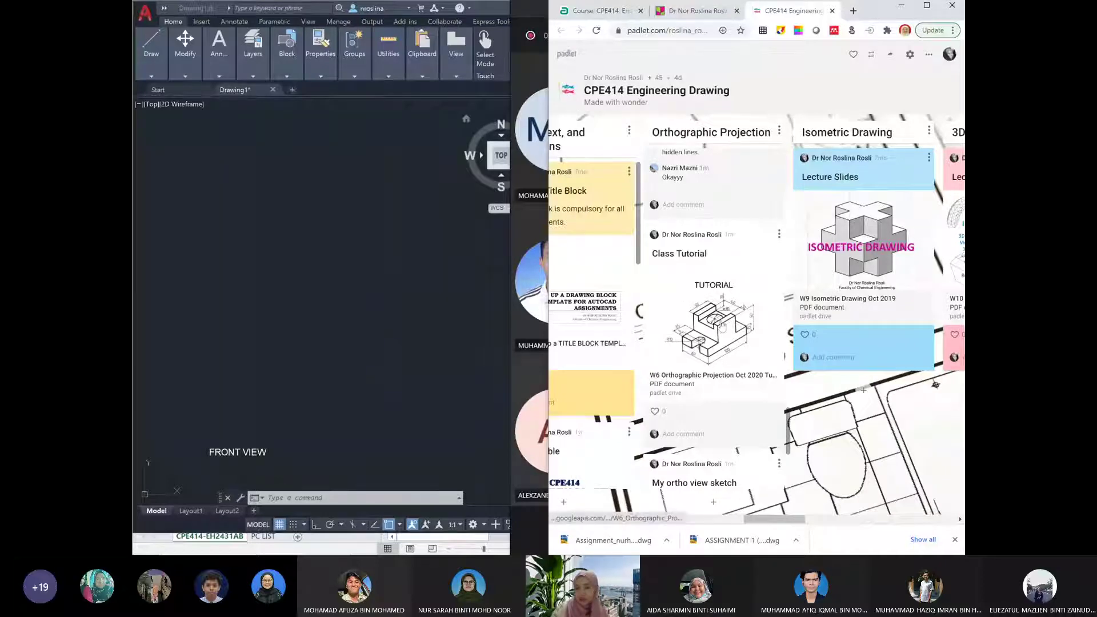
# Examine the Class Tutorial isometric drawing, then the hand sketch of its orthographic views on the Padlet board
pyautogui.click(722, 326)
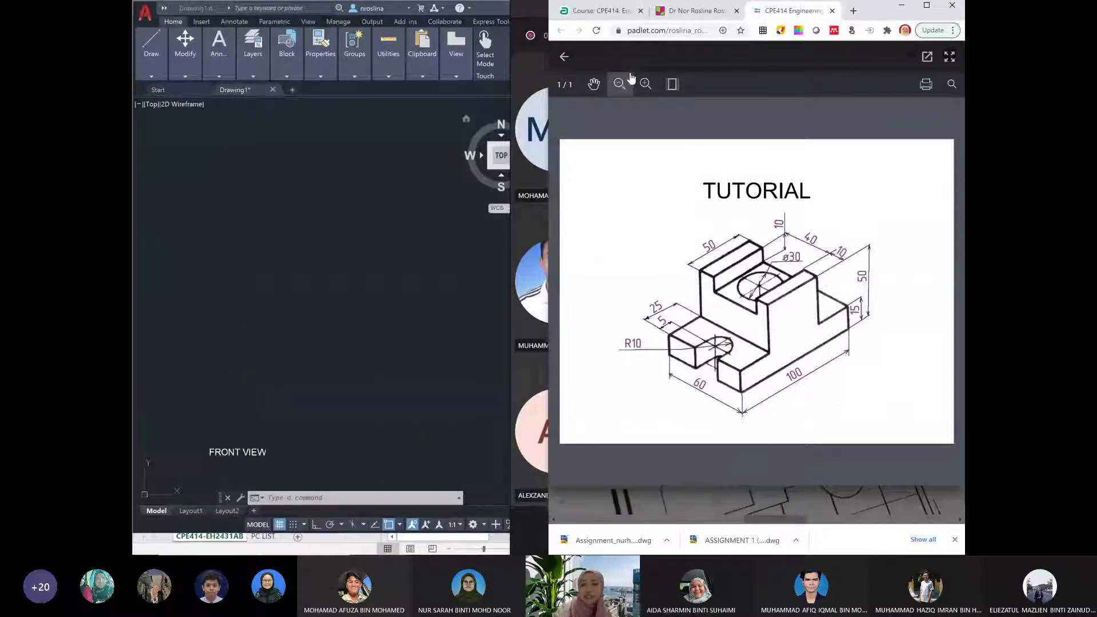
pyautogui.click(564, 59)
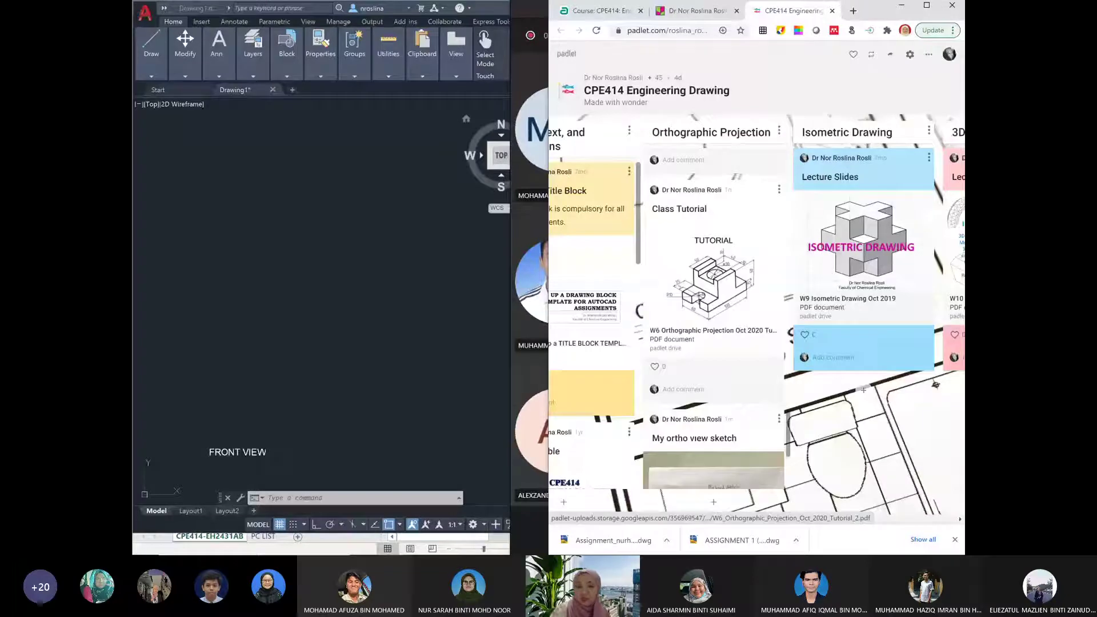
pyautogui.scroll(-3, 714, 331)
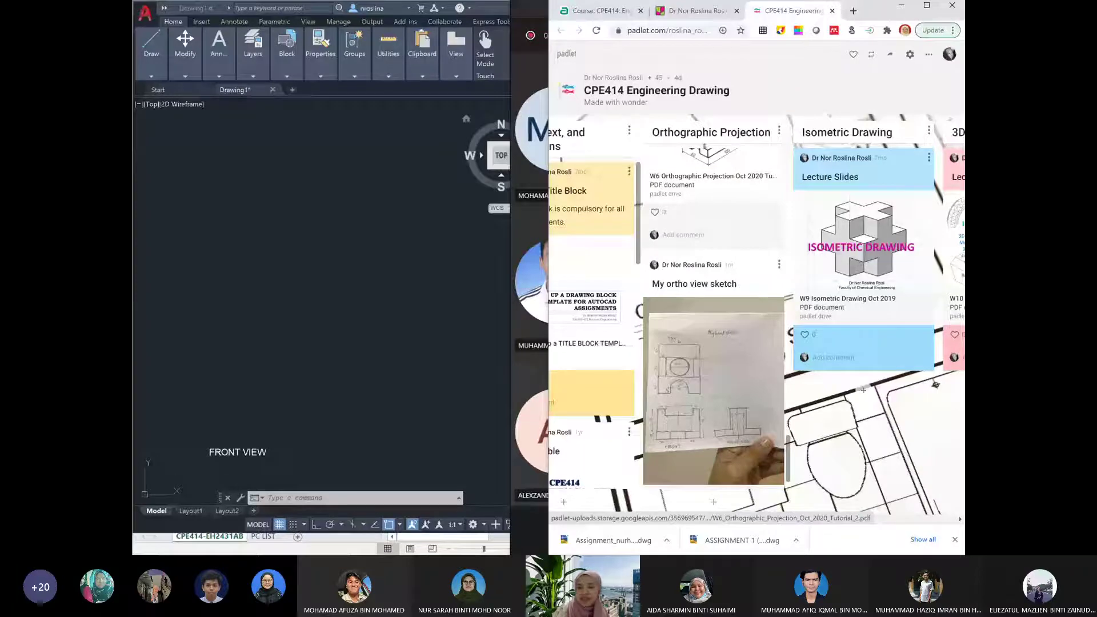
pyautogui.click(713, 391)
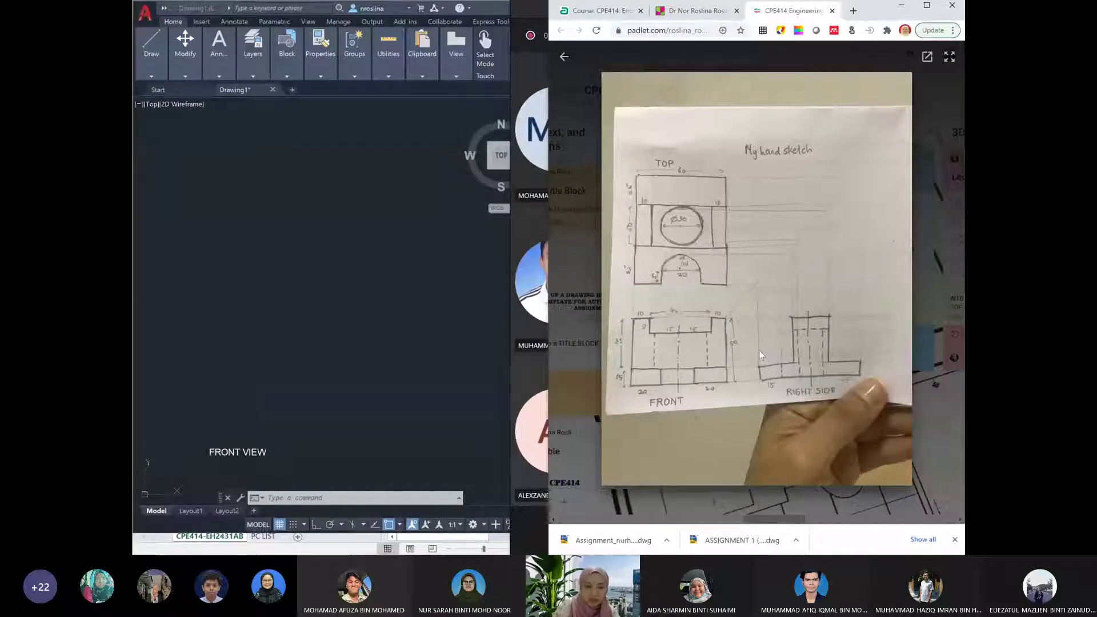
# In AutoCAD, start the front view outline above the FRONT VIEW label with Ortho on, drawing its left edge upward in 15 and 35 segments
pyautogui.click(394, 498)
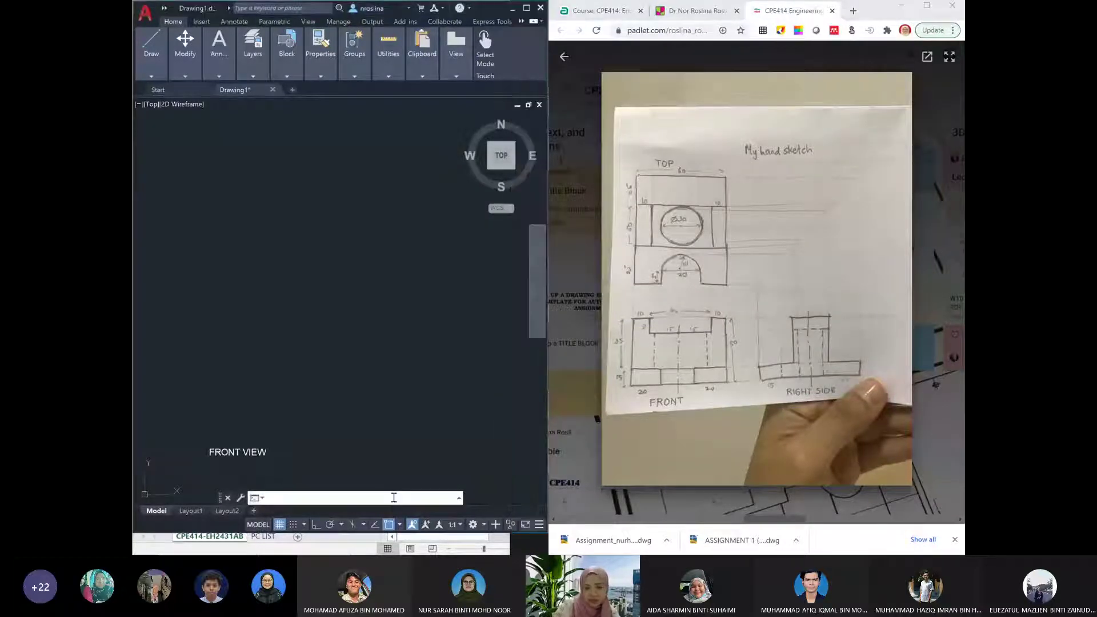
pyautogui.write('LINE')
pyautogui.press('Return')
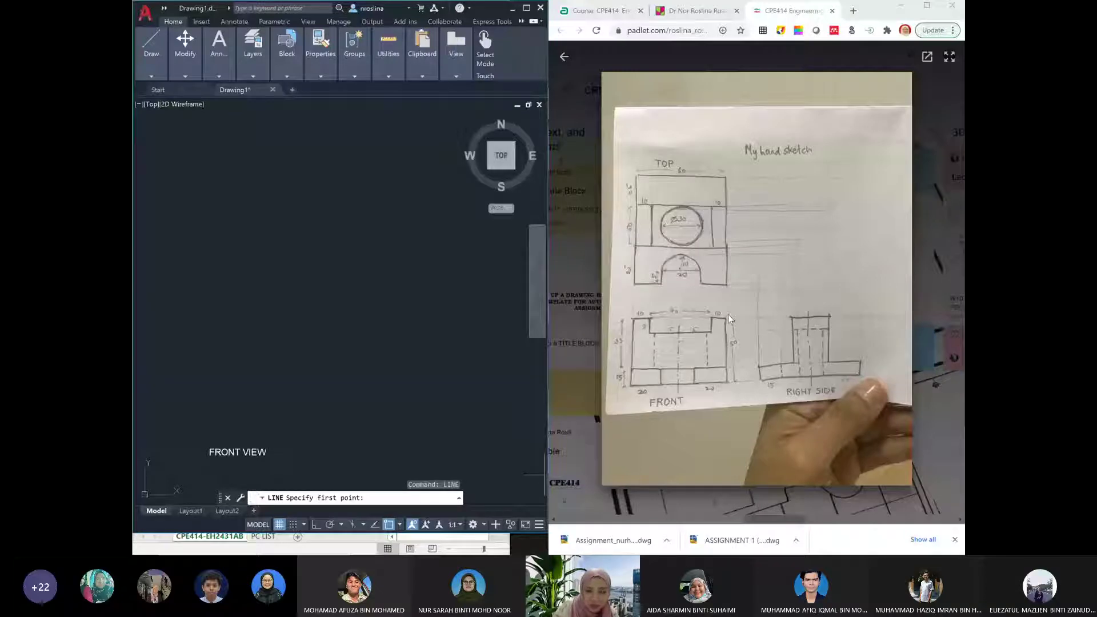
pyautogui.click(192, 431)
pyautogui.click(315, 524)
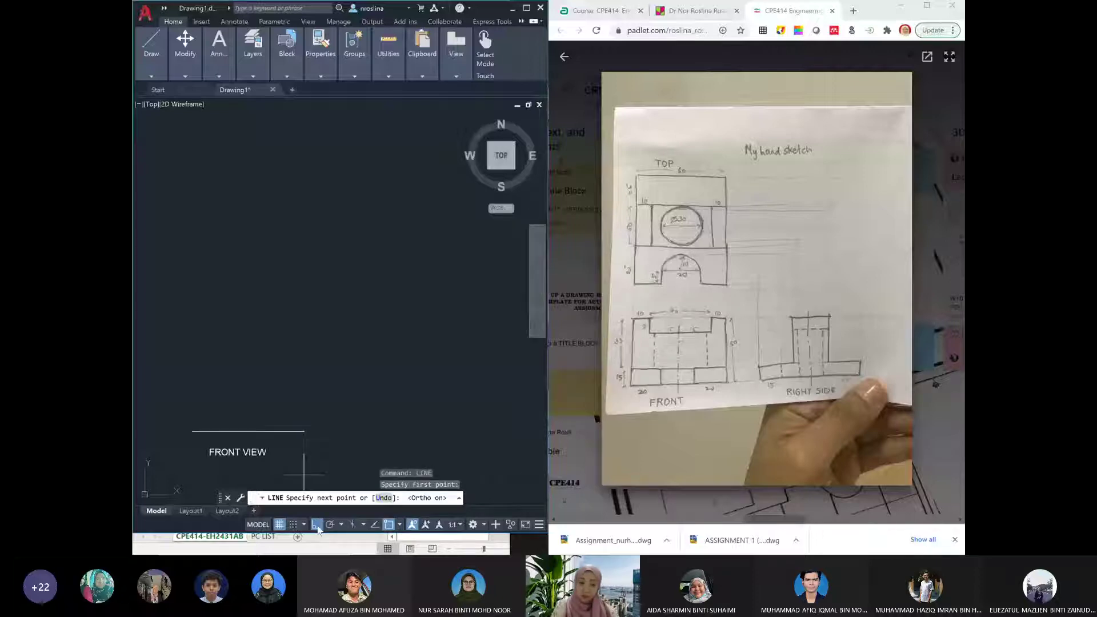
pyautogui.write('15')
pyautogui.press('Return')
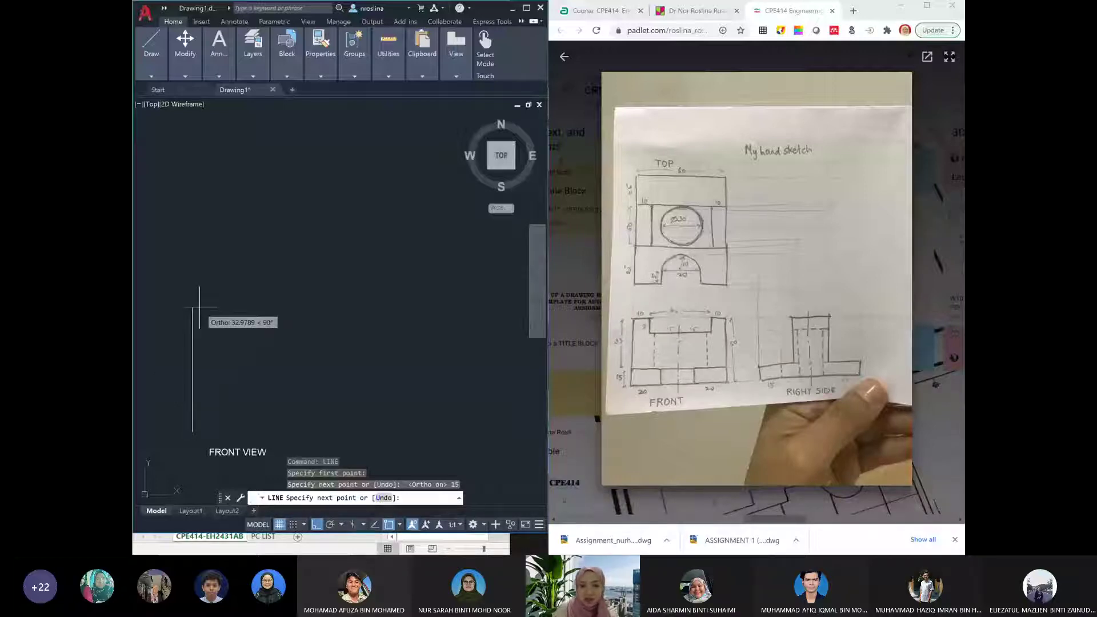
pyautogui.write('35')
pyautogui.press('Return')
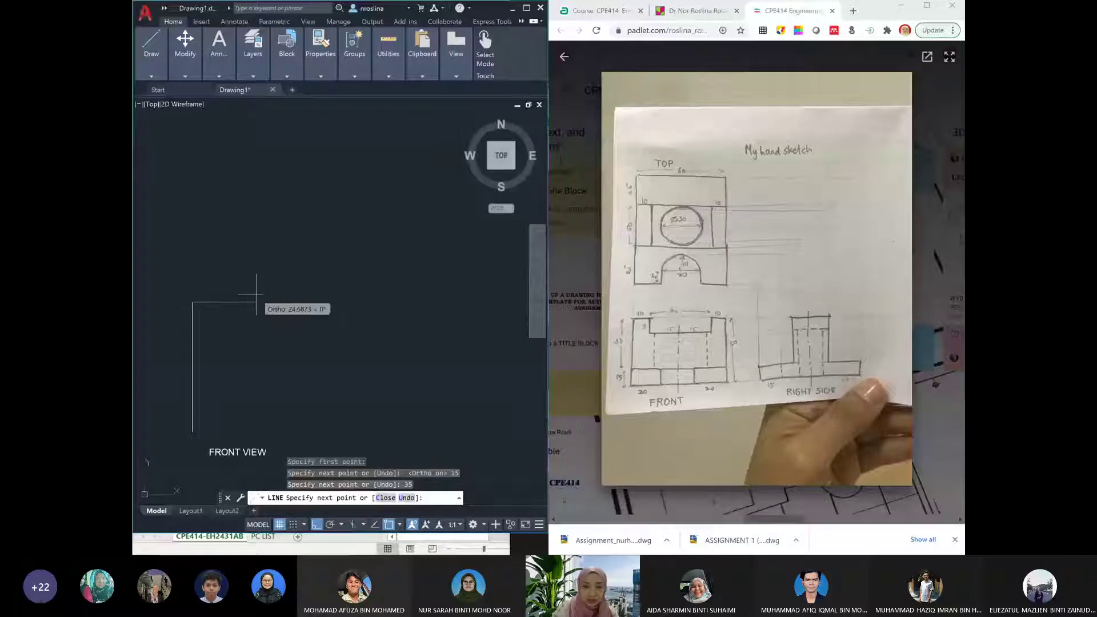
# Continue the outline around the top notch: 10 right, 10 down, 40 right, 10 up and 10 right
pyautogui.write('10')
pyautogui.press('Return')
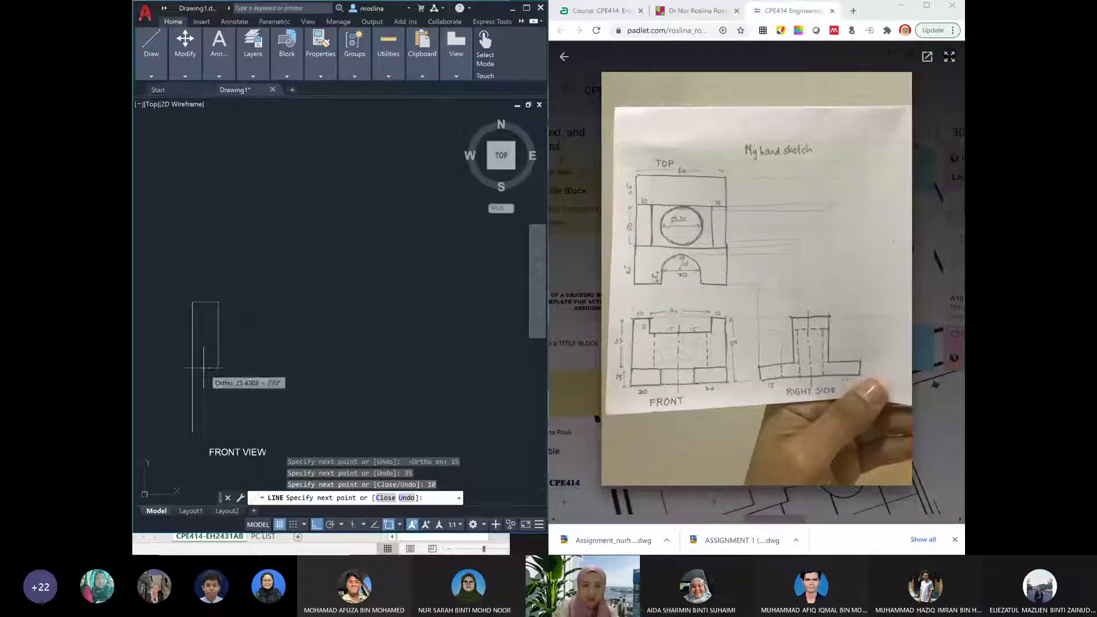
pyautogui.write('10')
pyautogui.press('Return')
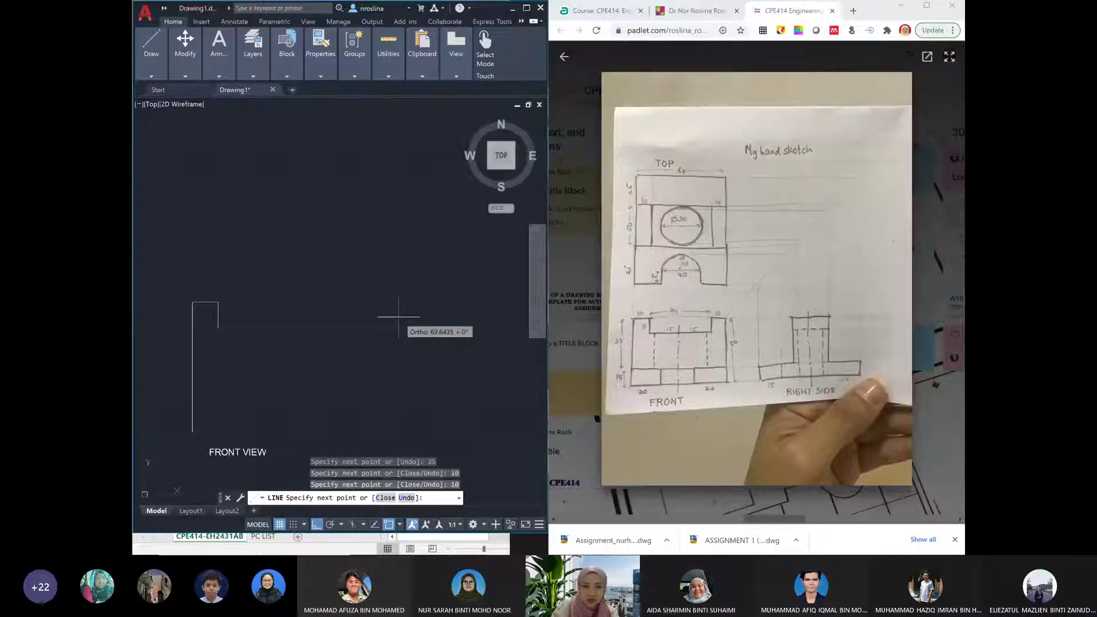
pyautogui.write('40')
pyautogui.press('Return')
pyautogui.write('10')
pyautogui.press('Return')
pyautogui.write('10')
pyautogui.press('Return')
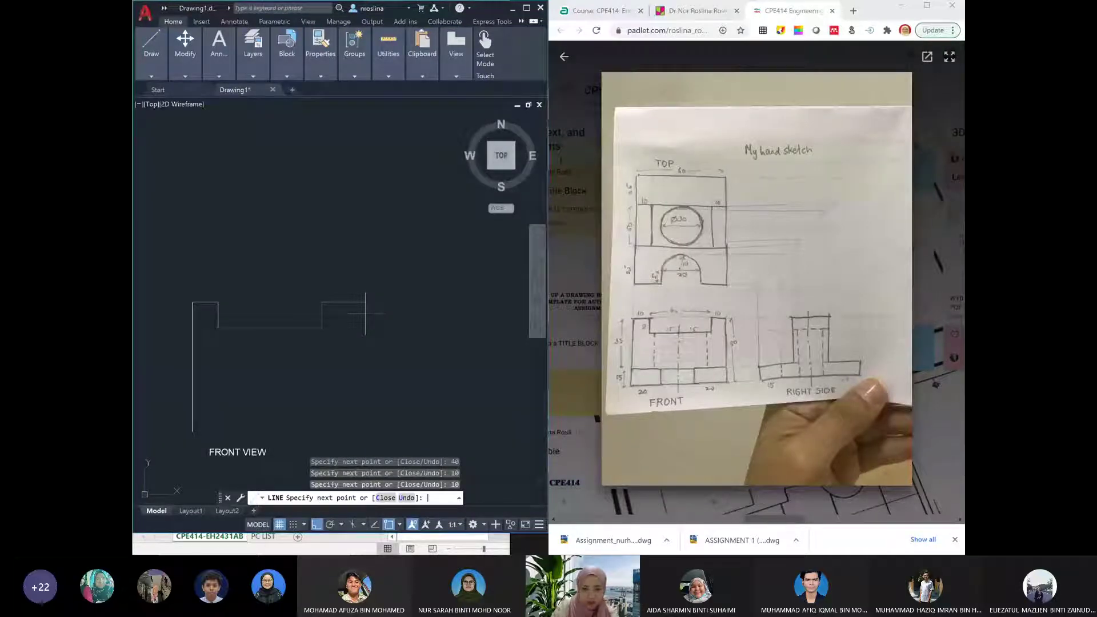
# Complete the outline with a 50 line down, two 20 segments leftward along the base, and a closing segment
pyautogui.write('50')
pyautogui.press('Return')
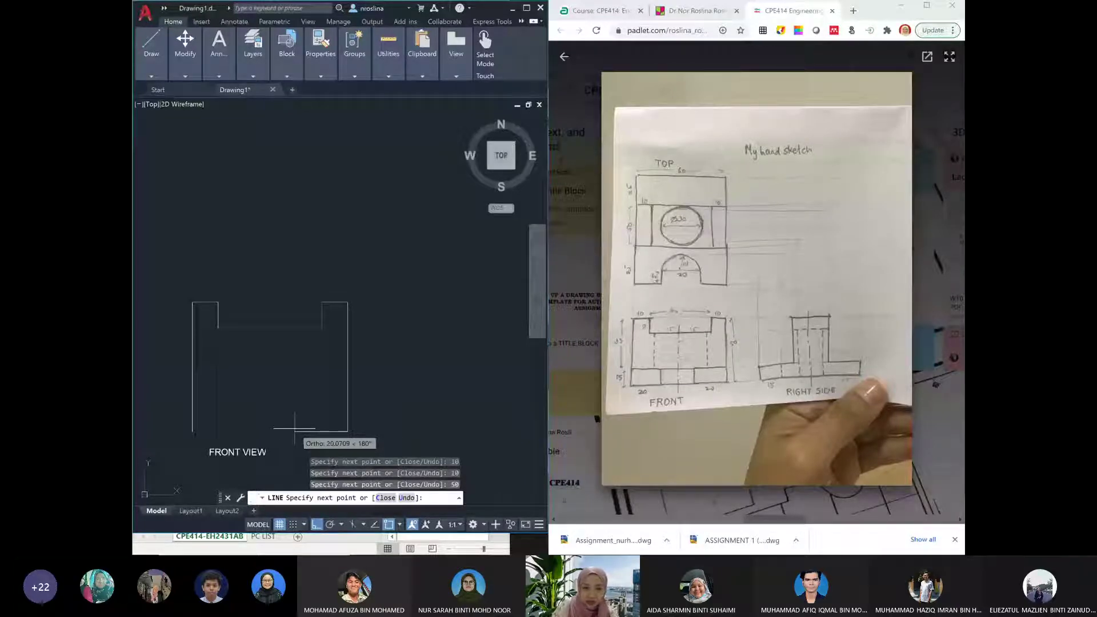
pyautogui.write('20')
pyautogui.press('Return')
pyautogui.write('20')
pyautogui.press('Return')
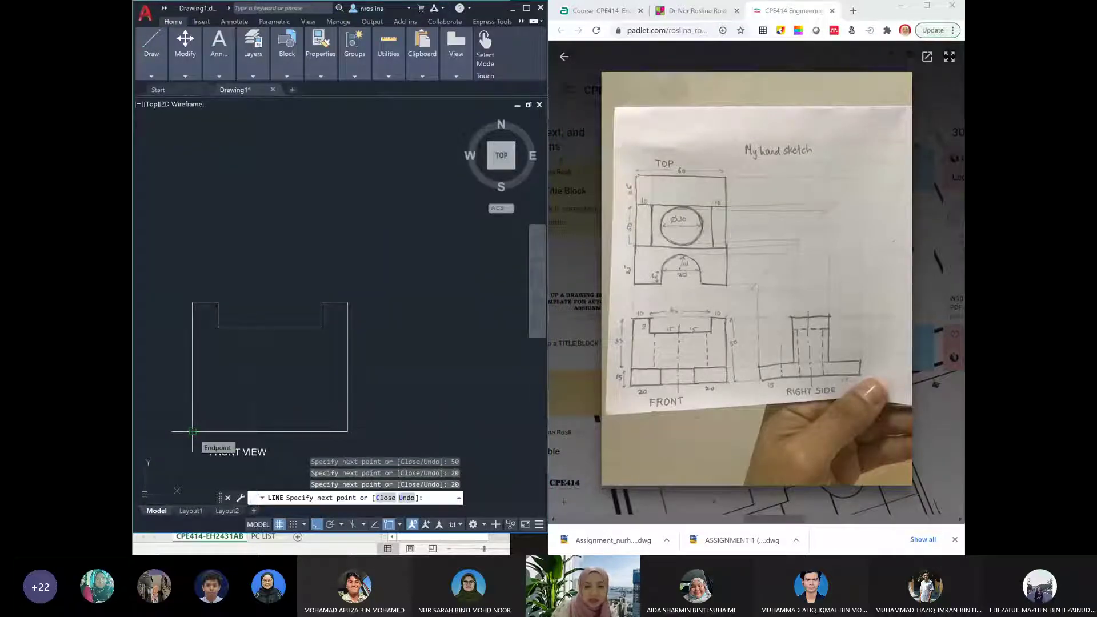
pyautogui.write('c')
pyautogui.press('Return')
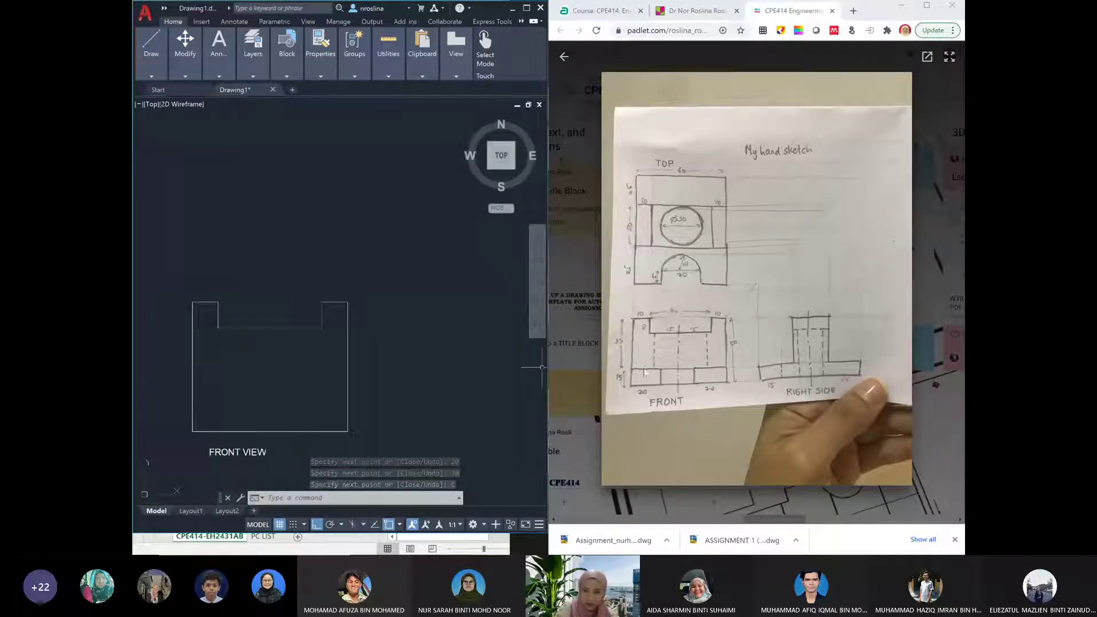
# Draw the lower-left block's edges: from 15 above the bottom-left corner, a line 20 right and down to the base
pyautogui.write('LI')
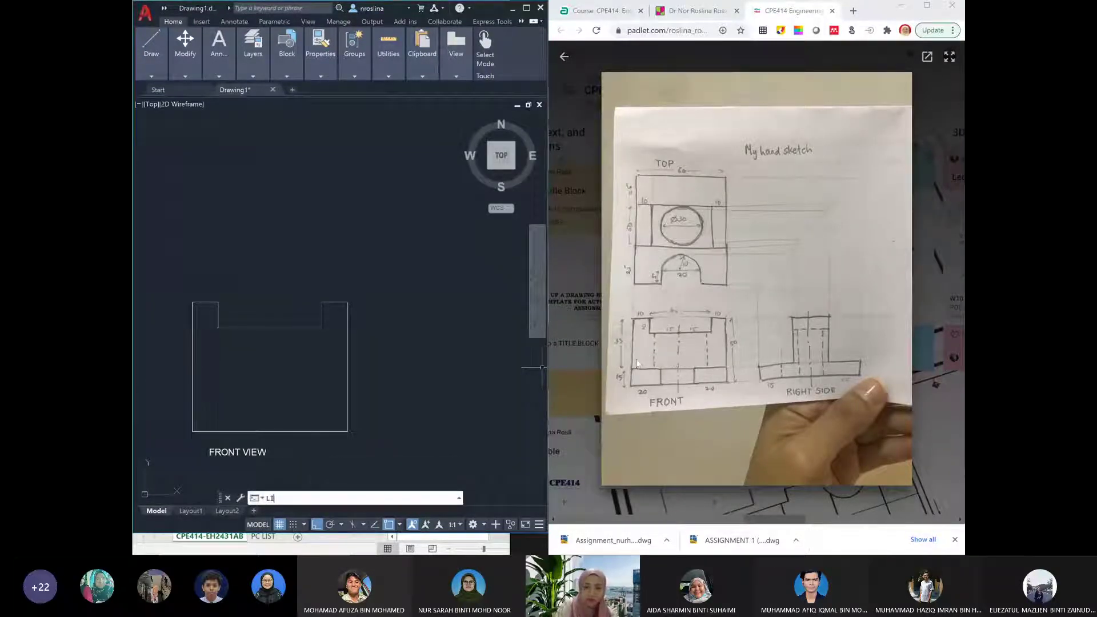
pyautogui.press('BackSpace')
pyautogui.press('BackSpace')
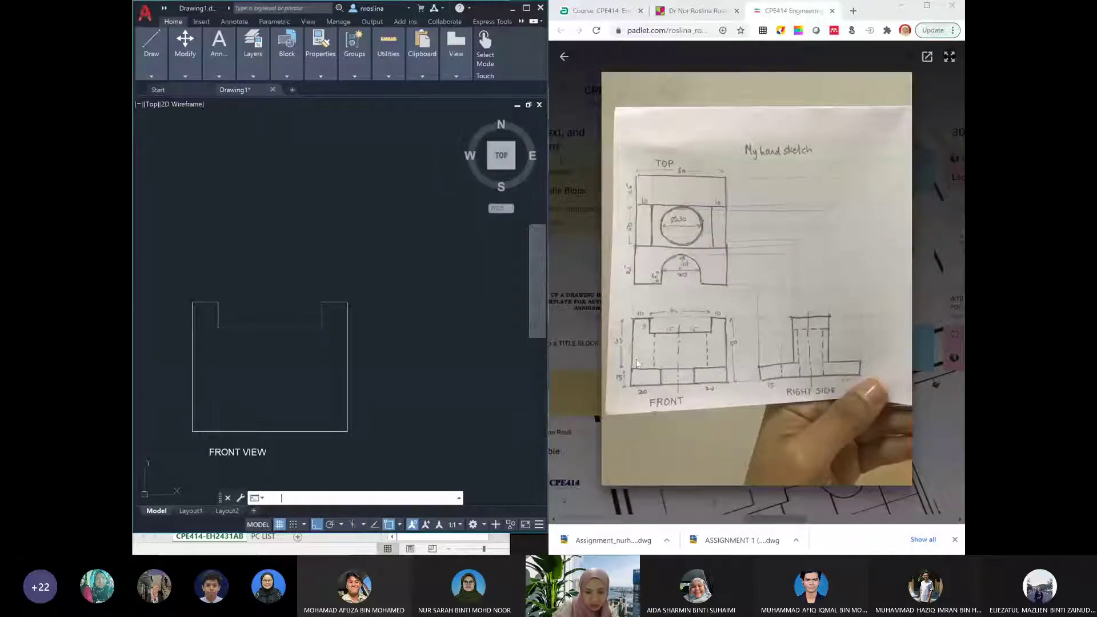
pyautogui.write('LINE')
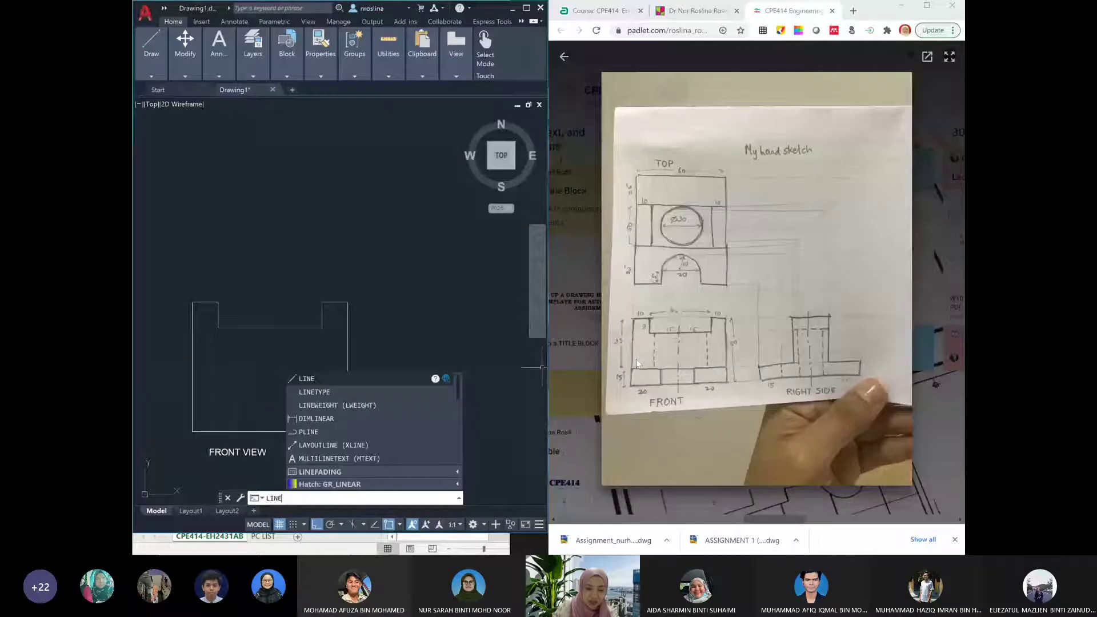
pyautogui.press('Return')
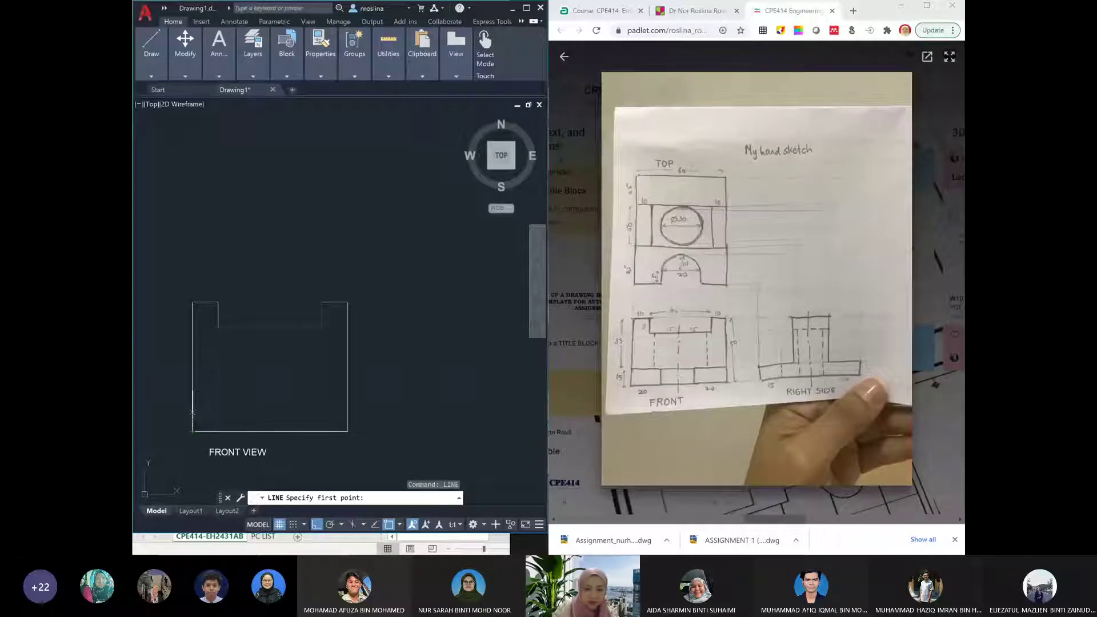
pyautogui.write('15')
pyautogui.press('Return')
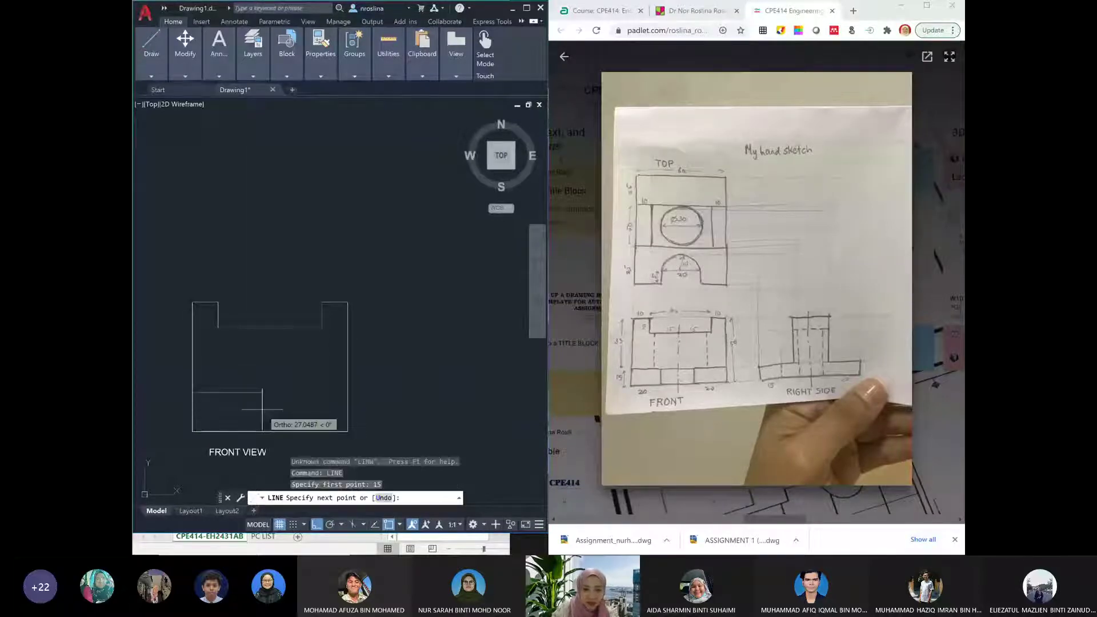
pyautogui.write('20')
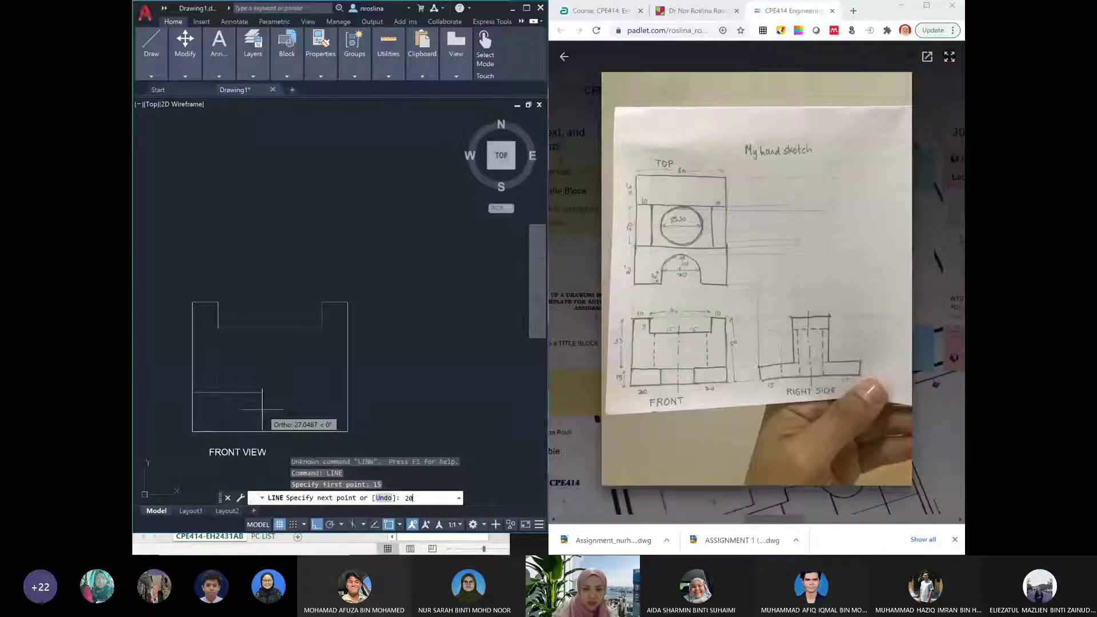
pyautogui.press('Return')
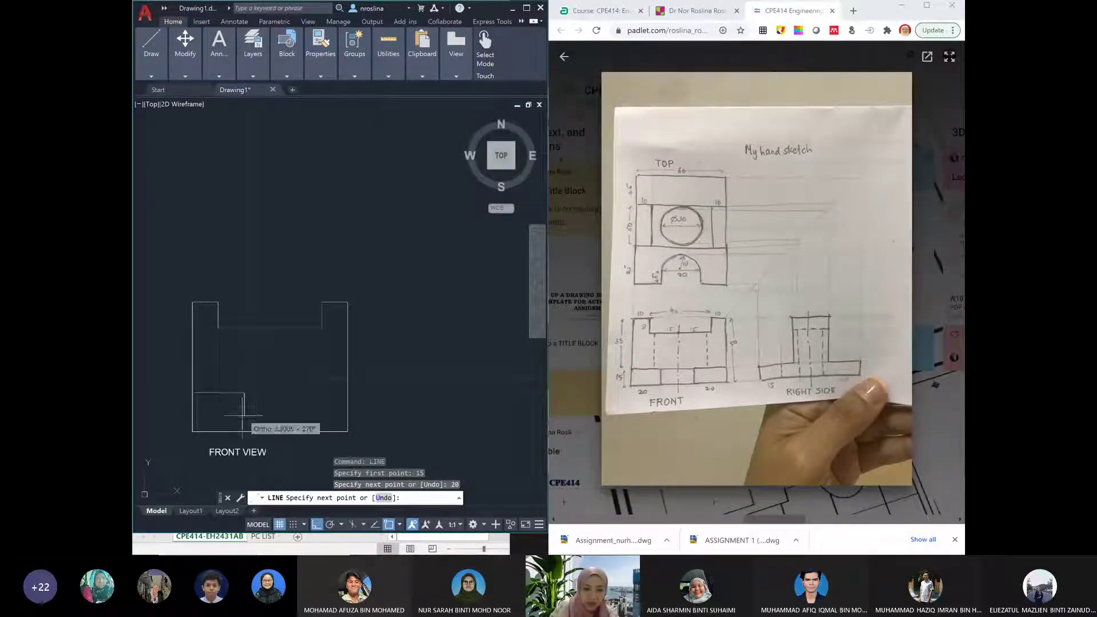
pyautogui.click(244, 432)
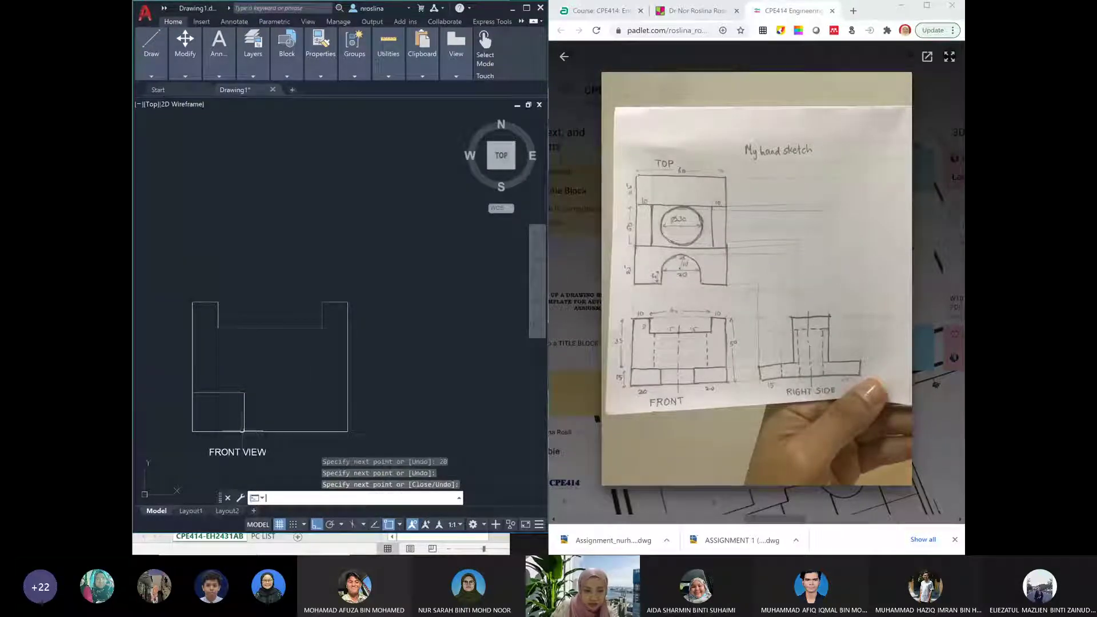
# Draw the lower-right block's edges: from 15 above the bottom-right corner, a line 20 left and down to the base
pyautogui.write('line')
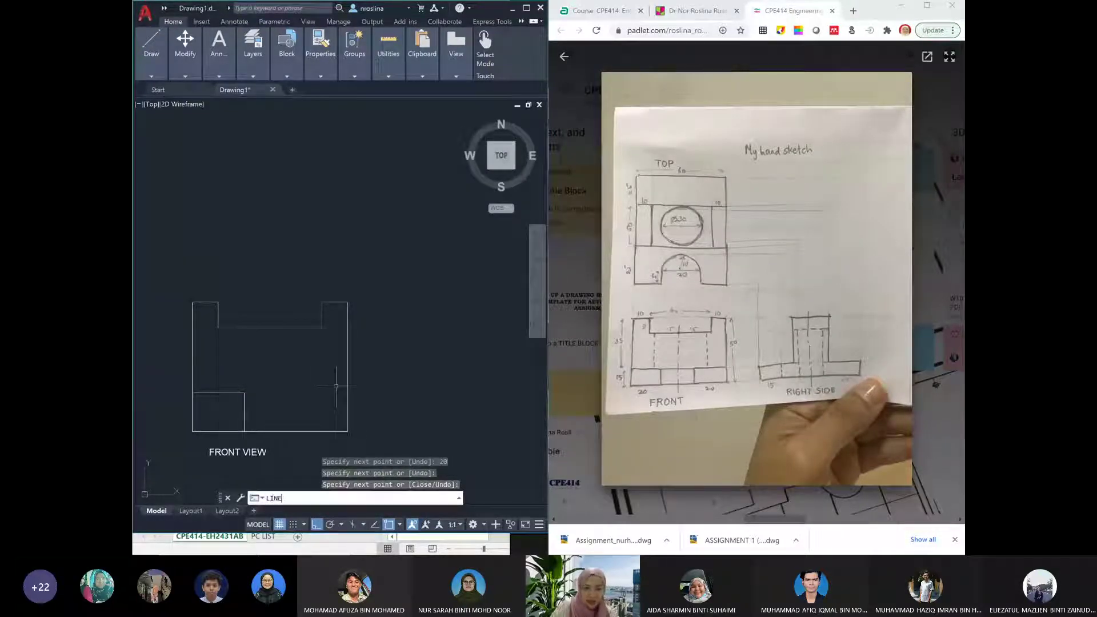
pyautogui.press('Return')
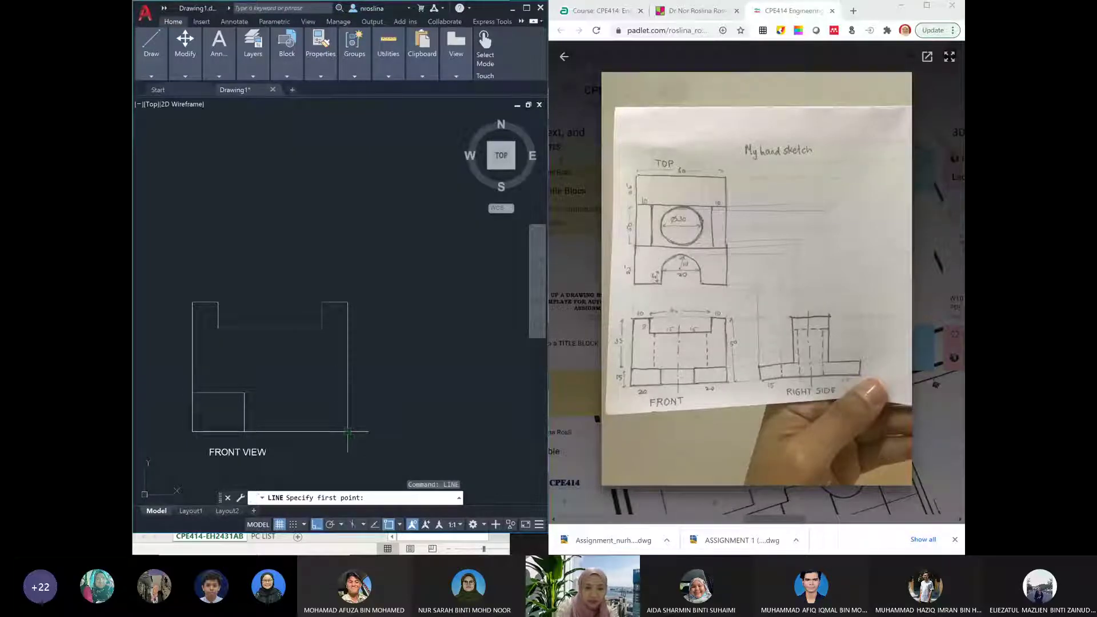
pyautogui.write('15')
pyautogui.press('Return')
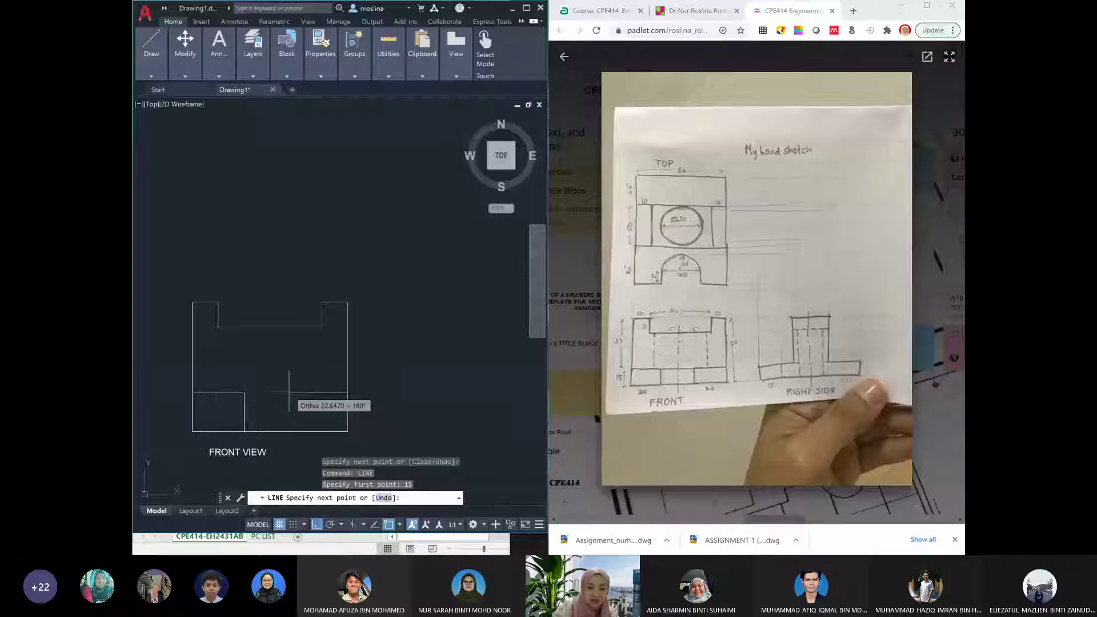
pyautogui.write('20')
pyautogui.press('Return')
pyautogui.click(295, 432)
pyautogui.press('Return')
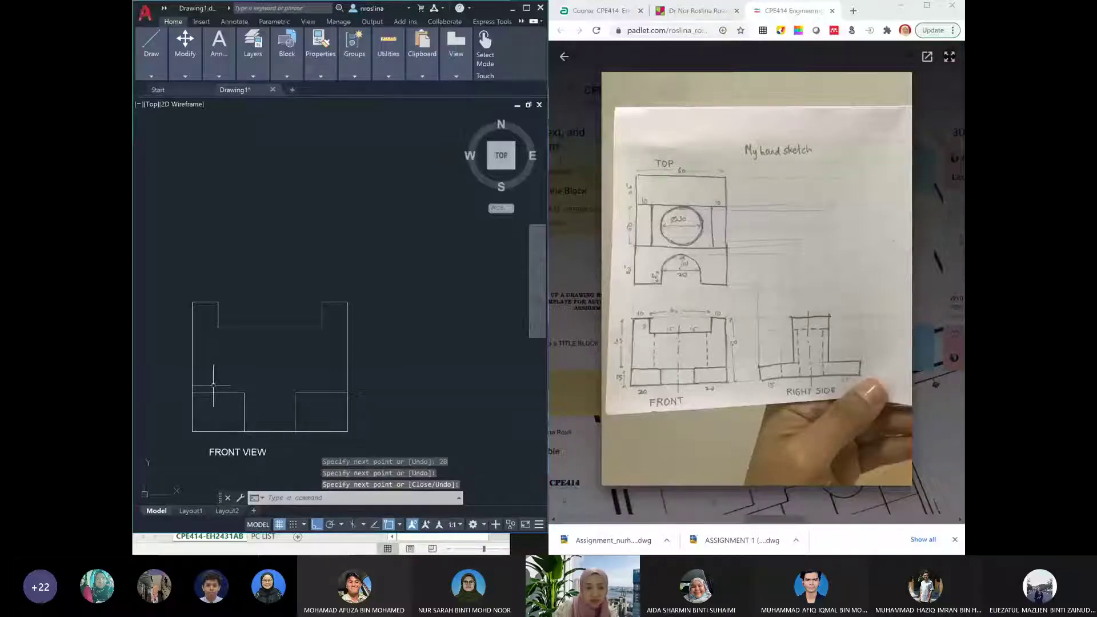
# Join the upper inner corners of the two lower blocks with a horizontal line
pyautogui.press('Return')
pyautogui.press('Return')
pyautogui.click(295, 392)
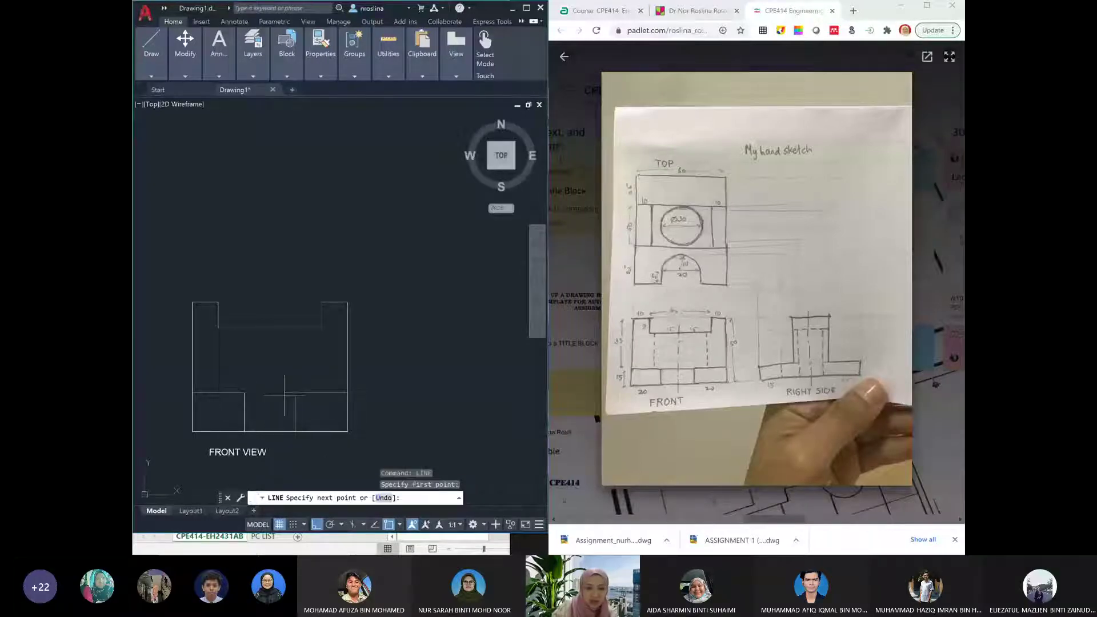
pyautogui.click(240, 391)
pyautogui.press('Return')
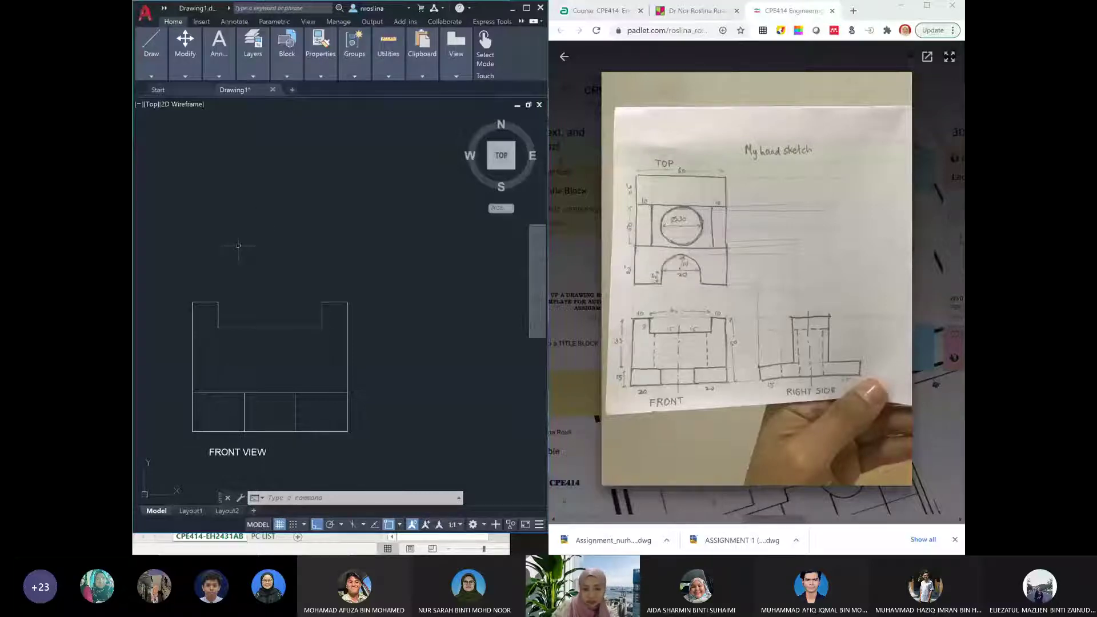
# Create a new layer named PROJECTION
pyautogui.moveTo(239, 246); pyautogui.dragTo(225, 269, button='middle')
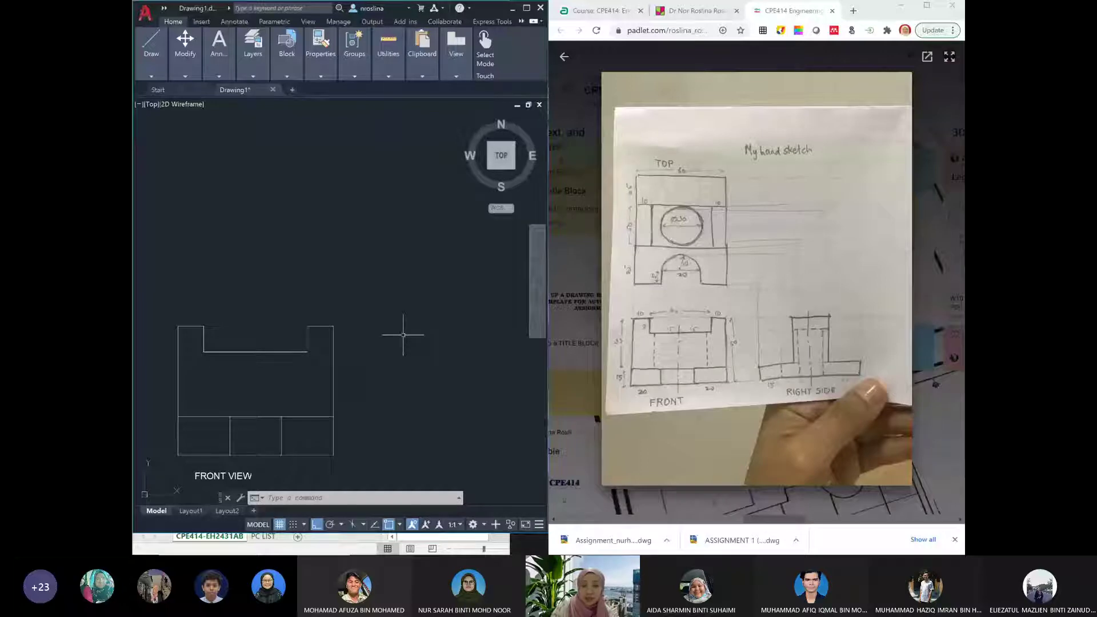
pyautogui.write('la')
pyautogui.press('Return')
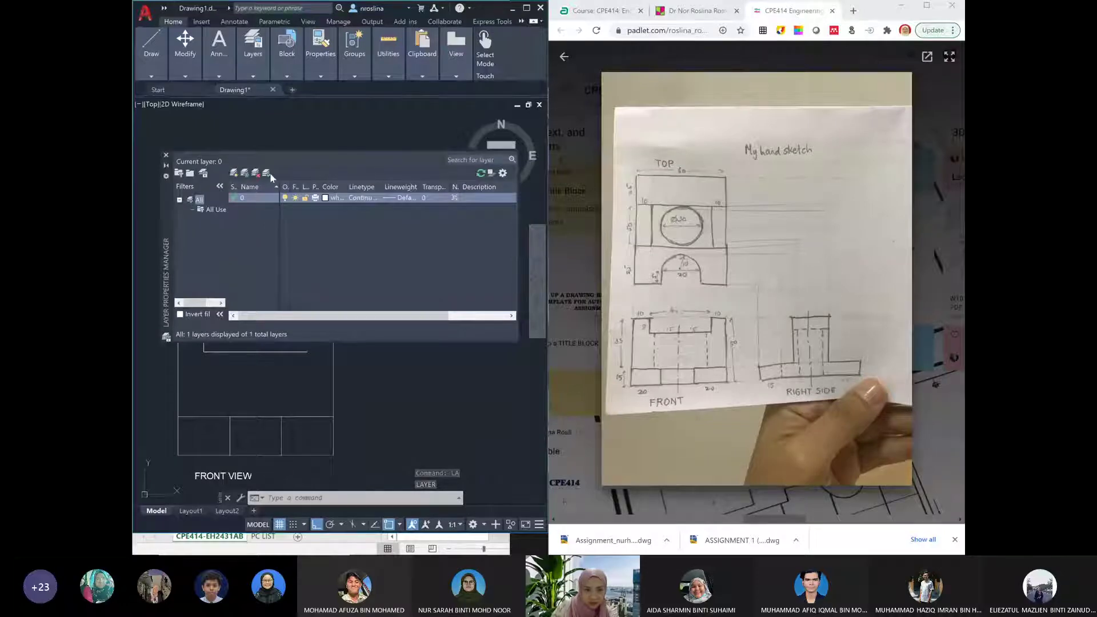
pyautogui.click(235, 173)
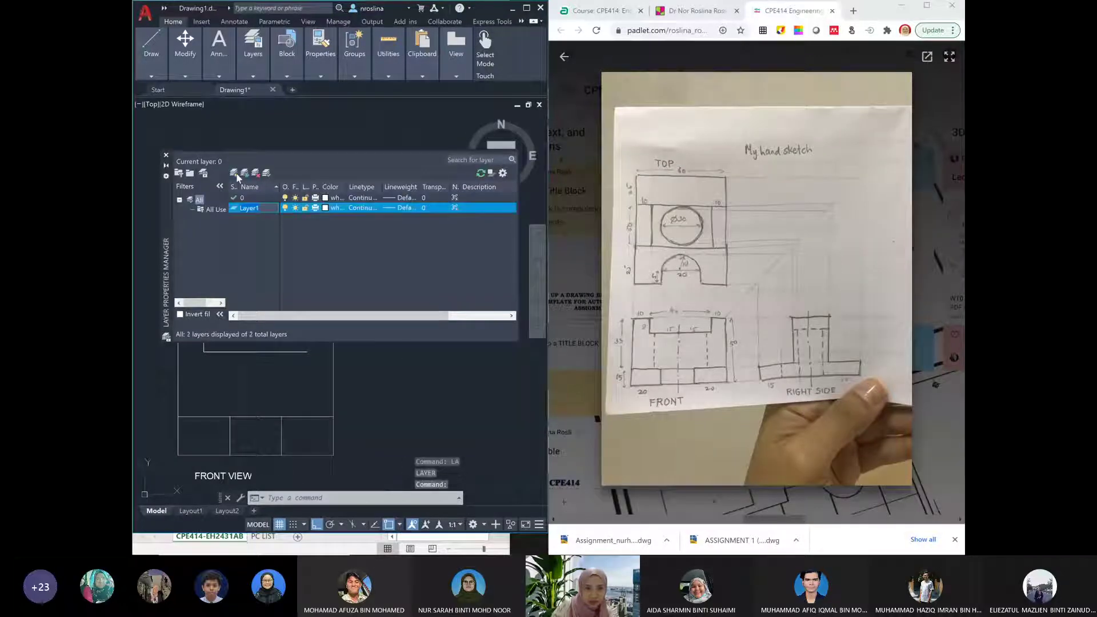
pyautogui.write('PROJE')
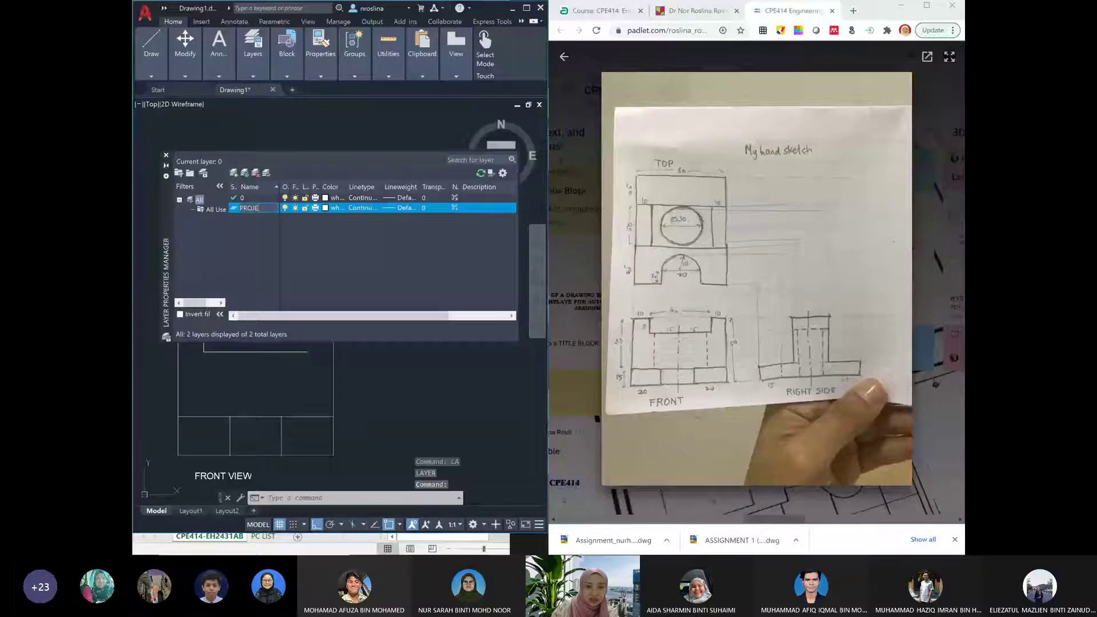
# Load the PHANTOM2 linetype and assign it to the PROJECTION layer
pyautogui.click(363, 208)
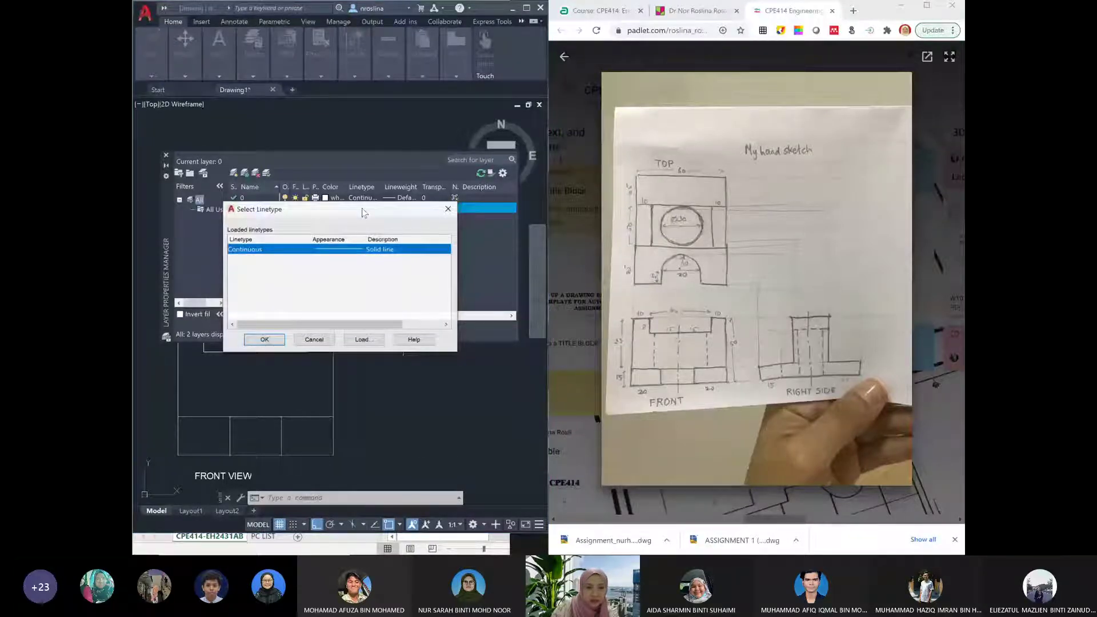
pyautogui.hotkey('alt', 'l')
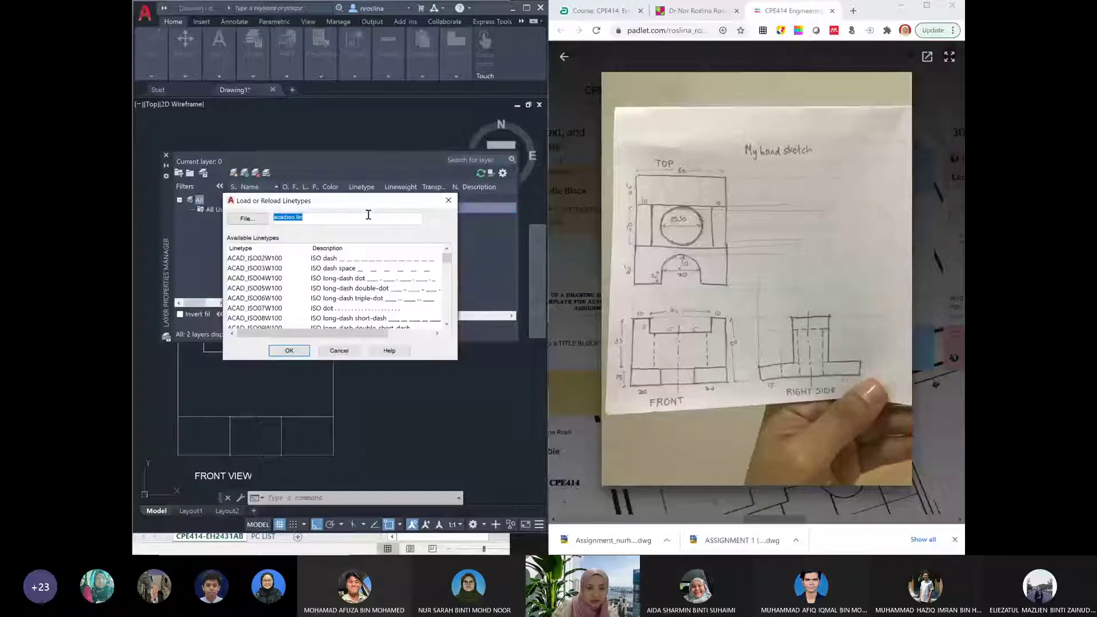
pyautogui.write('P')
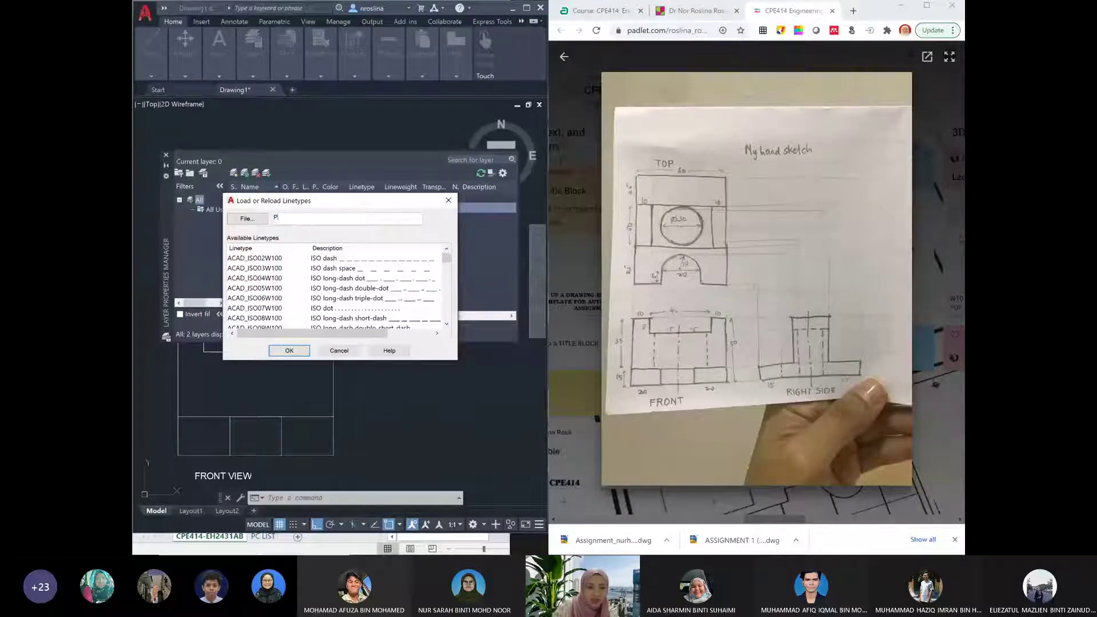
pyautogui.write('HANTOM')
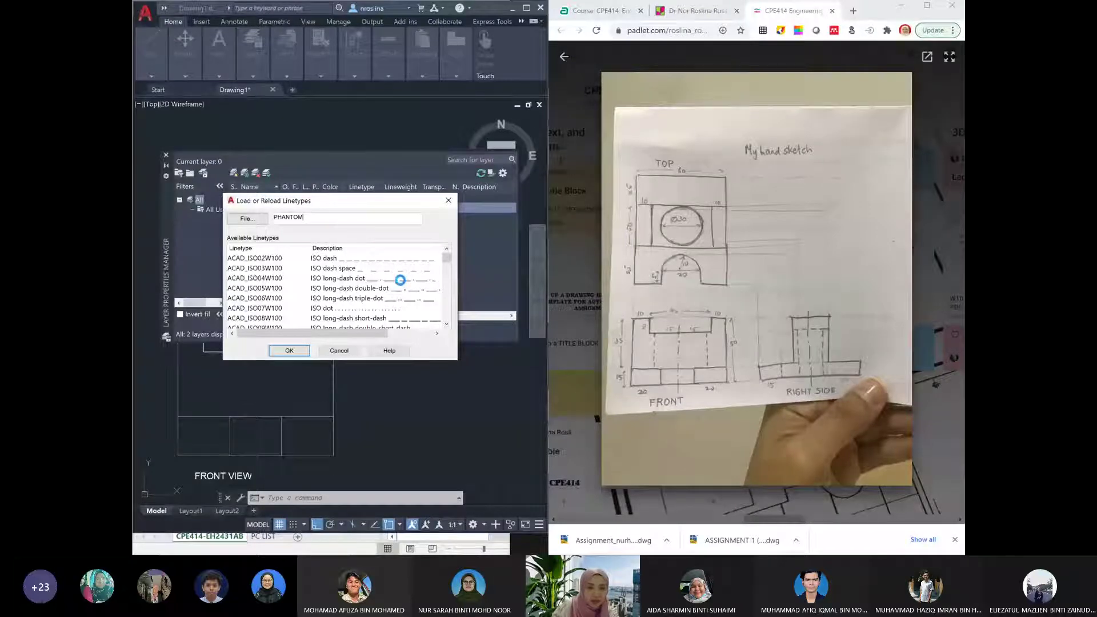
pyautogui.scroll(-12, 446, 314)
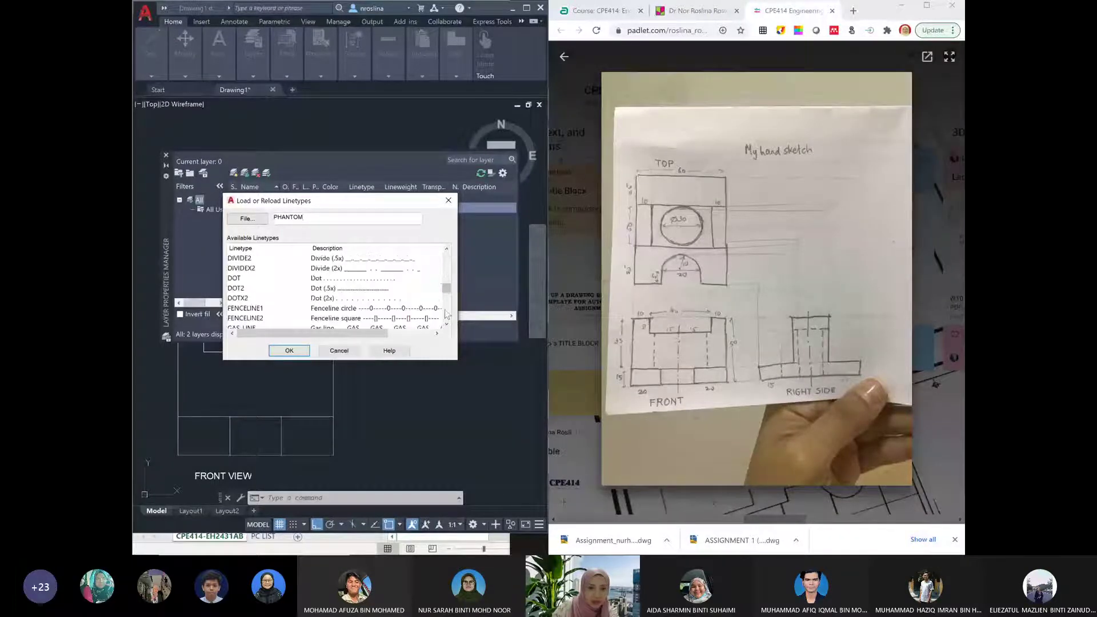
pyautogui.scroll(-5, 447, 313)
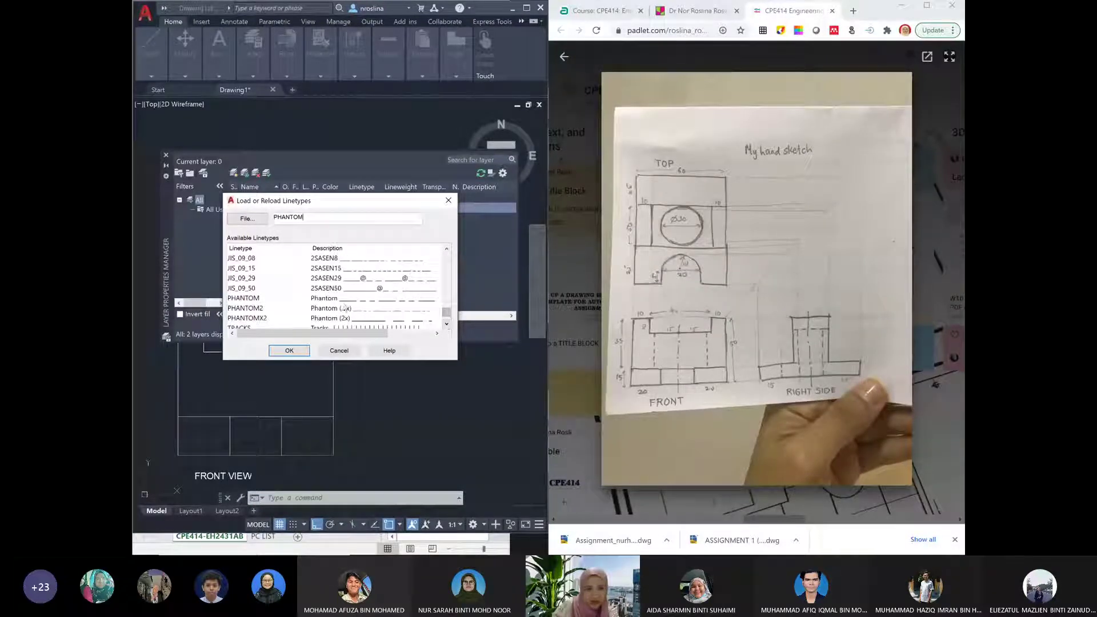
pyautogui.click(447, 327)
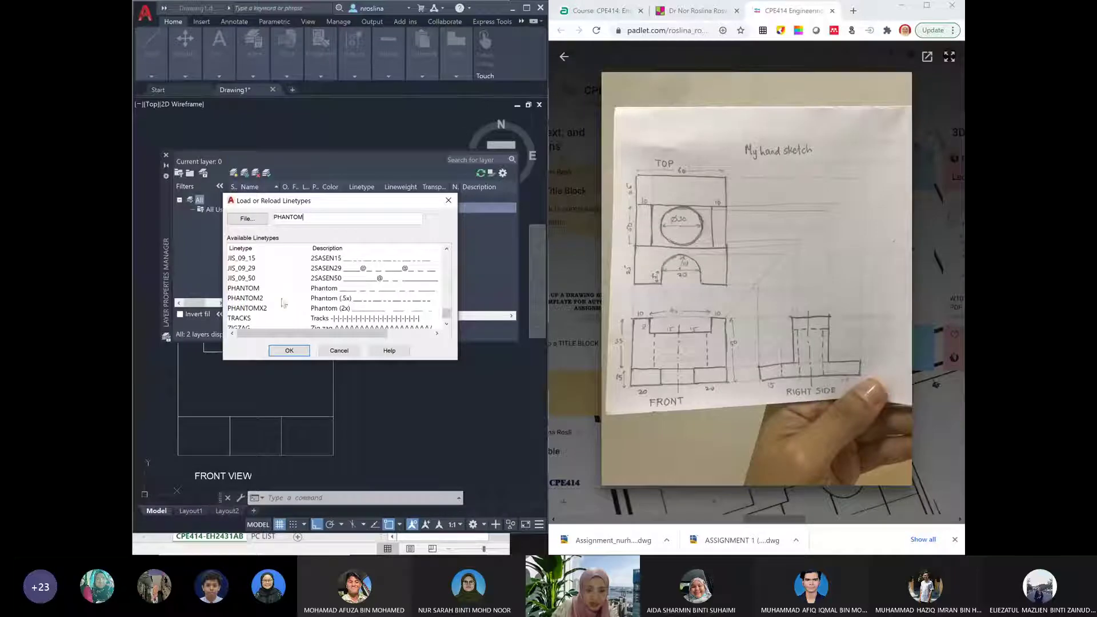
pyautogui.click(259, 299)
pyautogui.click(289, 351)
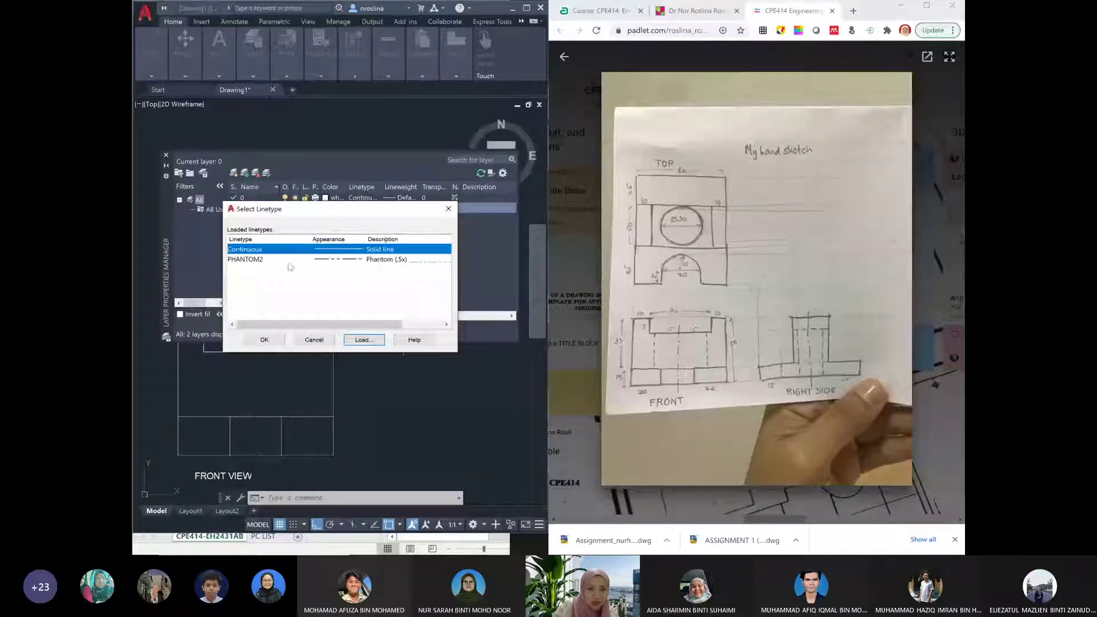
pyautogui.click(264, 340)
# Set the PROJECTION layer's color to index 121 and make it the current layer
pyautogui.click(327, 209)
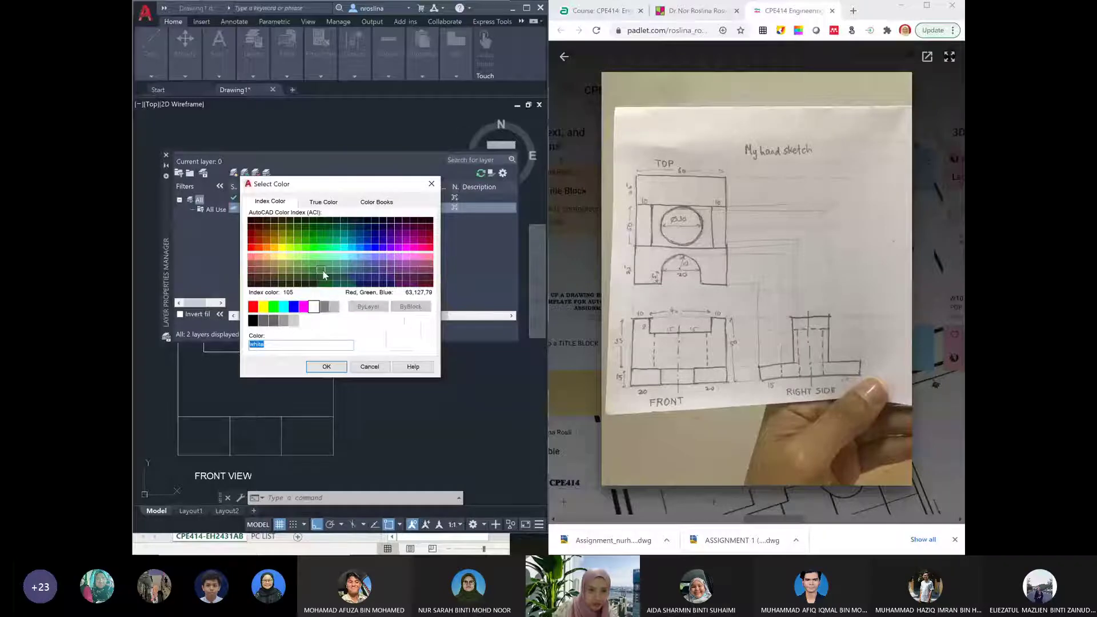
pyautogui.click(340, 260)
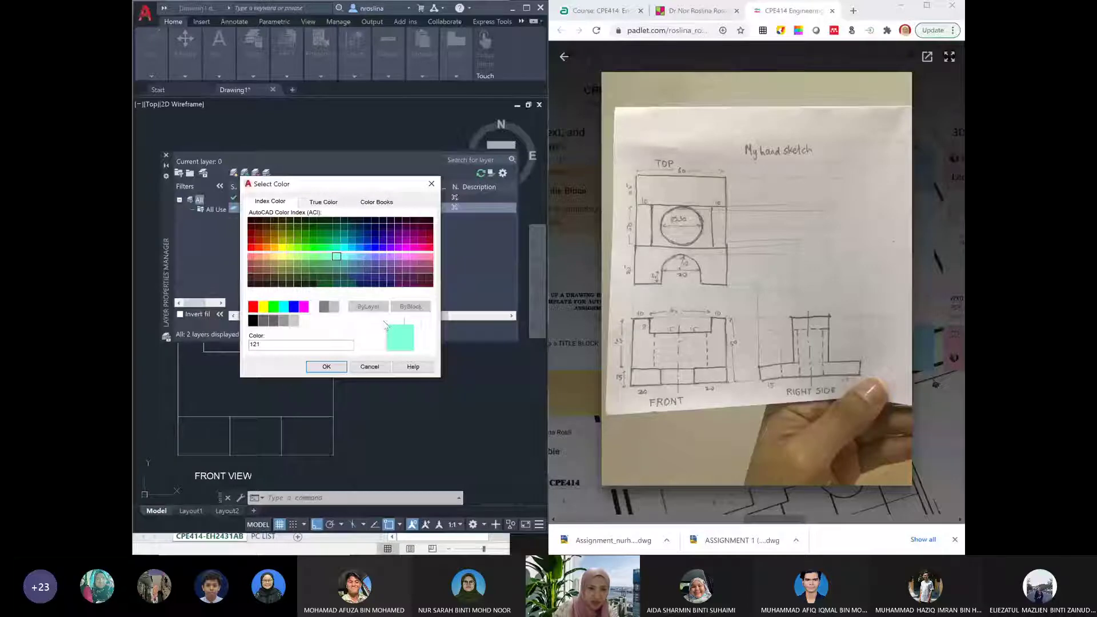
pyautogui.click(326, 367)
pyautogui.click(245, 208)
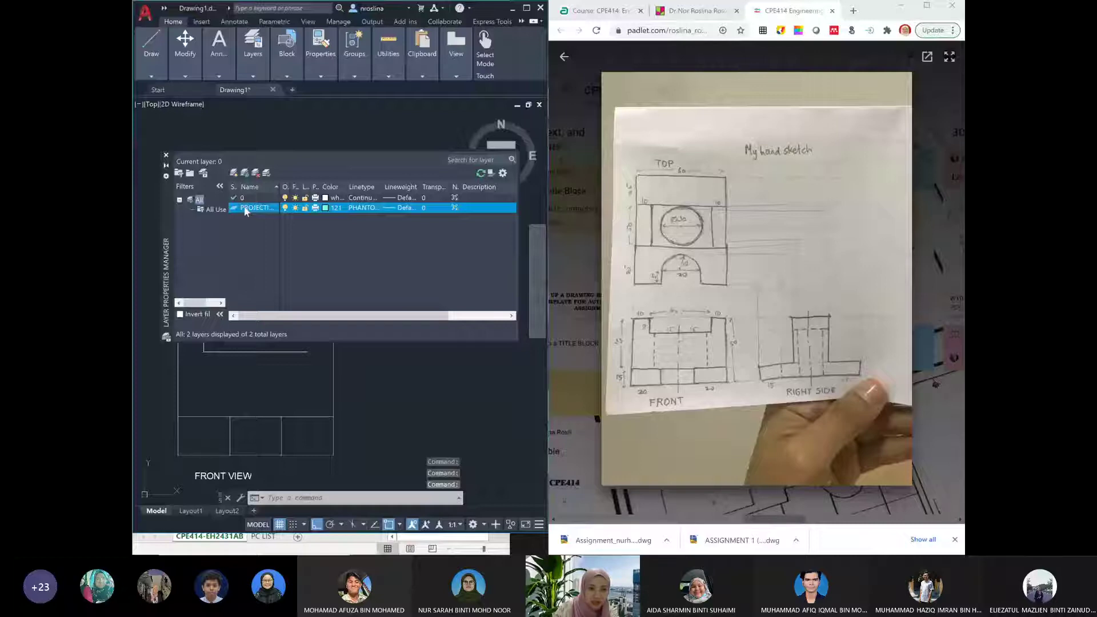
pyautogui.doubleClick(234, 207)
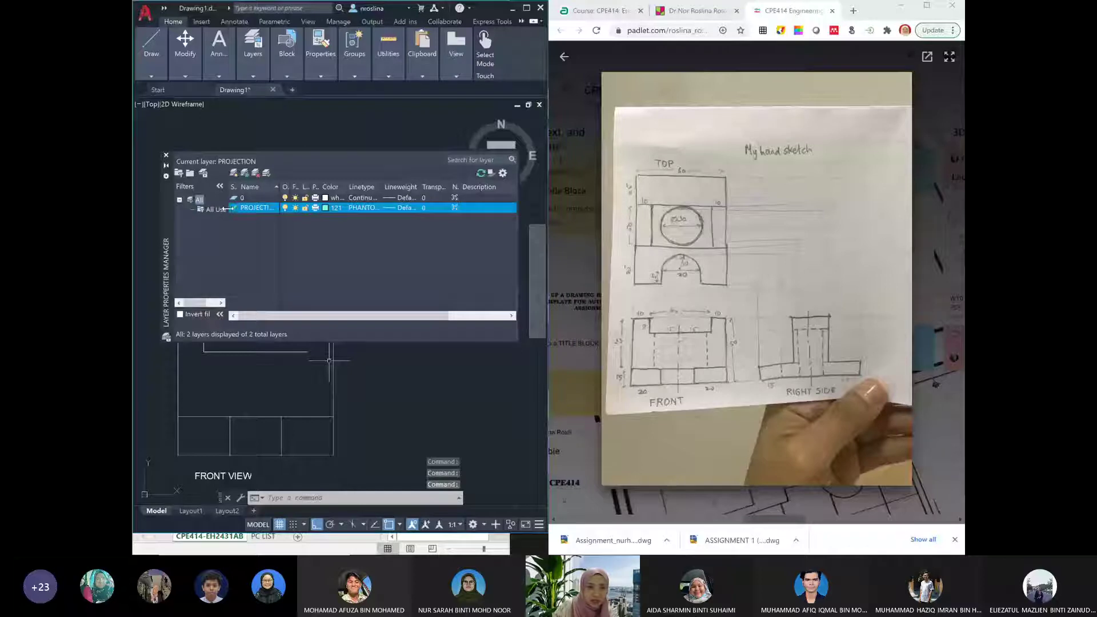
pyautogui.click(166, 155)
# Draw vertical construction lines with XLINE through the front view's outer edges, notch edges and inner edges of the lower blocks
pyautogui.write('X')
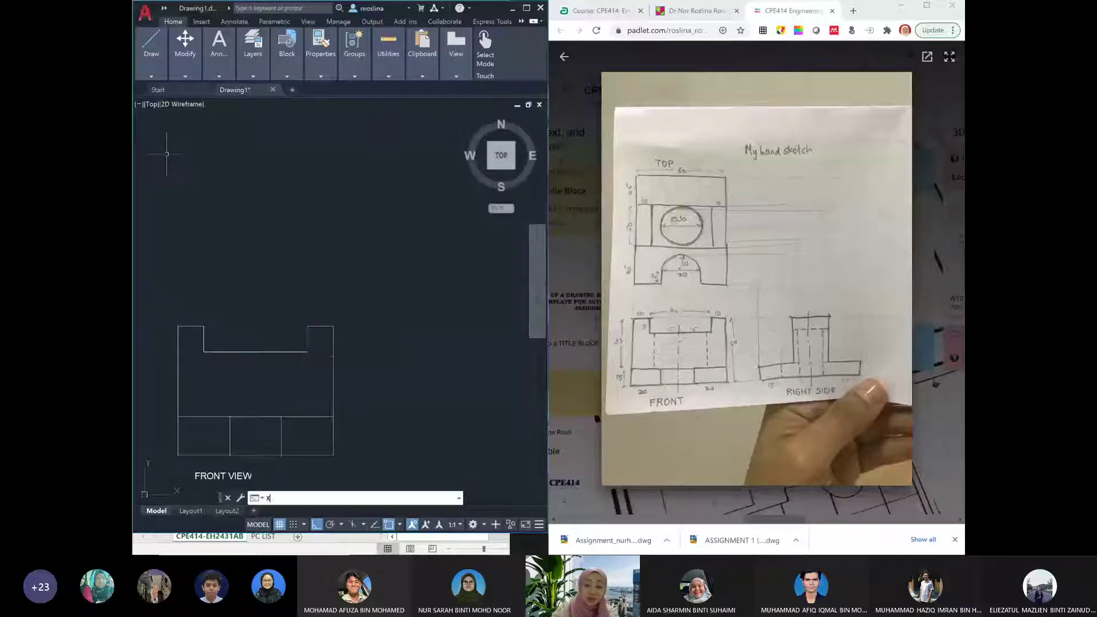
pyautogui.write('LINE')
pyautogui.press('Return')
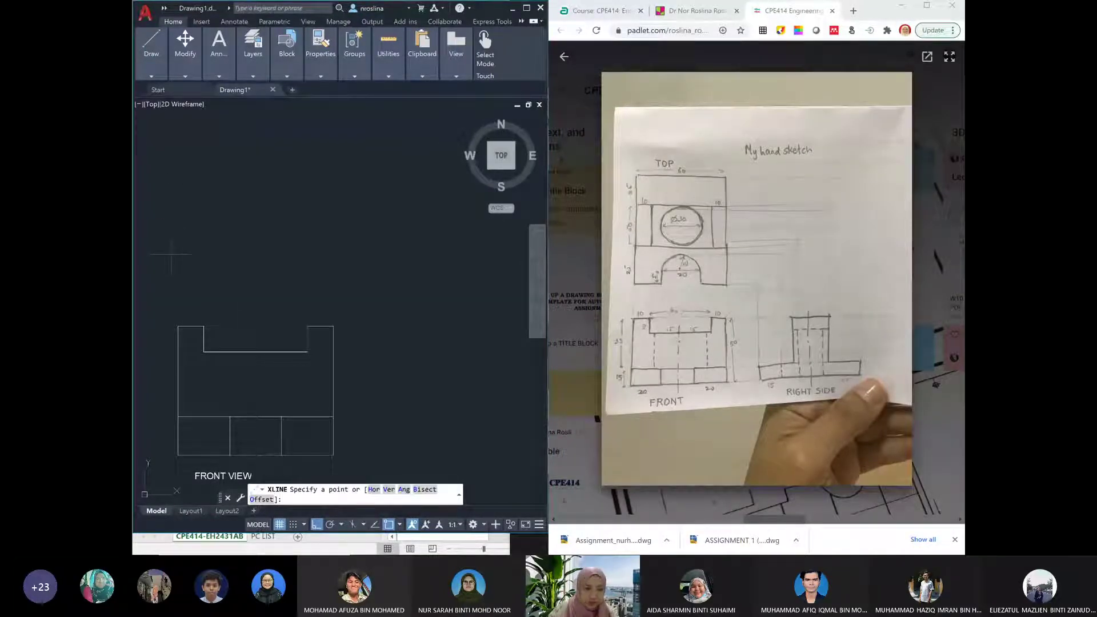
pyautogui.write('v')
pyautogui.press('Return')
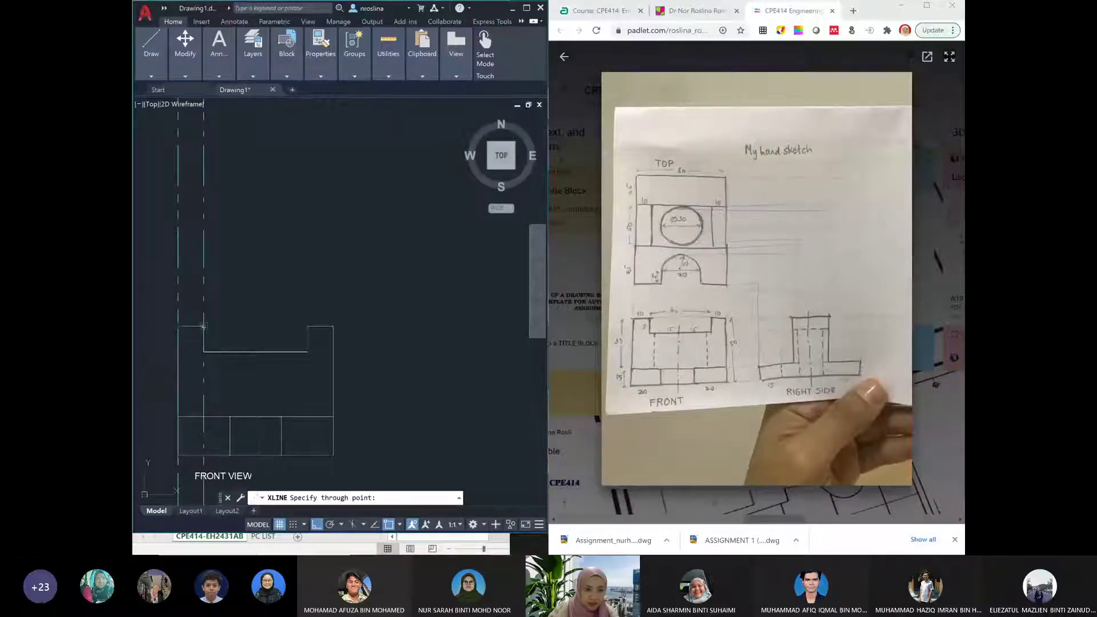
pyautogui.click(229, 417)
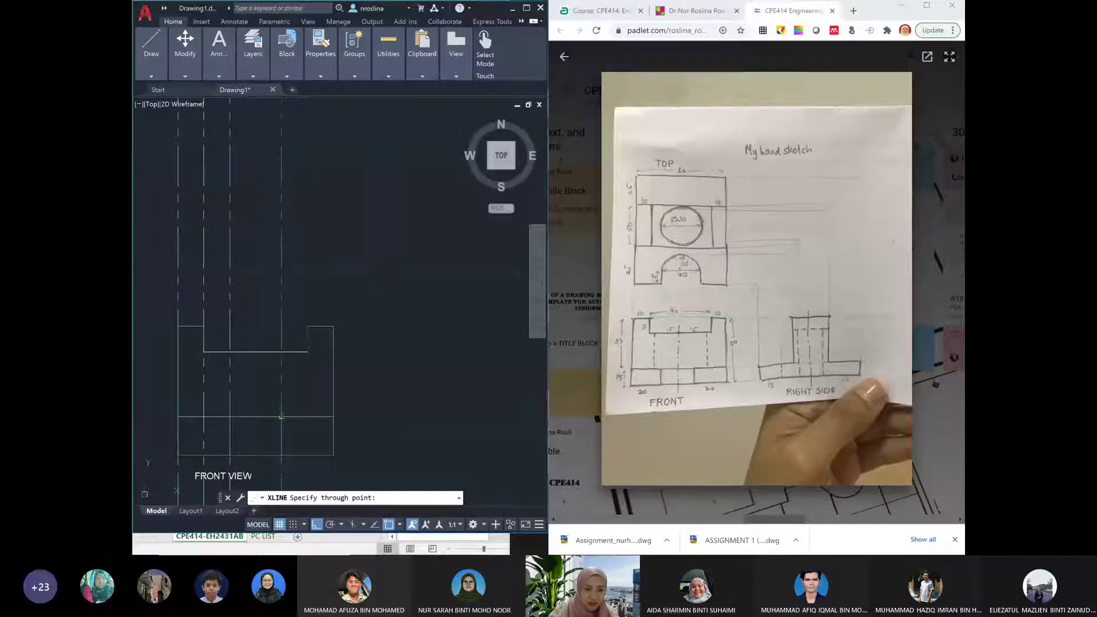
pyautogui.click(282, 417)
pyautogui.click(333, 326)
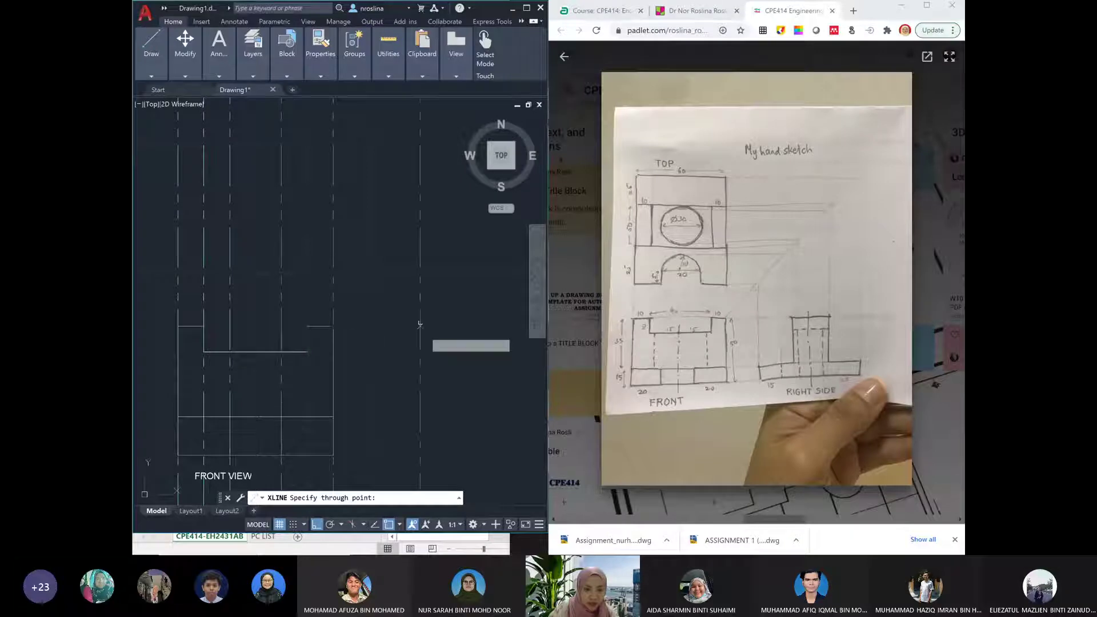
pyautogui.press('Escape')
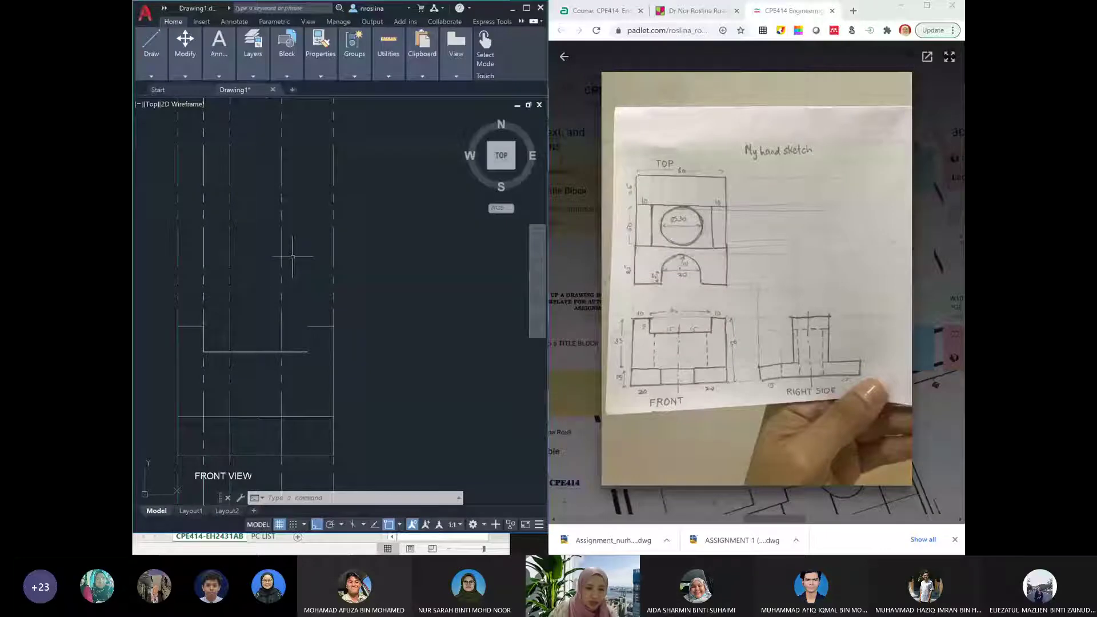
# Send all six vertical construction lines behind the front view's outlines in the draw order
pyautogui.click(332, 289)
pyautogui.click(308, 295)
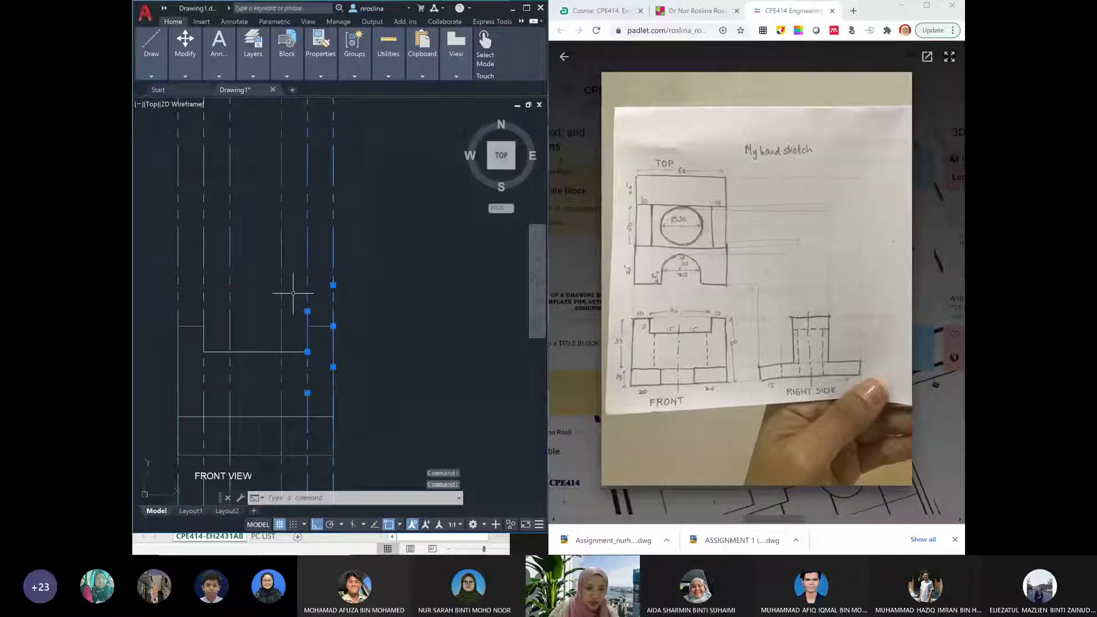
pyautogui.click(284, 293)
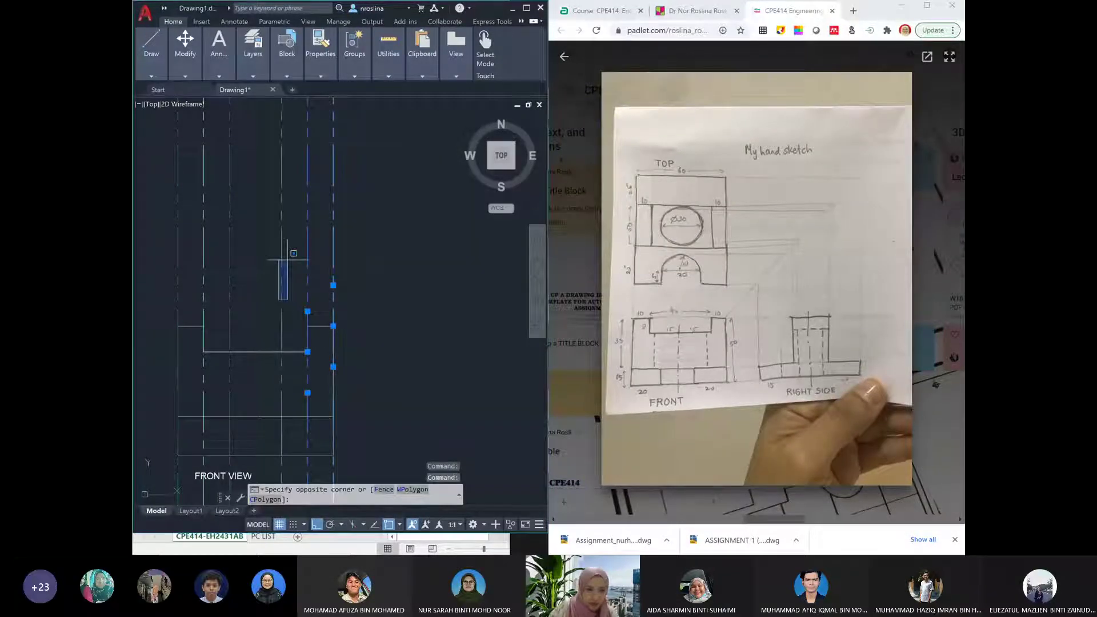
pyautogui.press('Escape')
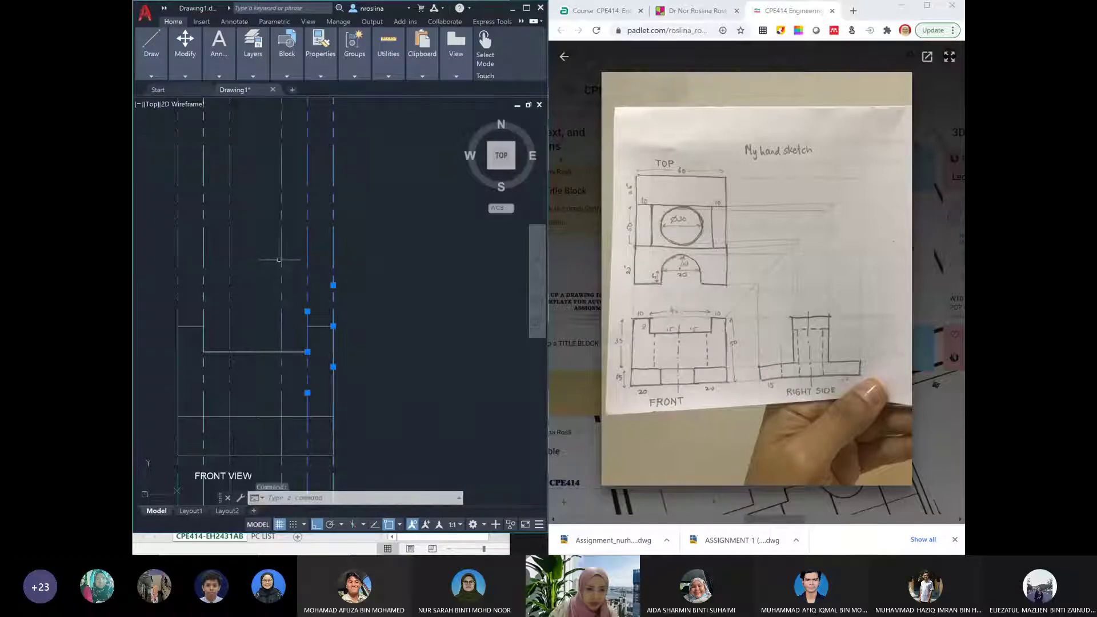
pyautogui.click(280, 261)
pyautogui.click(230, 264)
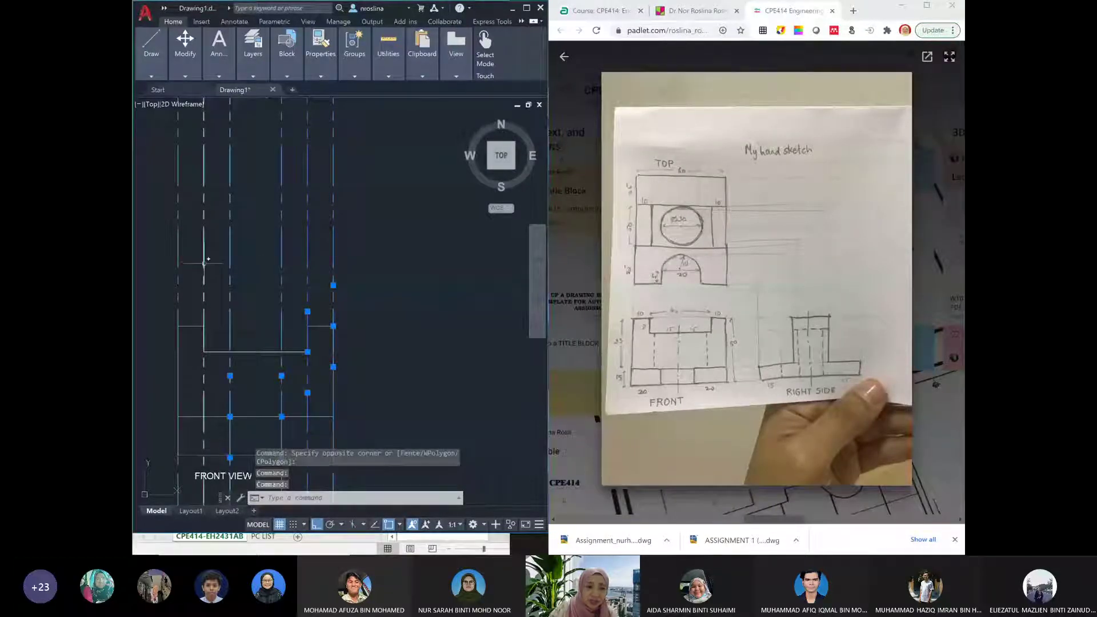
pyautogui.click(203, 261)
pyautogui.click(179, 262)
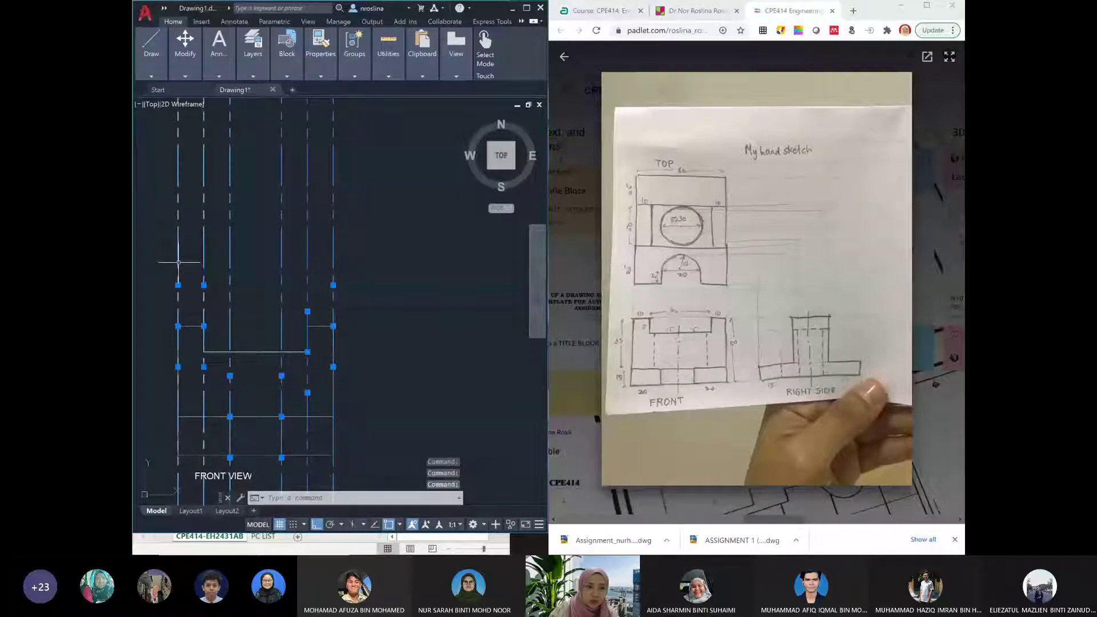
pyautogui.rightClick(178, 262)
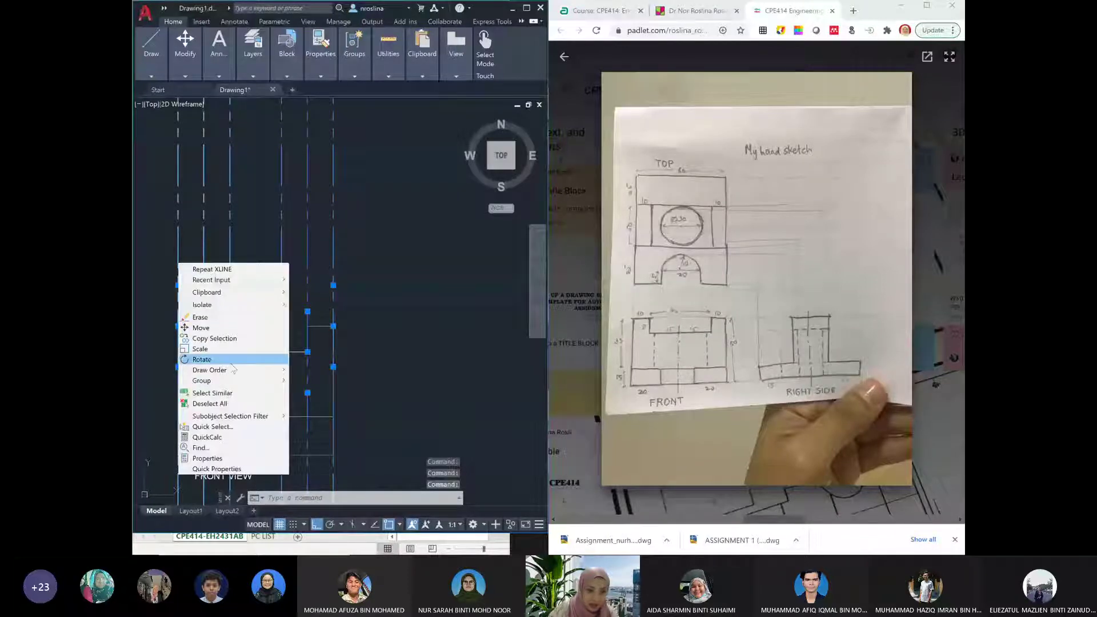
pyautogui.moveTo(283, 373)
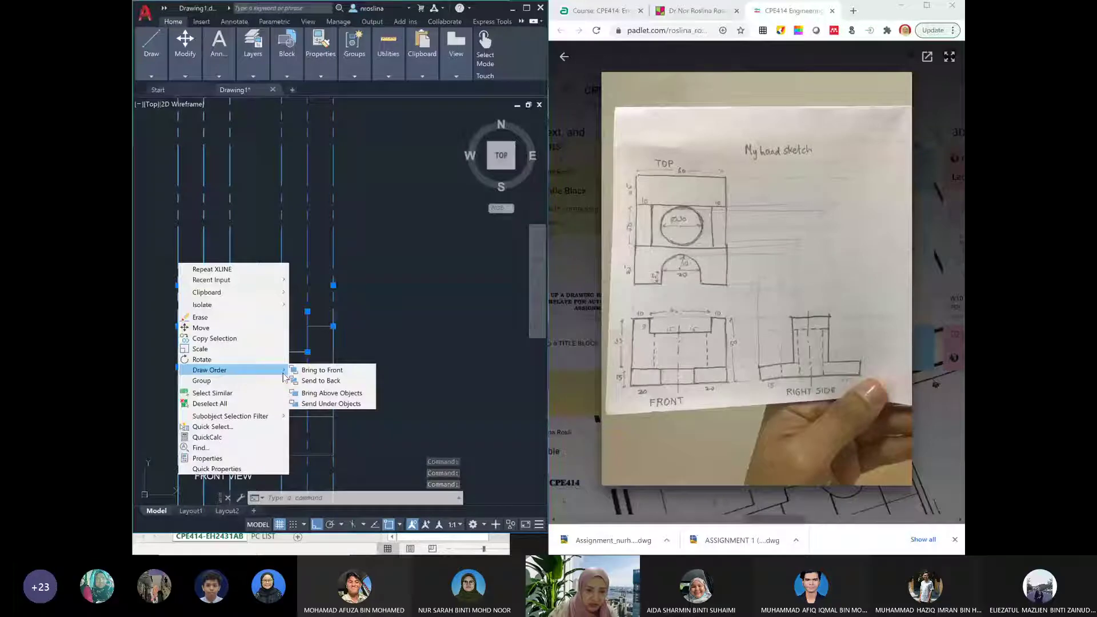
pyautogui.click(320, 381)
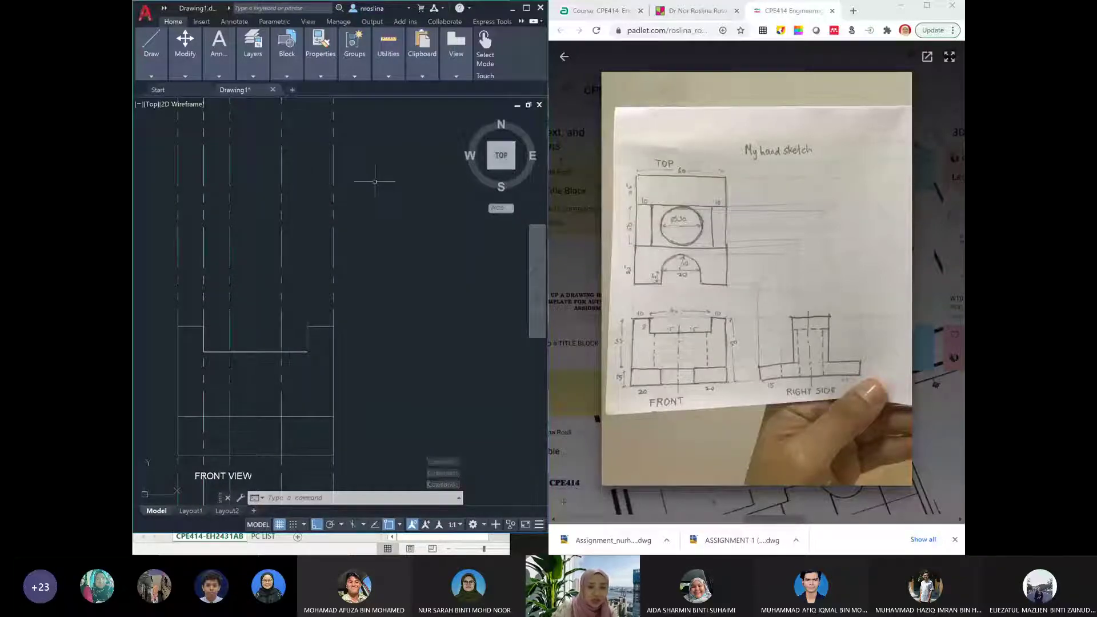
# Make layer 0 the current layer and close the layer manager
pyautogui.write('LA')
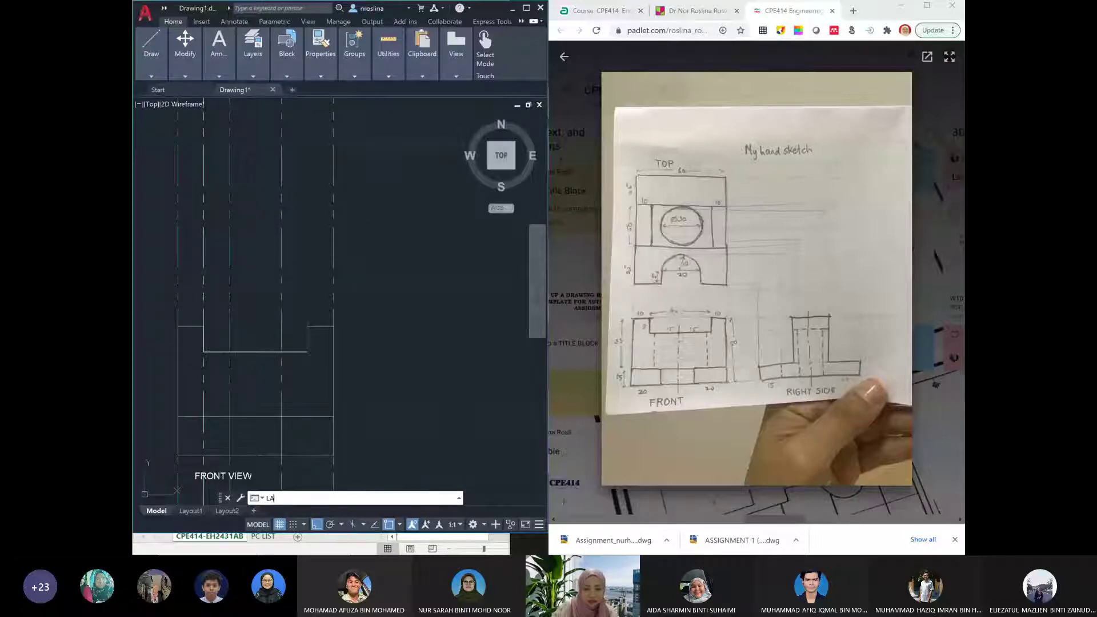
pyautogui.press('Return')
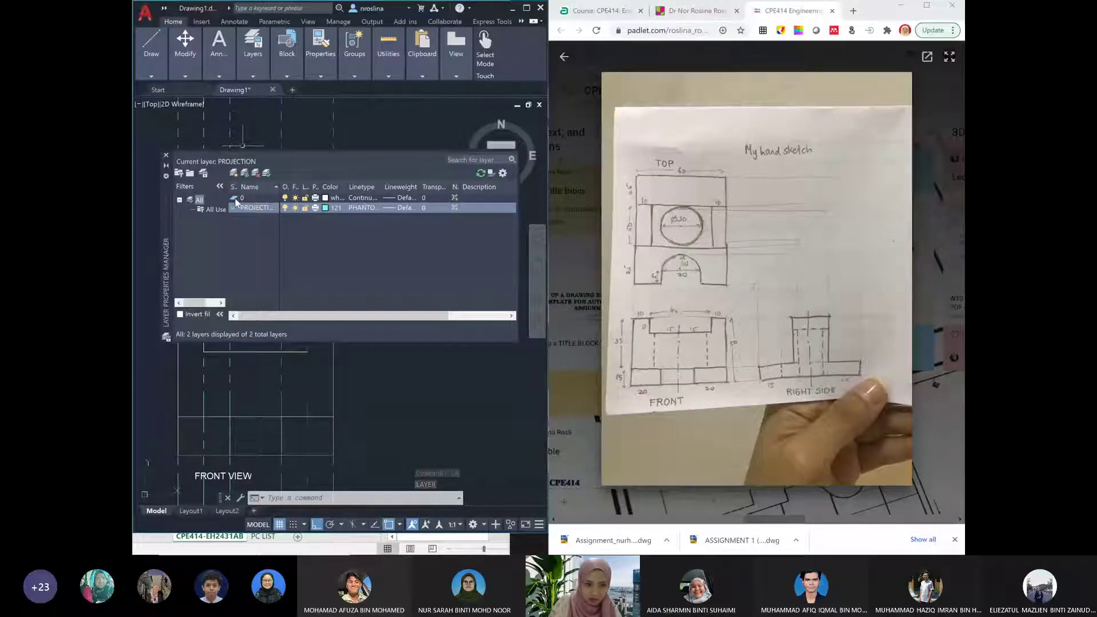
pyautogui.click(234, 197)
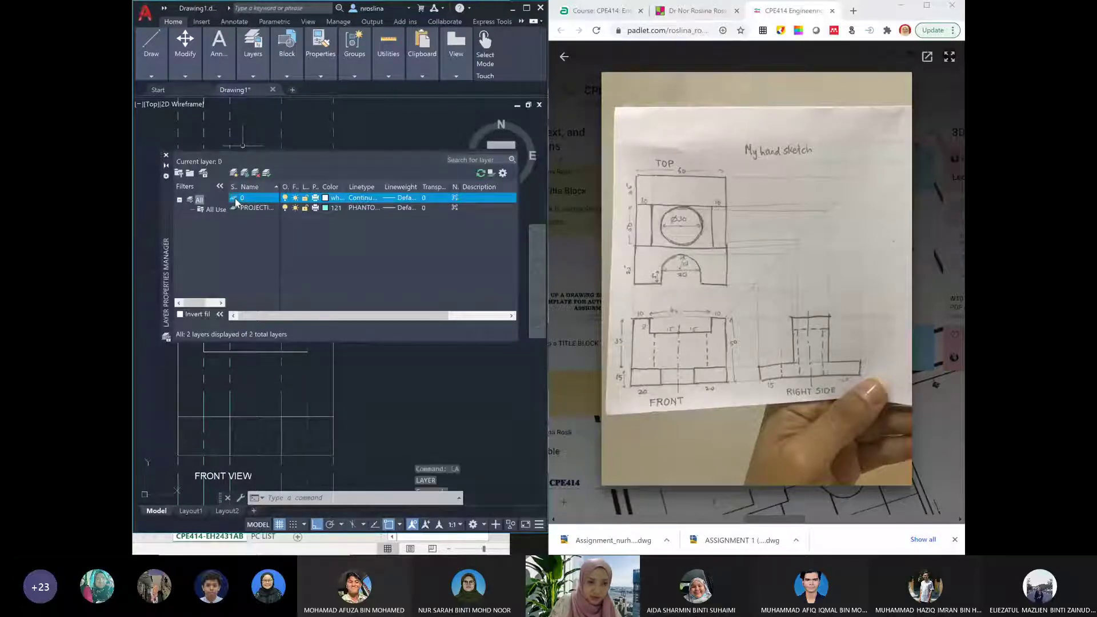
pyautogui.click(167, 155)
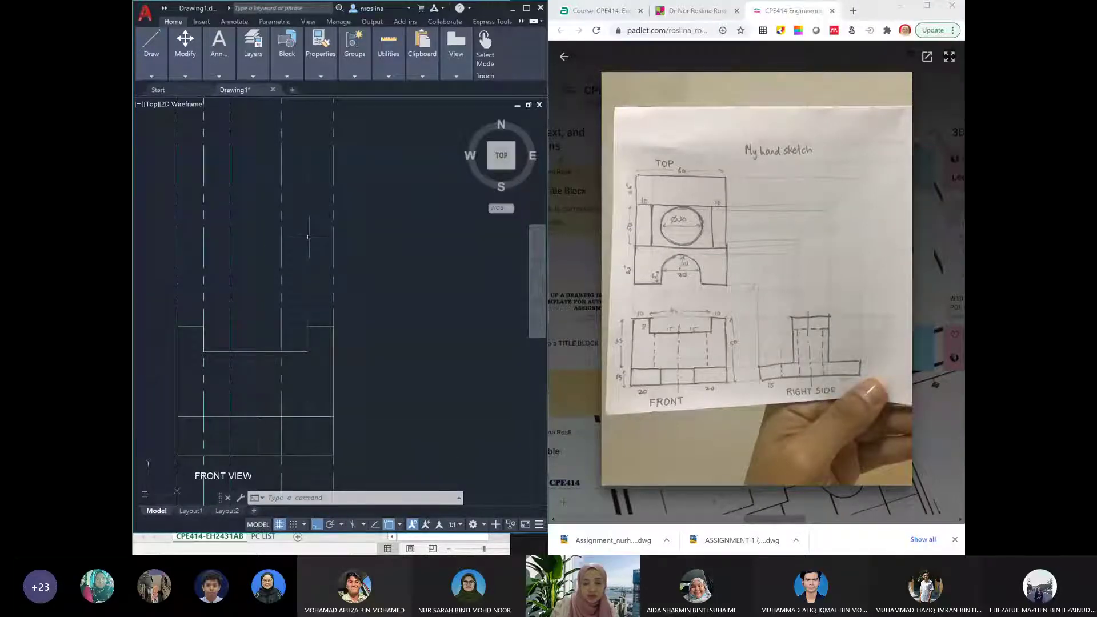
# Draw the lower part of the top view's left edge with LINE, going up the leftmost construction line in segments of 25 and 50
pyautogui.write('LINE')
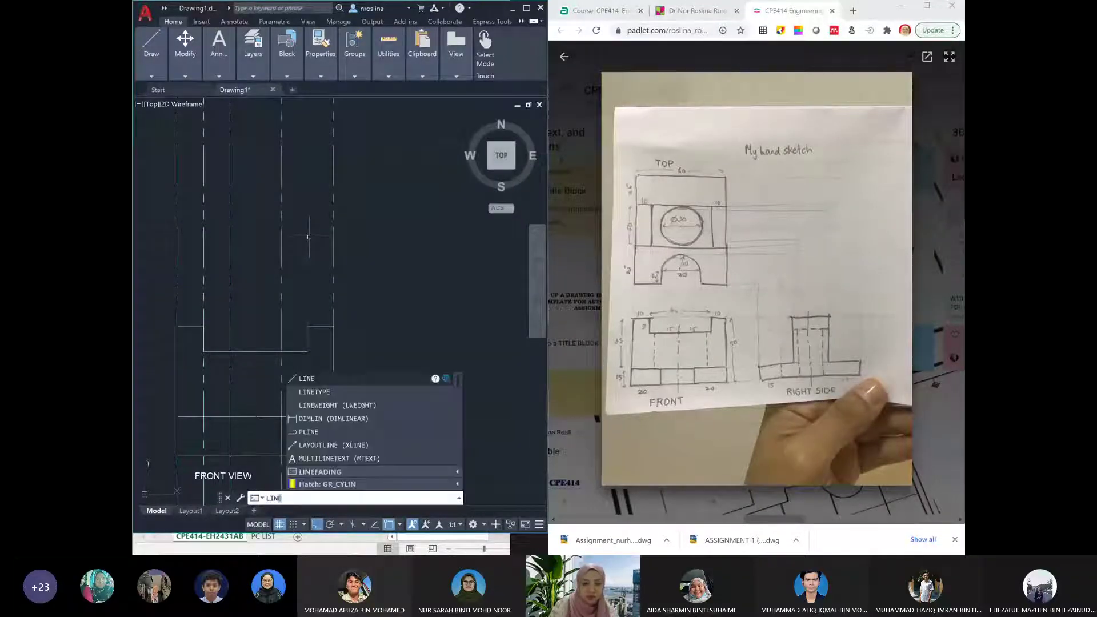
pyautogui.press('Return')
pyautogui.write('E')
pyautogui.press('BackSpace')
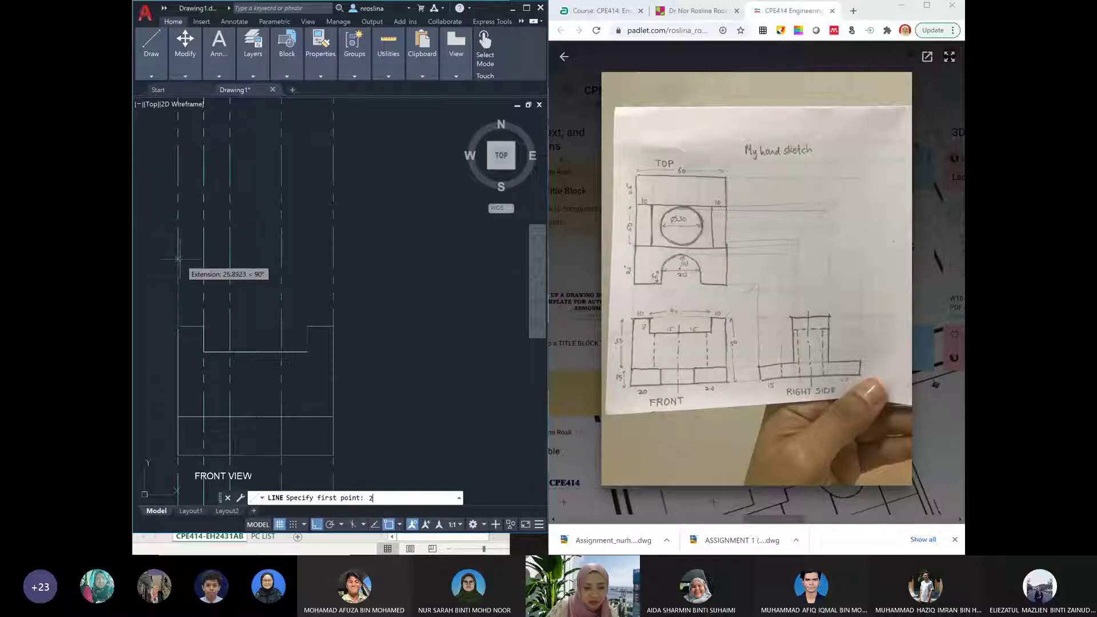
pyautogui.press('Return')
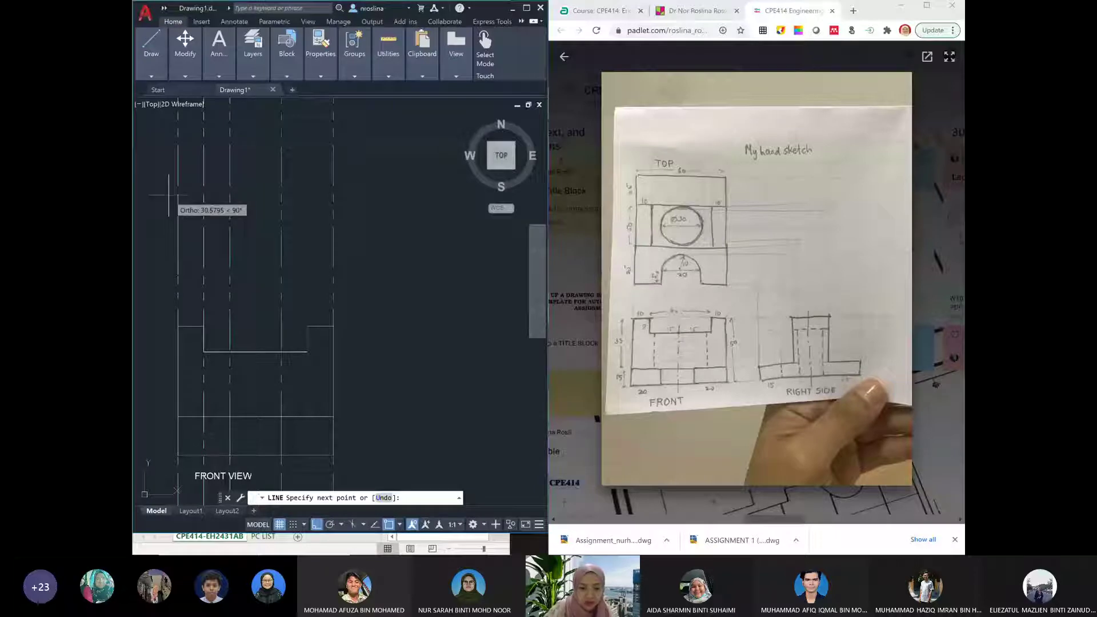
pyautogui.write('25')
pyautogui.press('Return')
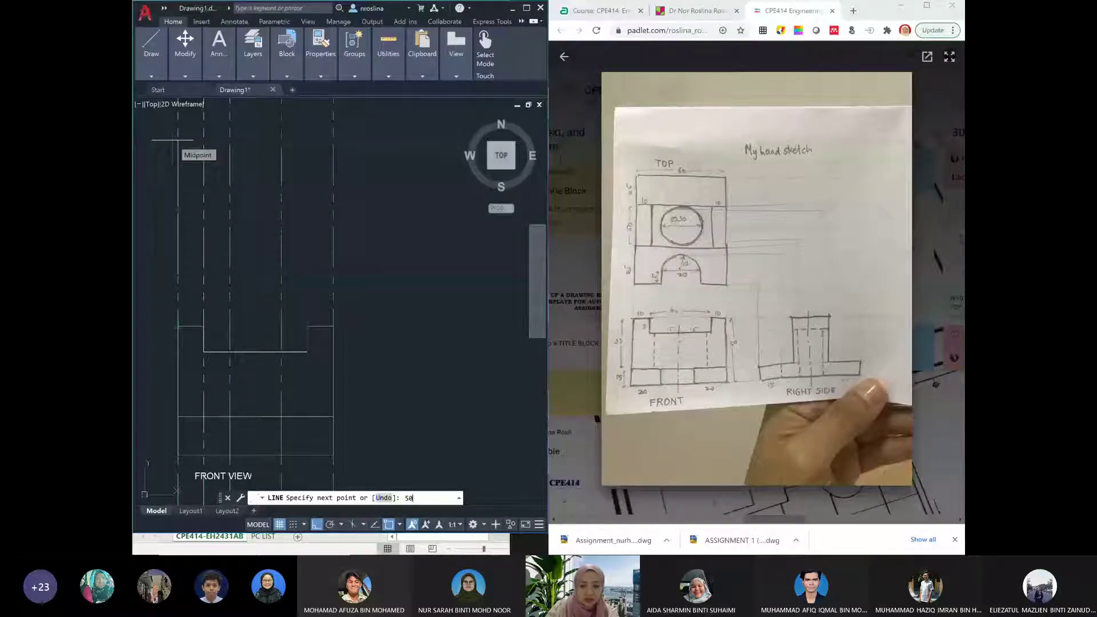
pyautogui.click(173, 140)
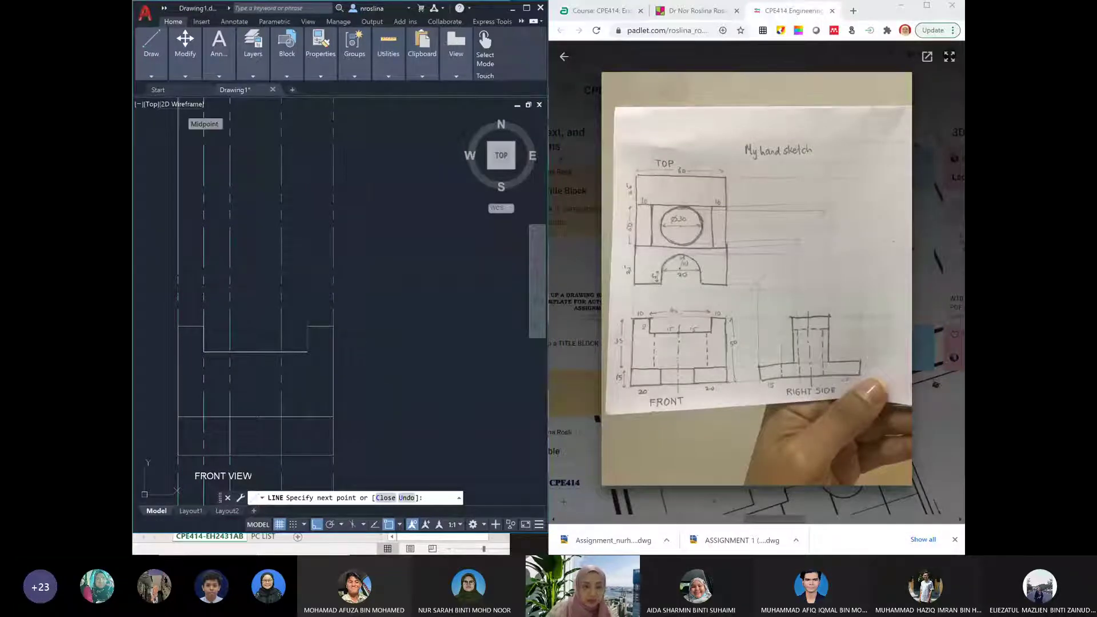
pyautogui.moveTo(320, 337); pyautogui.dragTo(316, 373, button='middle')
pyautogui.scroll(-1, 349, 389)
pyautogui.click(328, 370)
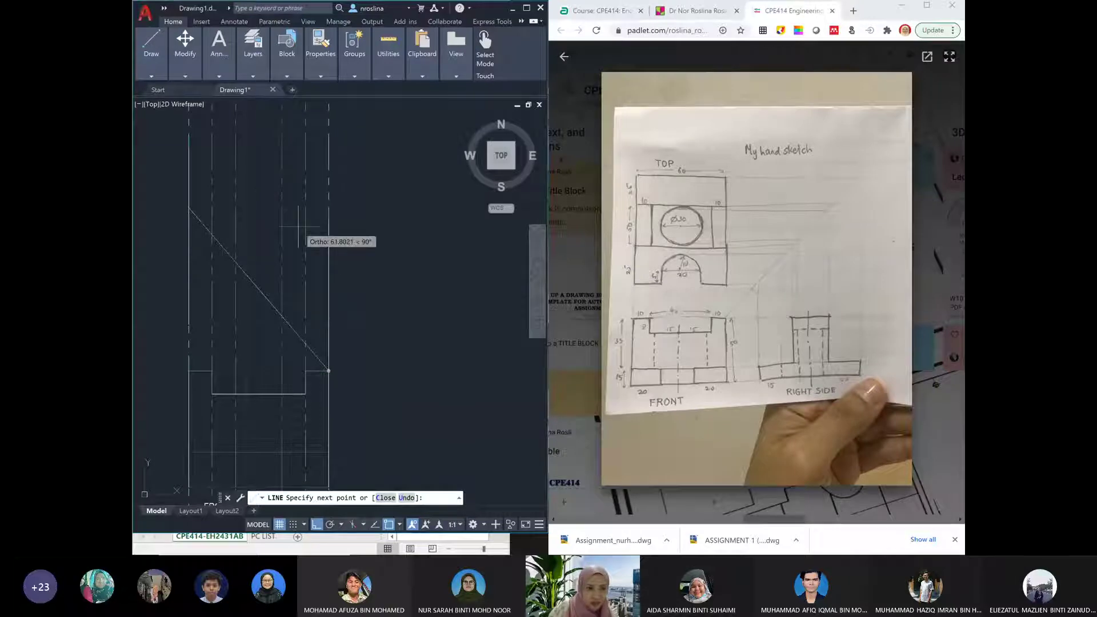
pyautogui.press('Escape')
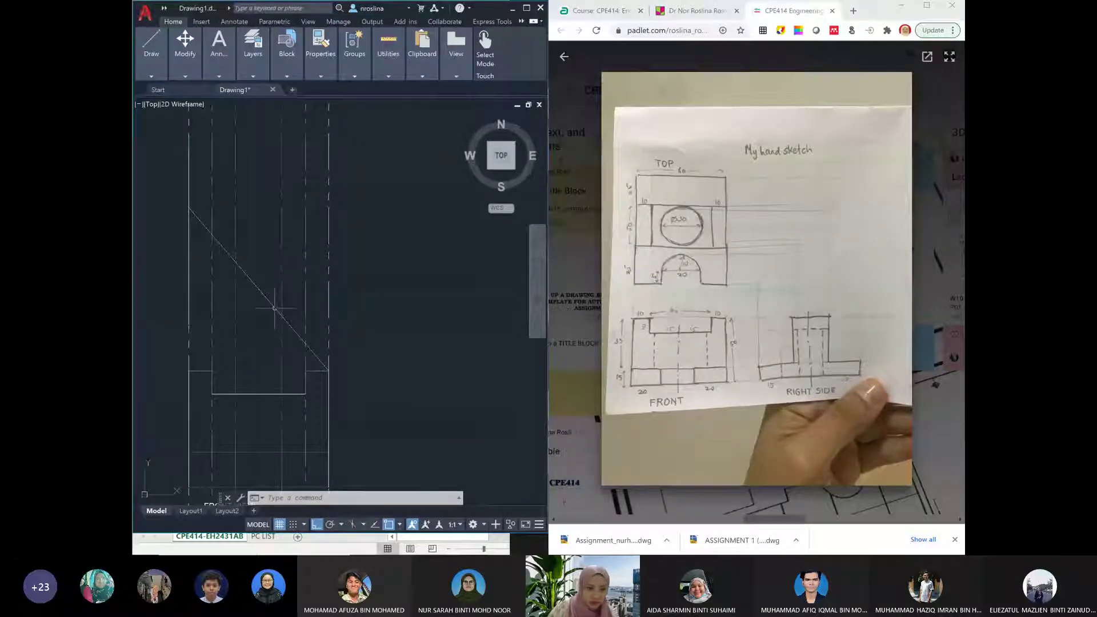
pyautogui.hotkey('ctrl', 'z')
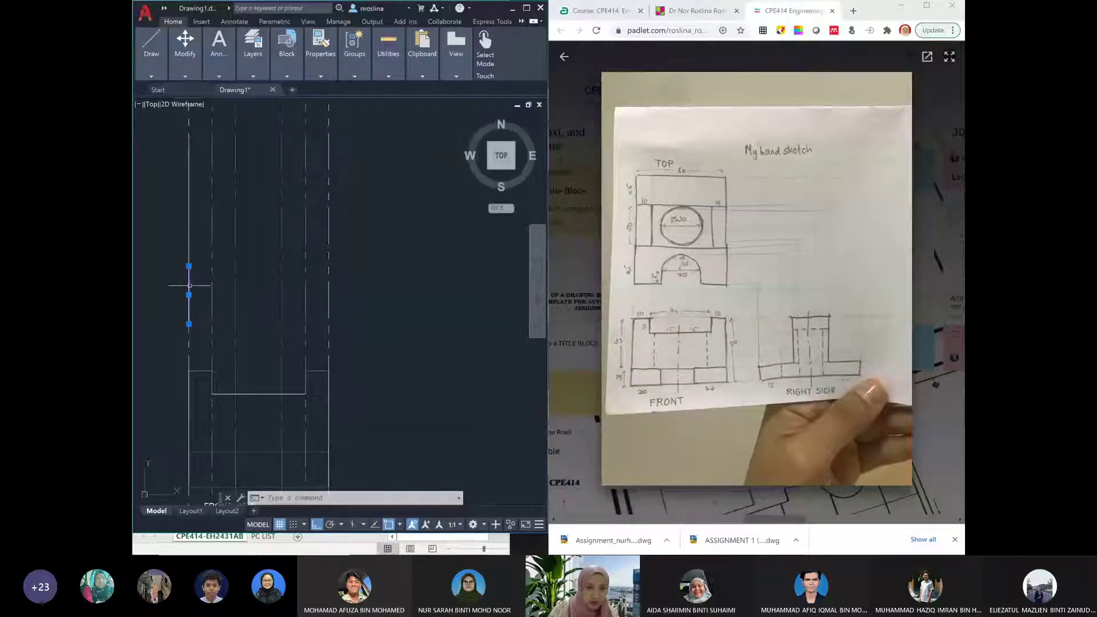
pyautogui.click(189, 284)
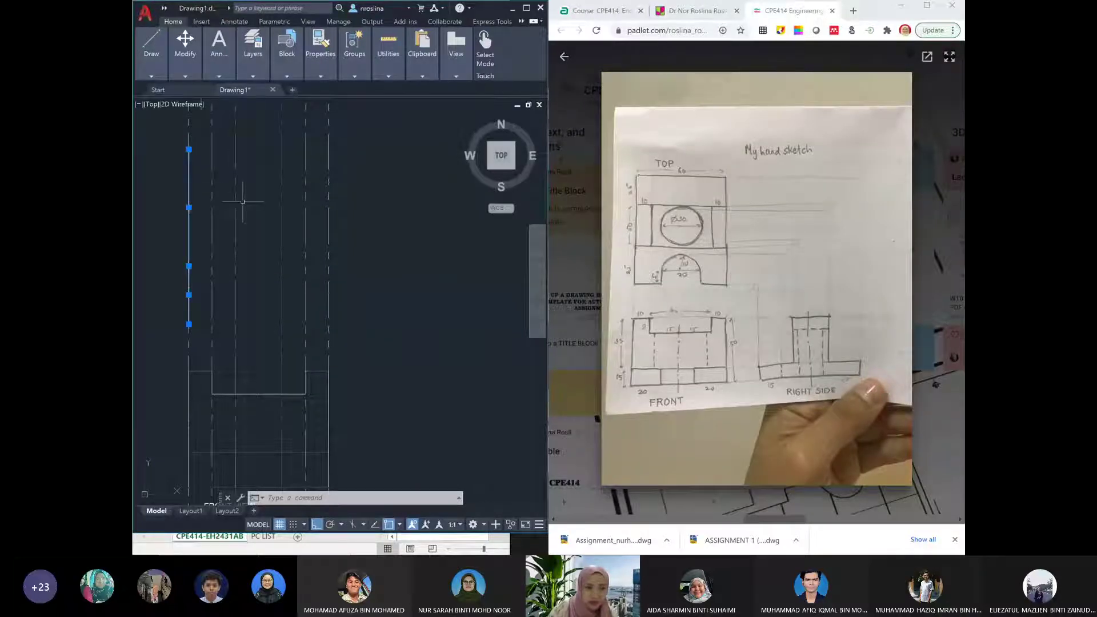
pyautogui.press('Escape')
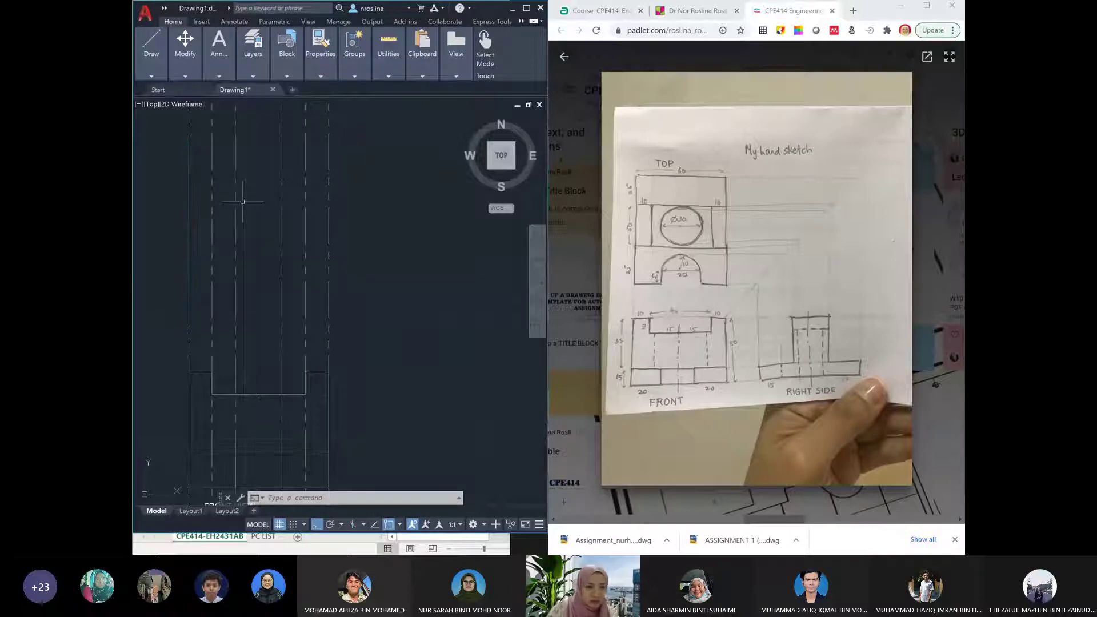
# Extend the top view's left edge farther upward with LINE, then draw its top edge 60 units to the right
pyautogui.write('line')
pyautogui.press('Return')
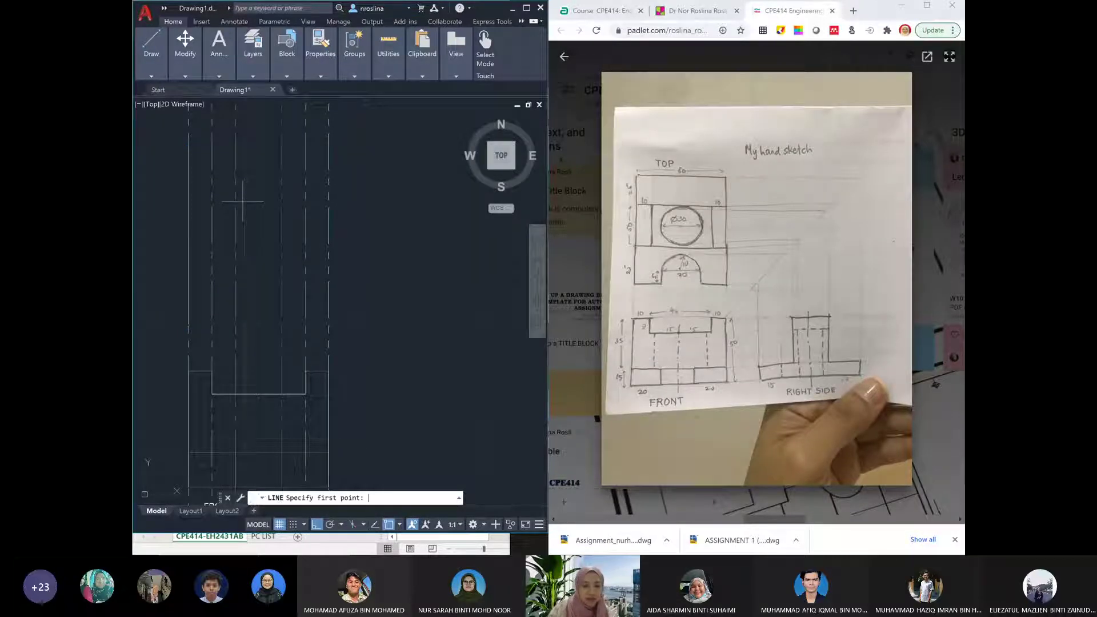
pyautogui.click(189, 150)
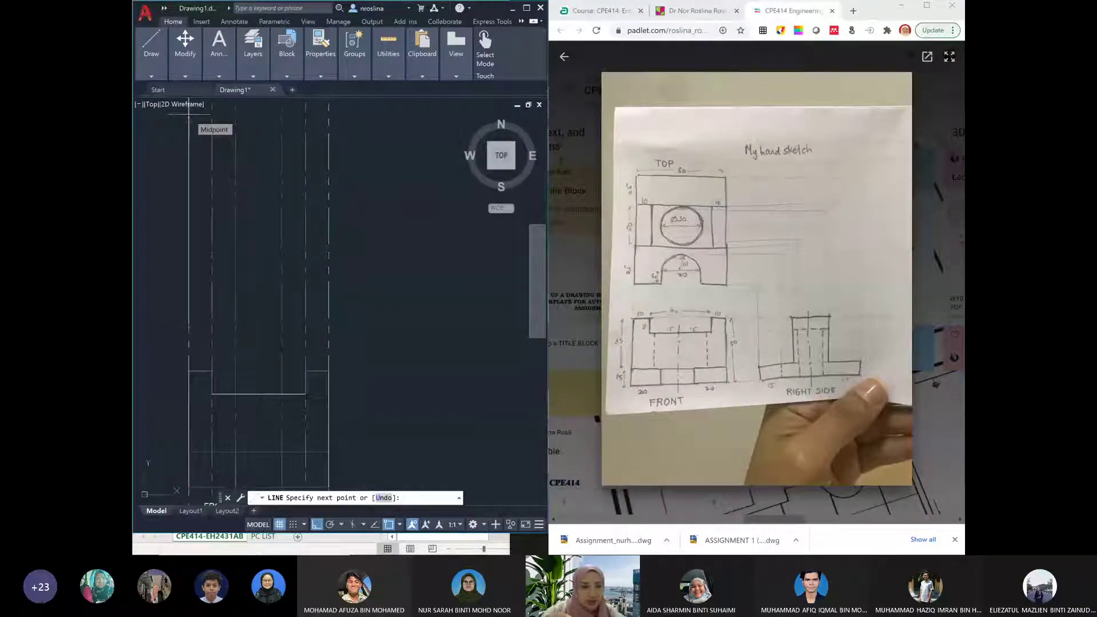
pyautogui.scroll(-3, 235, 412)
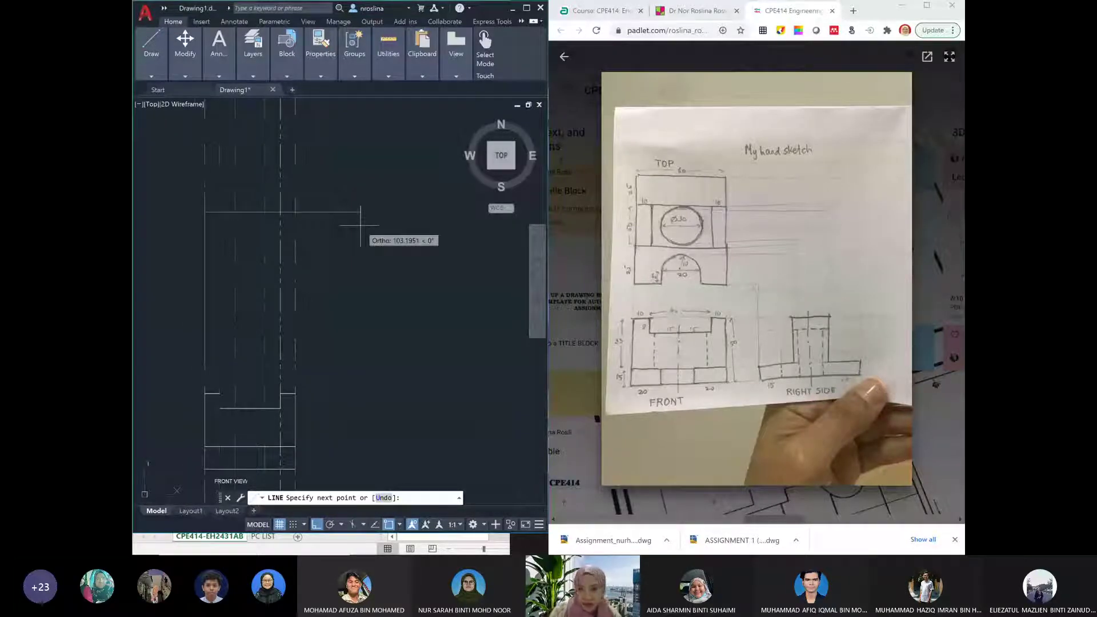
pyautogui.write('60')
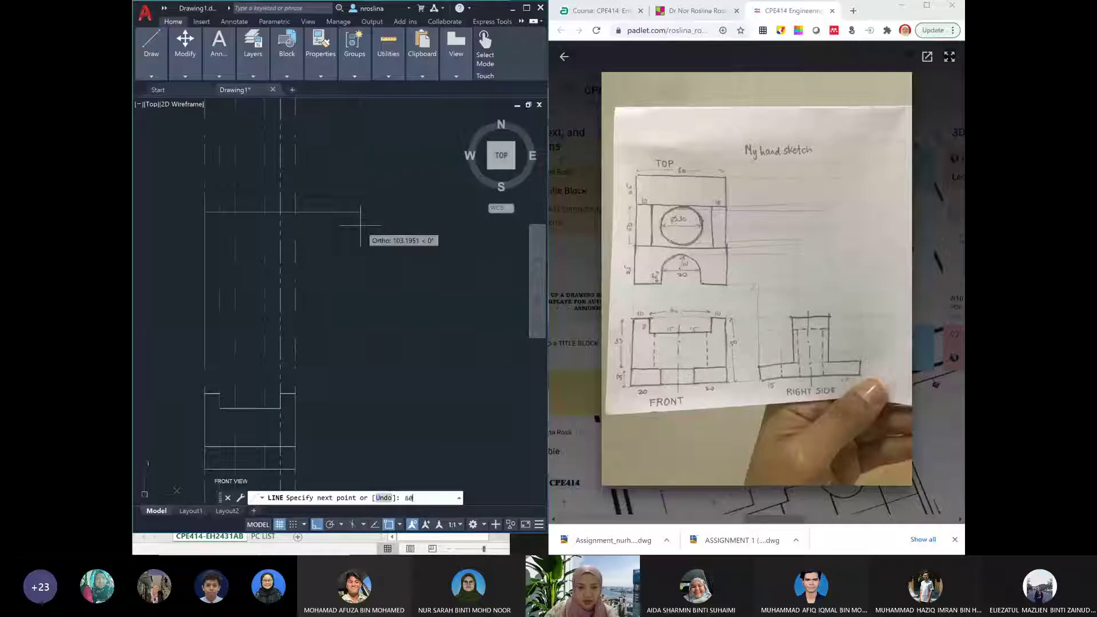
pyautogui.press('Return')
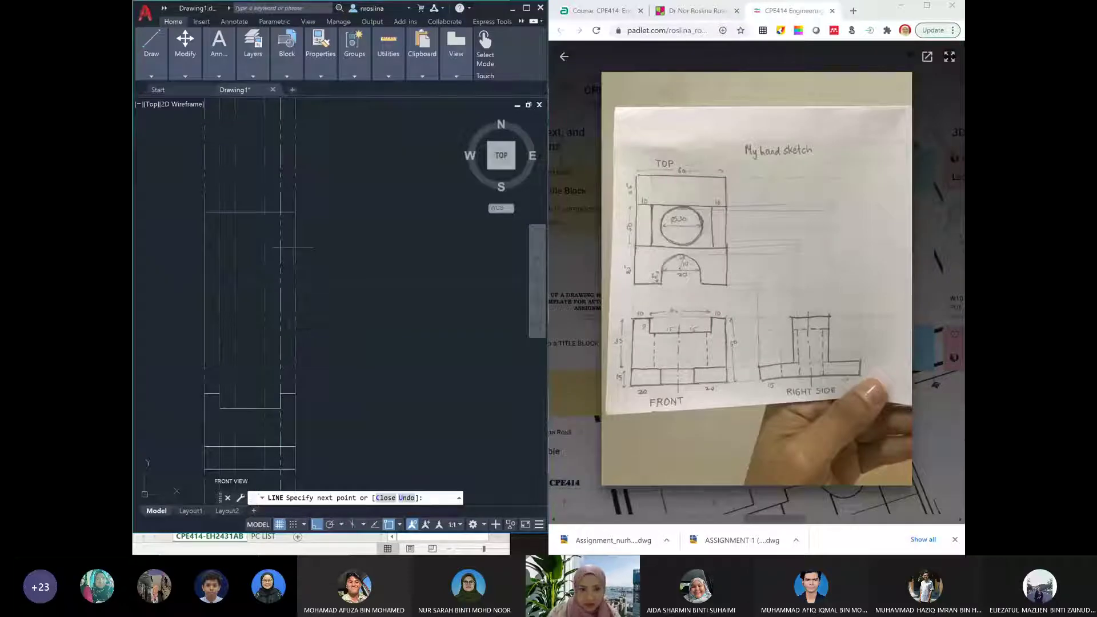
# Draw the right edge downward, starting with a 25 segment, and return to the left edge along a bottom edge with a central notch
pyautogui.write('25')
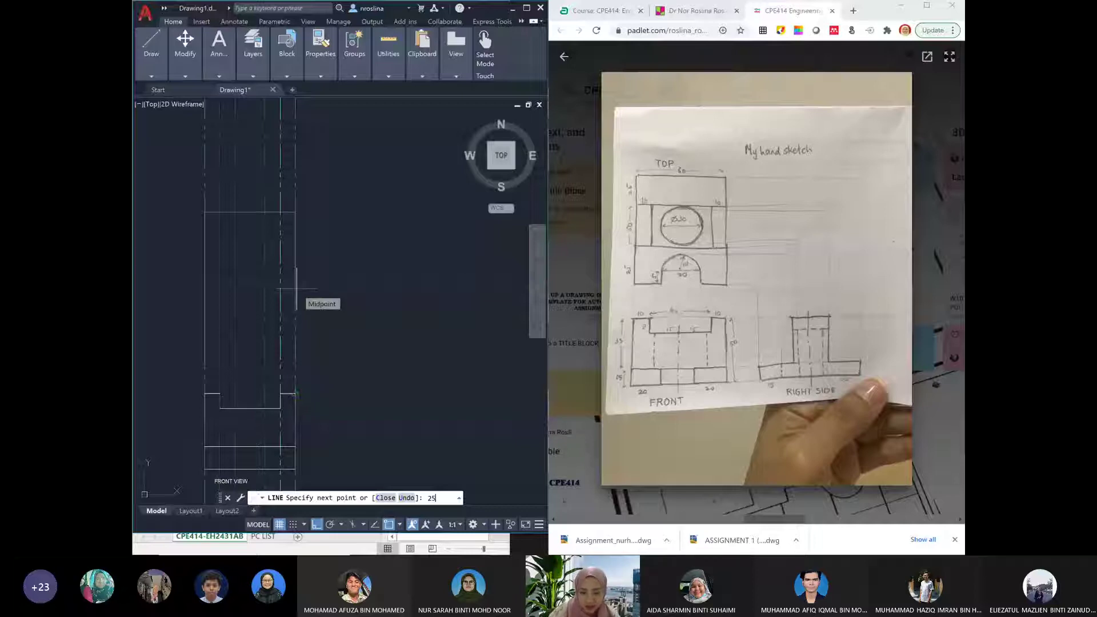
pyautogui.press('Return')
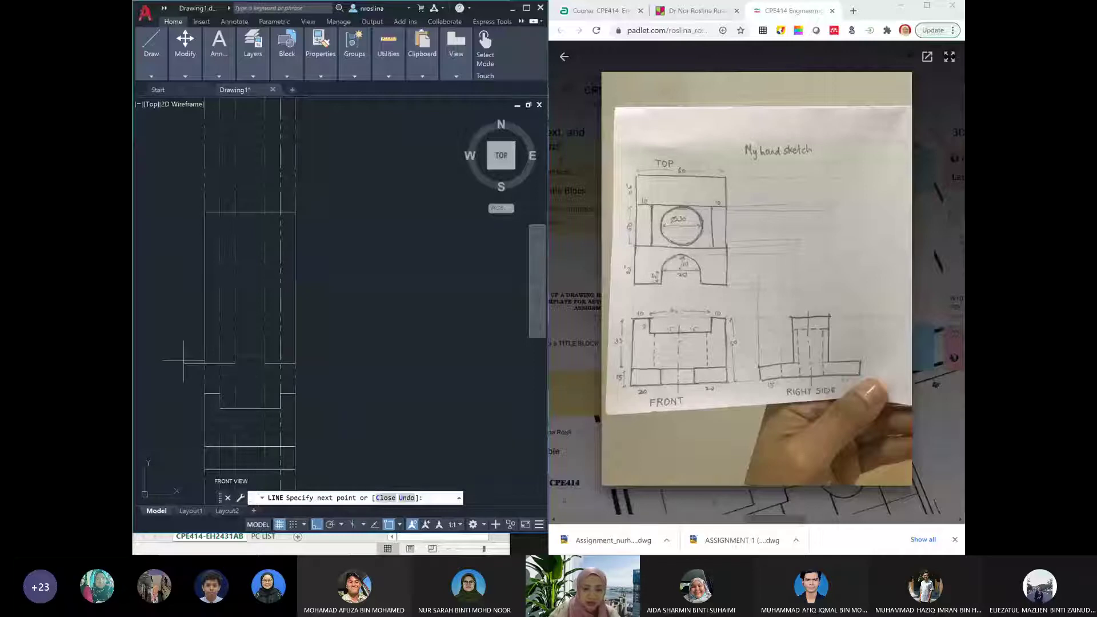
pyautogui.press('Escape')
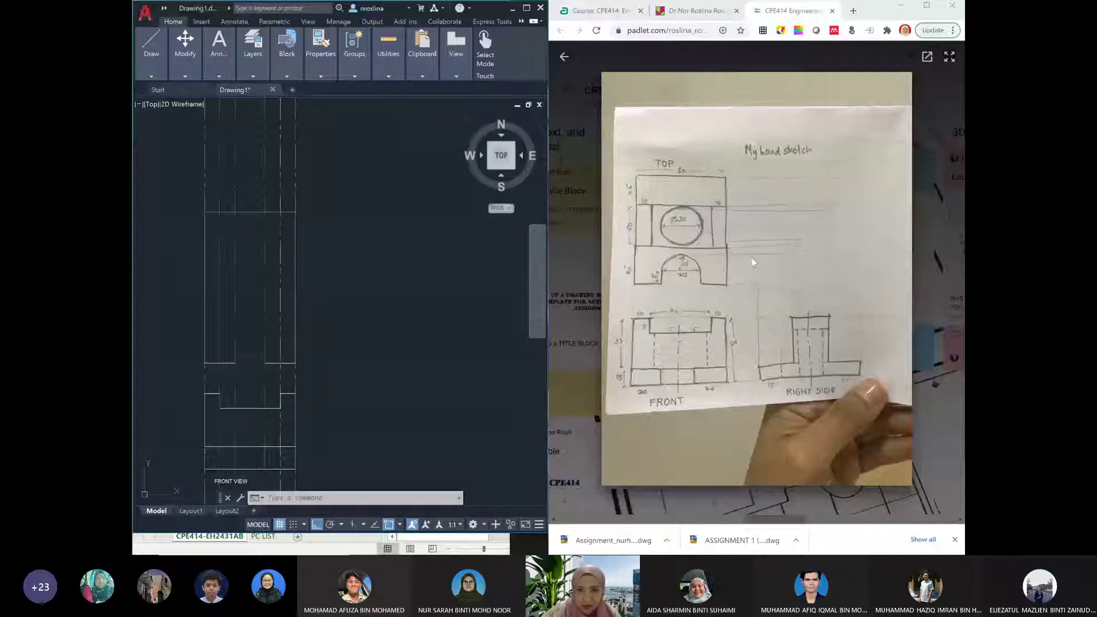
# Draw a horizontal line across the top view from the lower segment joint on the left edge to the right edge
pyautogui.write('LINE')
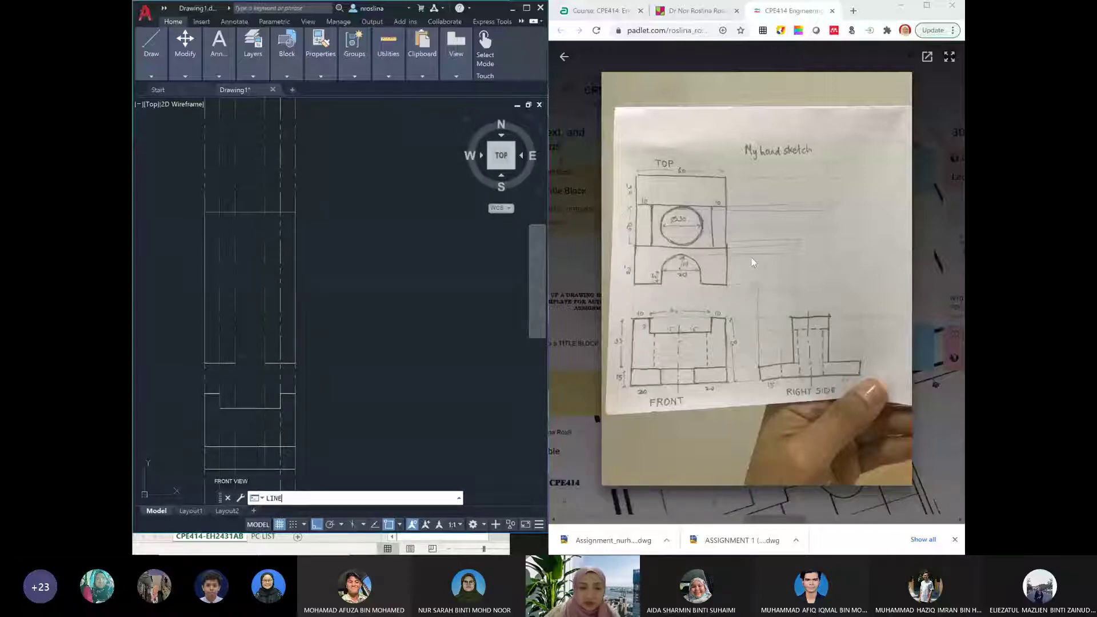
pyautogui.press('Return')
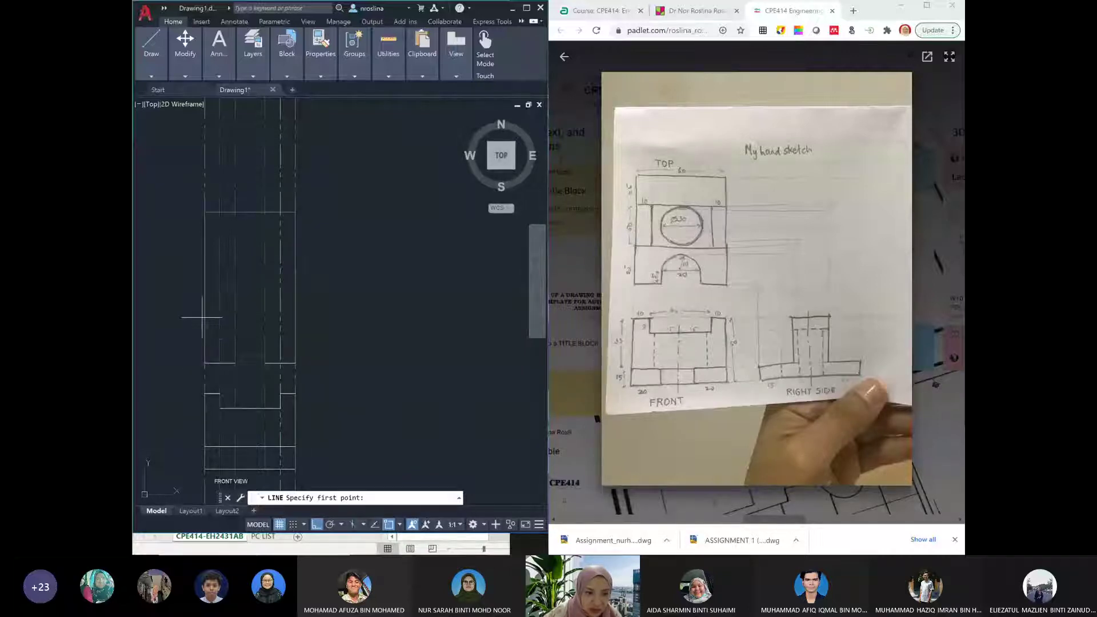
pyautogui.click(205, 326)
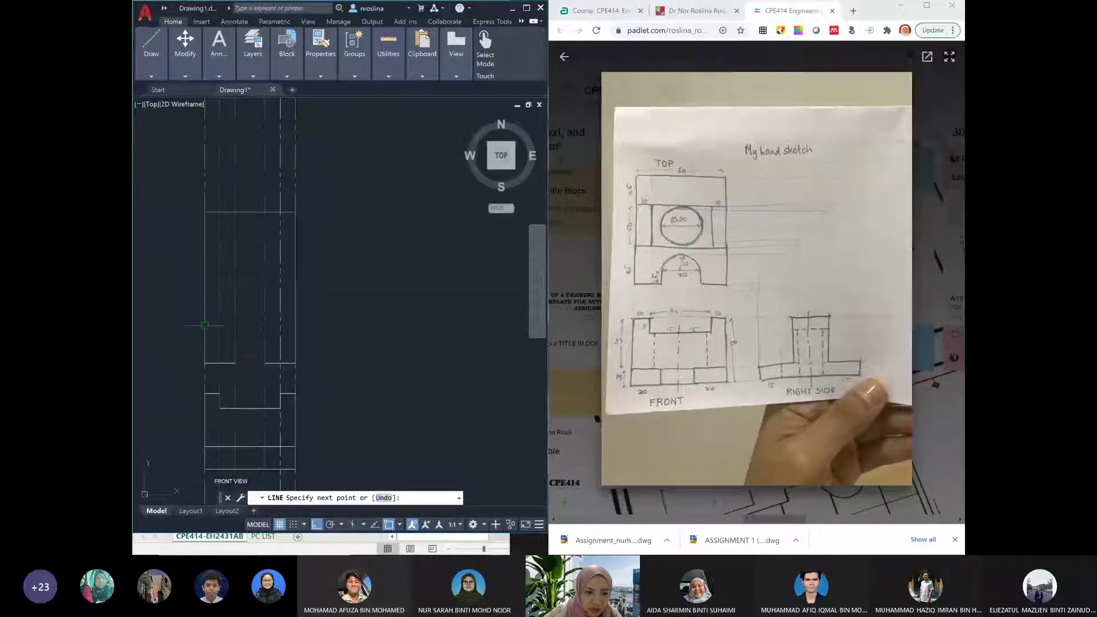
pyautogui.click(295, 326)
pyautogui.press('Escape')
# Draw a horizontal line across the top view from the upper segment joint on the left edge to the right edge
pyautogui.write('line')
pyautogui.press('Return')
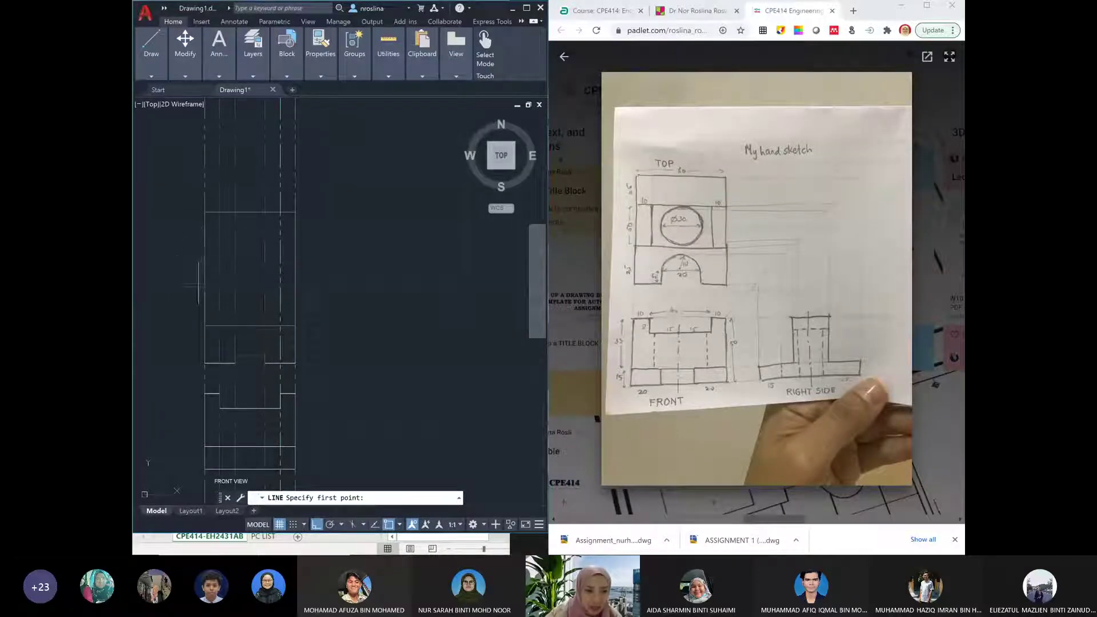
pyautogui.press('Escape')
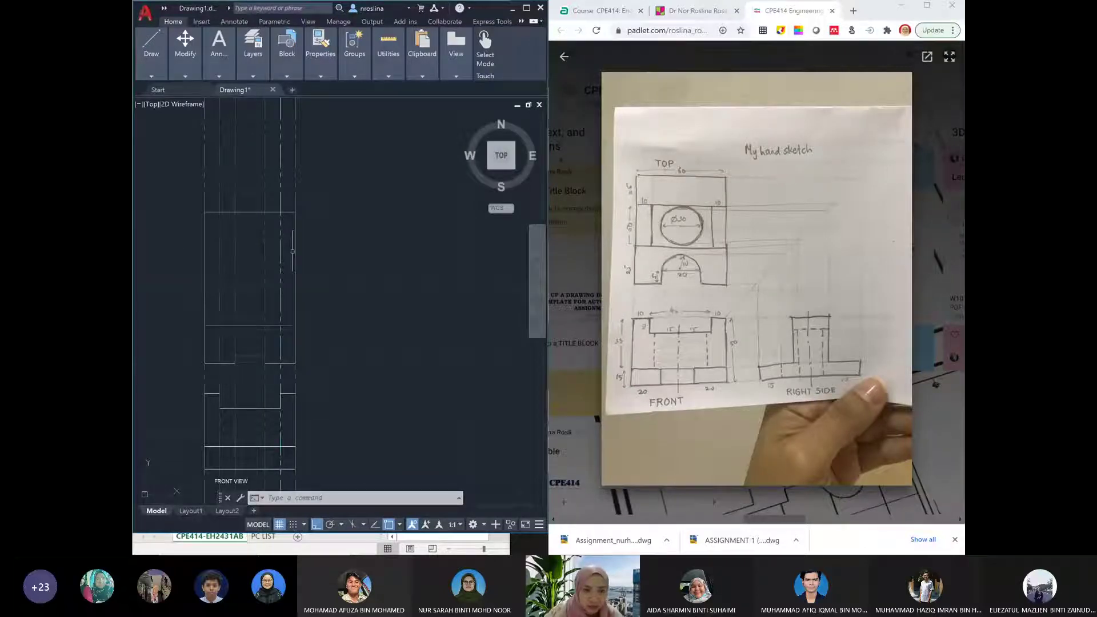
pyautogui.write('l')
pyautogui.press('Return')
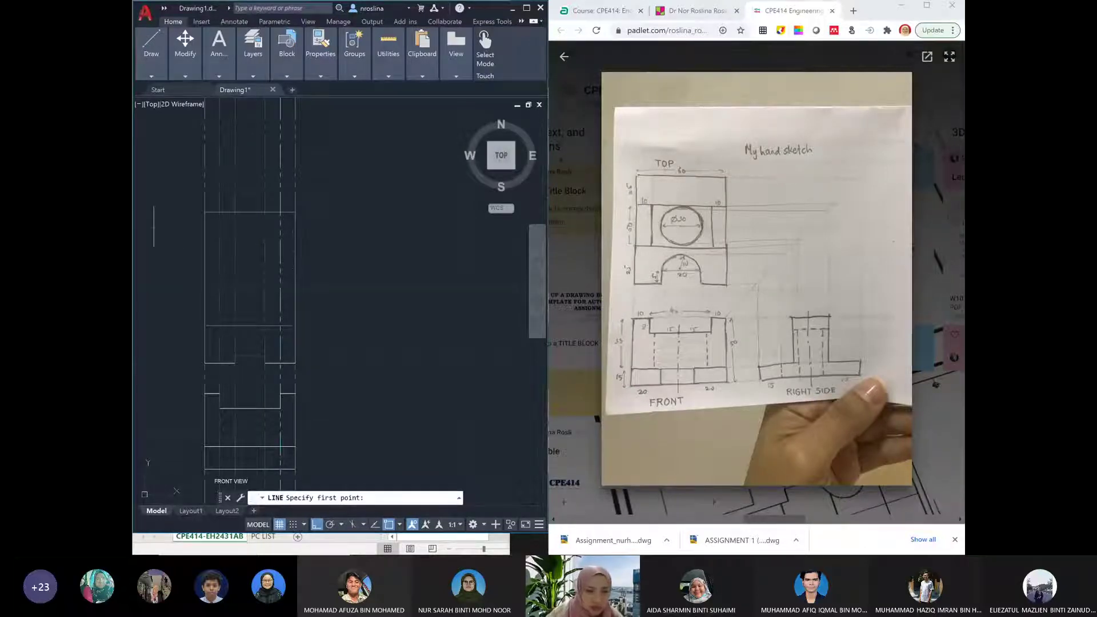
pyautogui.click(205, 250)
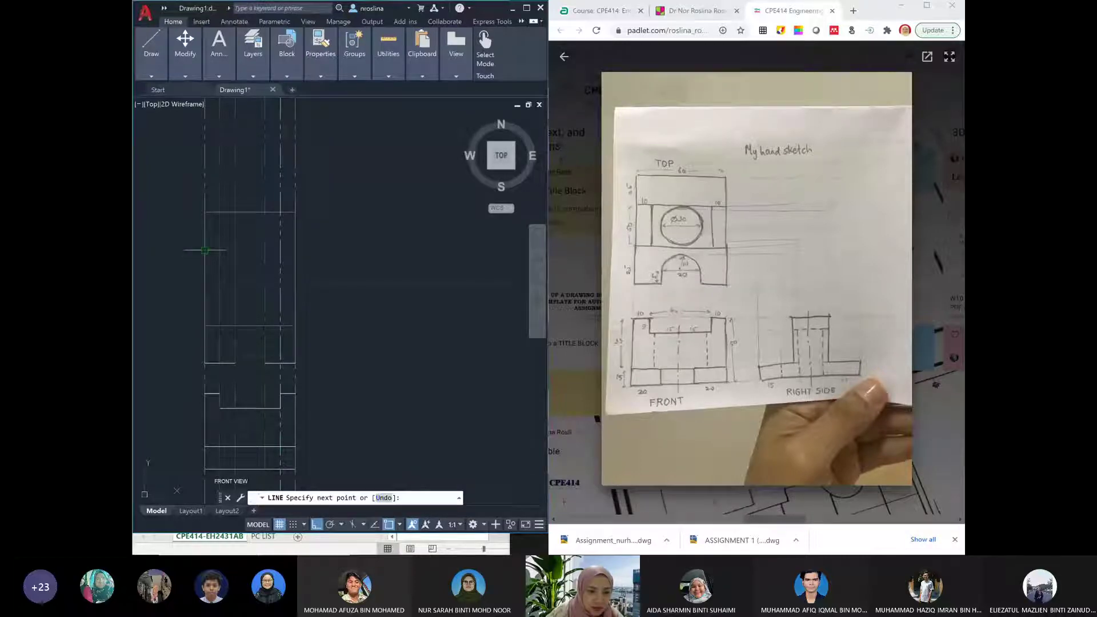
pyautogui.click(295, 250)
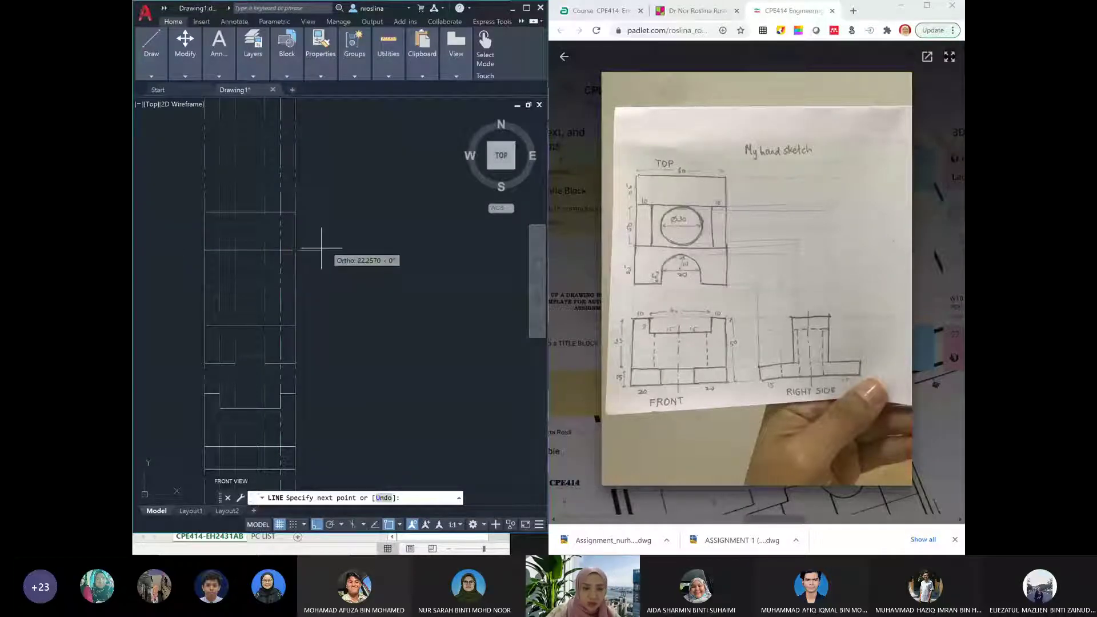
pyautogui.press('Return')
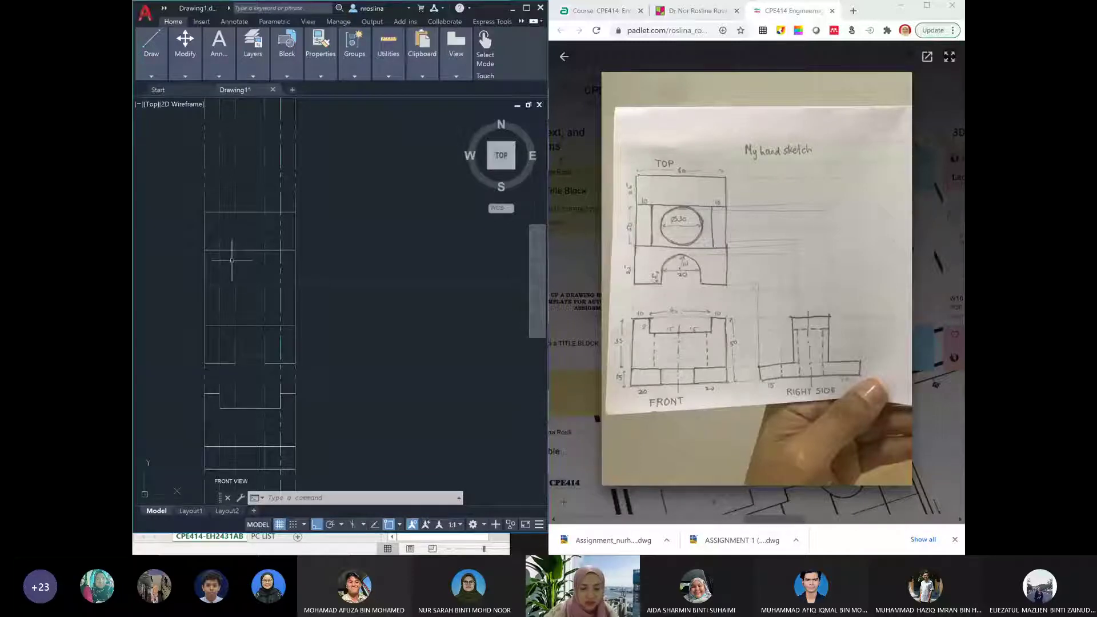
# Draw the vertical line 10 units inside the top view's left edge, from the upper horizontal line down to the lower one
pyautogui.write('l')
pyautogui.press('Return')
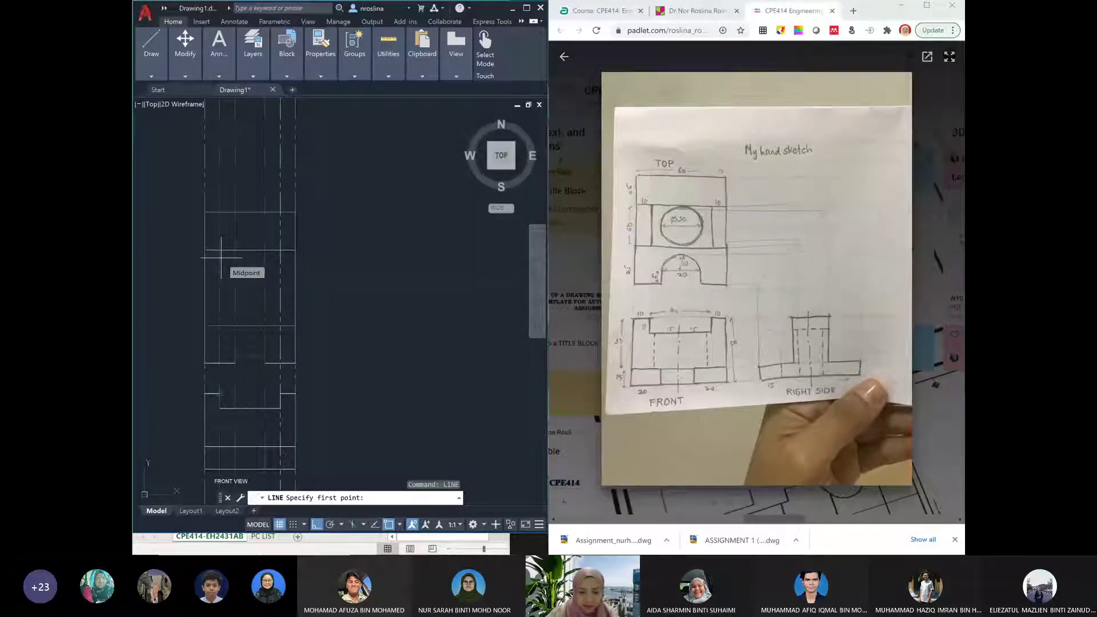
pyautogui.write('line')
pyautogui.press('Return')
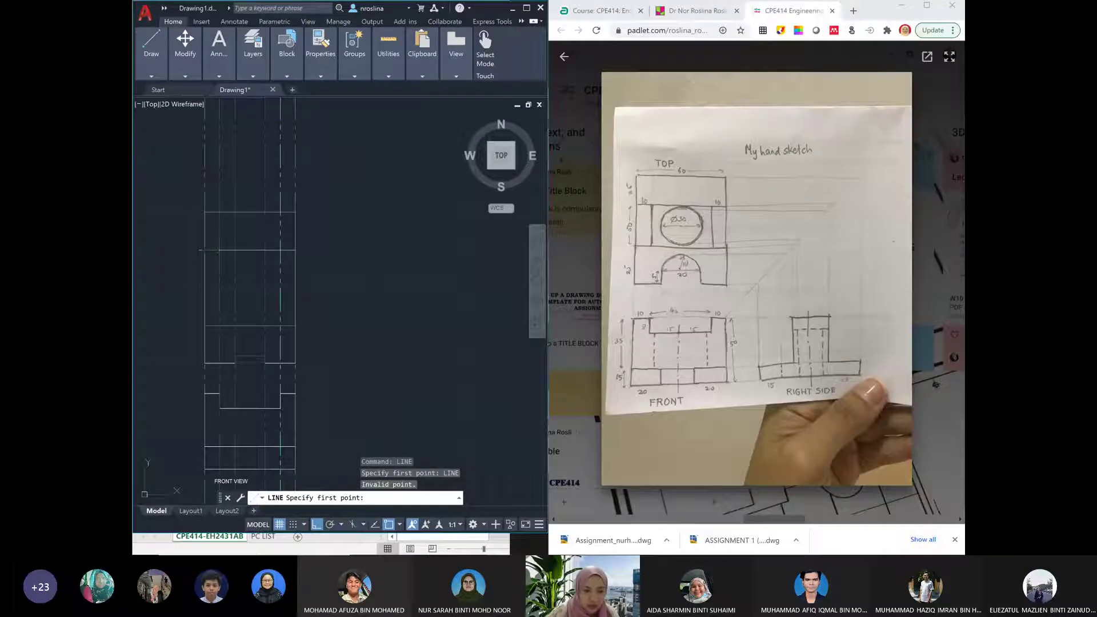
pyautogui.write('10')
pyautogui.press('Return')
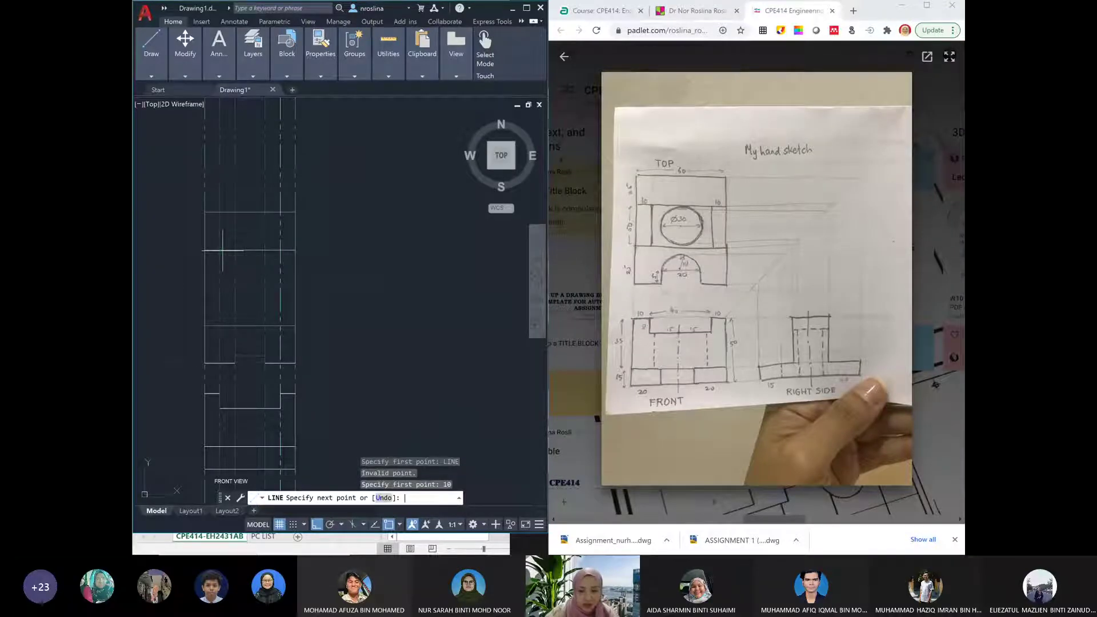
pyautogui.click(219, 326)
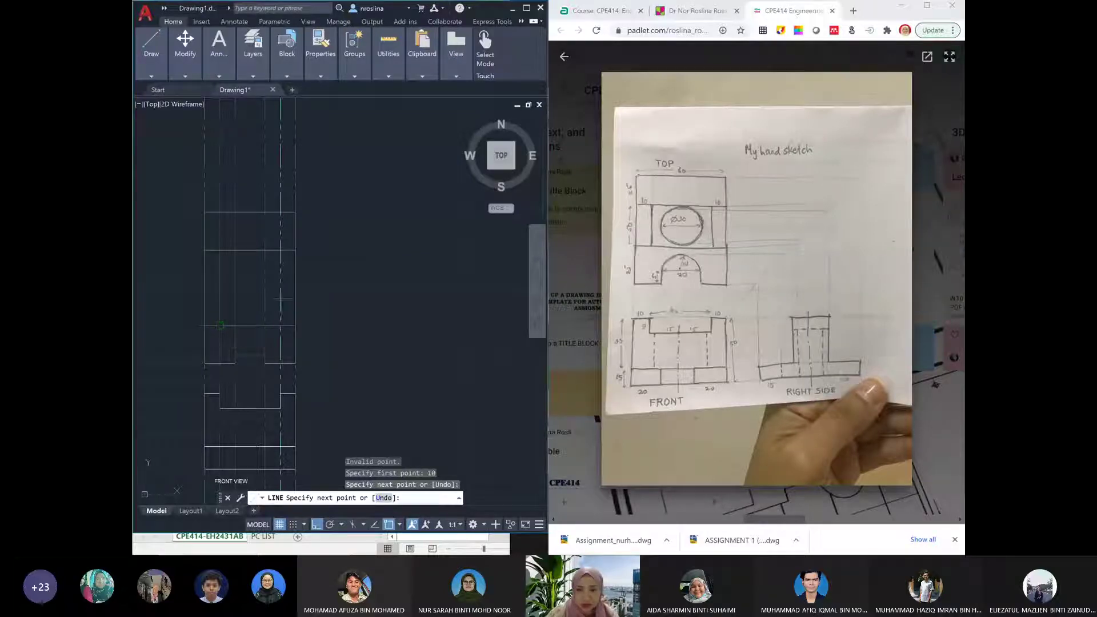
pyautogui.press('Escape')
# Draw the matching vertical line near the right edge, following the notch's construction line between the two horizontal lines
pyautogui.write('l')
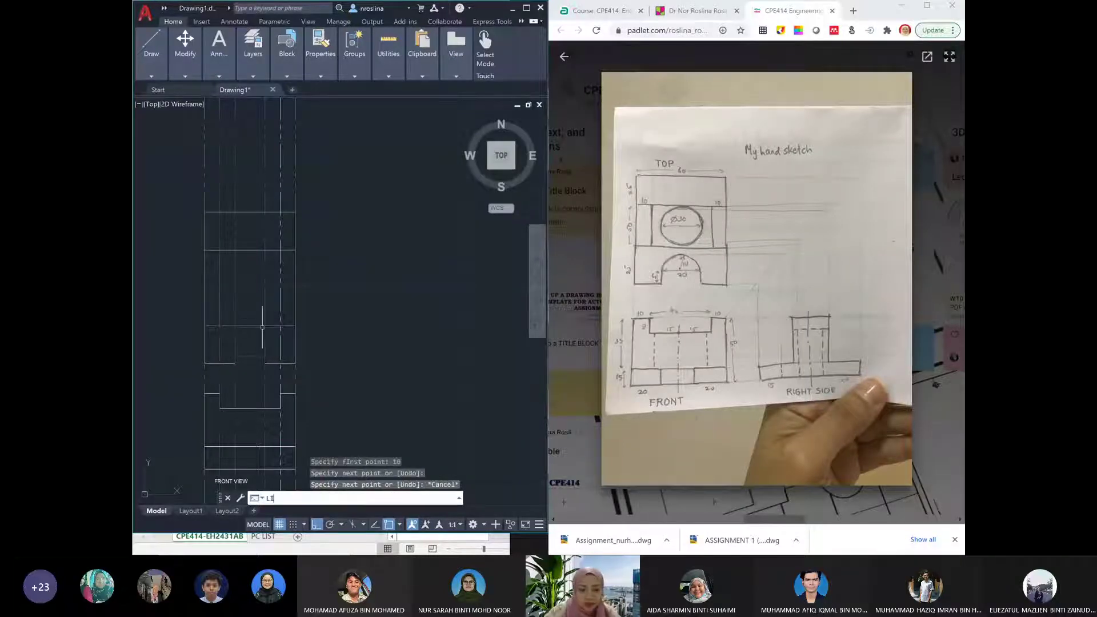
pyautogui.press('Return')
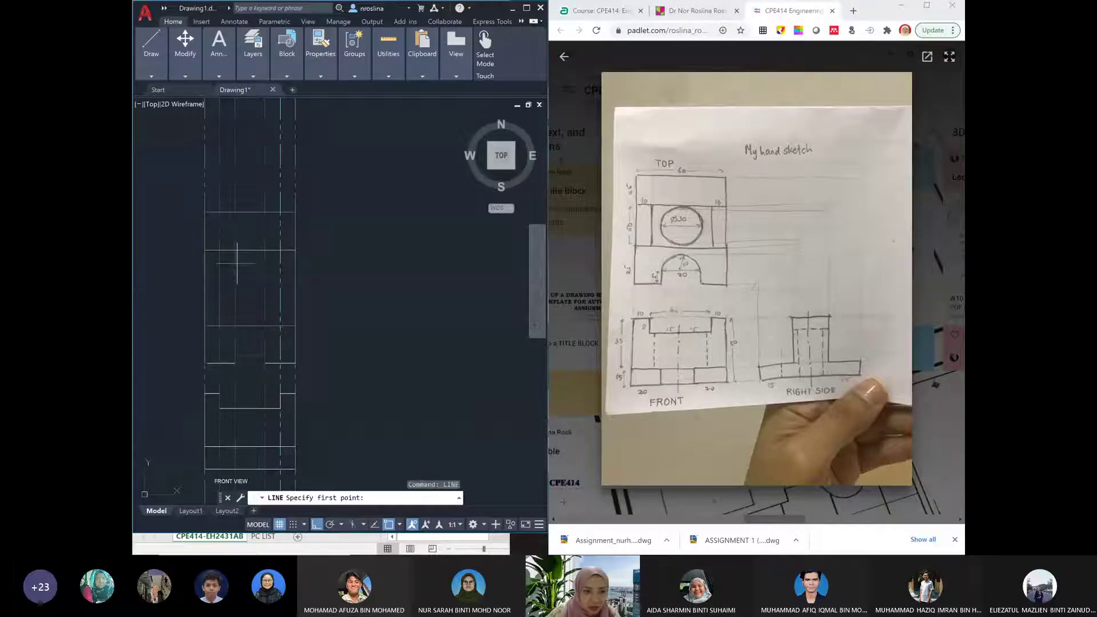
pyautogui.click(280, 250)
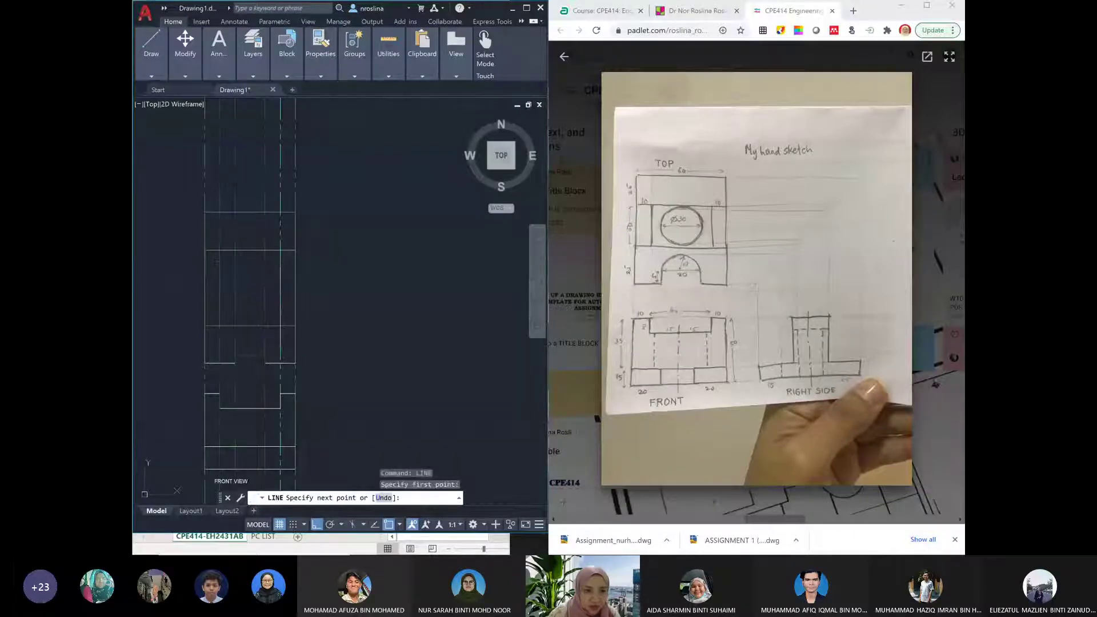
pyautogui.click(280, 325)
pyautogui.press('Escape')
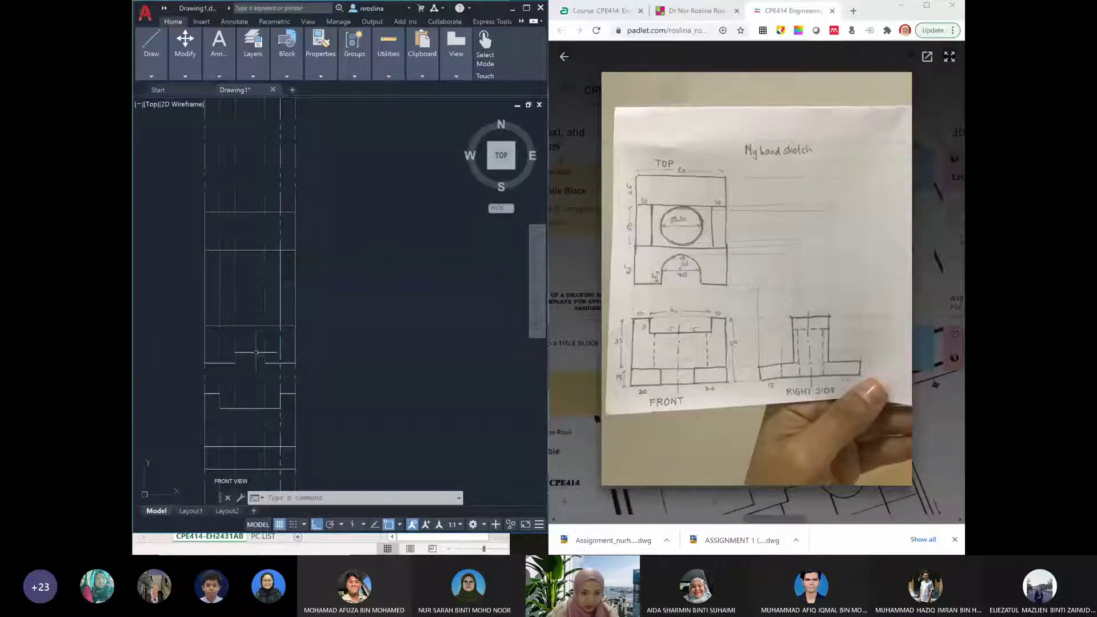
# Draw a short horizontal helper line at the upper ends of the top view's slot, ending at the slot's middle
pyautogui.write('LINE')
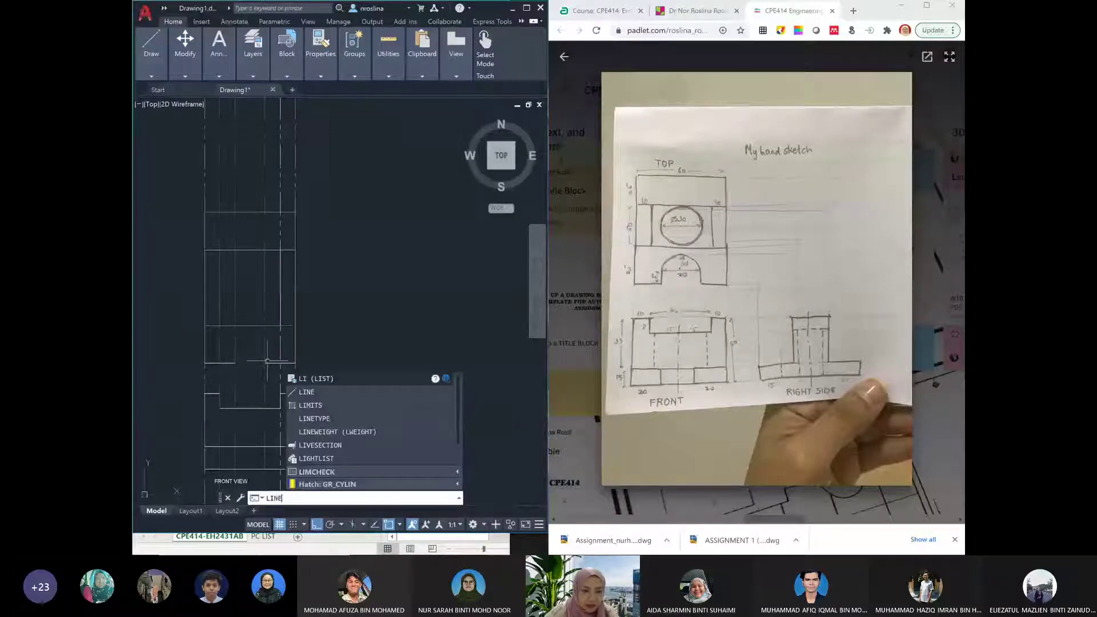
pyautogui.press('Return')
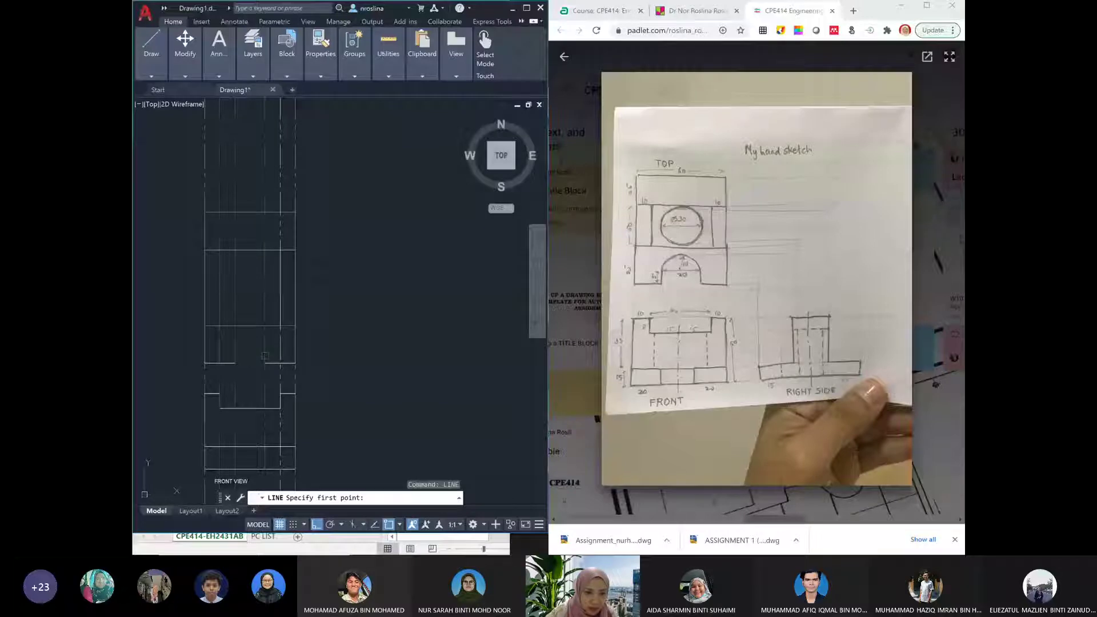
pyautogui.click(249, 360)
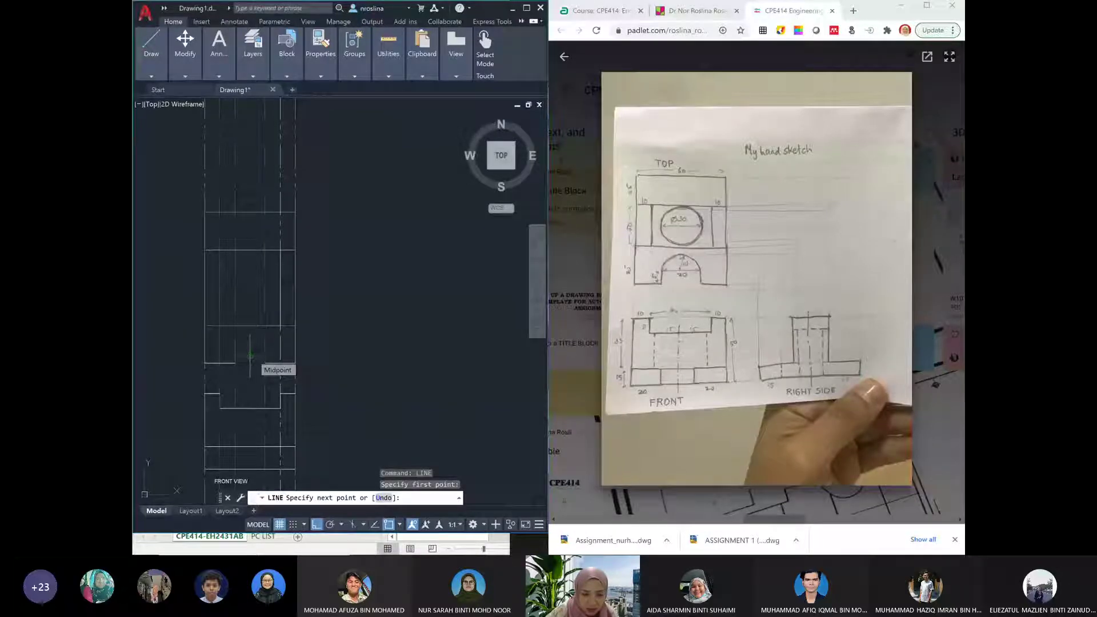
pyautogui.click(250, 356)
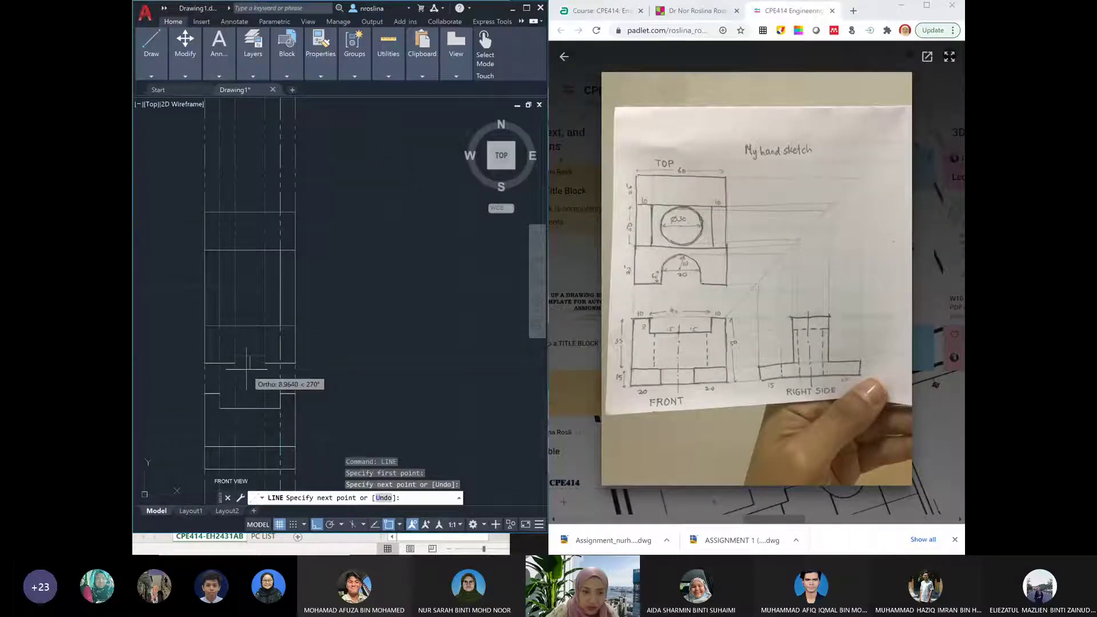
pyautogui.press('Escape')
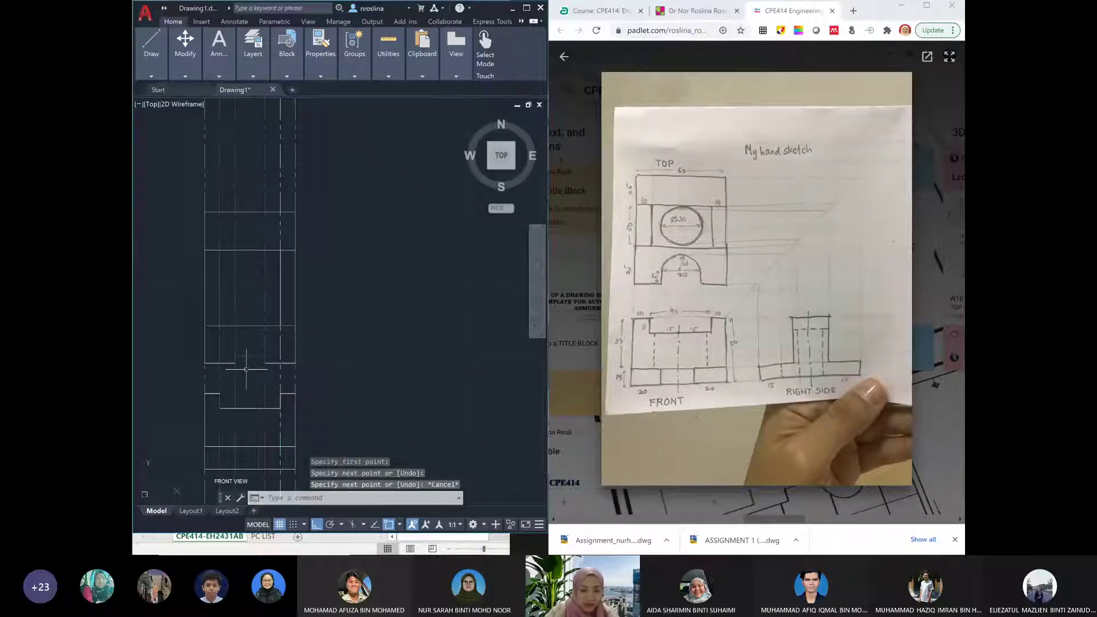
# Draw a circle of radius 10 centred on the helper line's end at the slot's middle in the top view
pyautogui.write('CIRCLE')
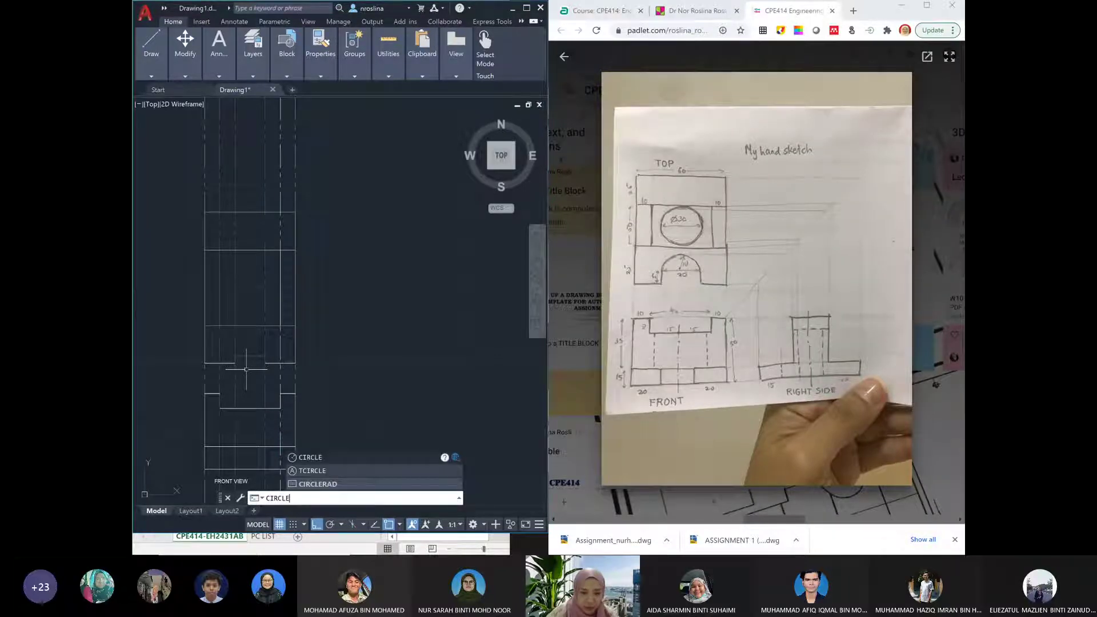
pyautogui.press('Return')
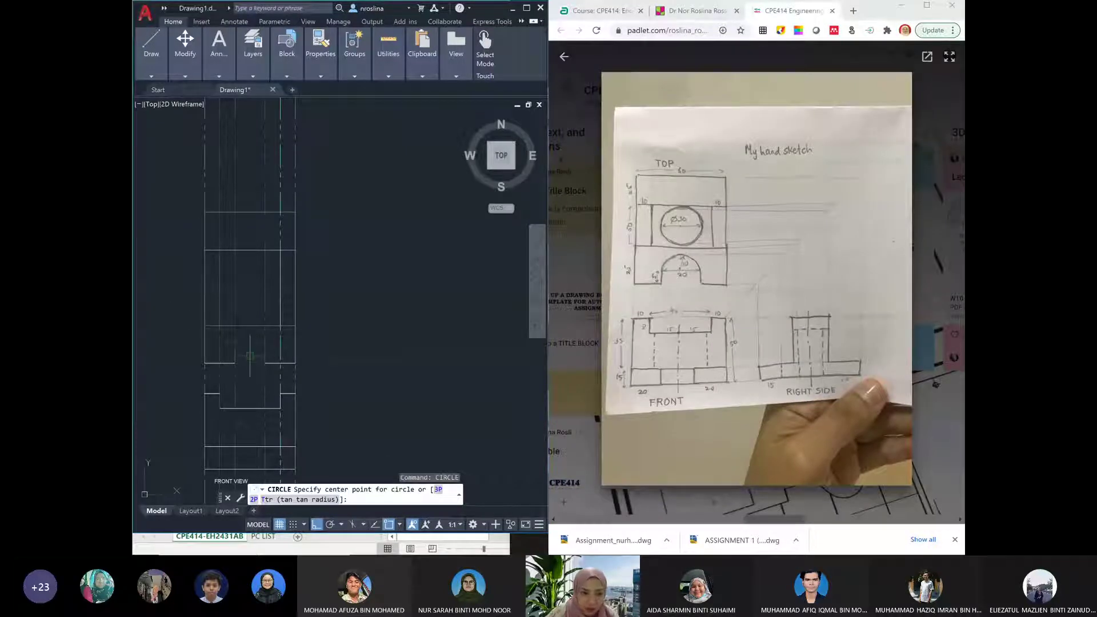
pyautogui.click(250, 355)
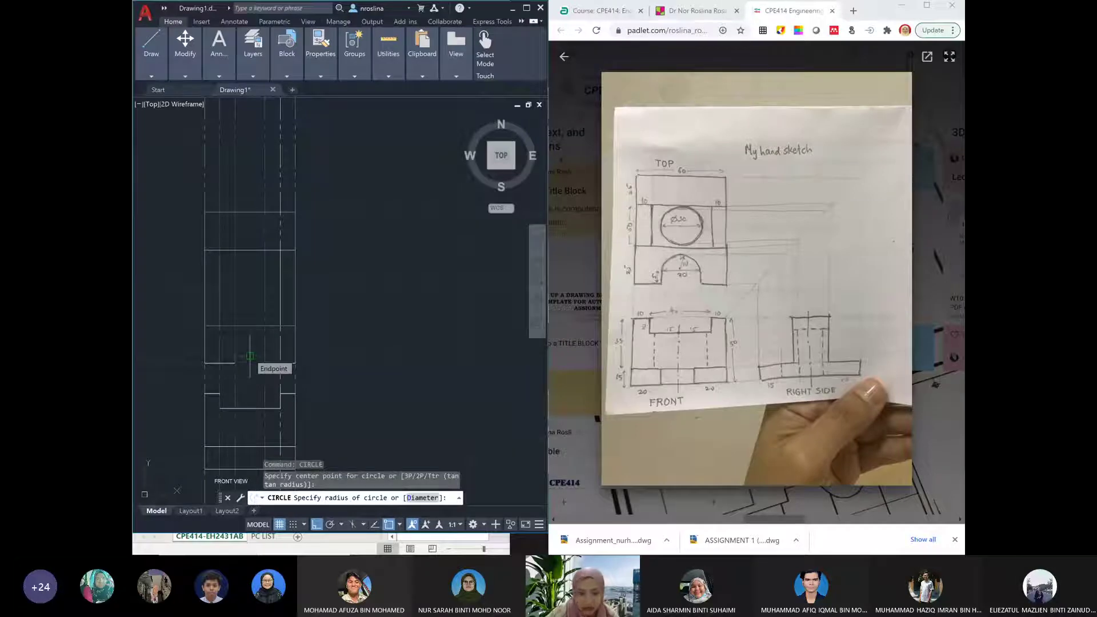
pyautogui.write('10')
pyautogui.press('Return')
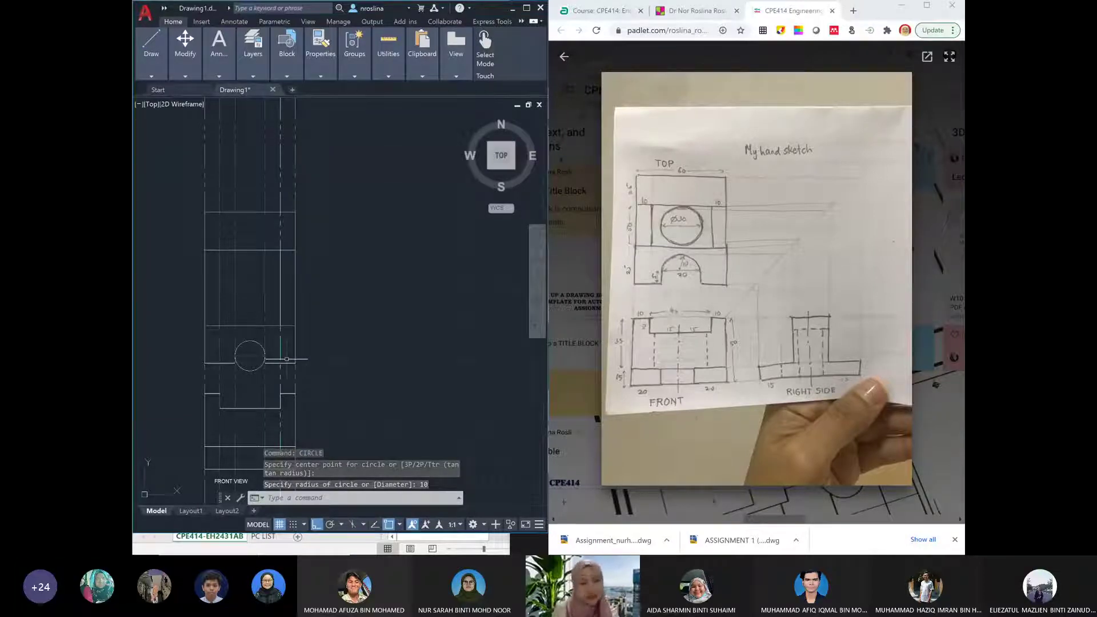
# Trim away the circle's lower half and the helper line inside it to leave the slot's rounded end
pyautogui.write('TRIM')
pyautogui.press('Return')
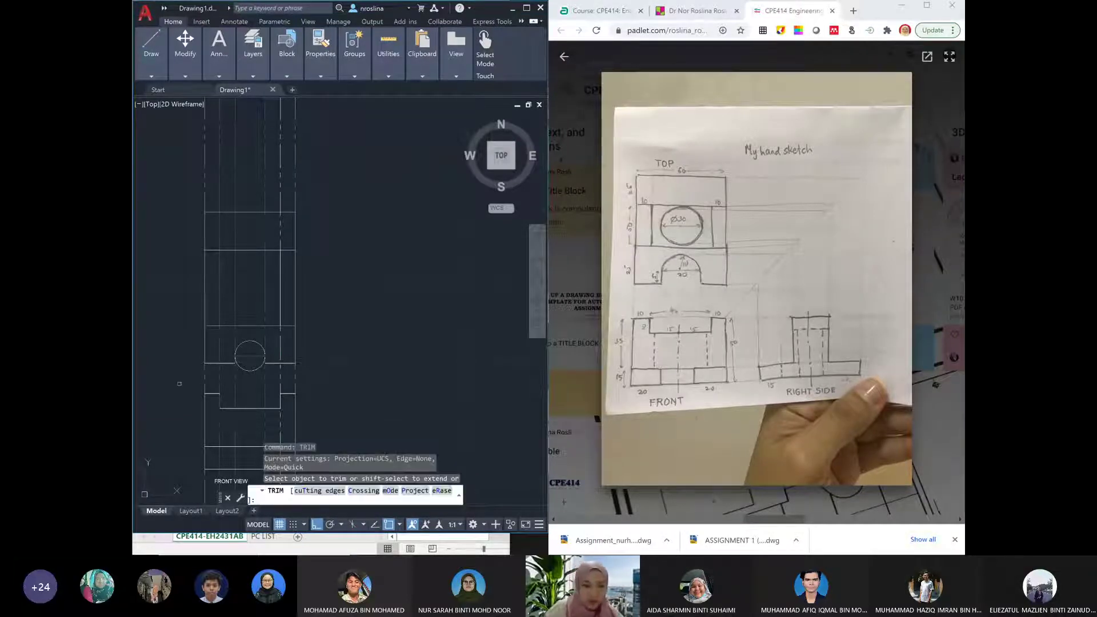
pyautogui.click(252, 371)
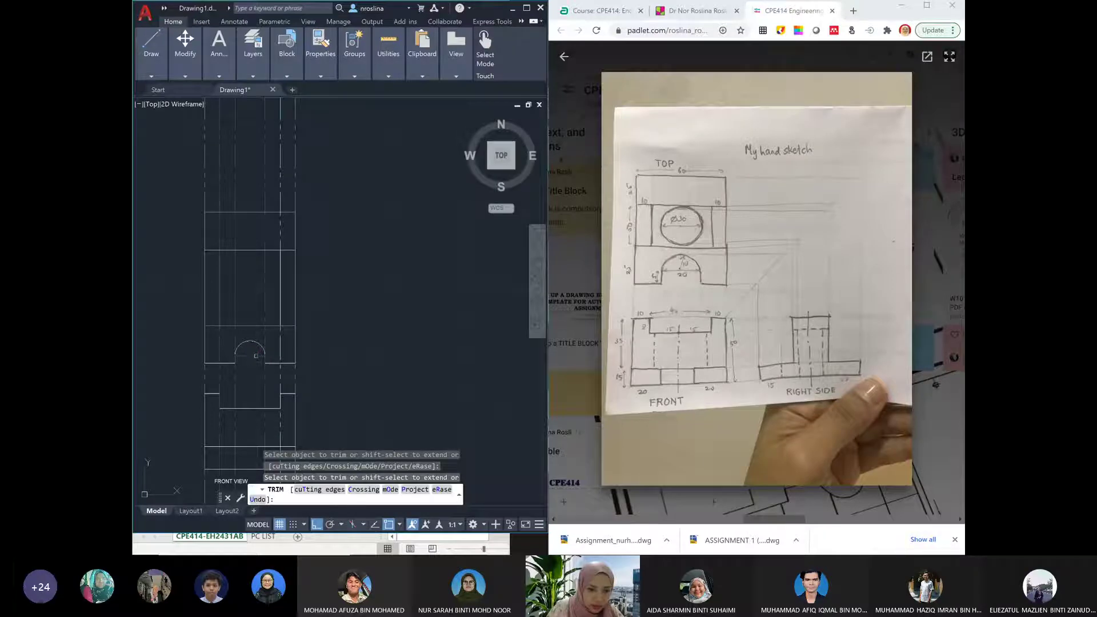
pyautogui.click(251, 355)
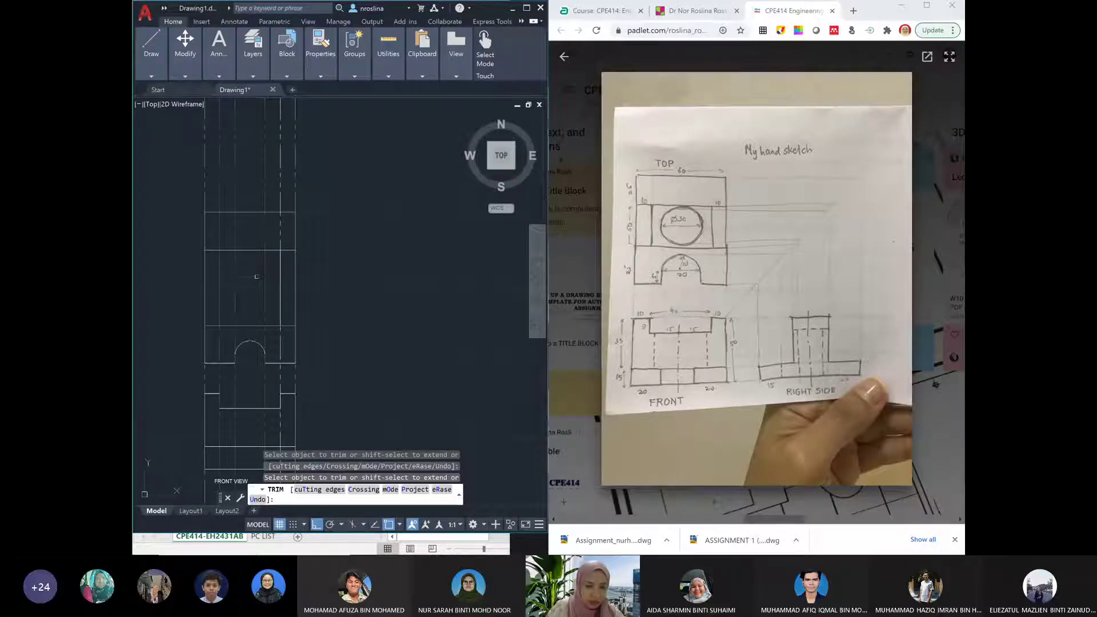
pyautogui.press('Escape')
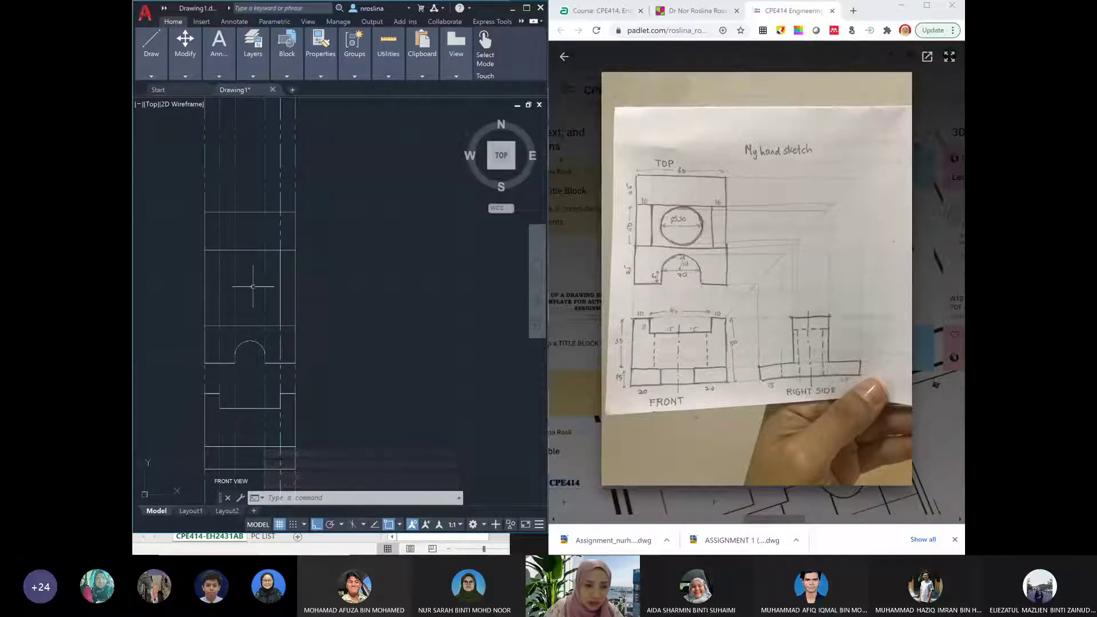
# Draw a horizontal helper line joining the midpoints of the two inner vertical lines in the top view's middle section
pyautogui.write('LINE')
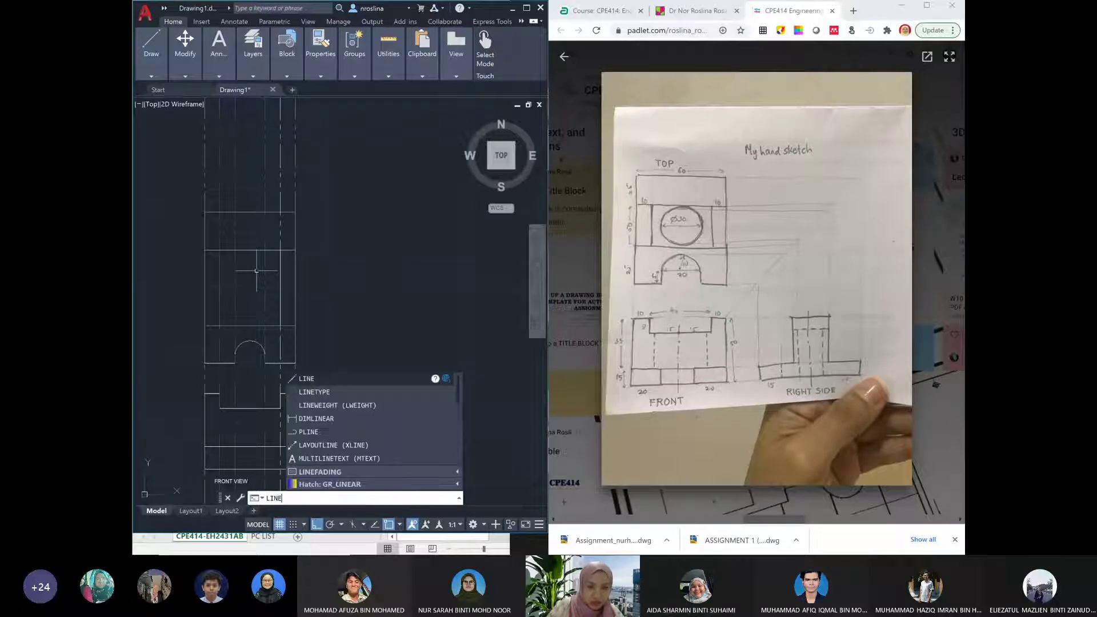
pyautogui.press('Return')
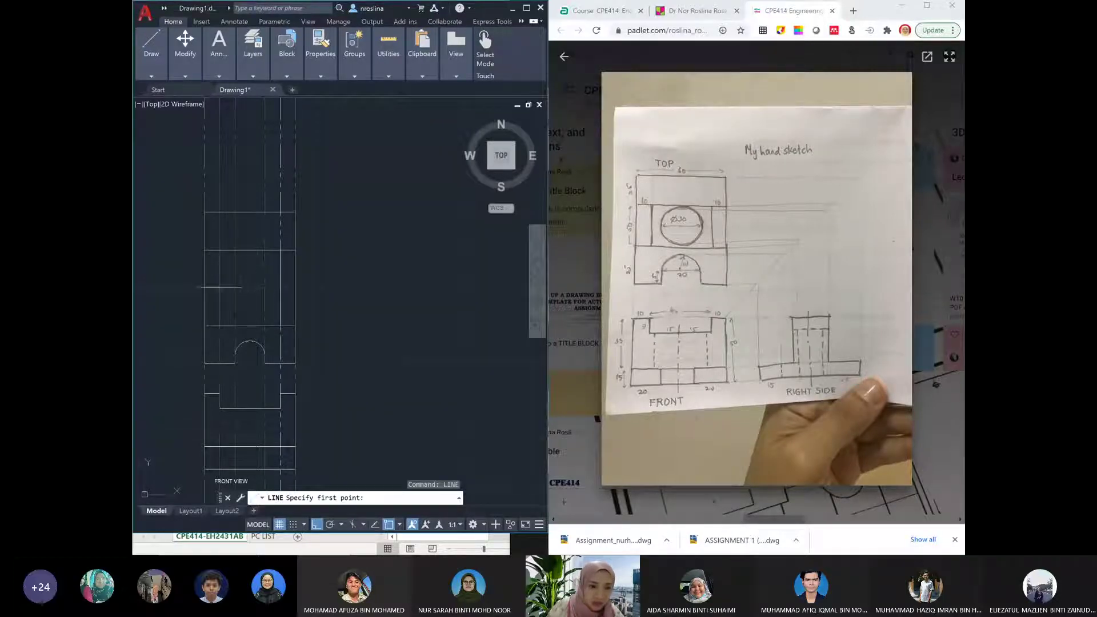
pyautogui.click(219, 287)
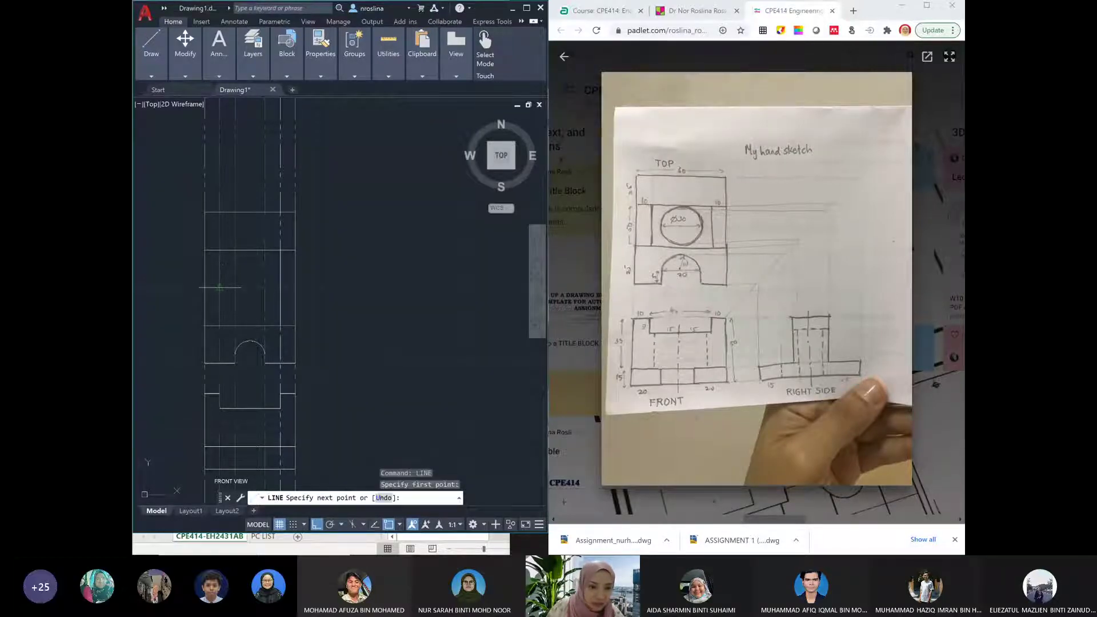
pyautogui.click(280, 287)
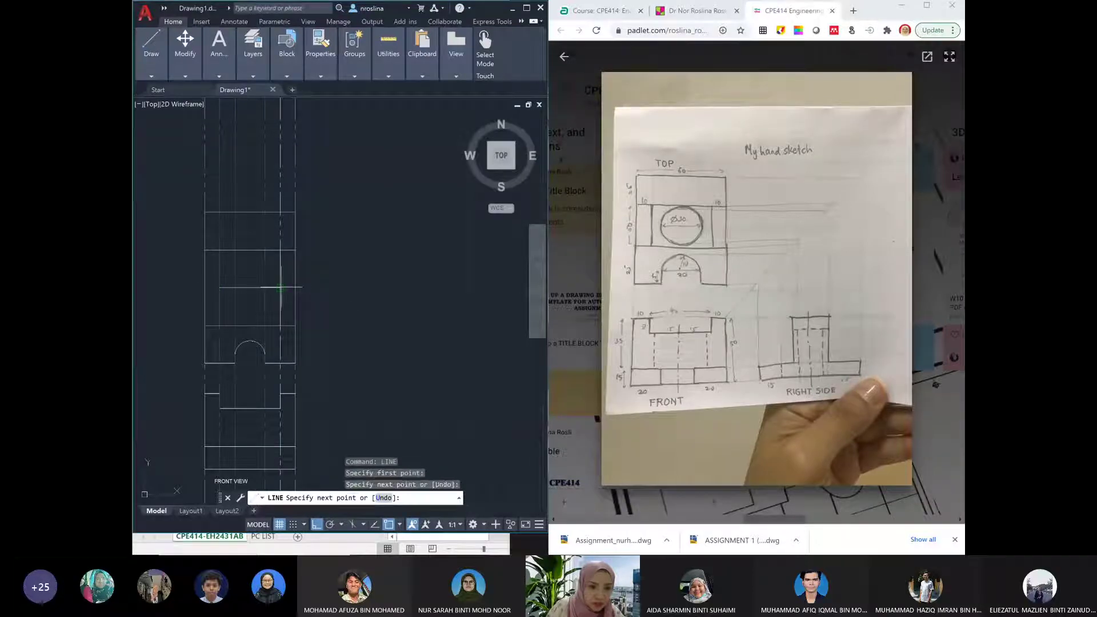
pyautogui.press('Escape')
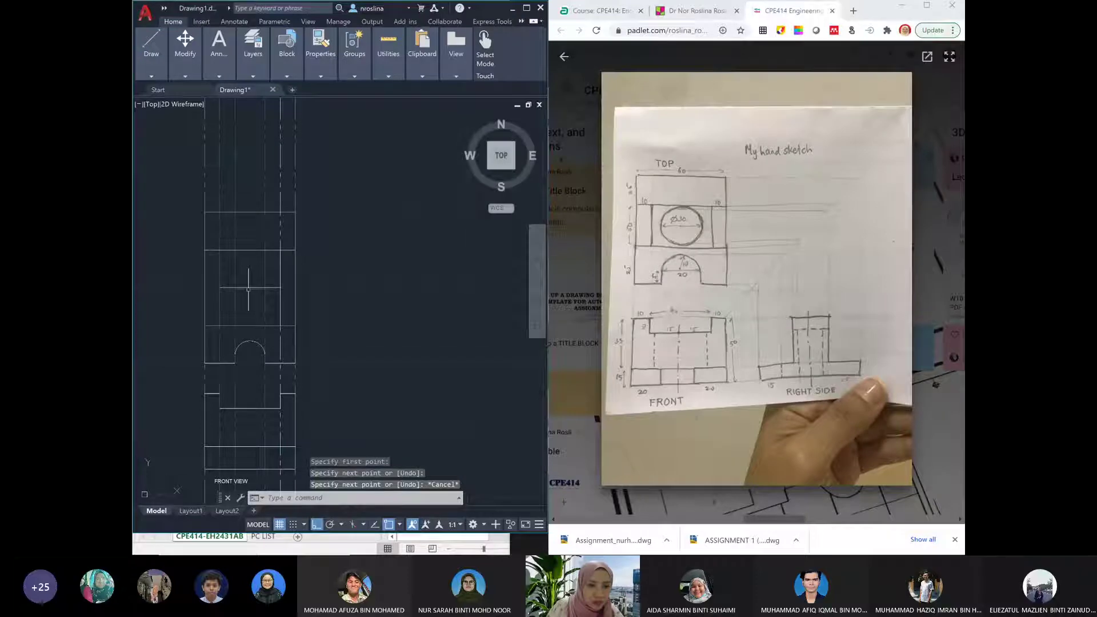
# Draw a circle of diameter 30 centred on the helper line's midpoint, and erase that helper line
pyautogui.write('c')
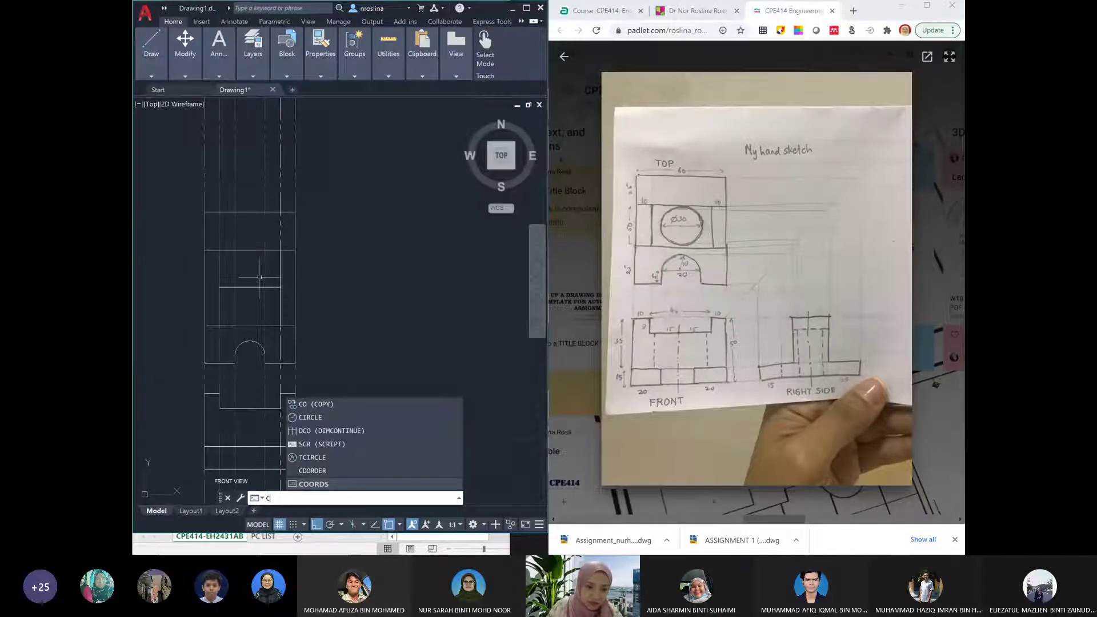
pyautogui.press('Return')
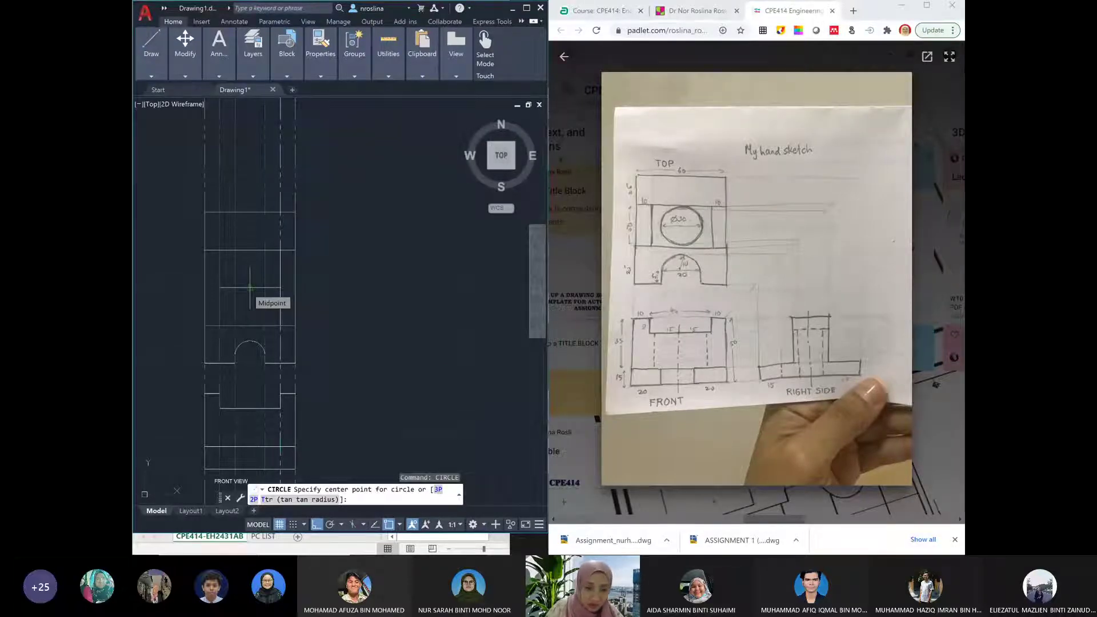
pyautogui.click(249, 288)
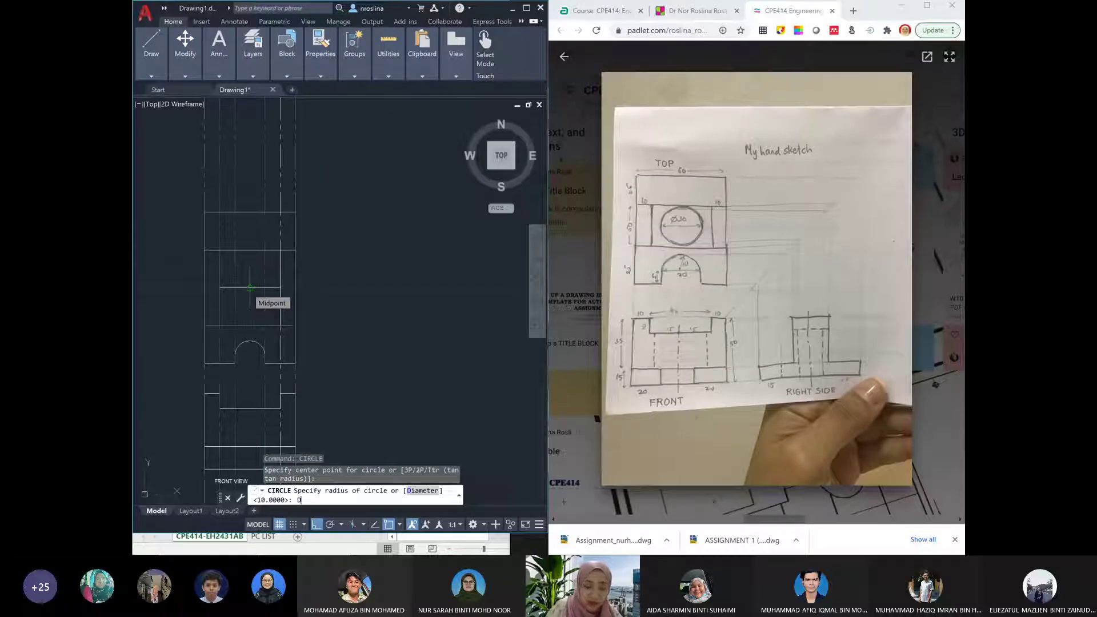
pyautogui.press('Return')
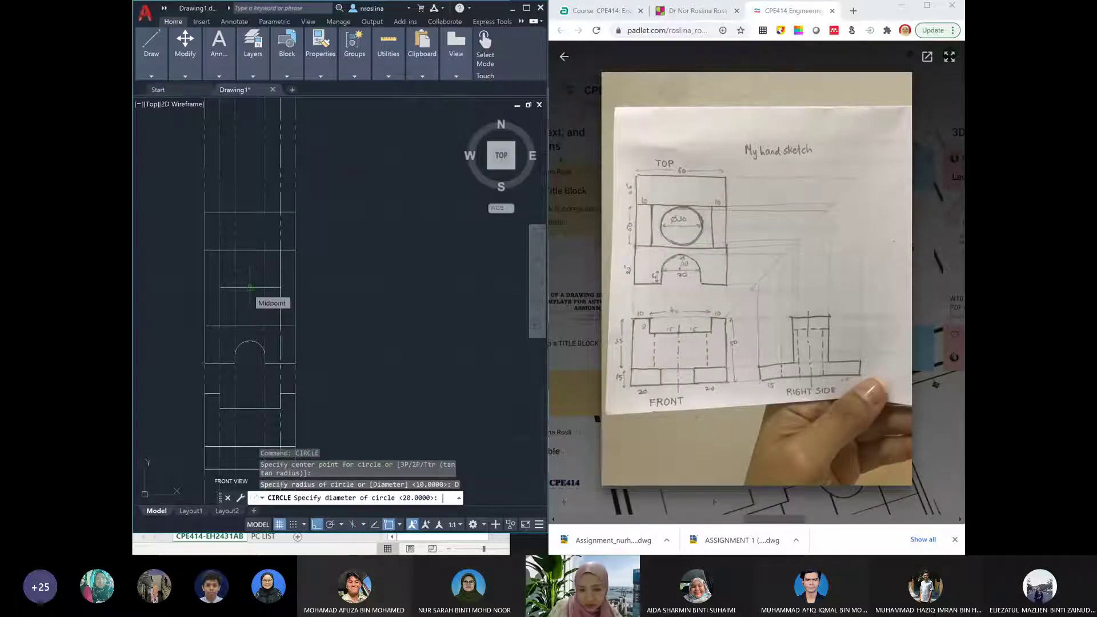
pyautogui.write('30')
pyautogui.press('Return')
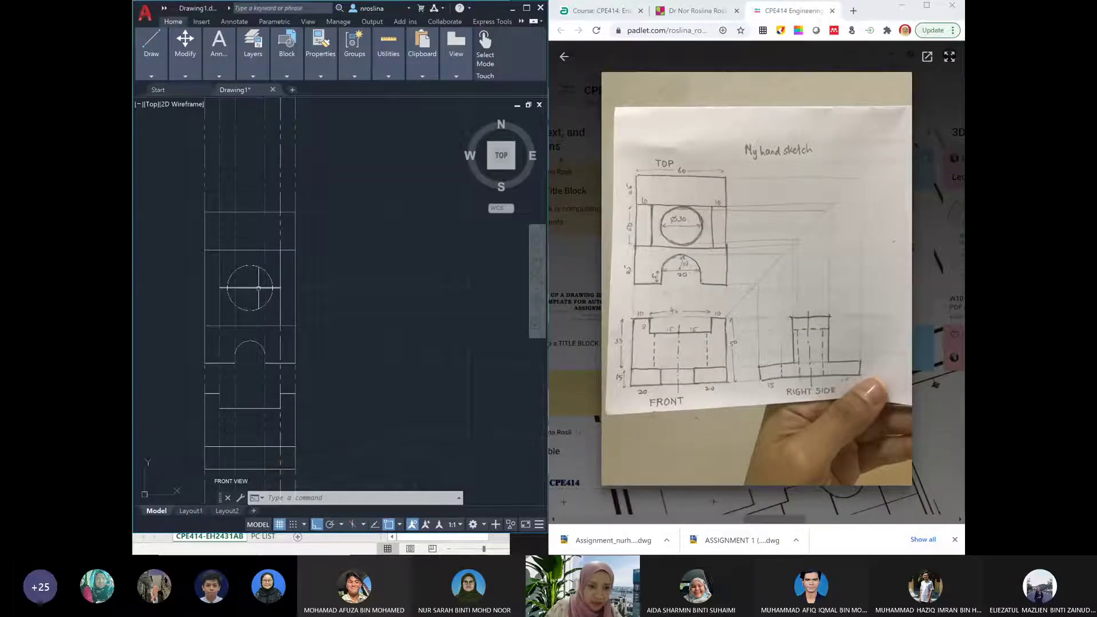
pyautogui.click(258, 288)
pyautogui.press('Delete')
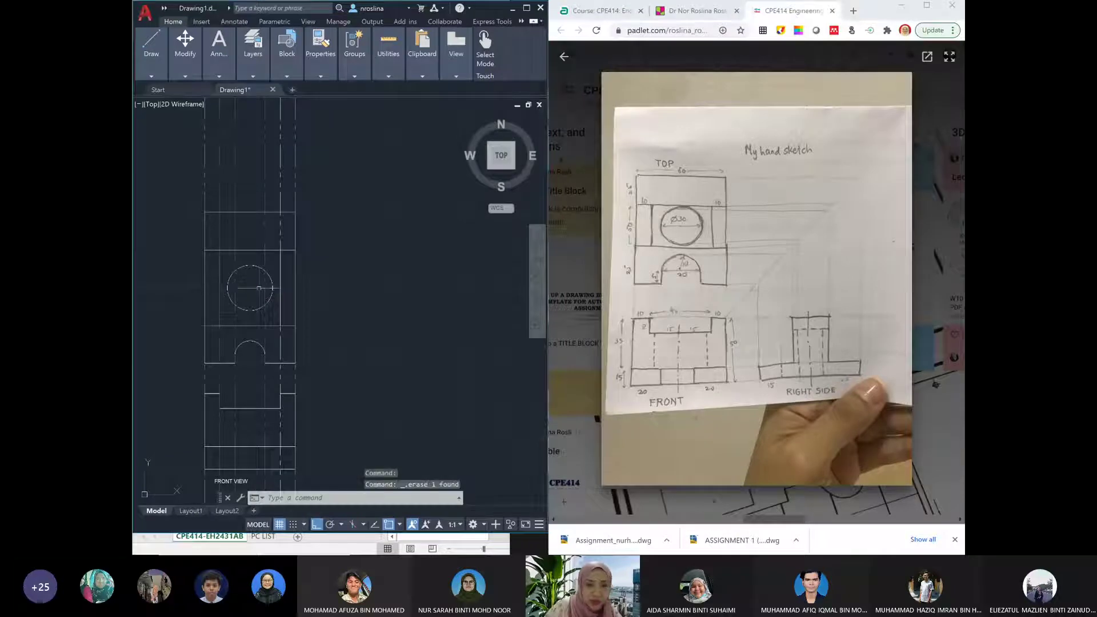
# Make the PROJECTION layer current
pyautogui.moveTo(258, 288); pyautogui.dragTo(265, 179, button='middle')
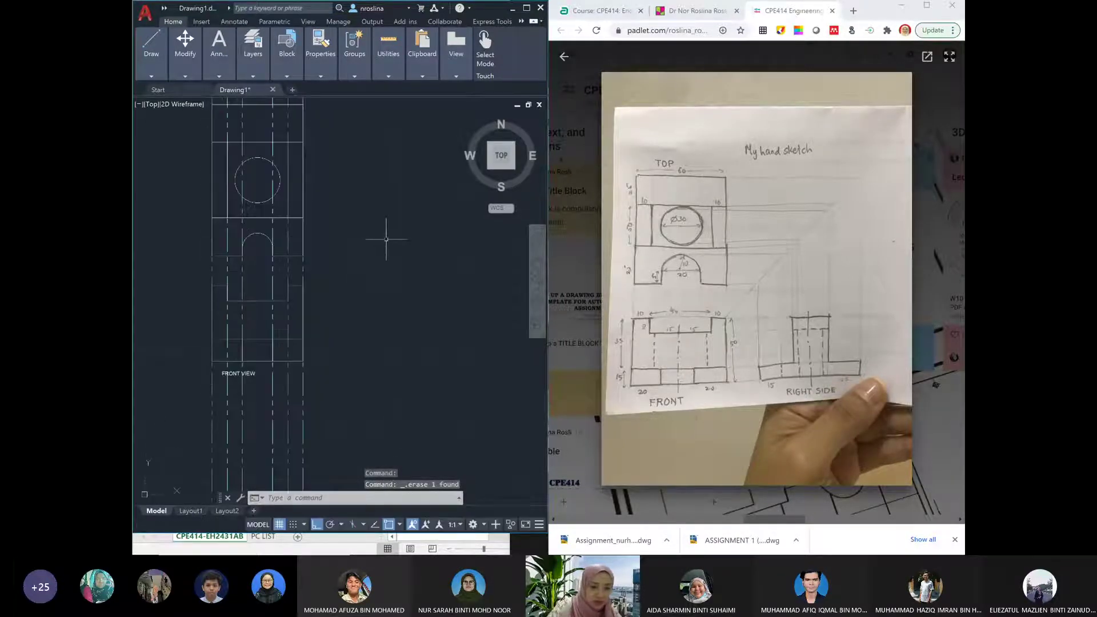
pyautogui.scroll(1, 393, 151)
pyautogui.moveTo(393, 151)
pyautogui.mouseDown(button='middle')
pyautogui.moveTo(397, 188)
pyautogui.moveTo(384, 196)
pyautogui.mouseUp(button='middle')
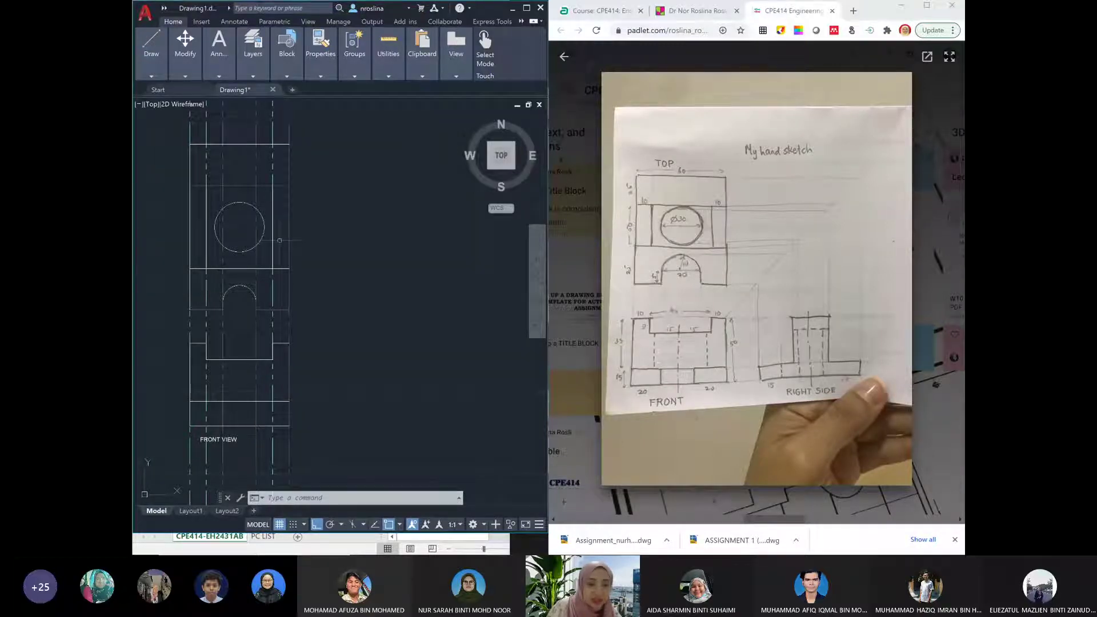
pyautogui.write('LA')
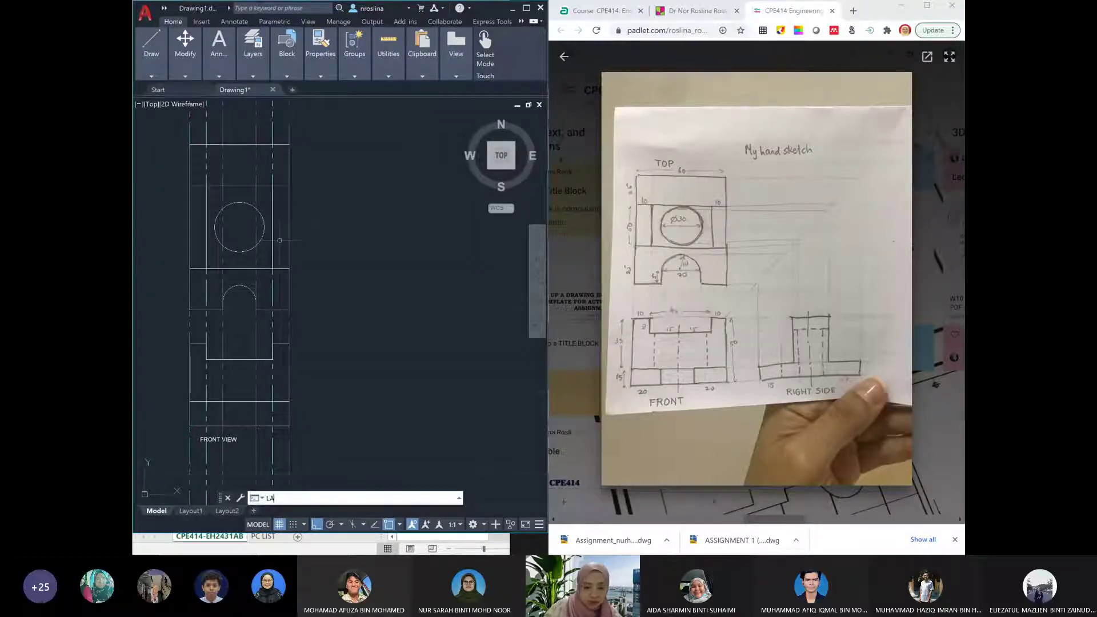
pyautogui.press('Return')
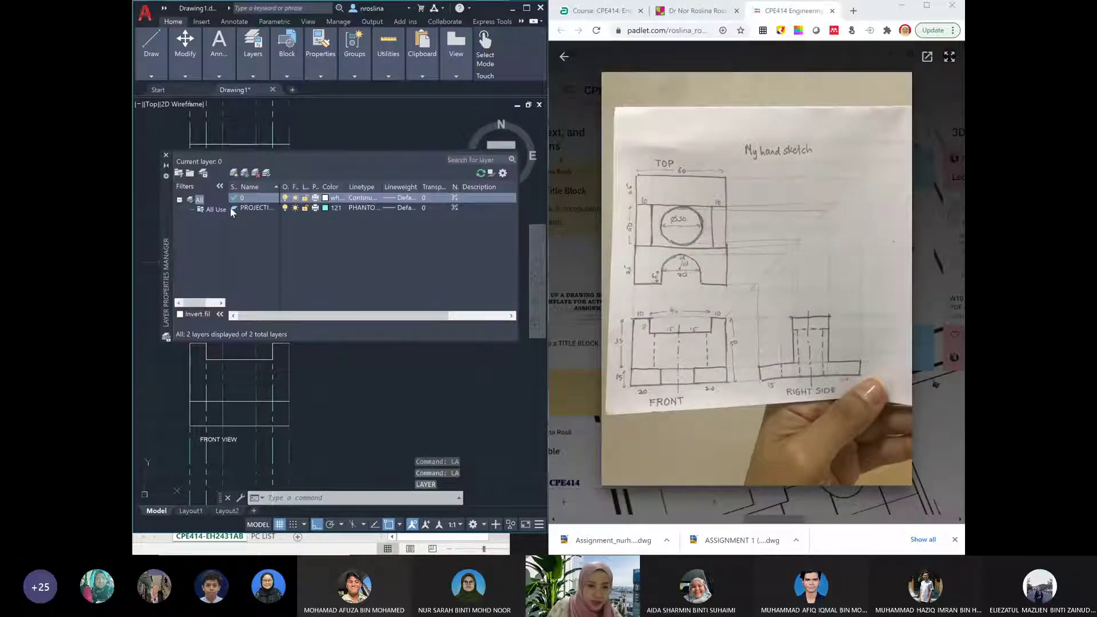
pyautogui.doubleClick(231, 208)
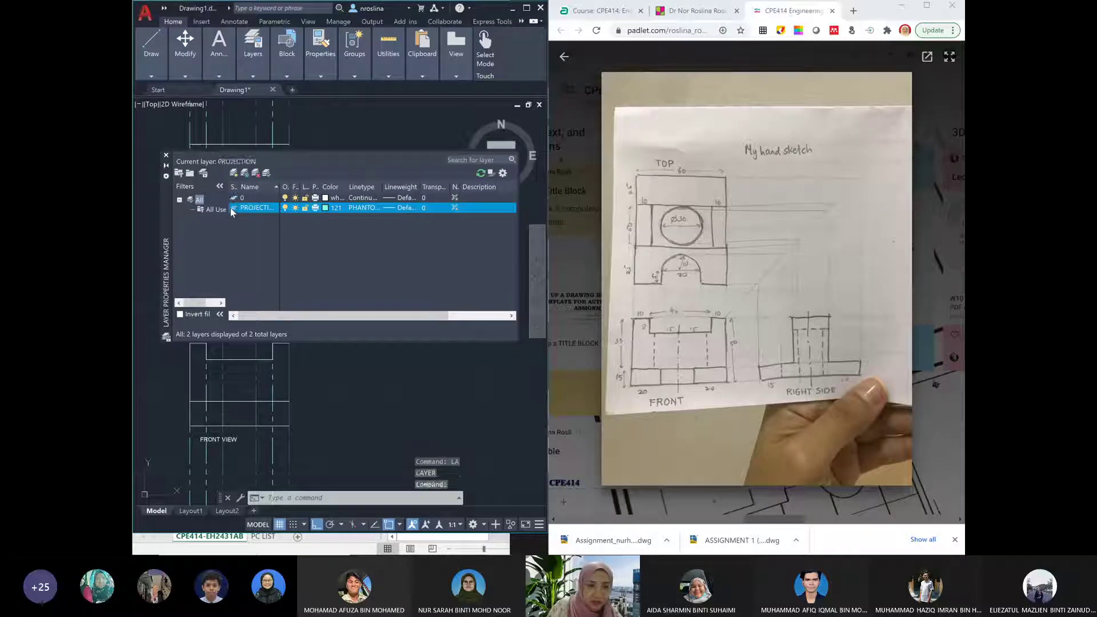
pyautogui.click(166, 156)
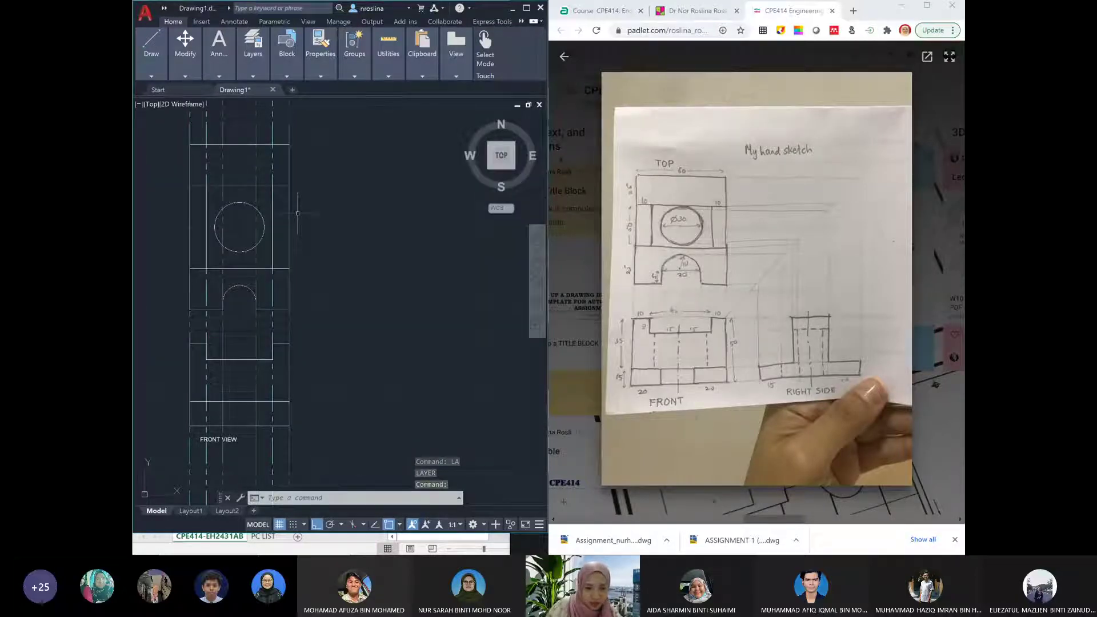
pyautogui.write('XLINE')
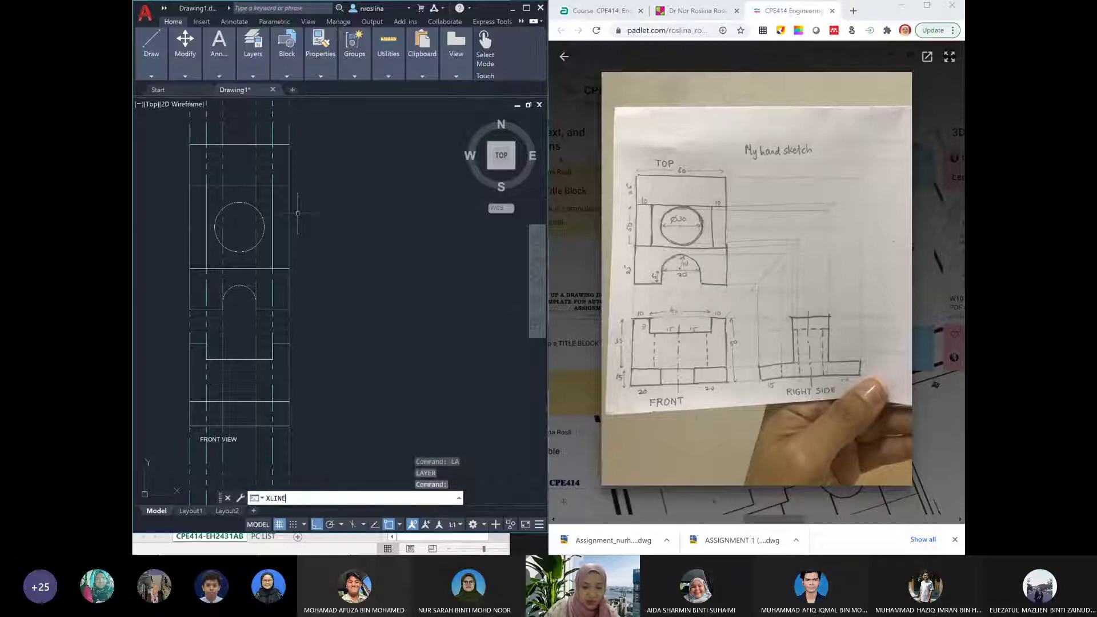
pyautogui.press('Return')
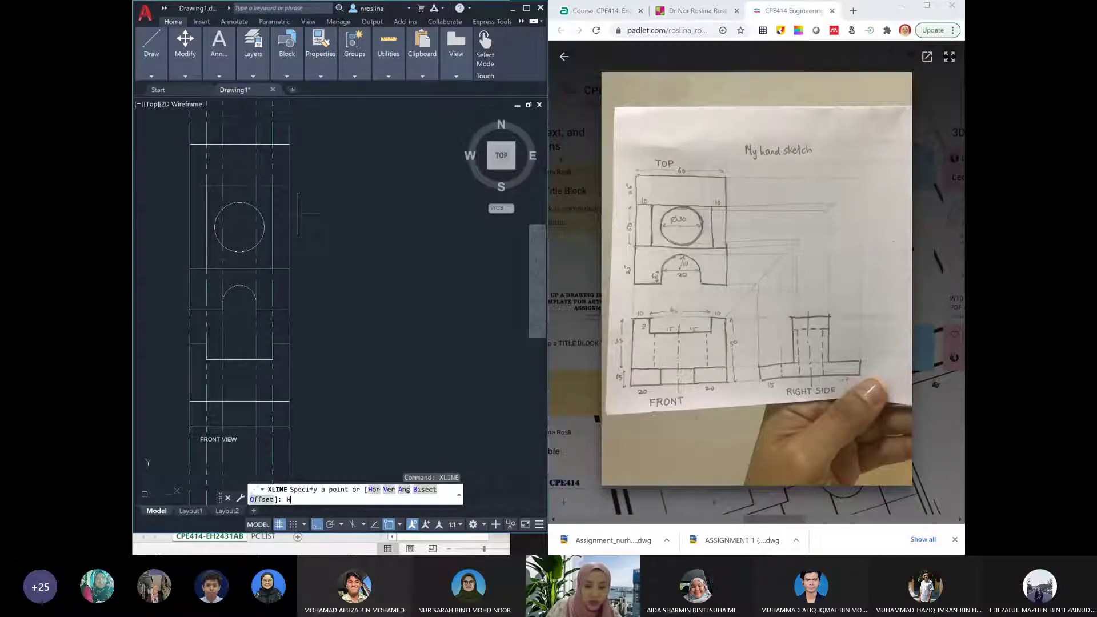
pyautogui.write('H')
pyautogui.press('Return')
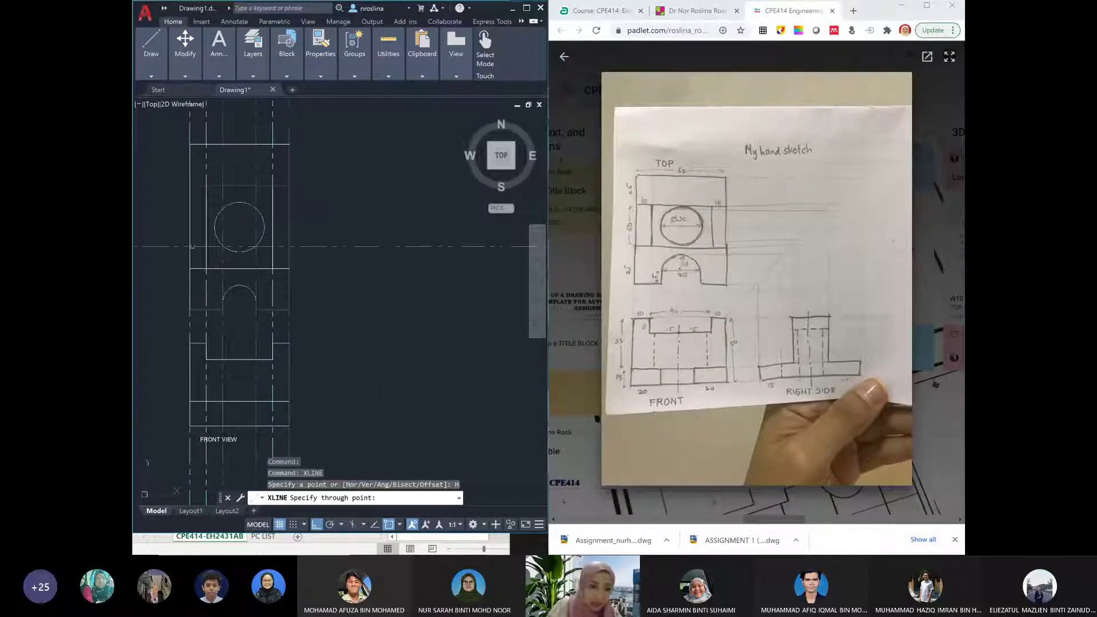
pyautogui.press('Escape')
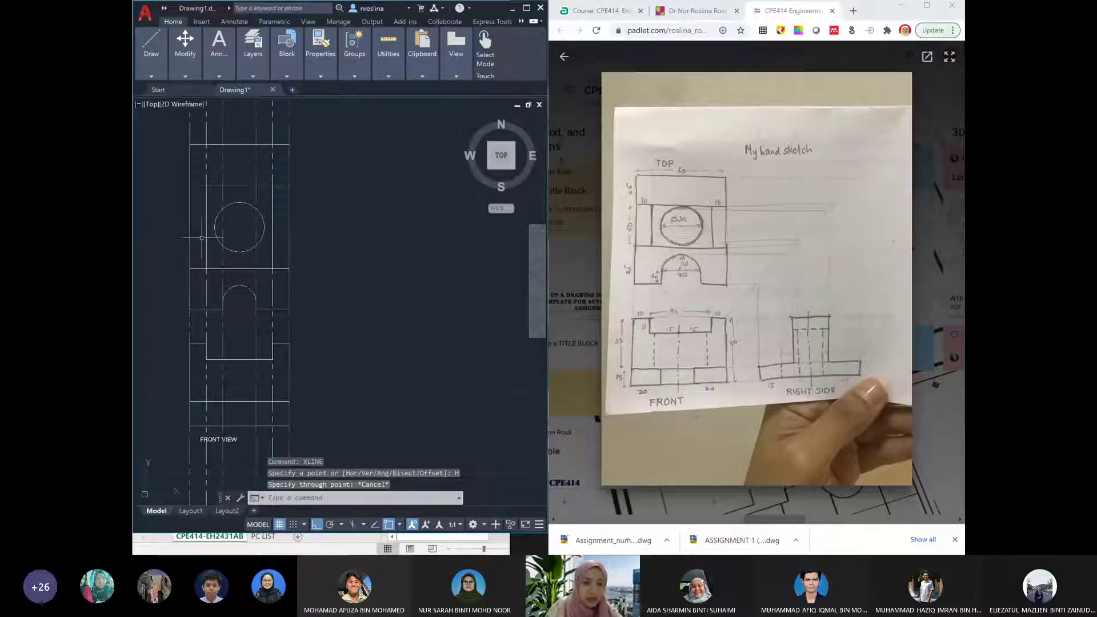
# Draw a vertical construction line through the centre of the circle in the top view
pyautogui.write('XLINE')
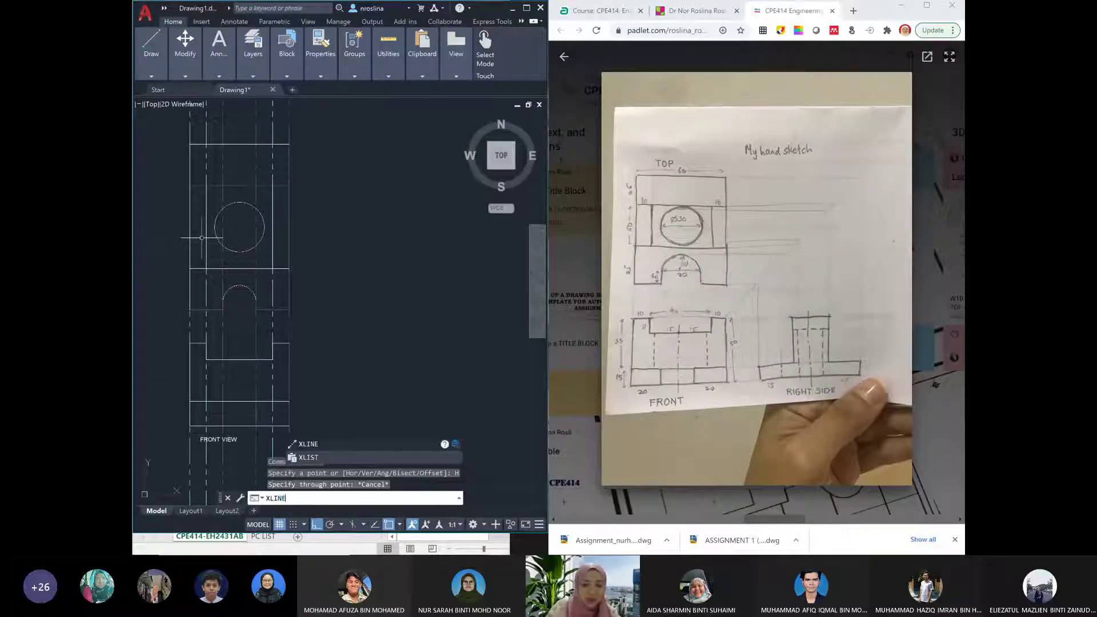
pyautogui.press('Return')
pyautogui.write('V')
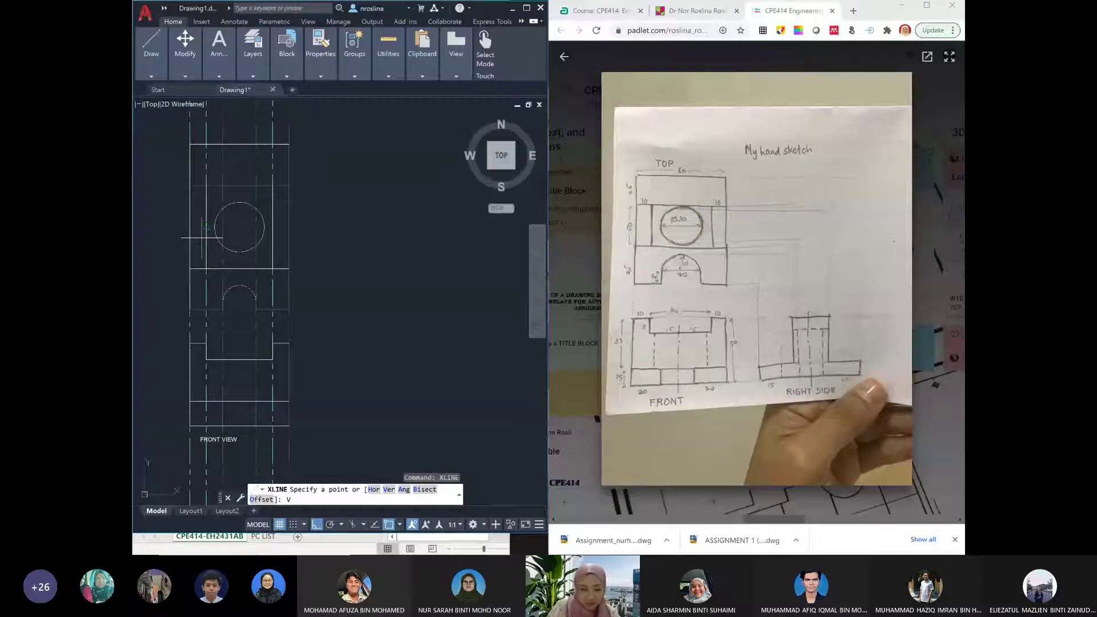
pyautogui.press('Return')
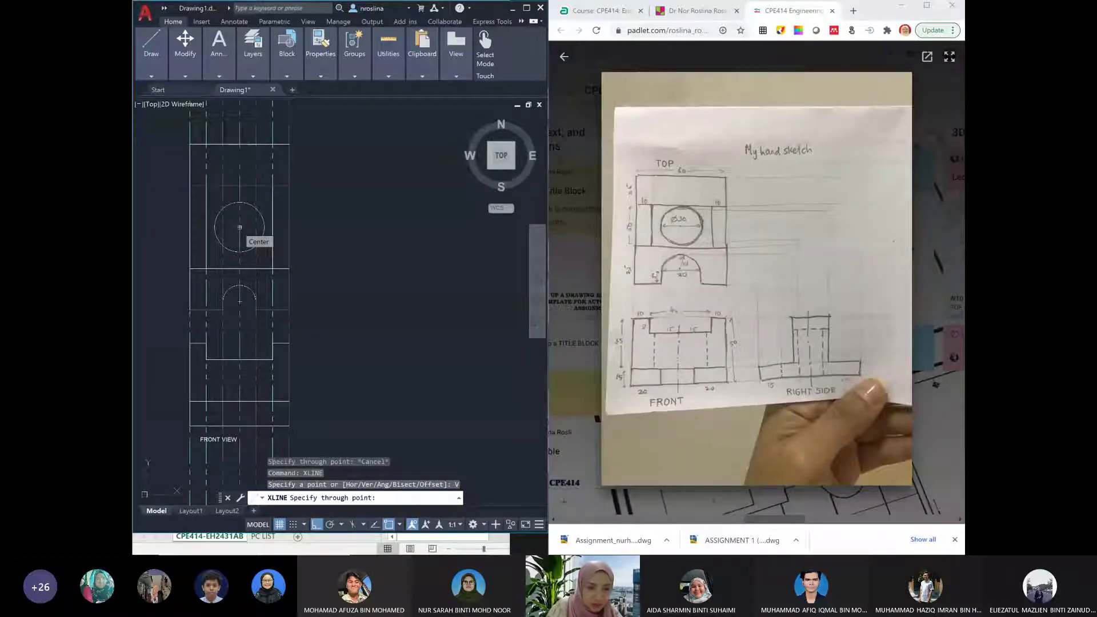
pyautogui.click(240, 227)
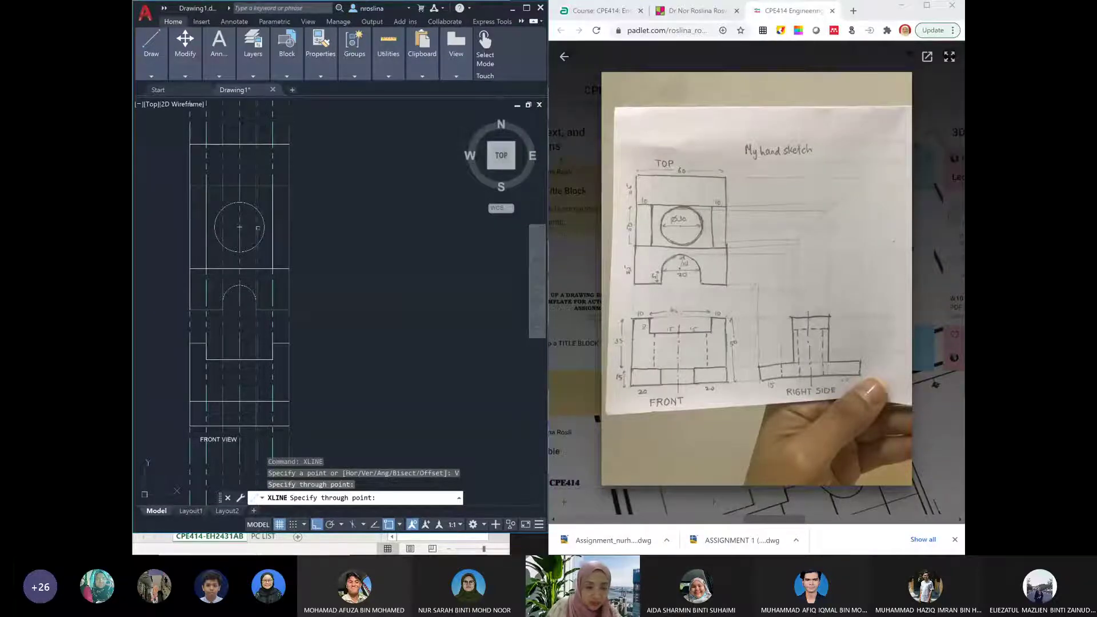
pyautogui.press('Escape')
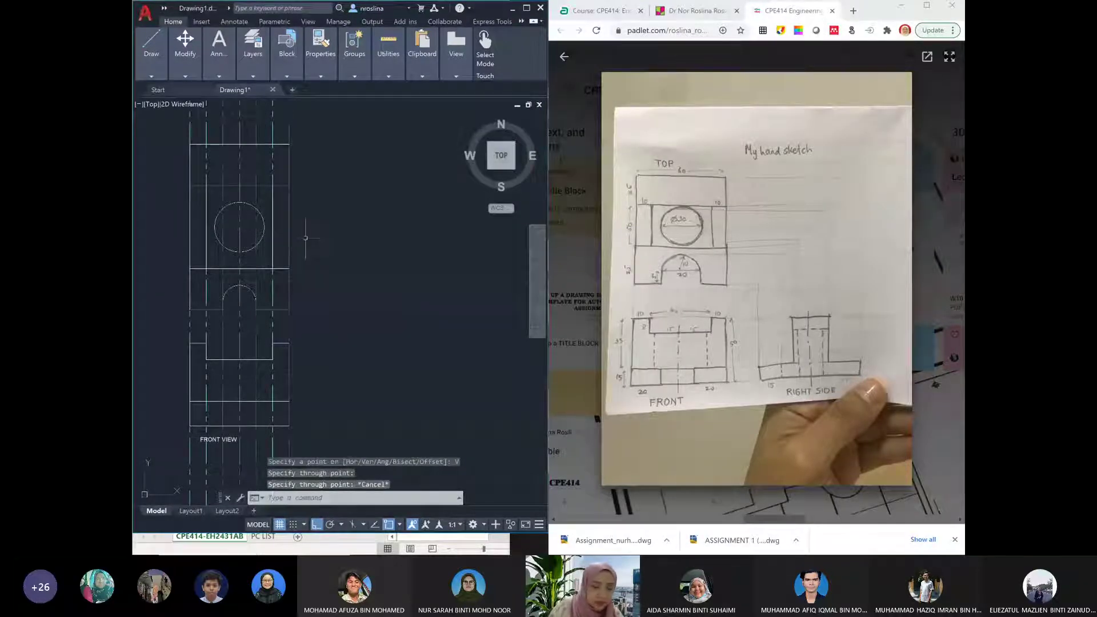
# Draw horizontal construction lines through the top view's four horizontal edges and the circle's centre
pyautogui.write('XLINE')
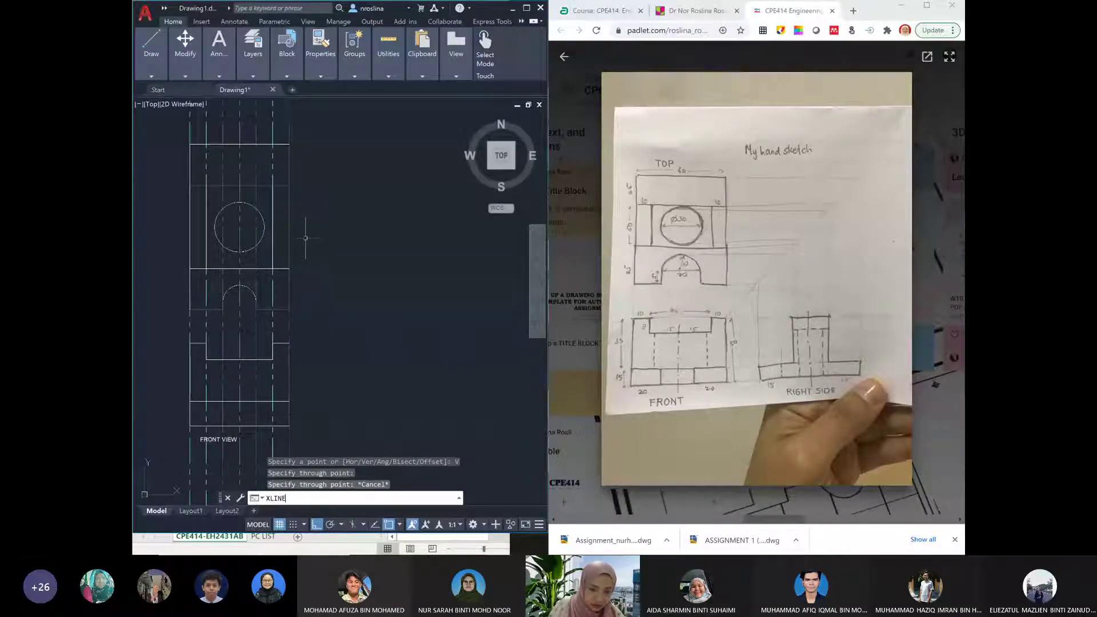
pyautogui.press('Return')
pyautogui.write('H')
pyautogui.press('Return')
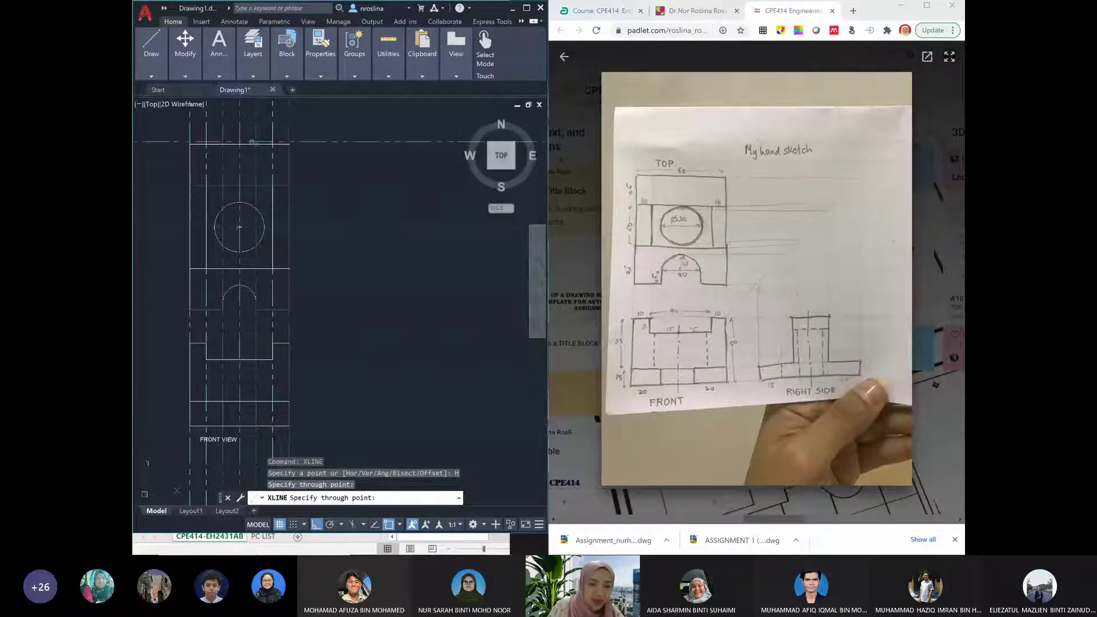
pyautogui.click(272, 144)
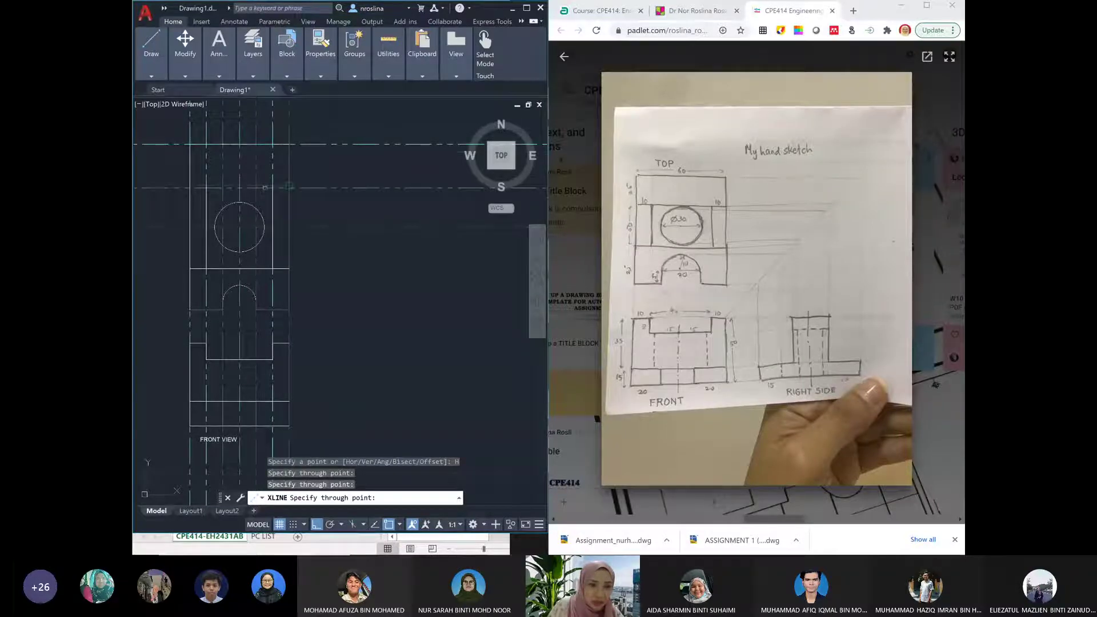
pyautogui.click(289, 185)
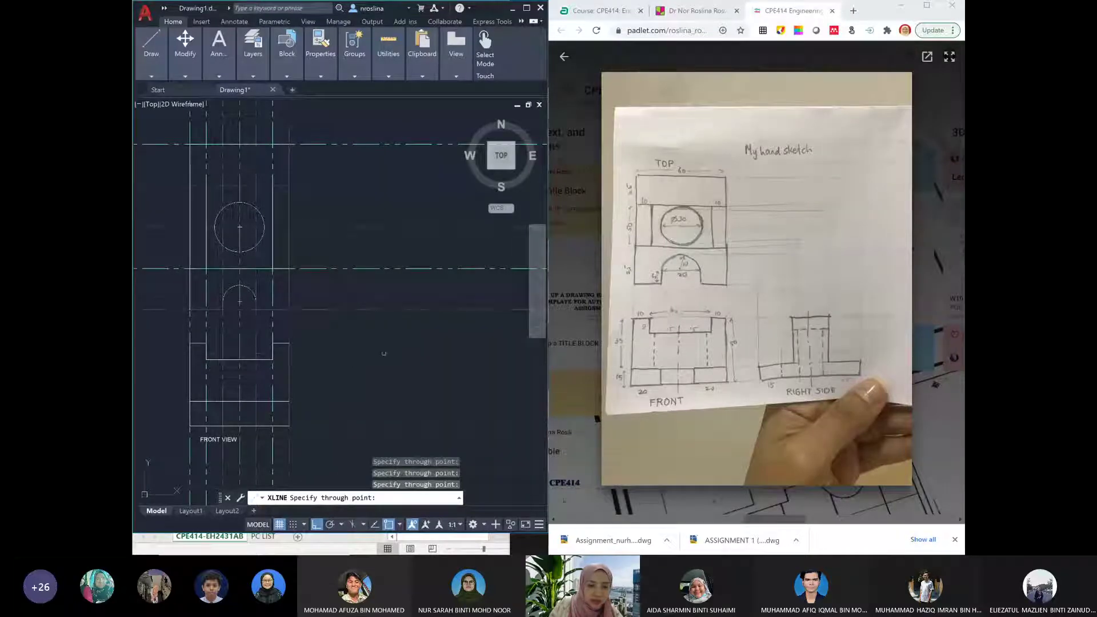
pyautogui.press('Escape')
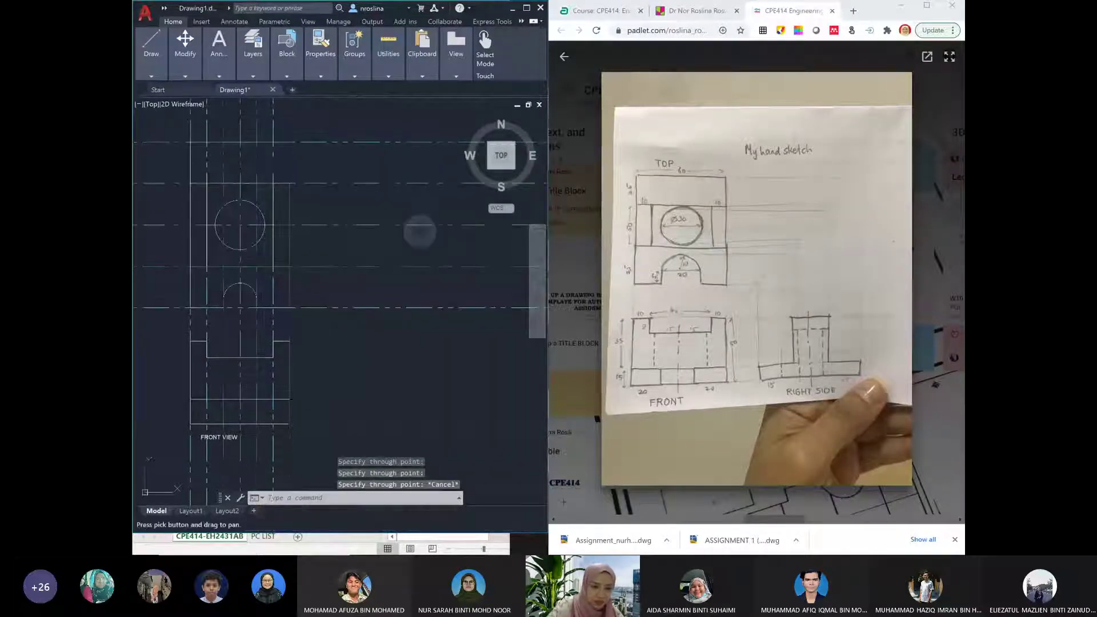
# Draw a 45-degree construction line through the upper right corner of the front view
pyautogui.scroll(-1, 419, 231)
pyautogui.moveTo(419, 231); pyautogui.dragTo(414, 170, button='middle')
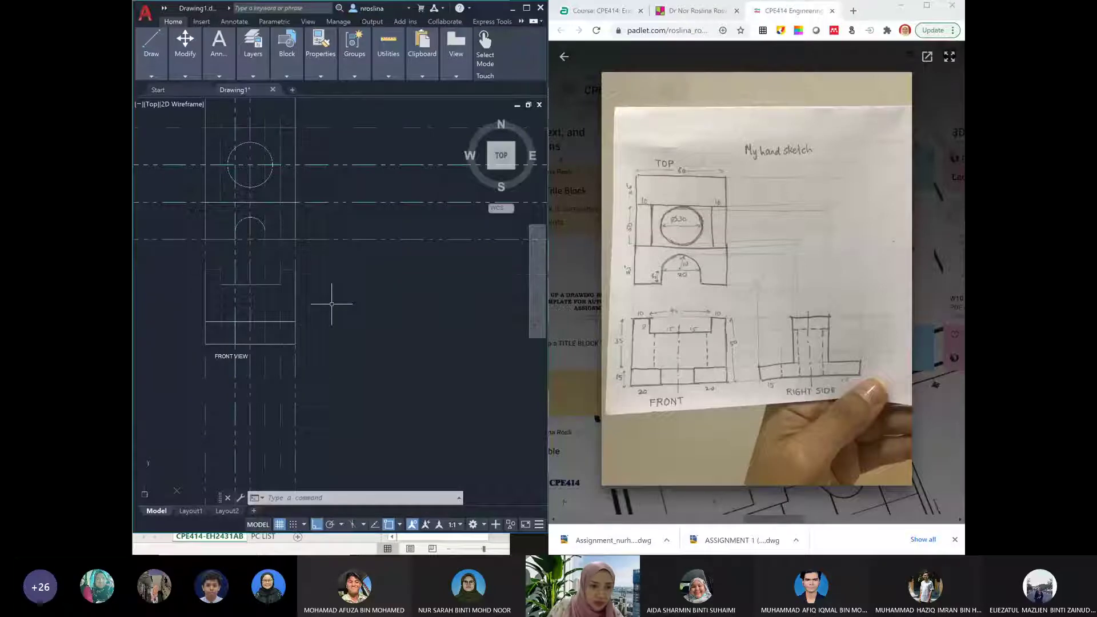
pyautogui.moveTo(331, 303); pyautogui.dragTo(322, 348, button='middle')
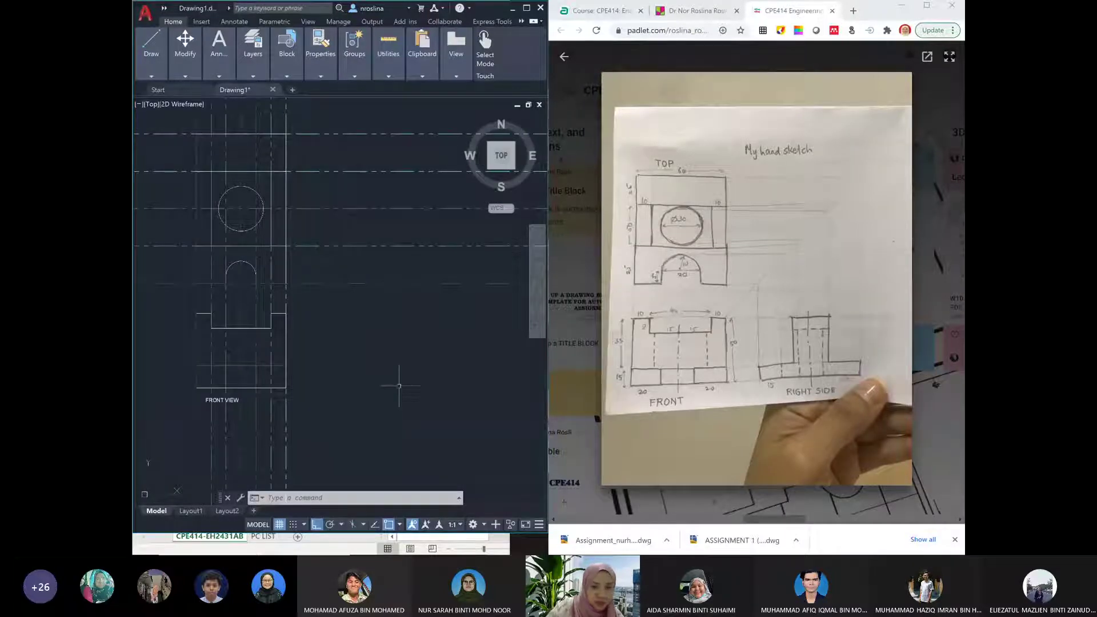
pyautogui.write('X')
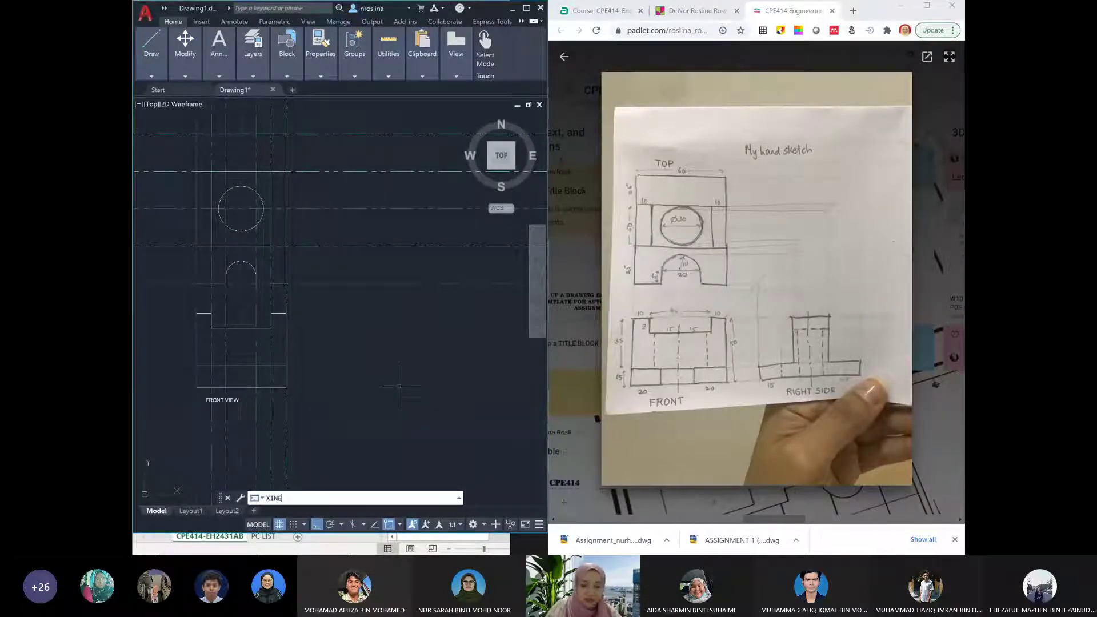
pyautogui.write('INE')
pyautogui.press('BackSpace')
pyautogui.press('BackSpace')
pyautogui.press('BackSpace')
pyautogui.write('L')
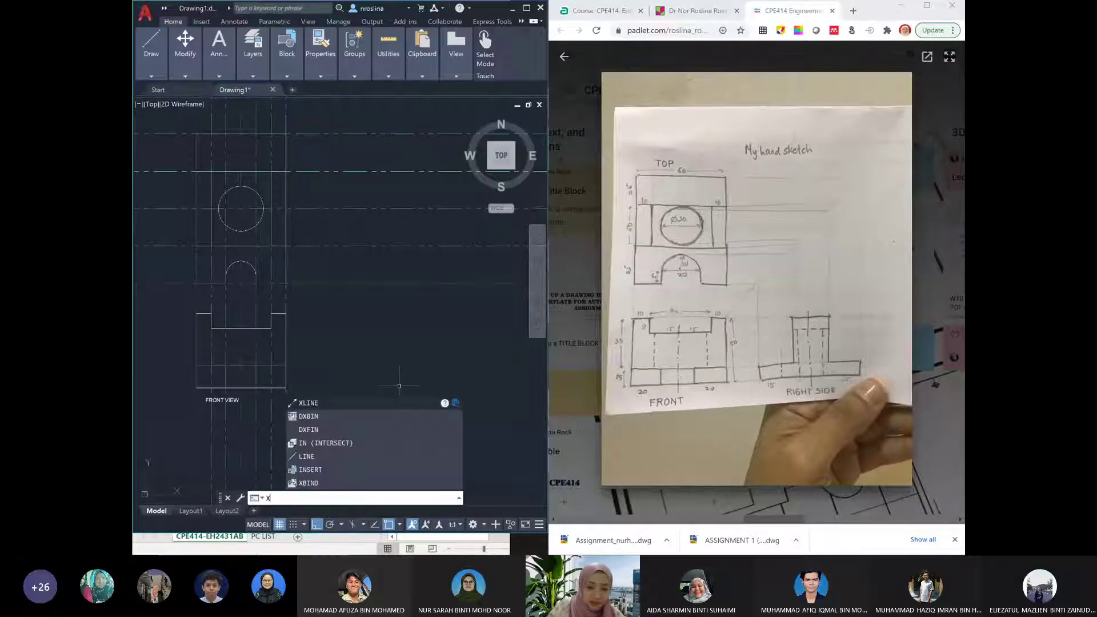
pyautogui.press('Return')
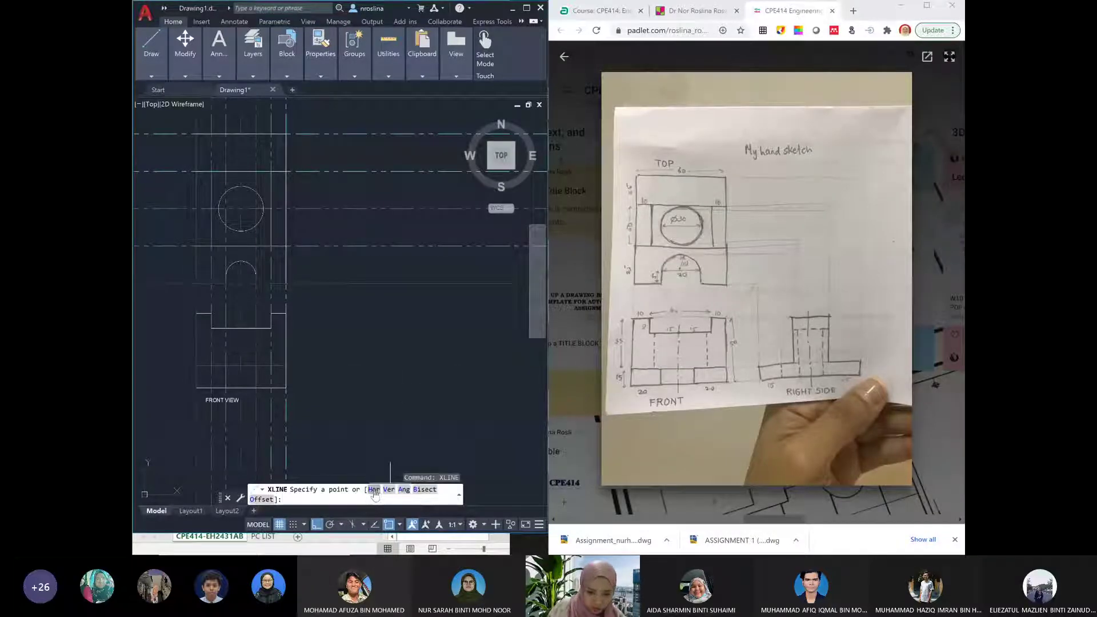
pyautogui.click(404, 490)
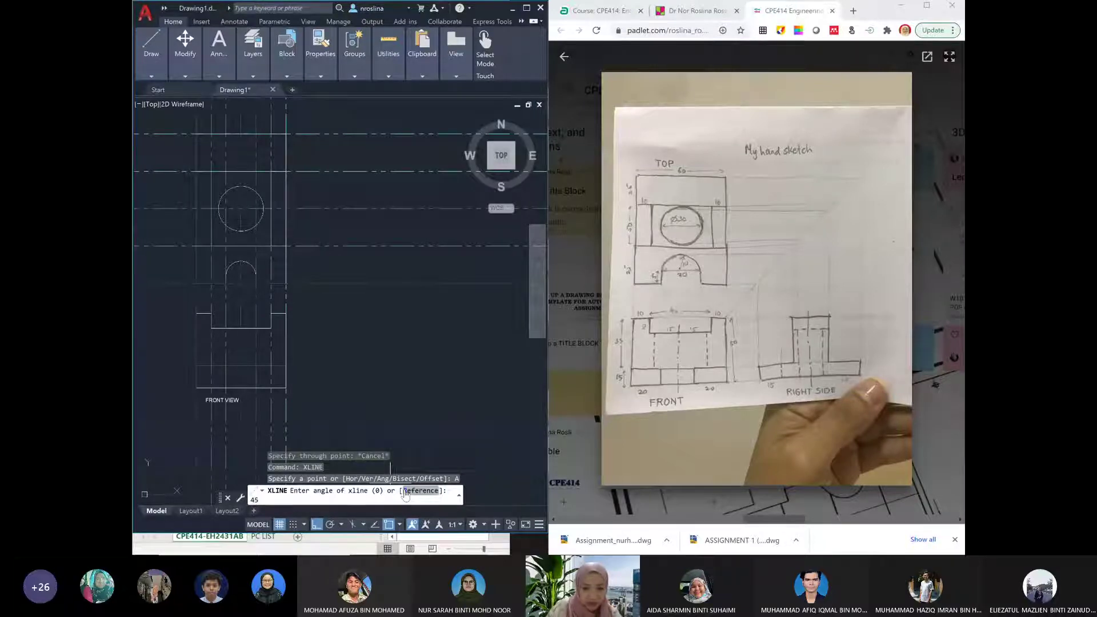
pyautogui.press('Return')
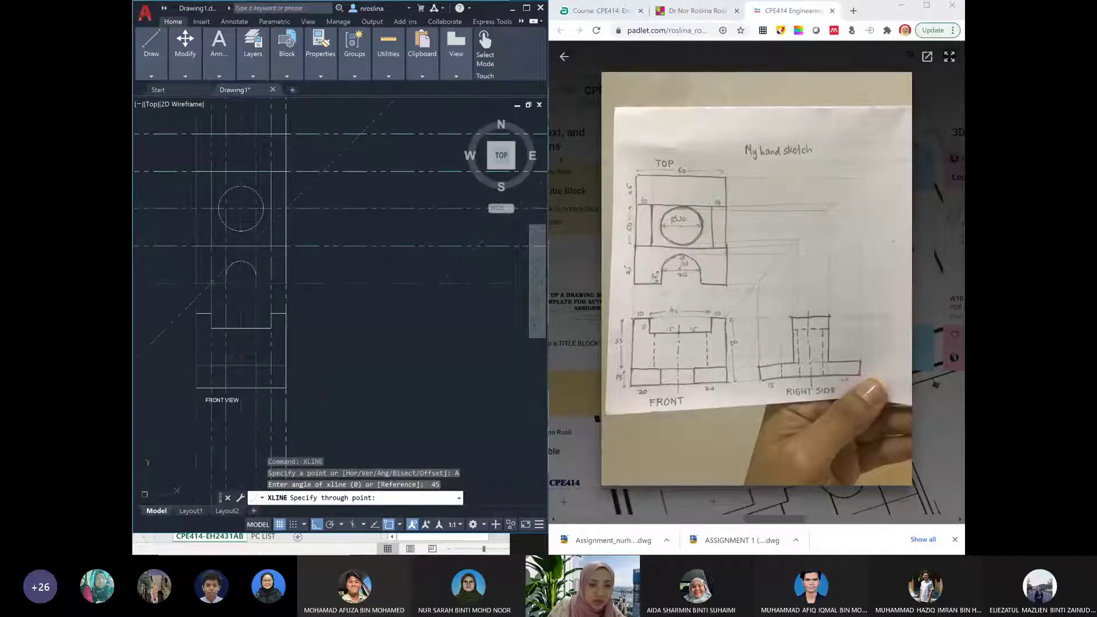
pyautogui.click(286, 313)
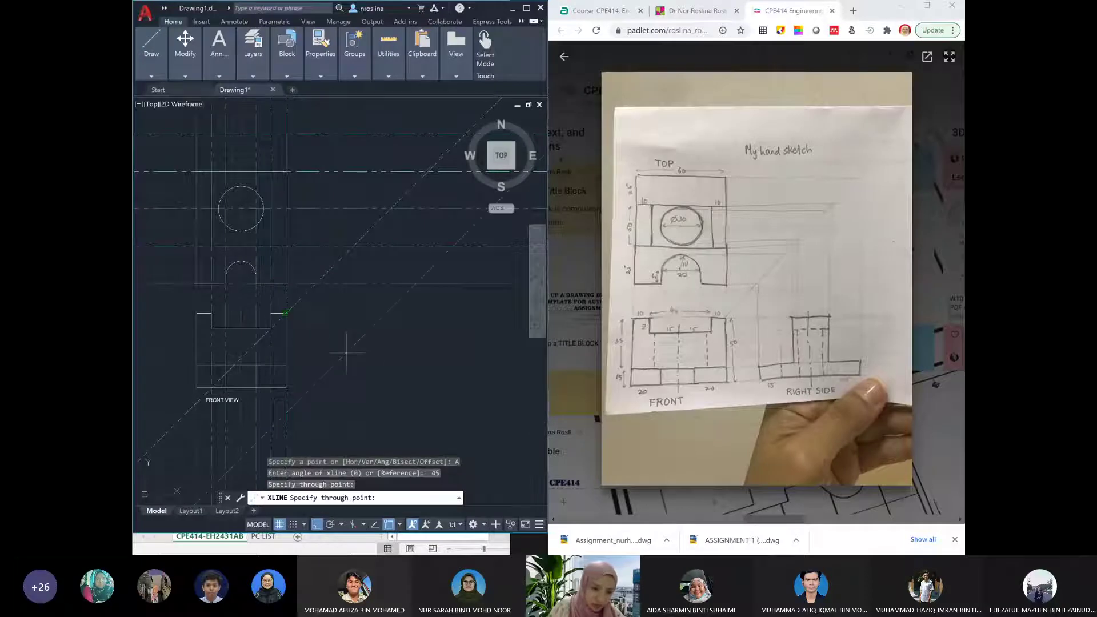
pyautogui.press('Escape')
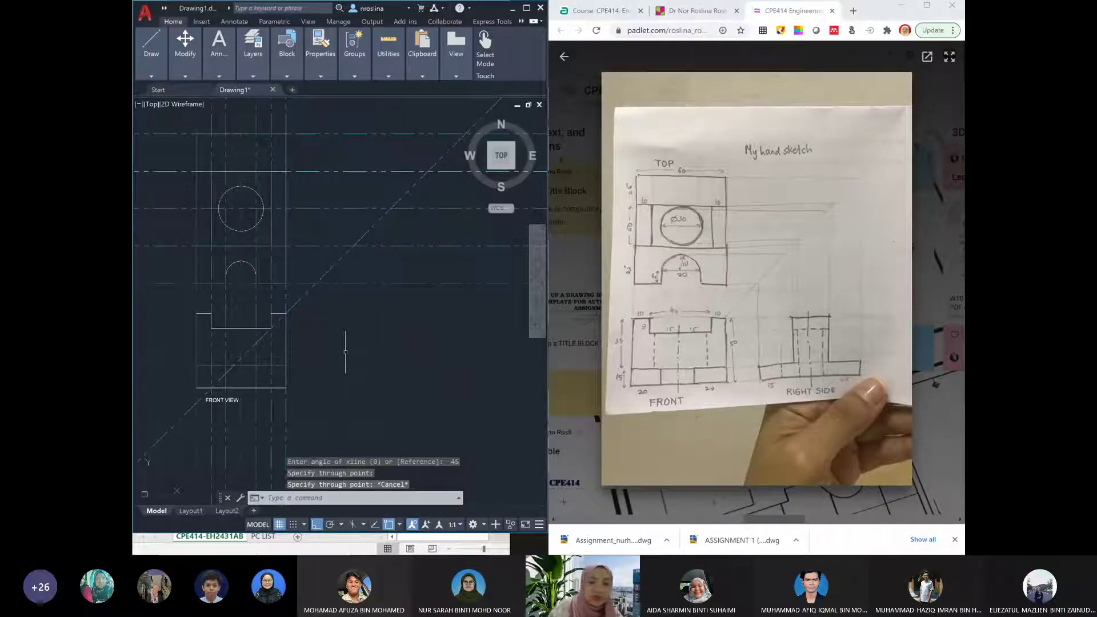
# Draw vertical construction lines through the intersections of the 45-degree line with the top view's five horizontal projection lines
pyautogui.moveTo(345, 352); pyautogui.dragTo(339, 353, button='middle')
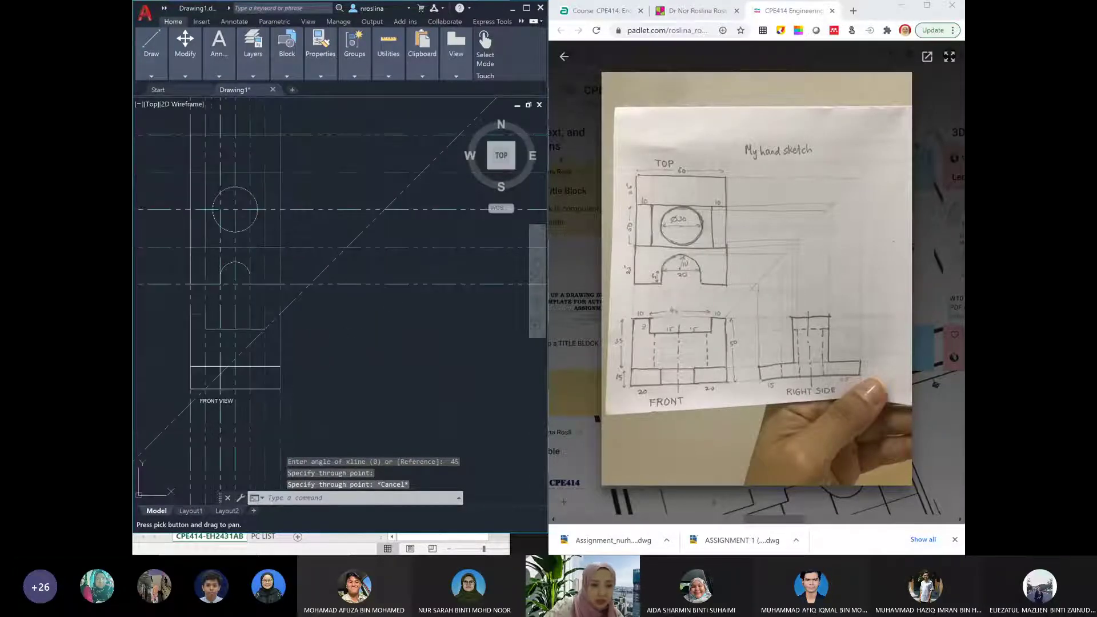
pyautogui.moveTo(315, 260); pyautogui.dragTo(290, 267, button='middle')
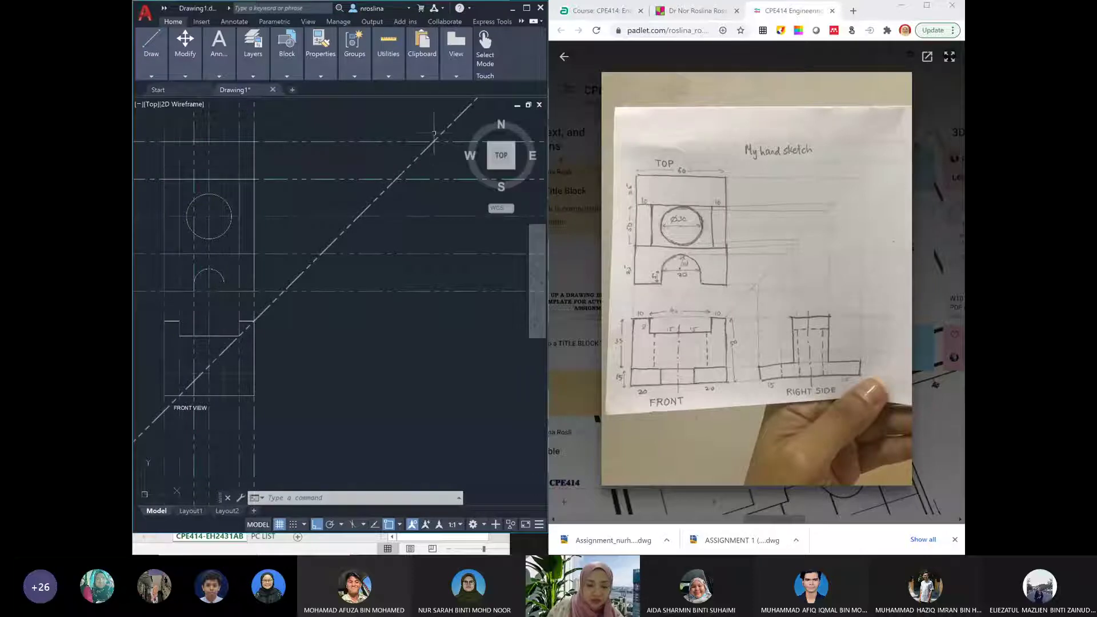
pyautogui.write('xline')
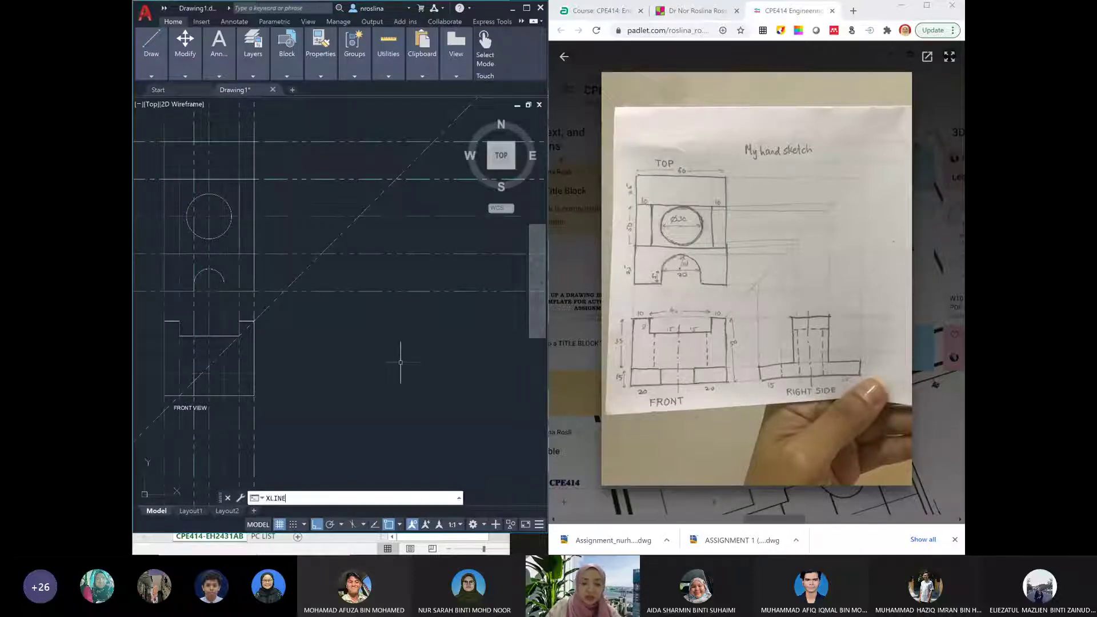
pyautogui.press('Return')
pyautogui.write('v')
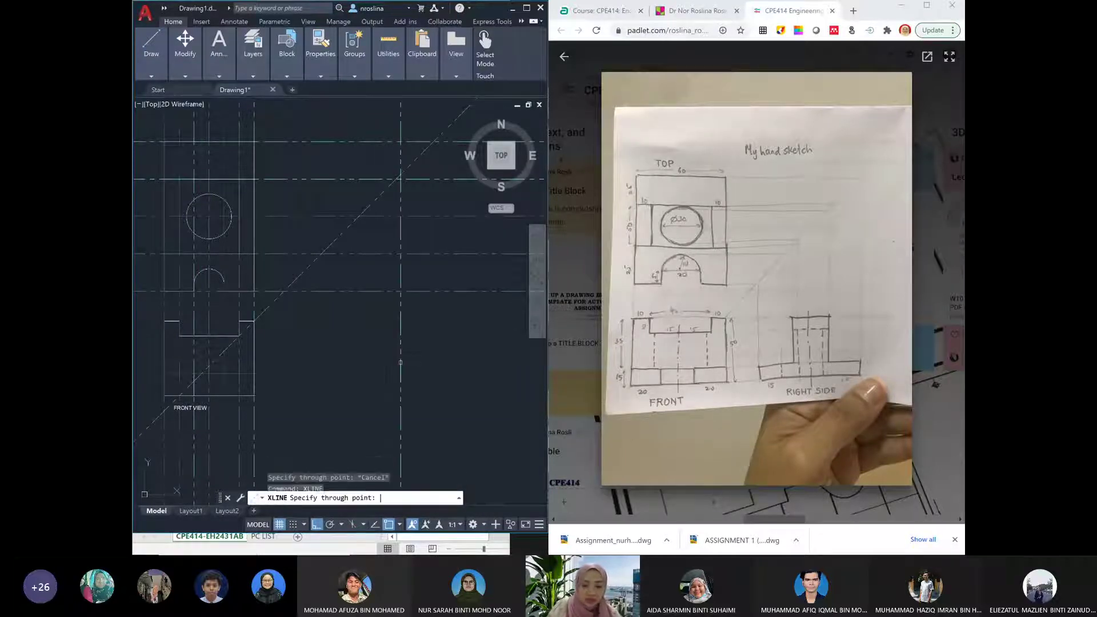
pyautogui.press('Return')
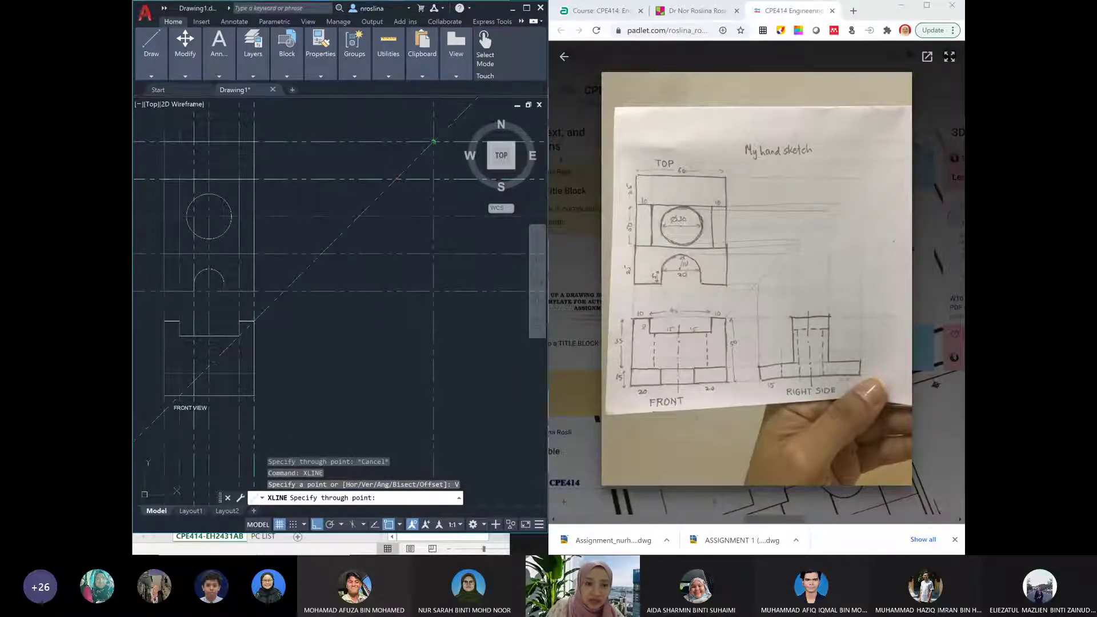
pyautogui.click(434, 141)
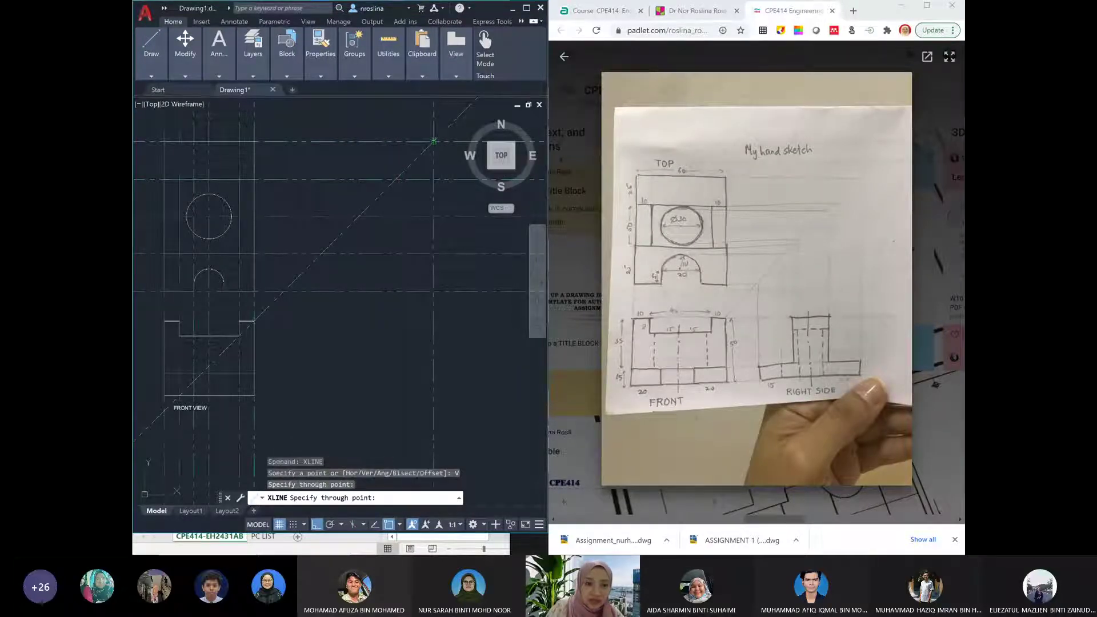
pyautogui.click(396, 179)
pyautogui.click(358, 217)
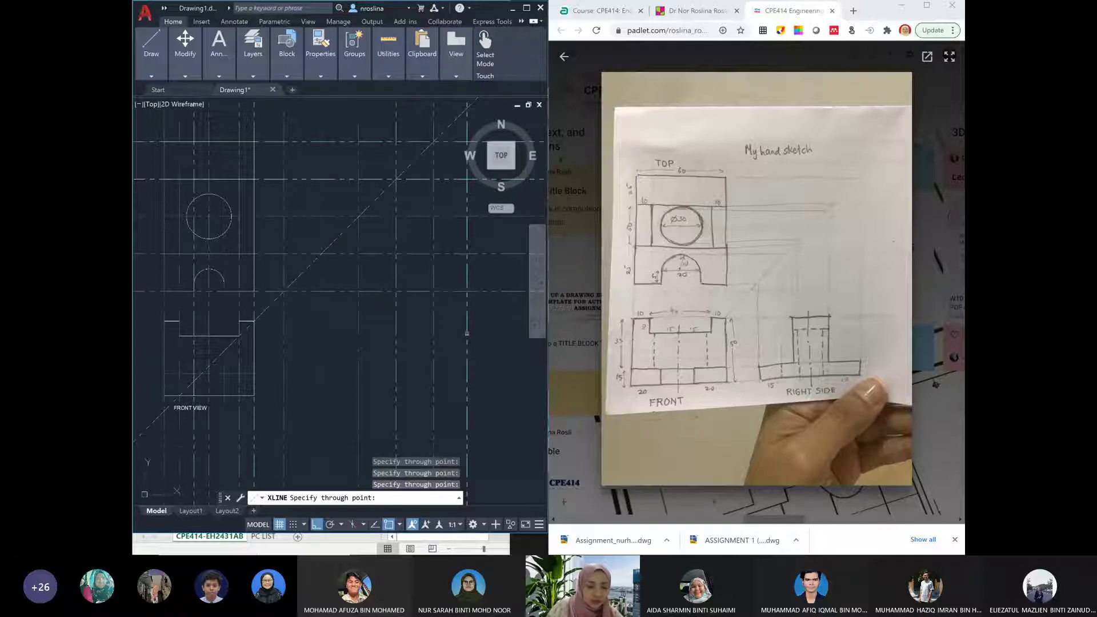
pyautogui.press('Escape')
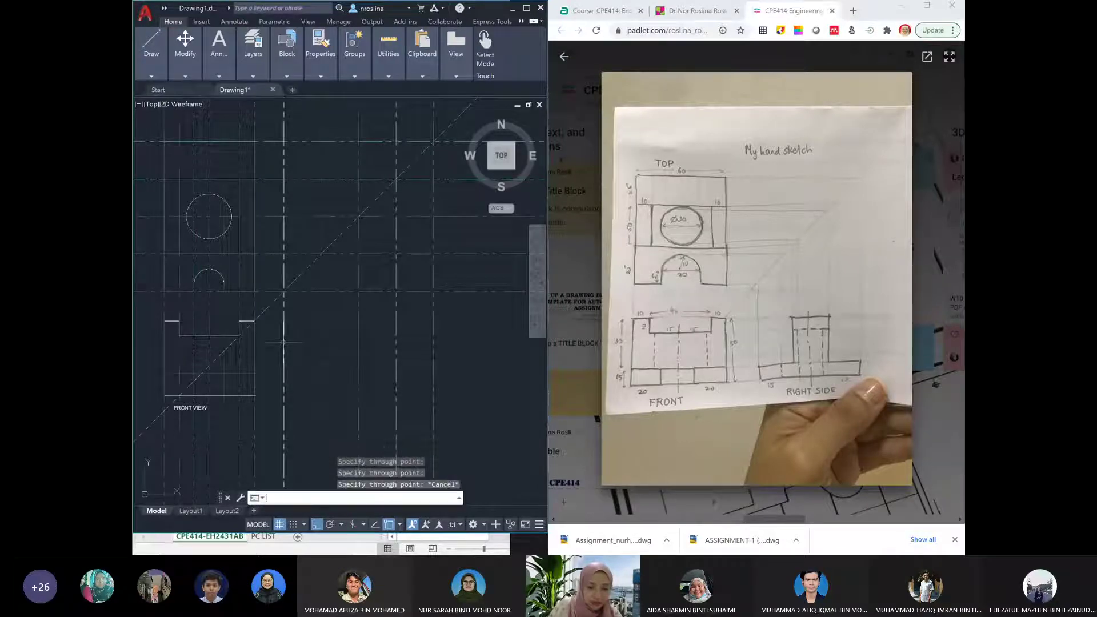
# Draw horizontal construction lines through the front view's top edge, notch floor, base step edge and bottom edge
pyautogui.press('Return')
pyautogui.write('H')
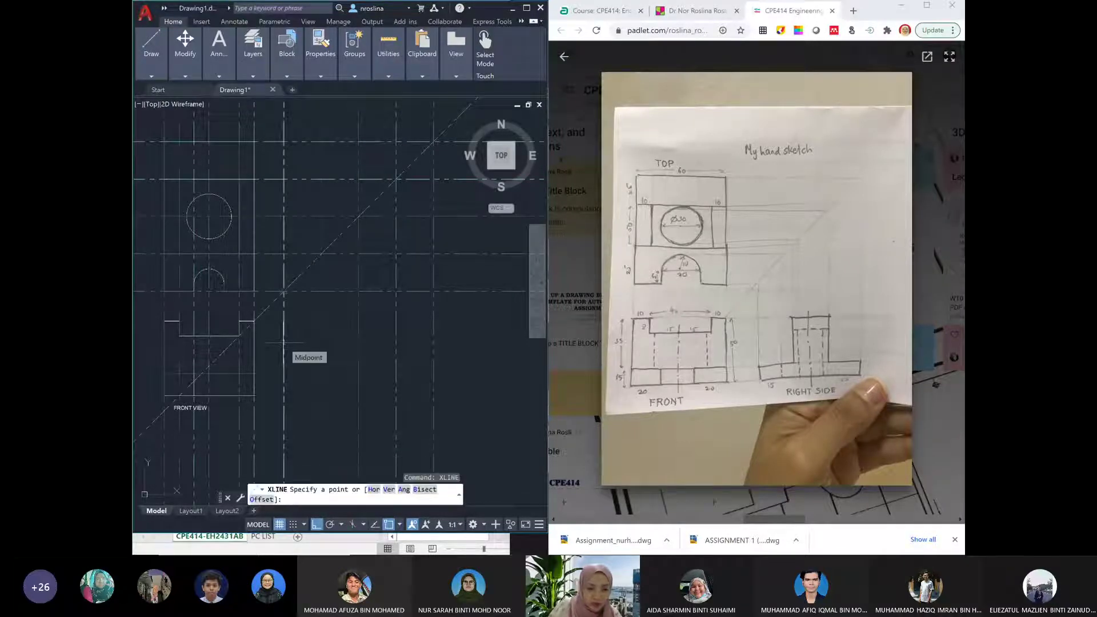
pyautogui.press('Return')
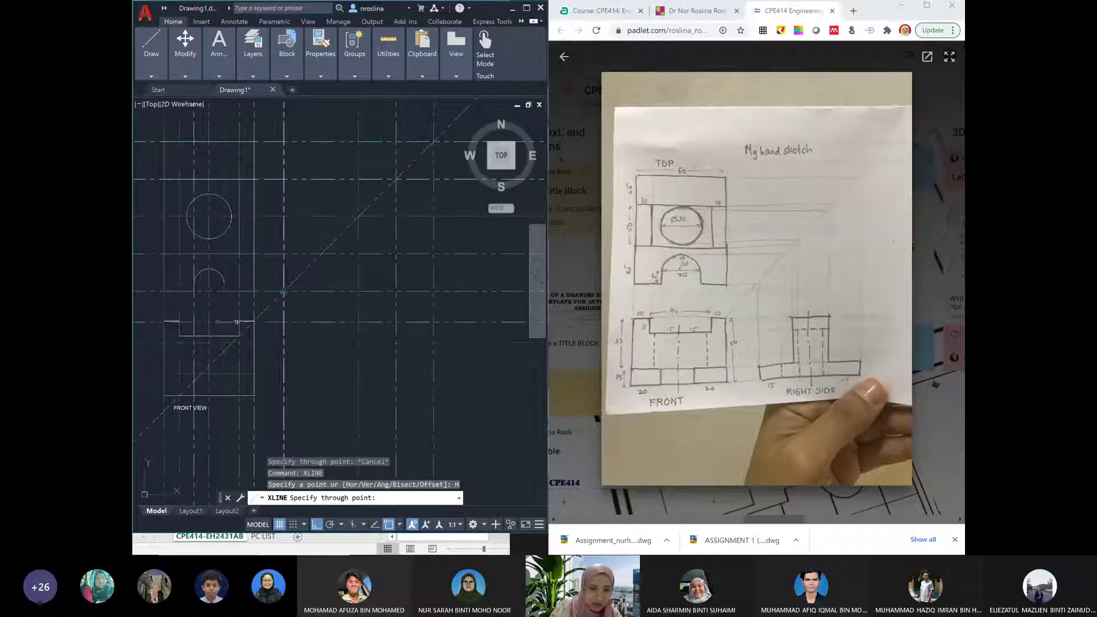
pyautogui.click(252, 321)
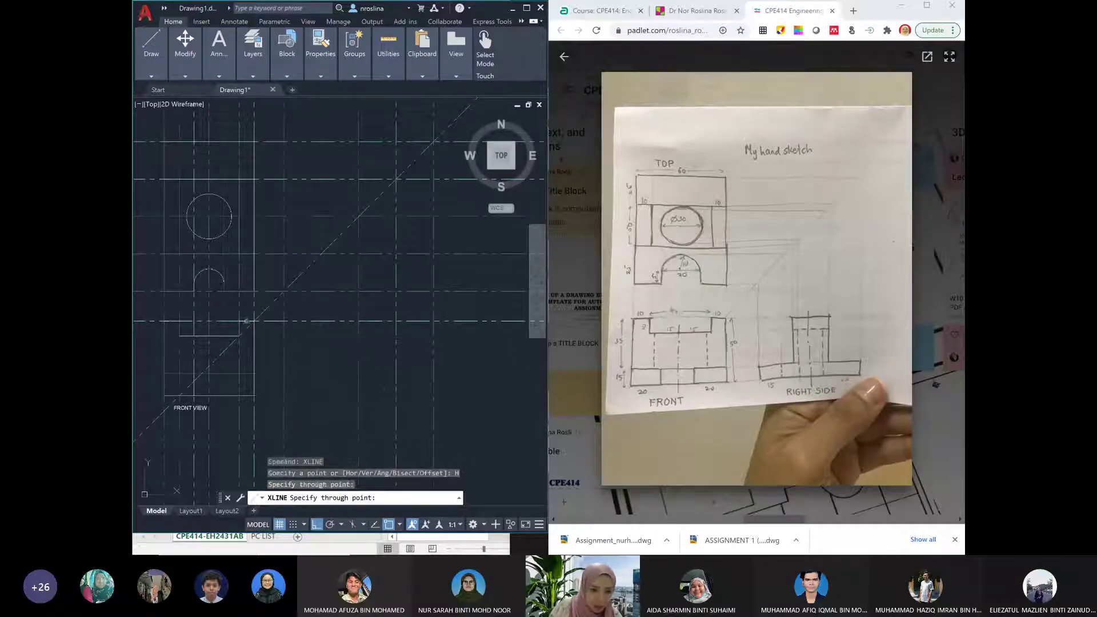
pyautogui.click(224, 337)
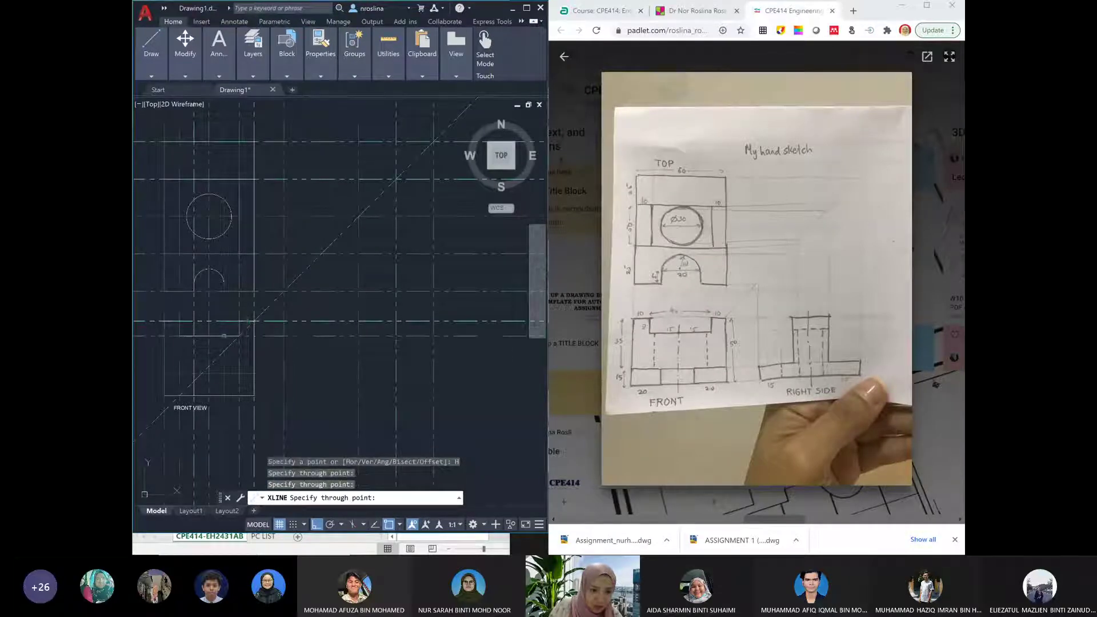
pyautogui.click(239, 374)
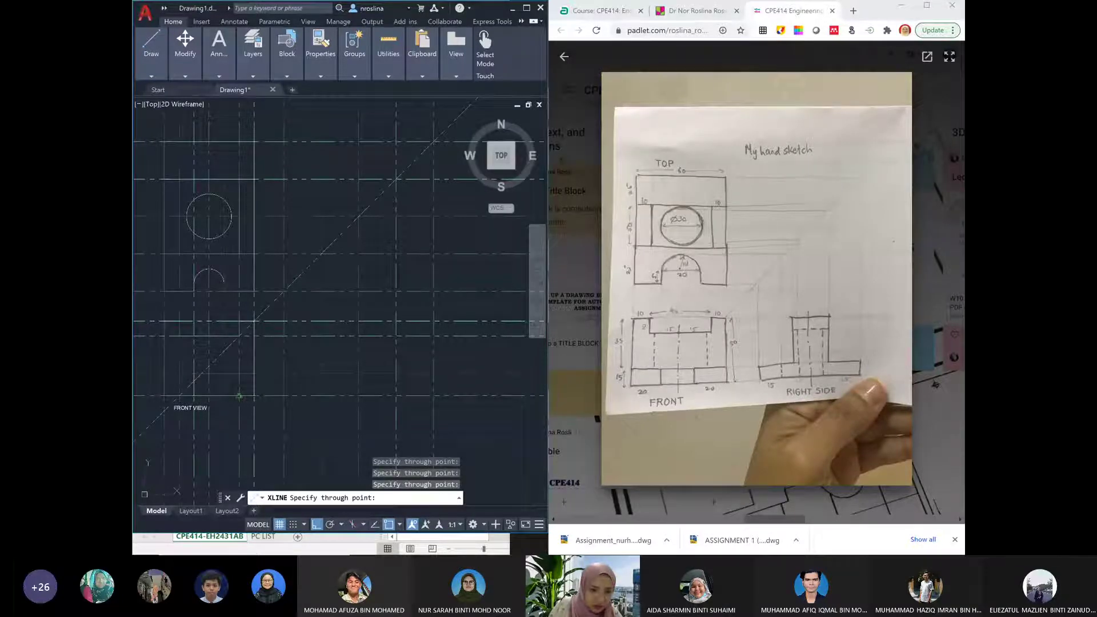
pyautogui.press('Escape')
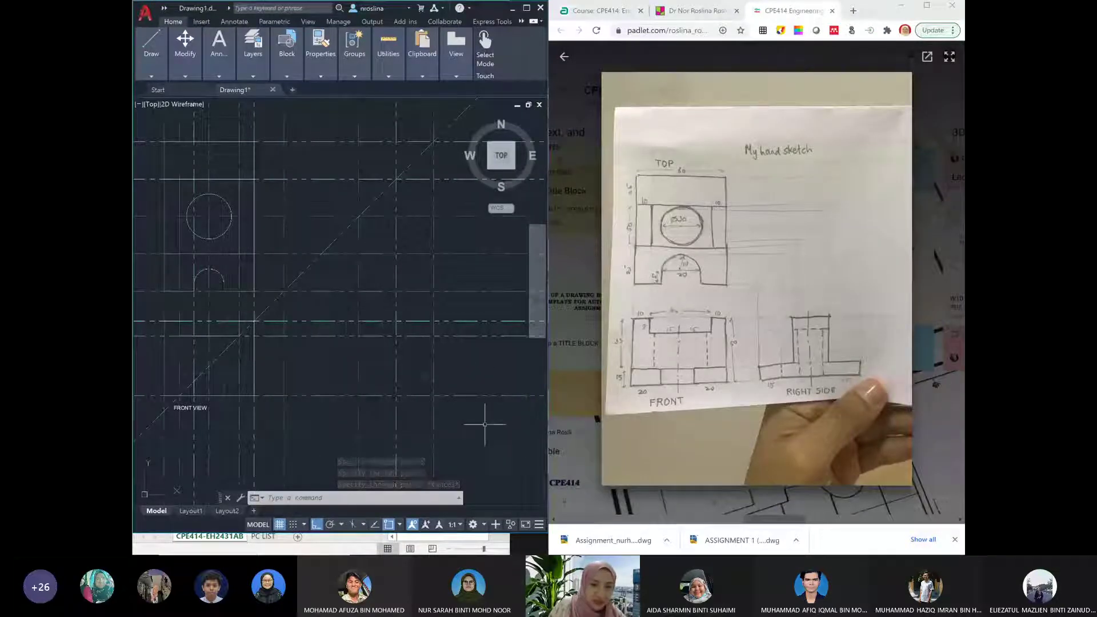
pyautogui.click(271, 116)
pyautogui.moveTo(271, 116)
pyautogui.mouseDown()
pyautogui.moveTo(493, 399)
pyautogui.moveTo(370, 437)
pyautogui.moveTo(347, 423)
pyautogui.mouseUp()
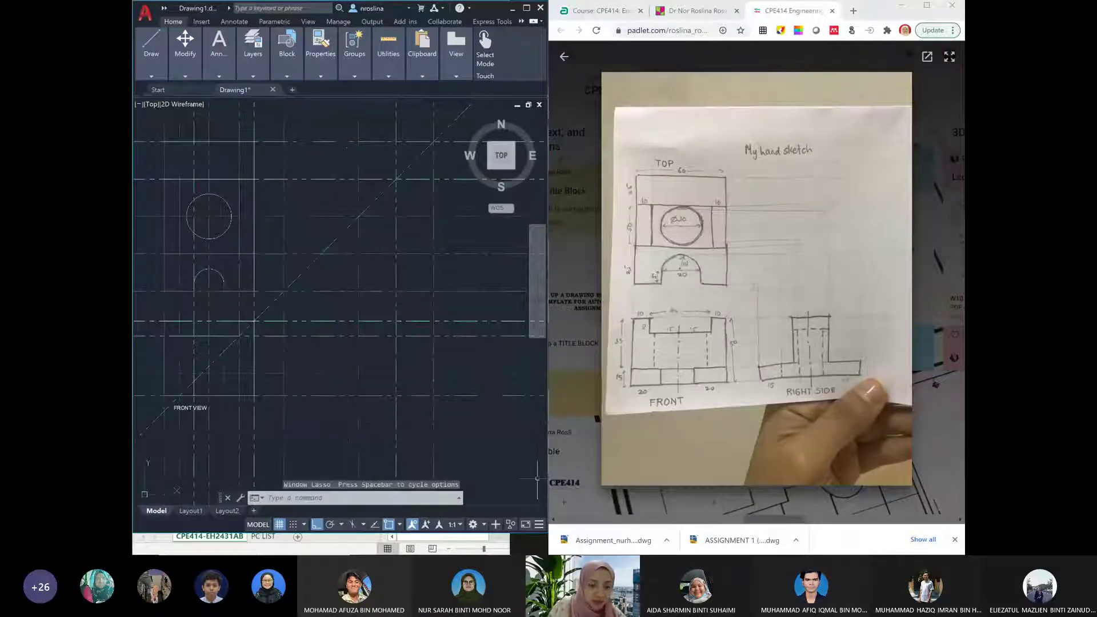
pyautogui.moveTo(501, 454)
pyautogui.mouseDown()
pyautogui.moveTo(296, 314)
pyautogui.moveTo(278, 139)
pyautogui.moveTo(317, 107)
pyautogui.moveTo(391, 150)
pyautogui.moveTo(424, 118)
pyautogui.moveTo(438, 121)
pyautogui.moveTo(432, 128)
pyautogui.mouseUp()
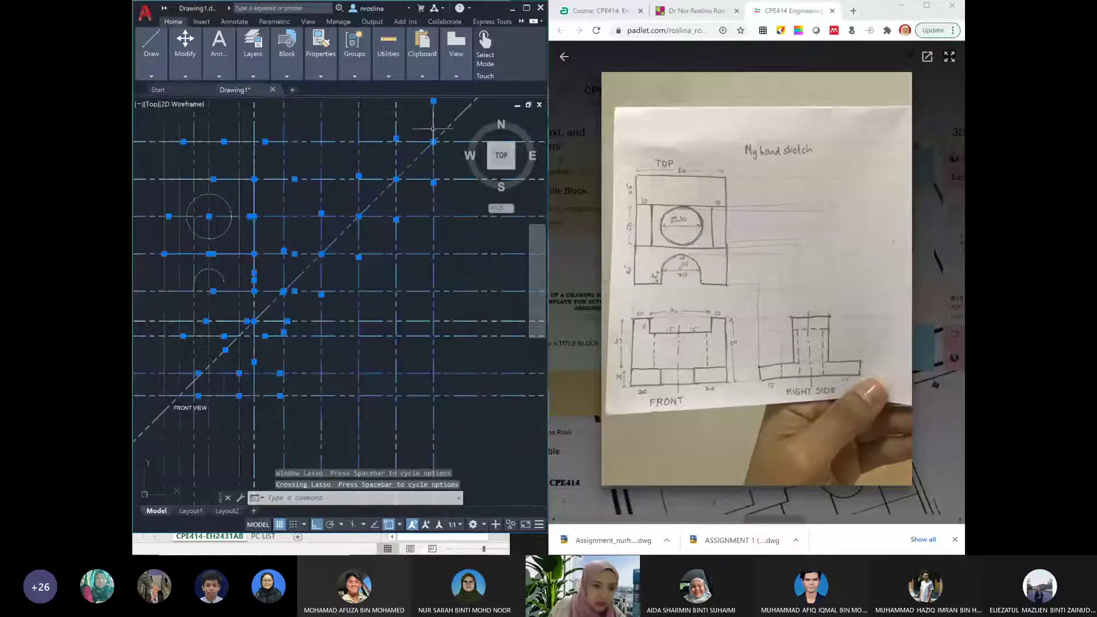
pyautogui.rightClick(332, 244)
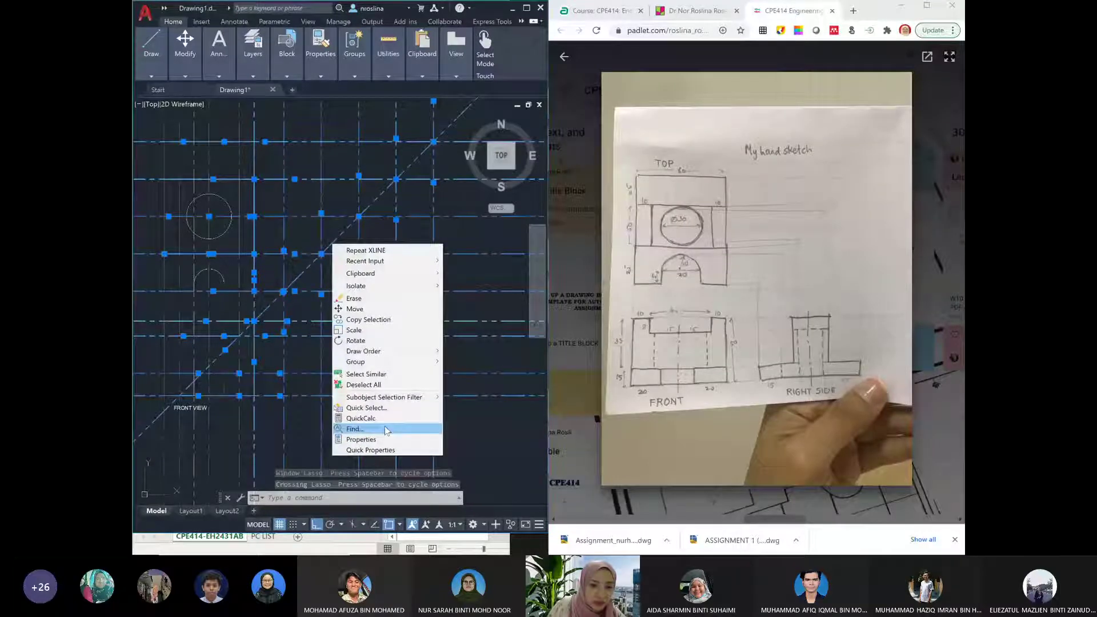
pyautogui.click(365, 386)
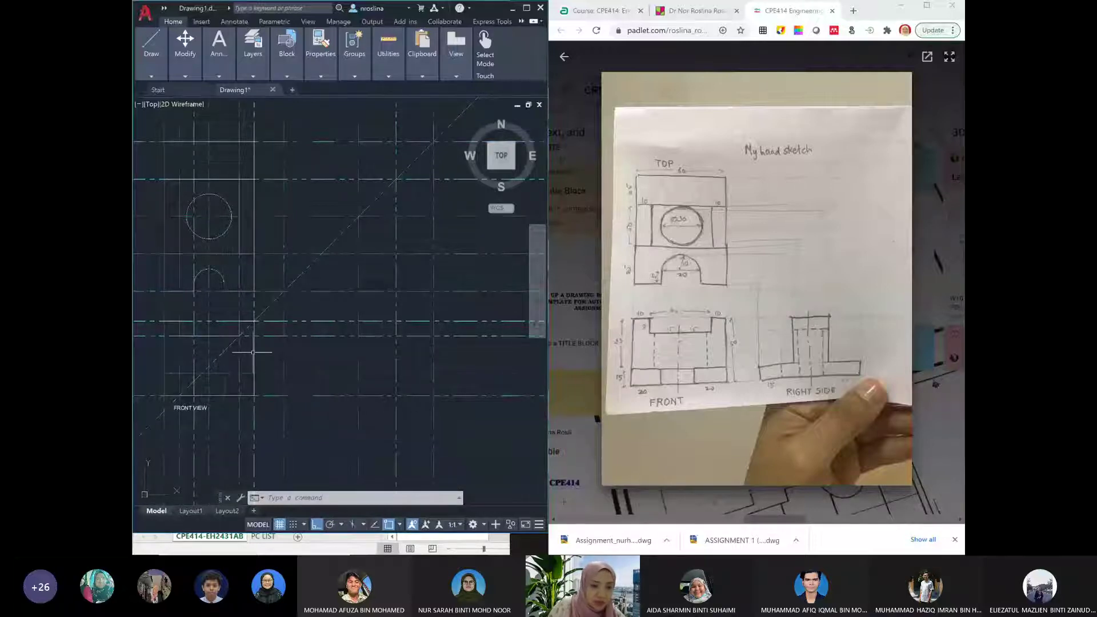
pyautogui.click(396, 408)
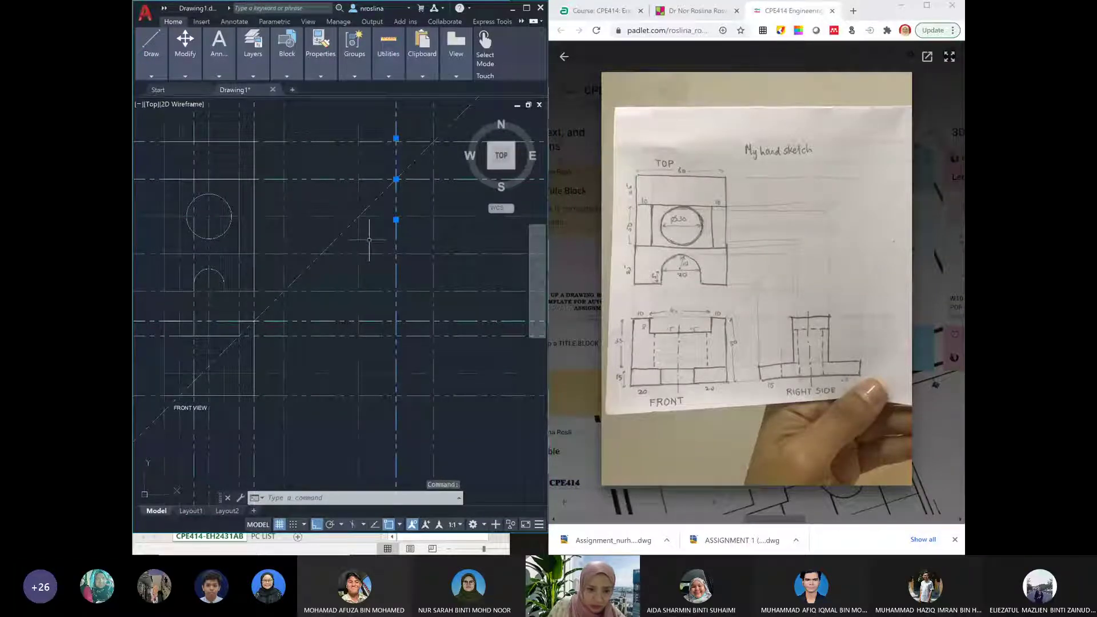
pyautogui.press('Escape')
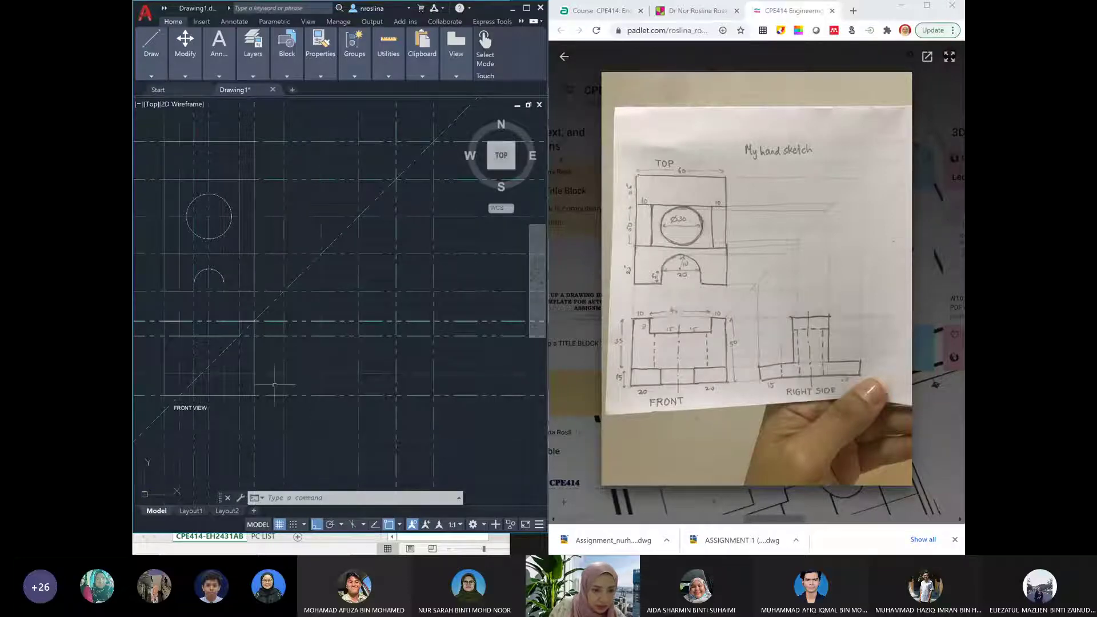
# Make layer 0 the current layer for drawing the right side view's object lines
pyautogui.write('la')
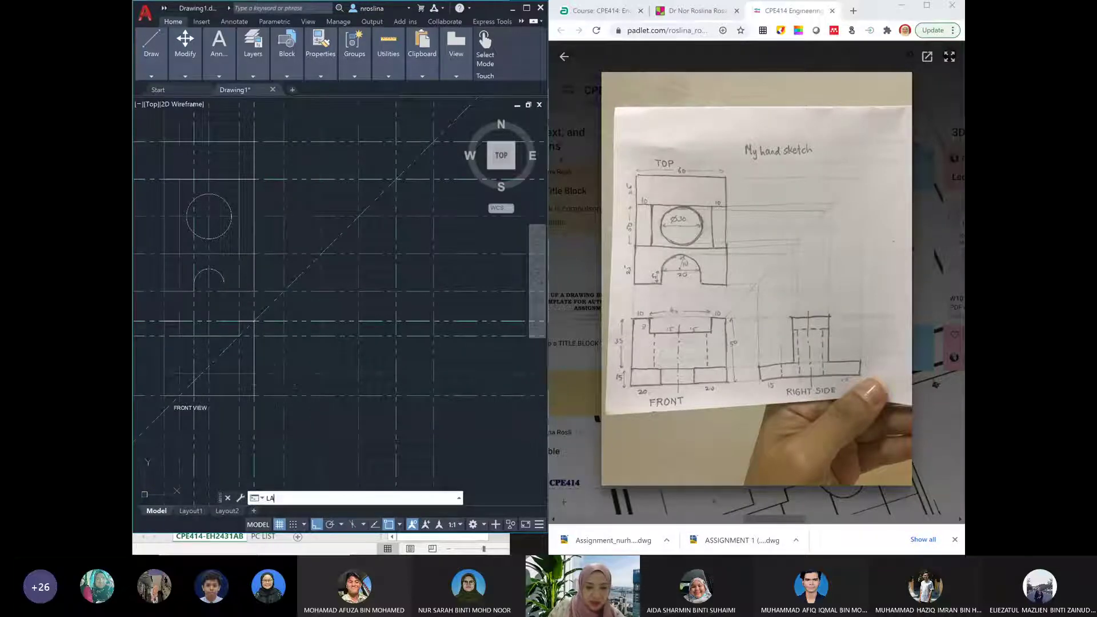
pyautogui.press('Return')
pyautogui.doubleClick(235, 198)
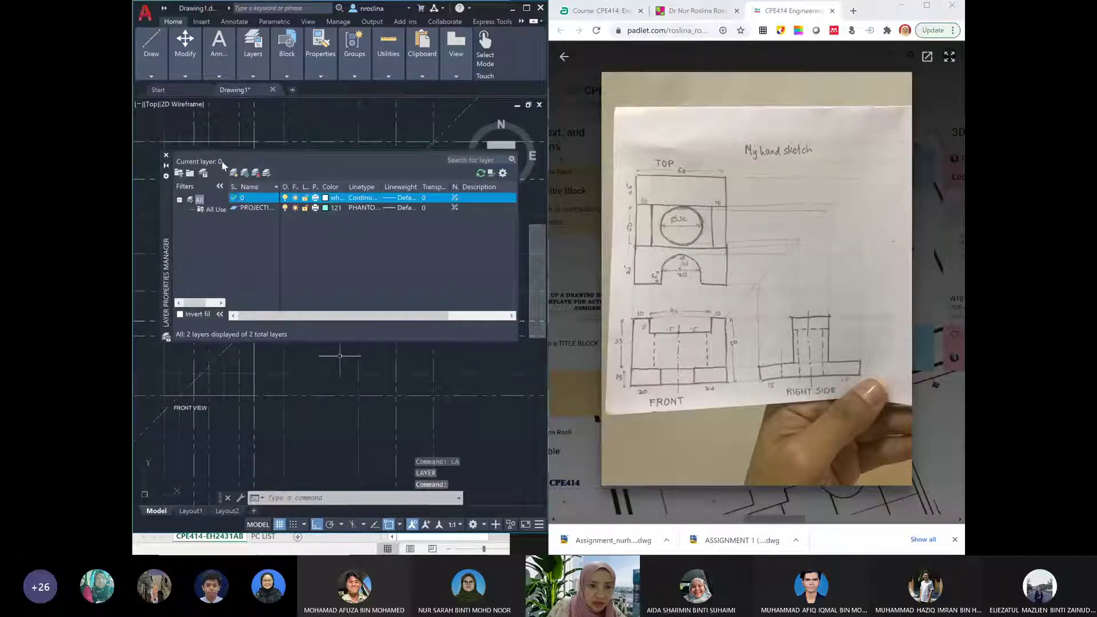
pyautogui.click(166, 155)
# Draw the right side view's outline through the projection intersections, with a stepped base and an upright reaching the top view's lower edge level
pyautogui.write('LI')
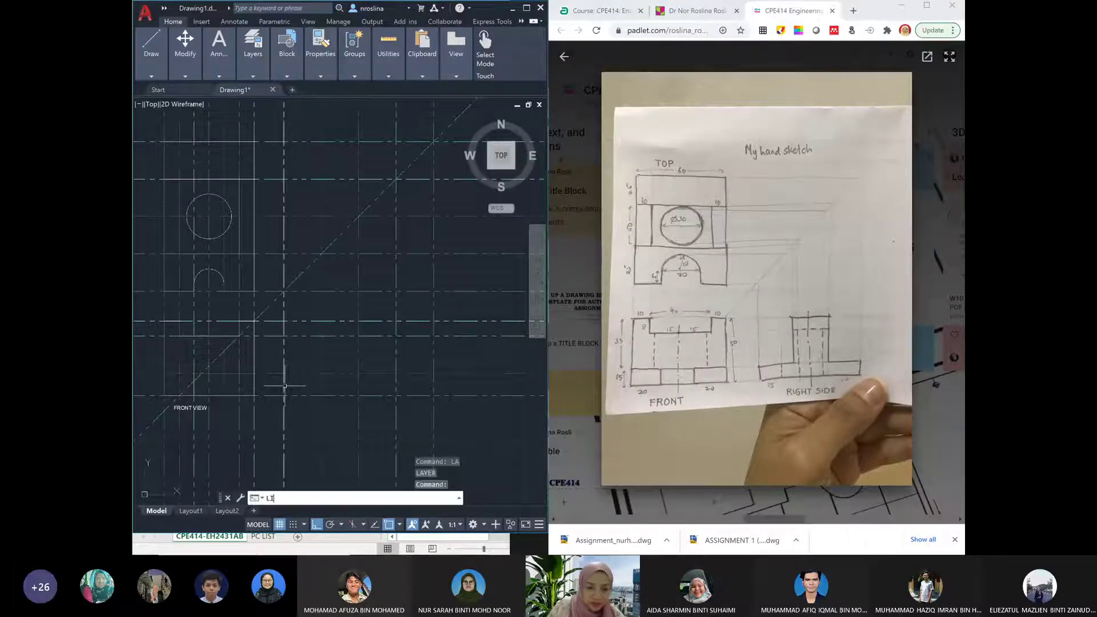
pyautogui.press('Return')
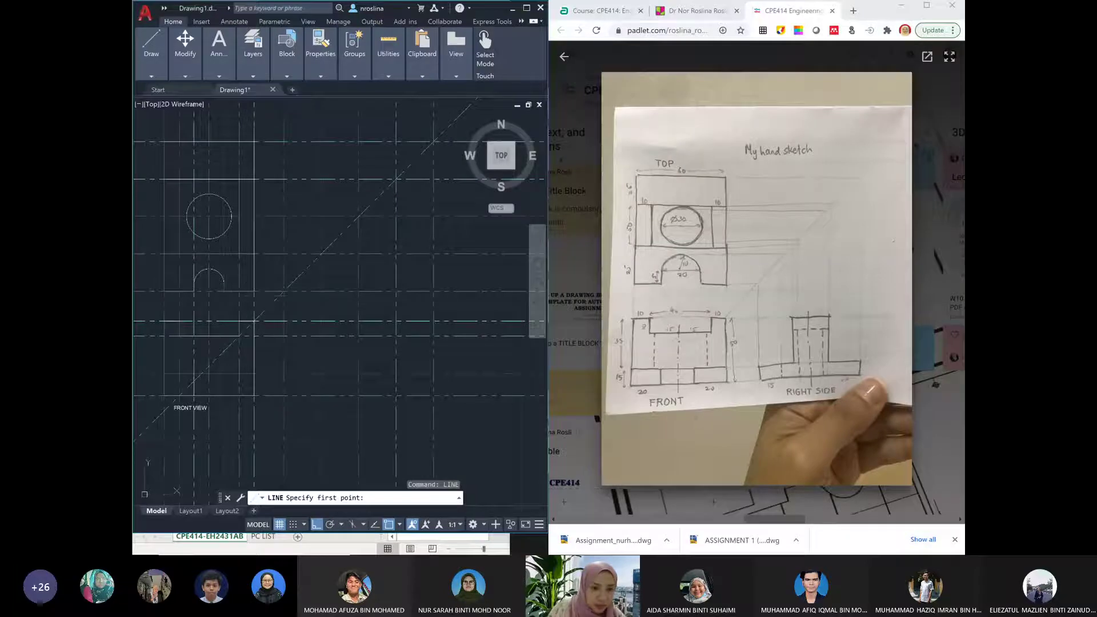
pyautogui.click(321, 253)
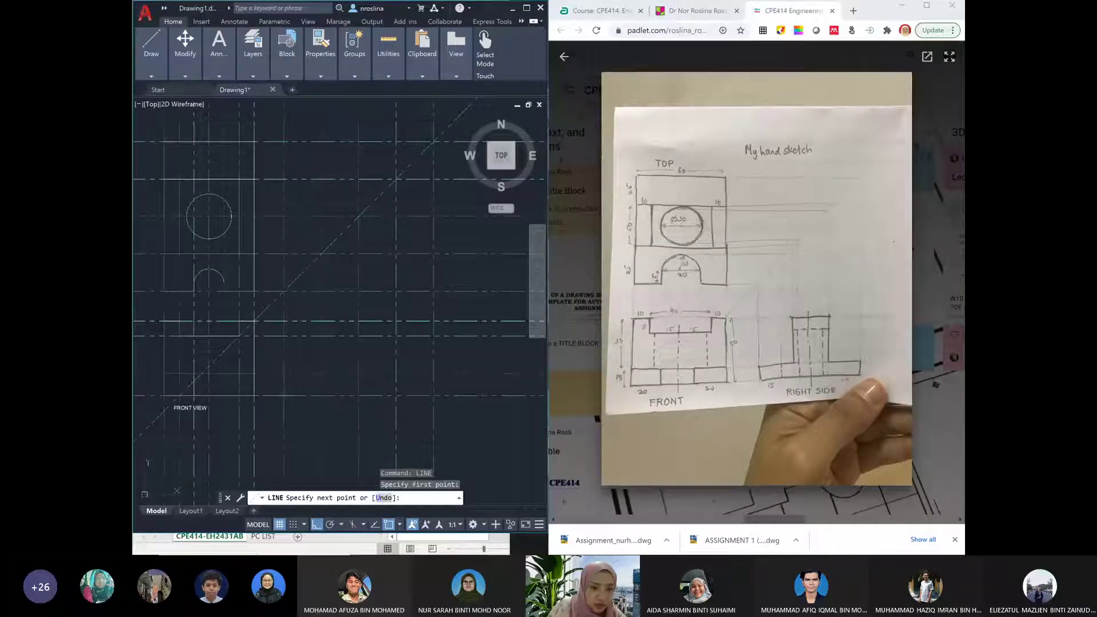
pyautogui.click(284, 373)
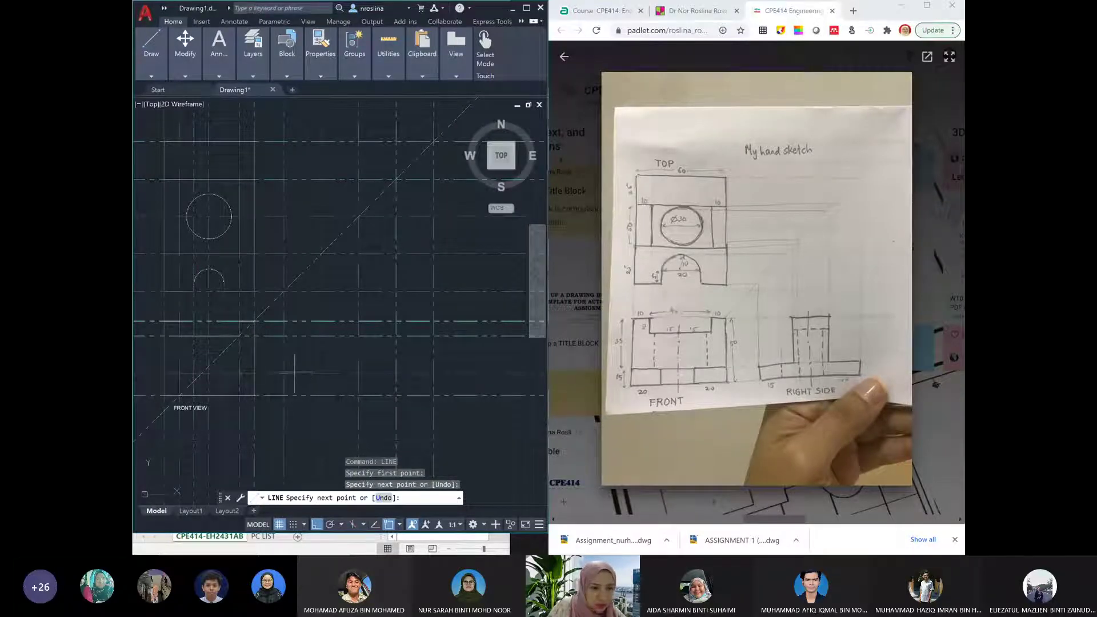
pyautogui.click(321, 373)
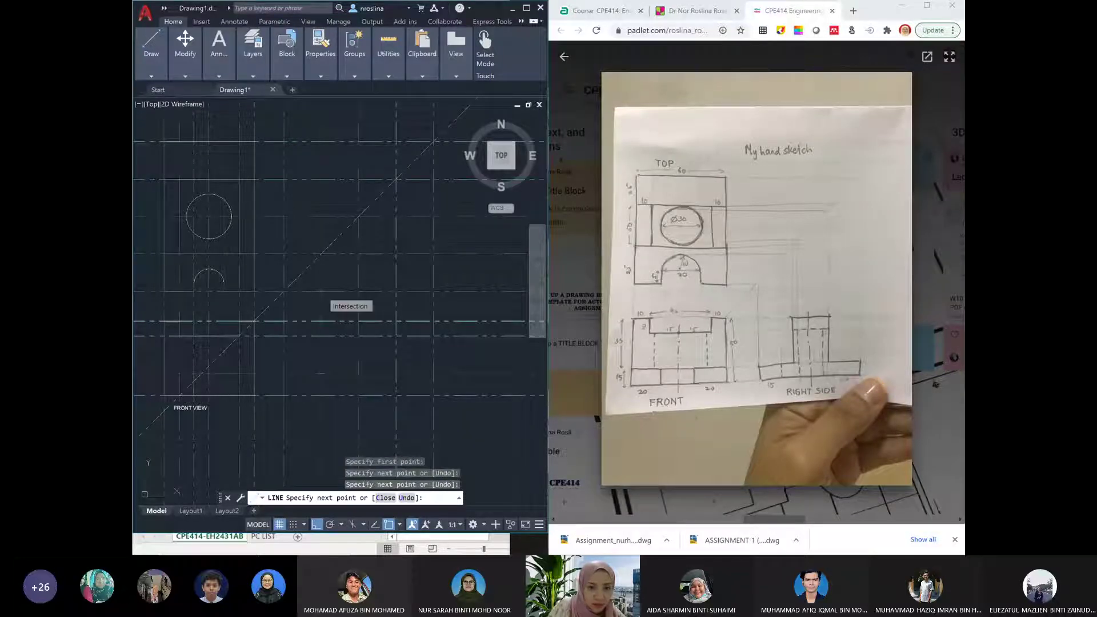
pyautogui.click(322, 293)
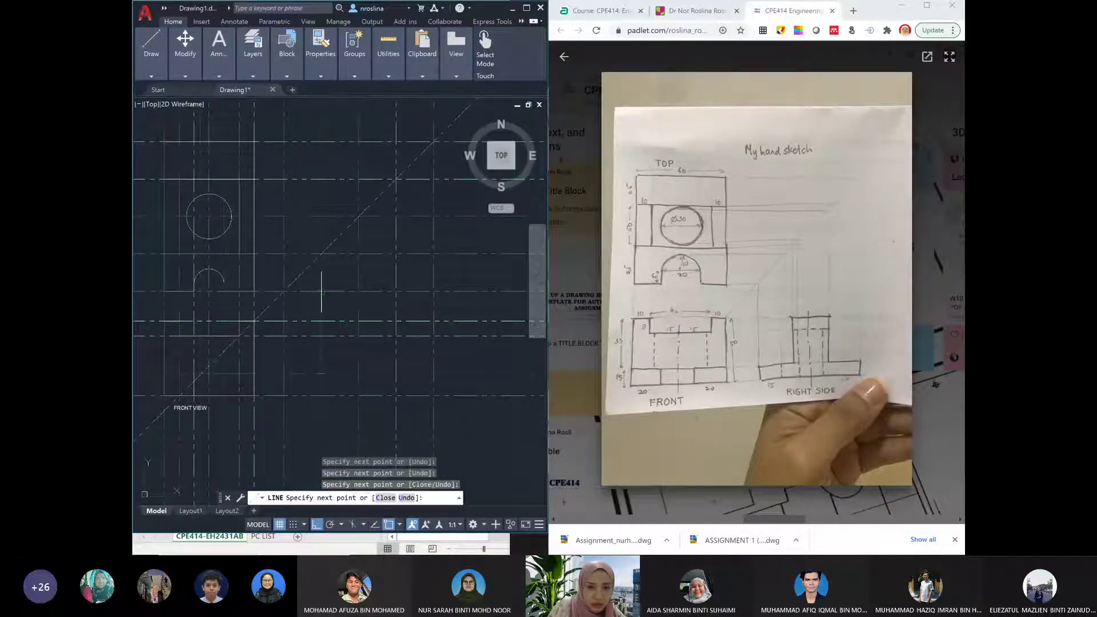
pyautogui.click(396, 293)
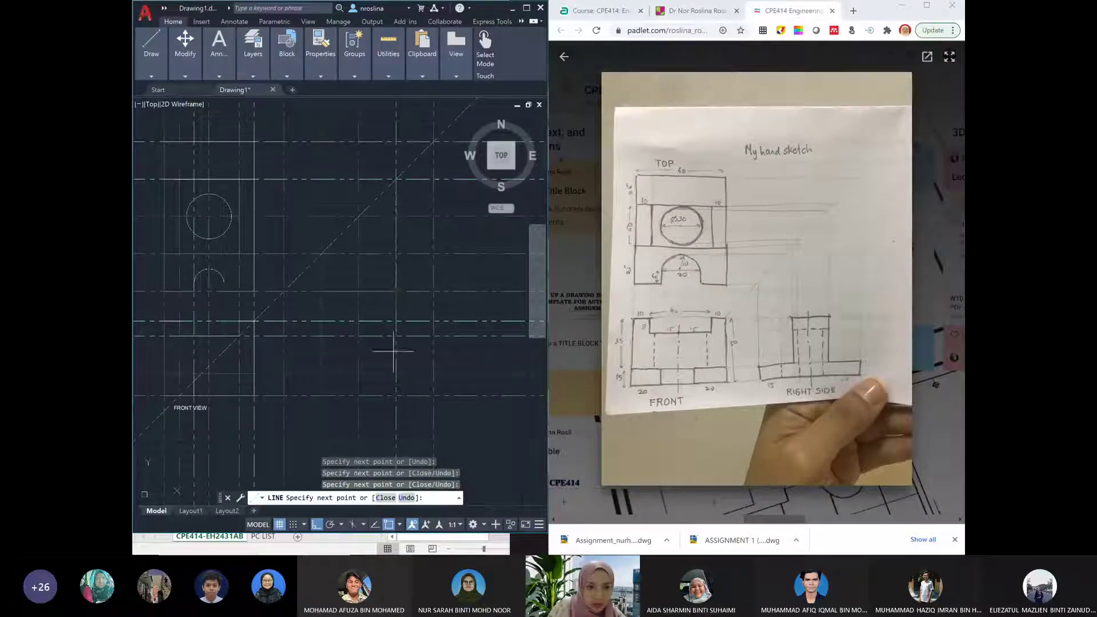
pyautogui.click(396, 374)
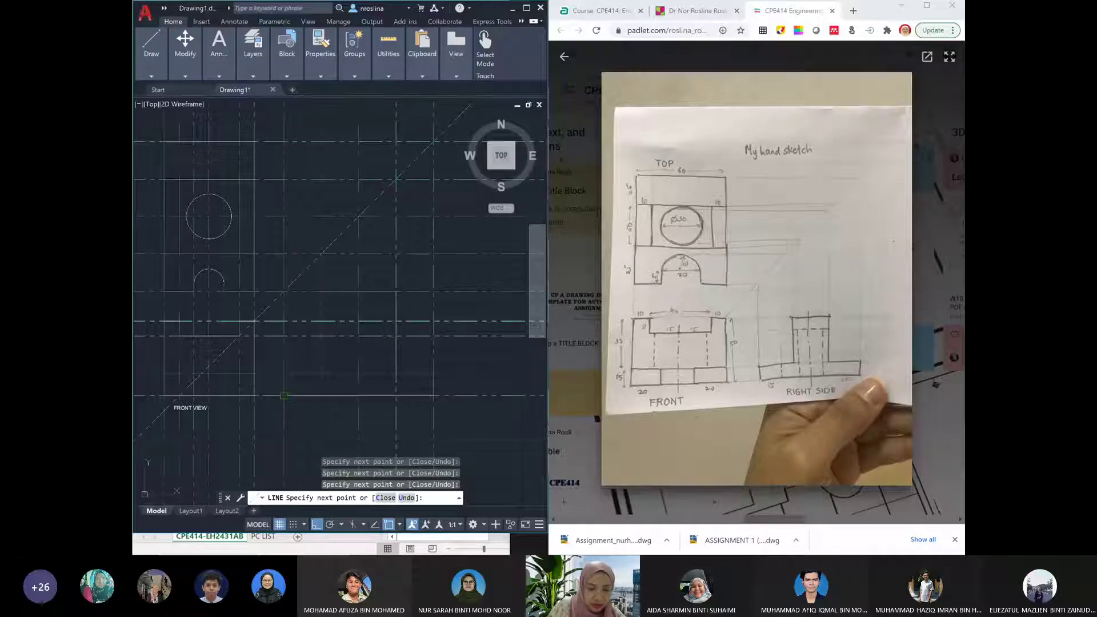
pyautogui.press('Return')
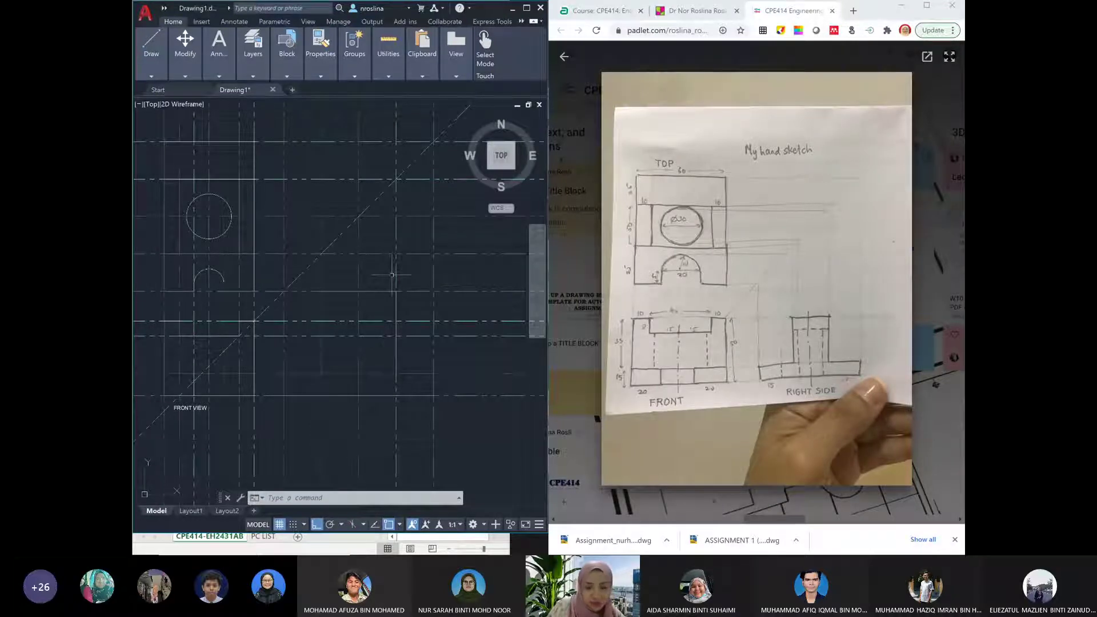
# Turn off the PROJECTION layer to hide all construction lines
pyautogui.click(337, 276)
pyautogui.write('LA')
pyautogui.press('Return')
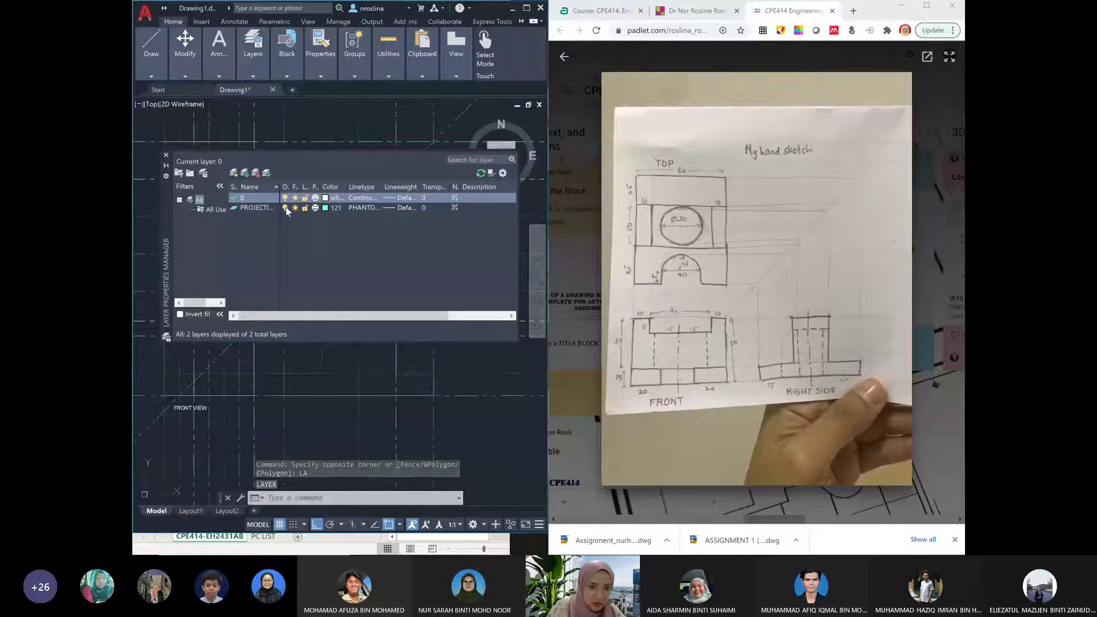
pyautogui.click(285, 207)
pyautogui.click(167, 156)
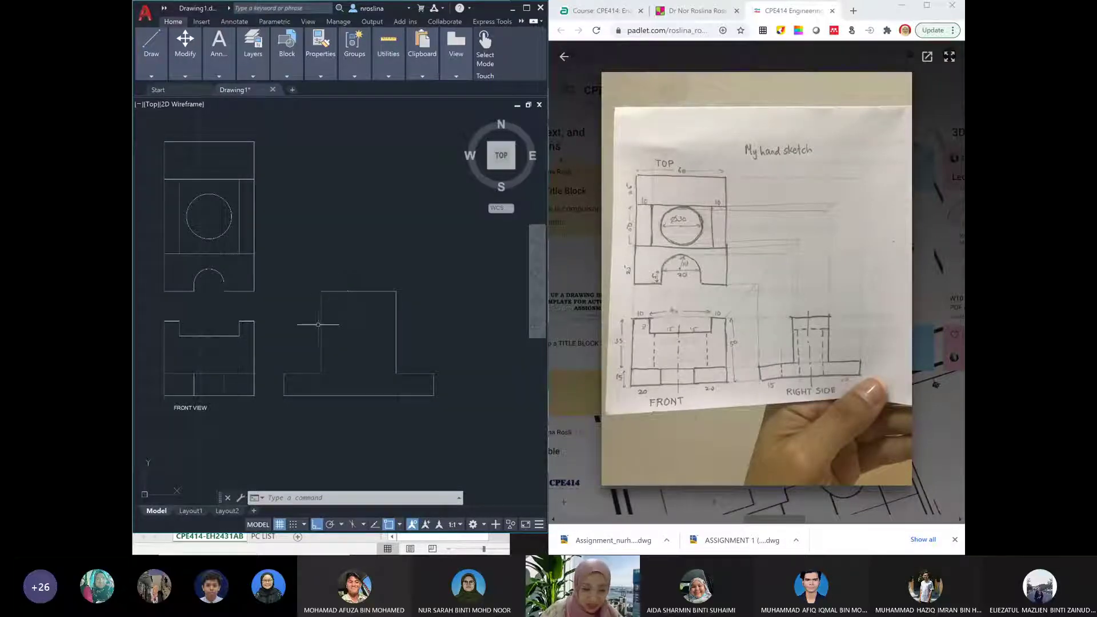
# Delete the top edge and both vertical sides of the right side view's upright
pyautogui.click(358, 291)
pyautogui.press('Delete')
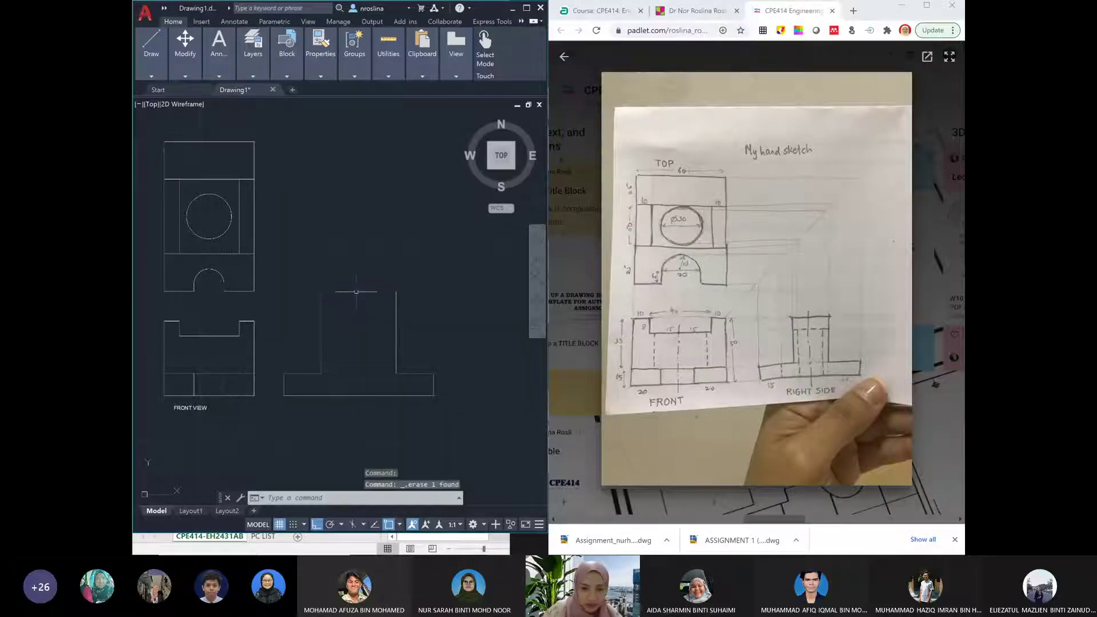
pyautogui.click(321, 303)
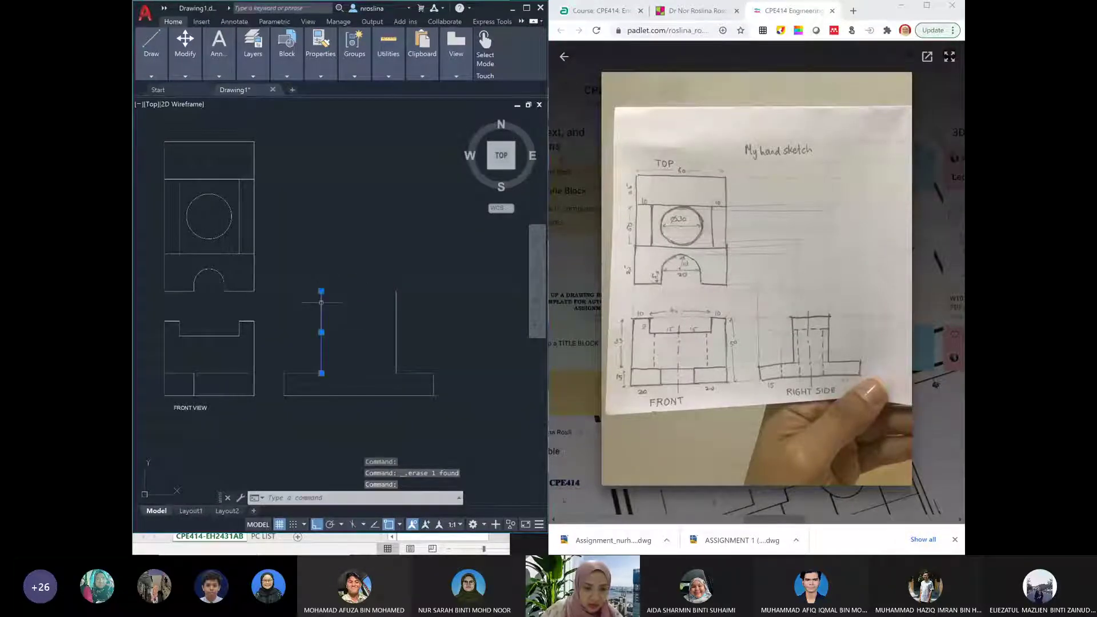
pyautogui.click(395, 313)
pyautogui.press('Delete')
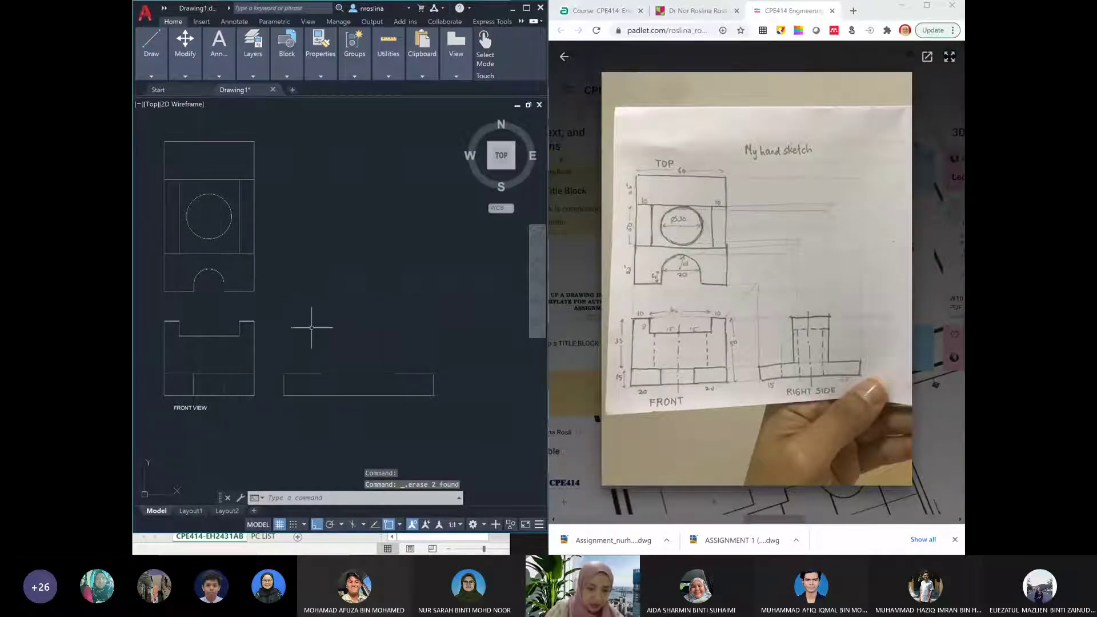
# Make the PROJECTION layer current and try to turn its visibility back on
pyautogui.write('la')
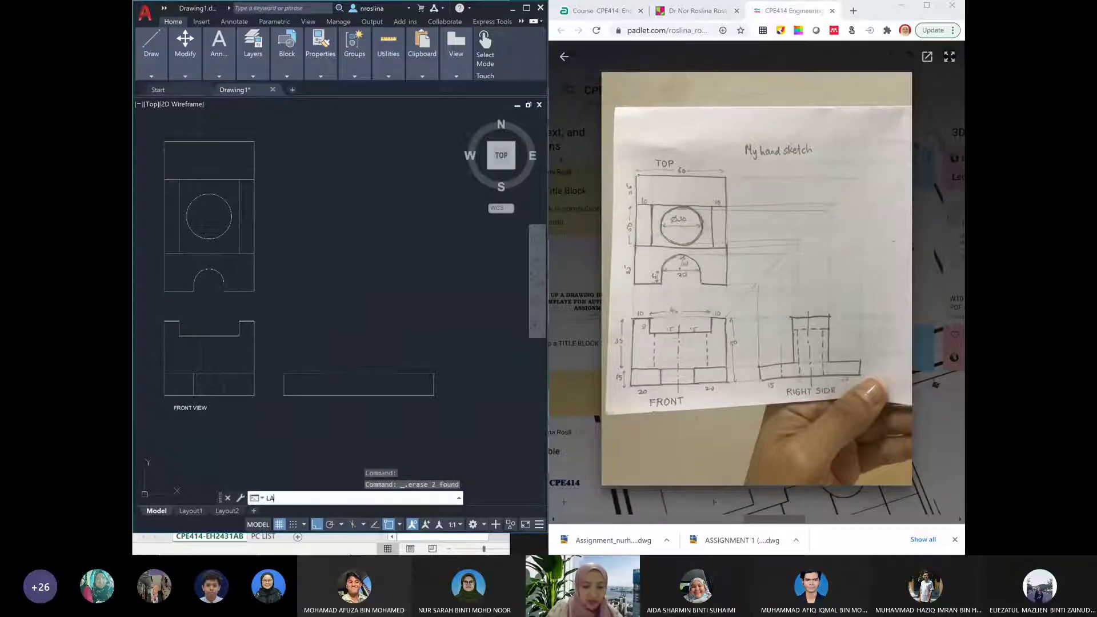
pyautogui.press('Return')
pyautogui.click(234, 208)
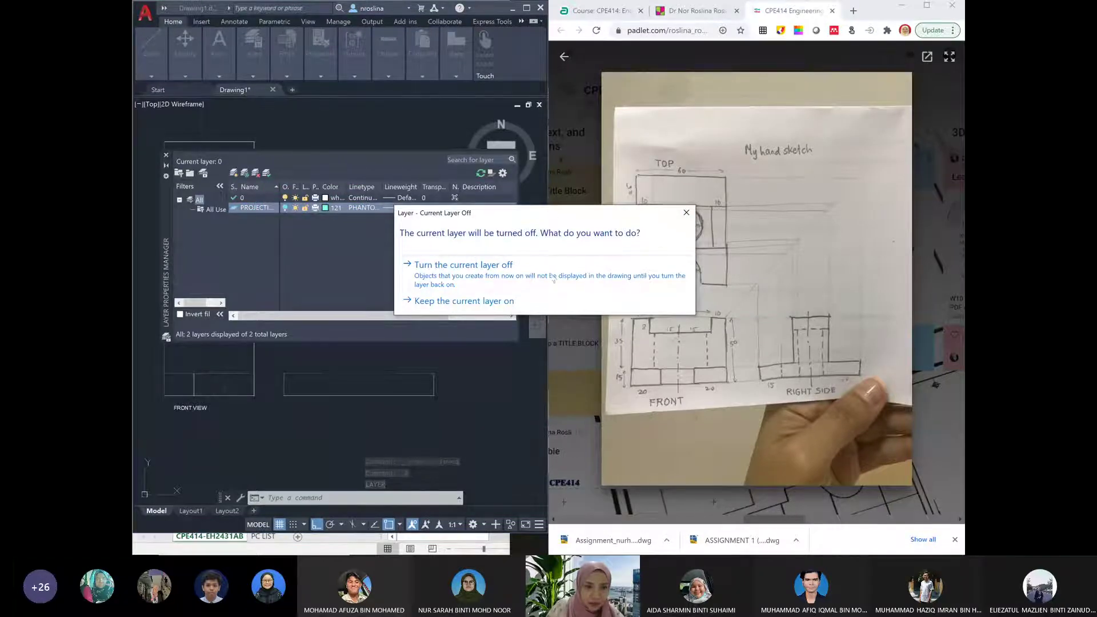
pyautogui.click(687, 213)
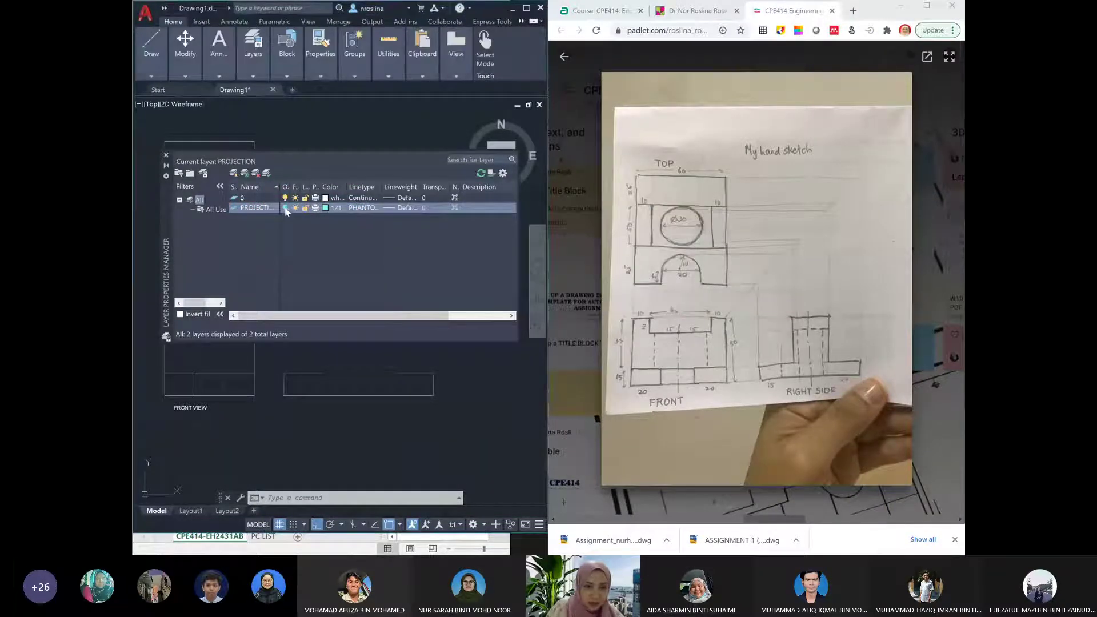
pyautogui.click(286, 209)
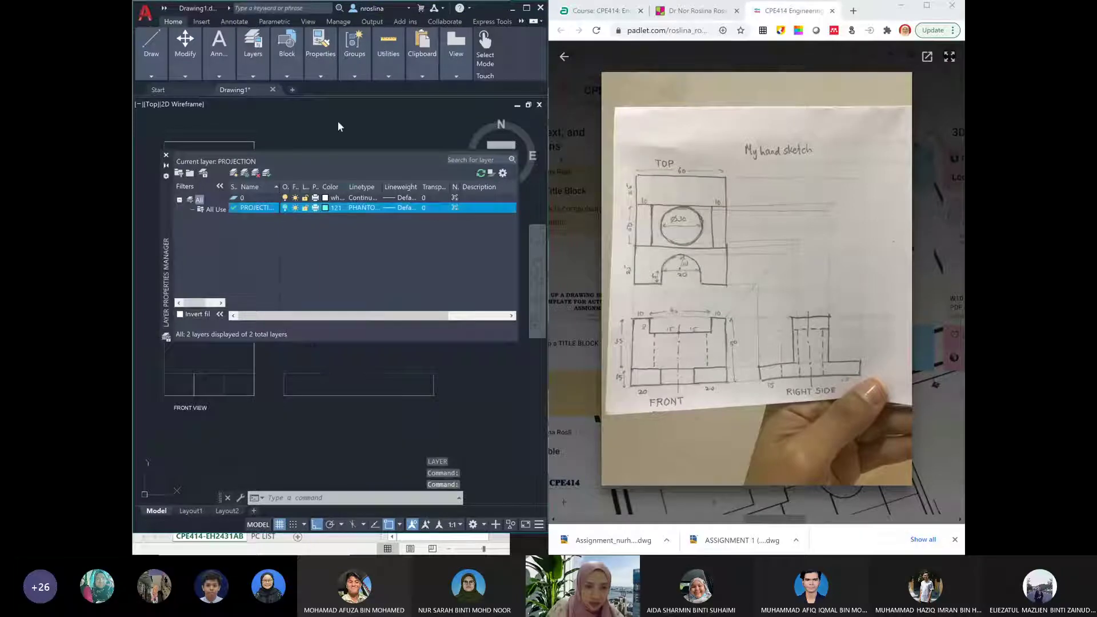
pyautogui.click(166, 155)
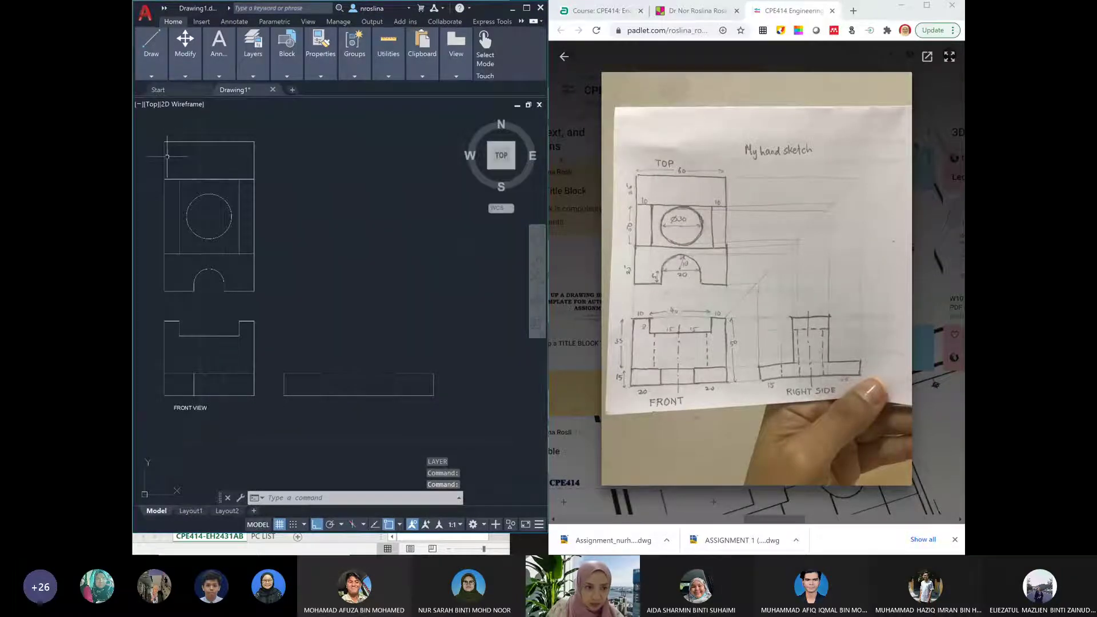
# Turn the PROJECTION layer on to show the construction lines
pyautogui.rightClick(312, 230)
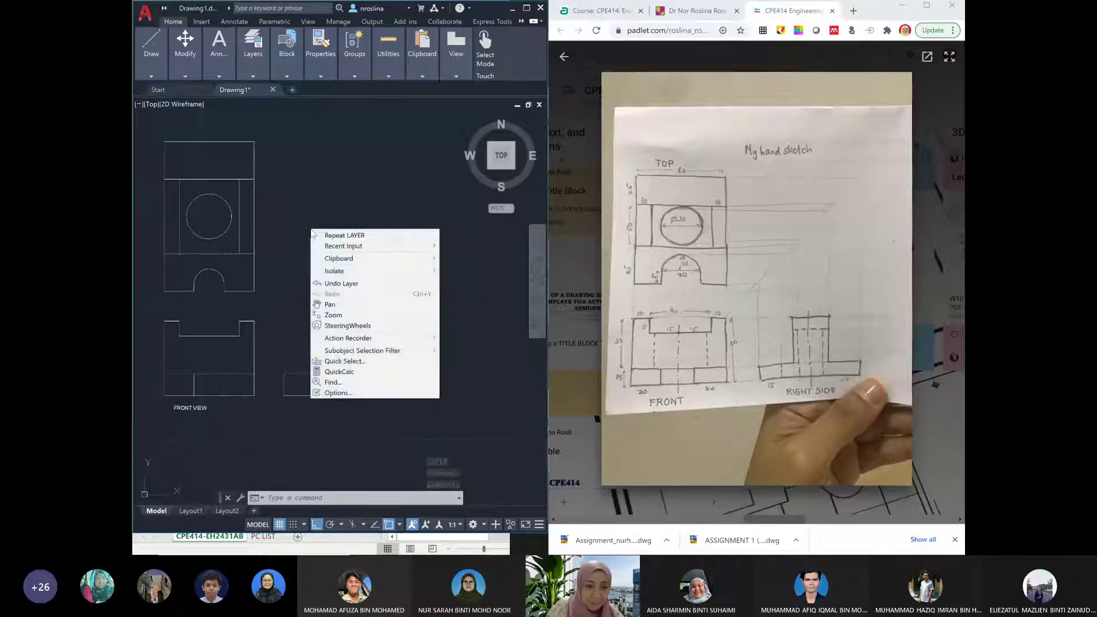
pyautogui.press('Escape')
pyautogui.write('LA')
pyautogui.press('Return')
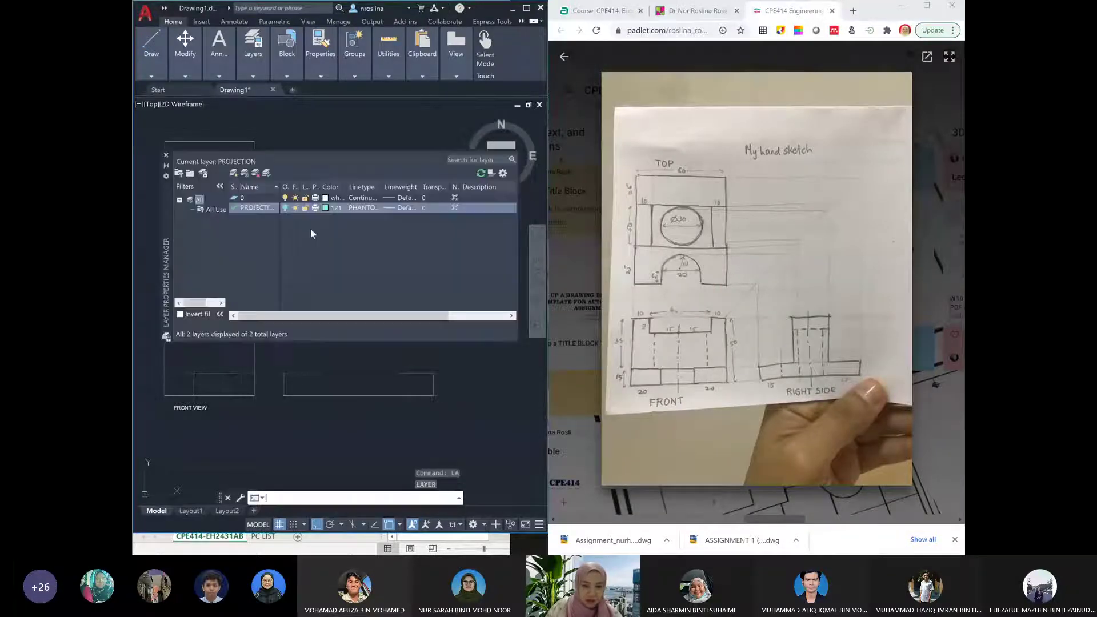
pyautogui.click(285, 208)
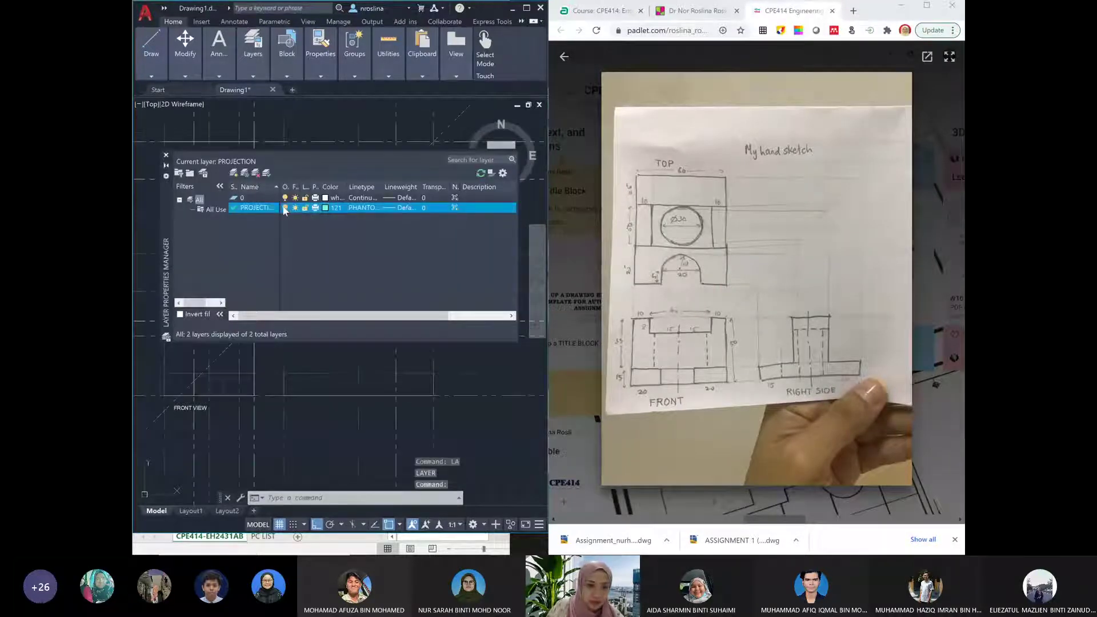
pyautogui.click(166, 156)
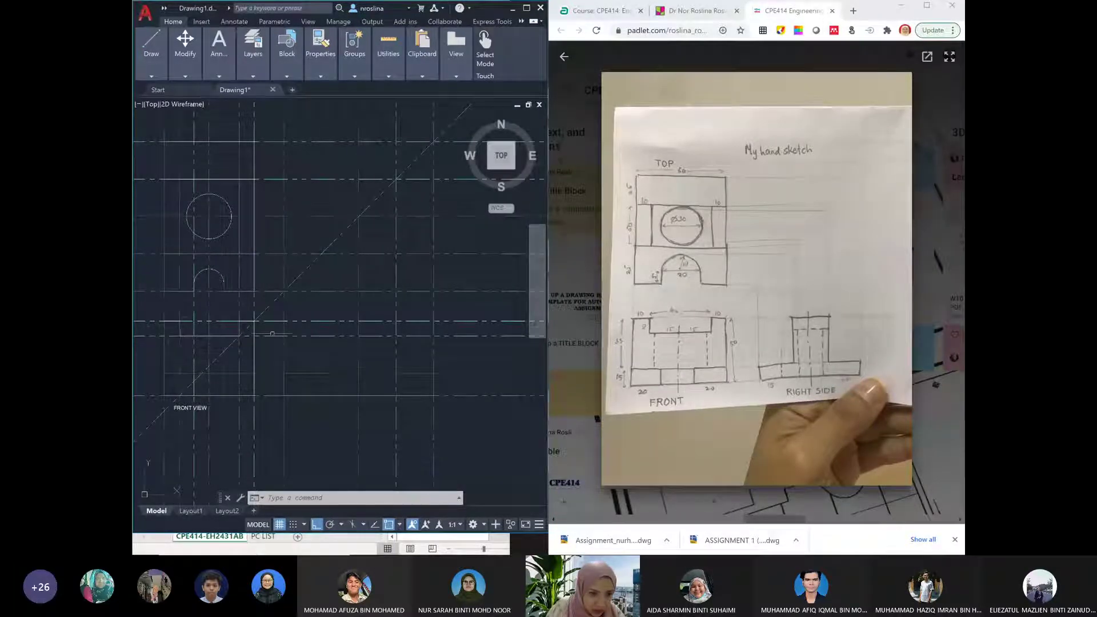
# Send the horizontal projection line along the front view's top edge to the back of the draw order
pyautogui.rightClick(234, 322)
pyautogui.moveTo(289, 429)
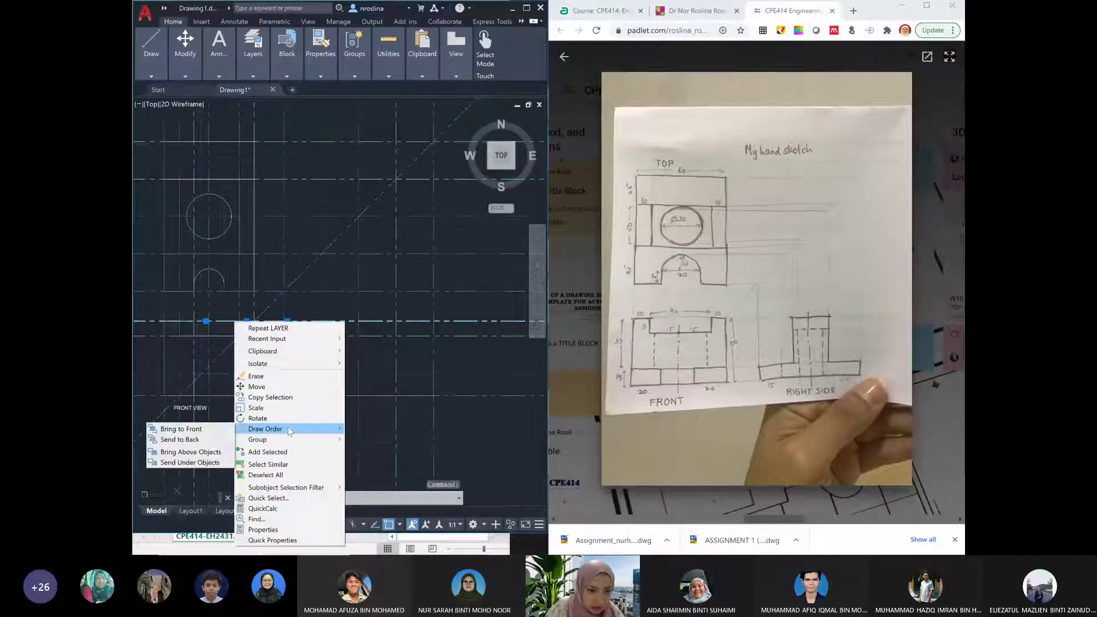
pyautogui.click(198, 441)
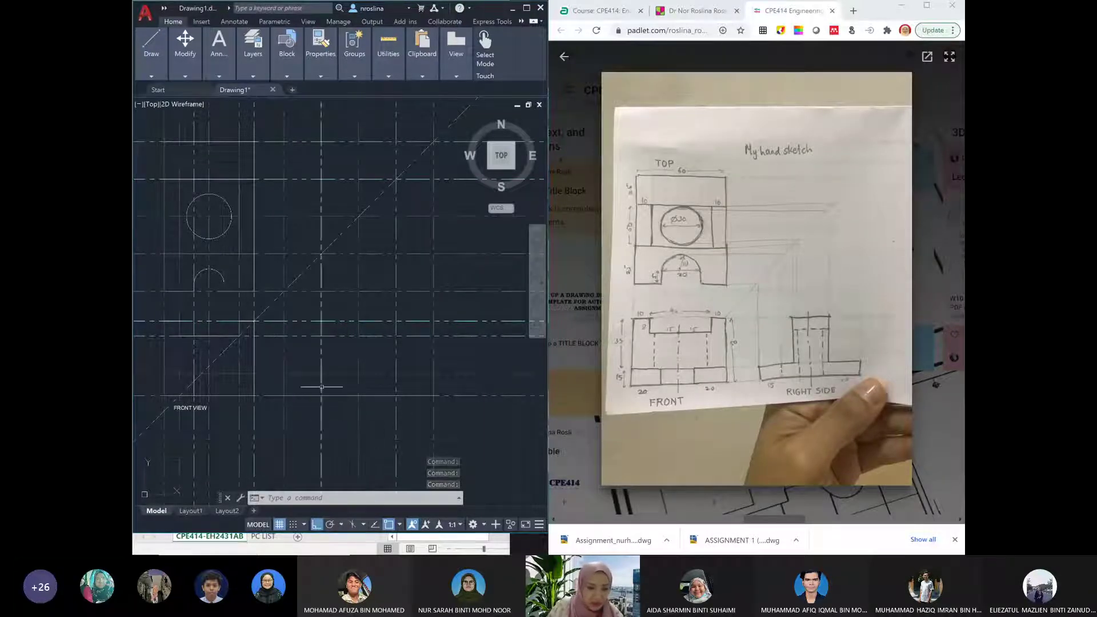
# Make layer 0 the current layer
pyautogui.write('LA')
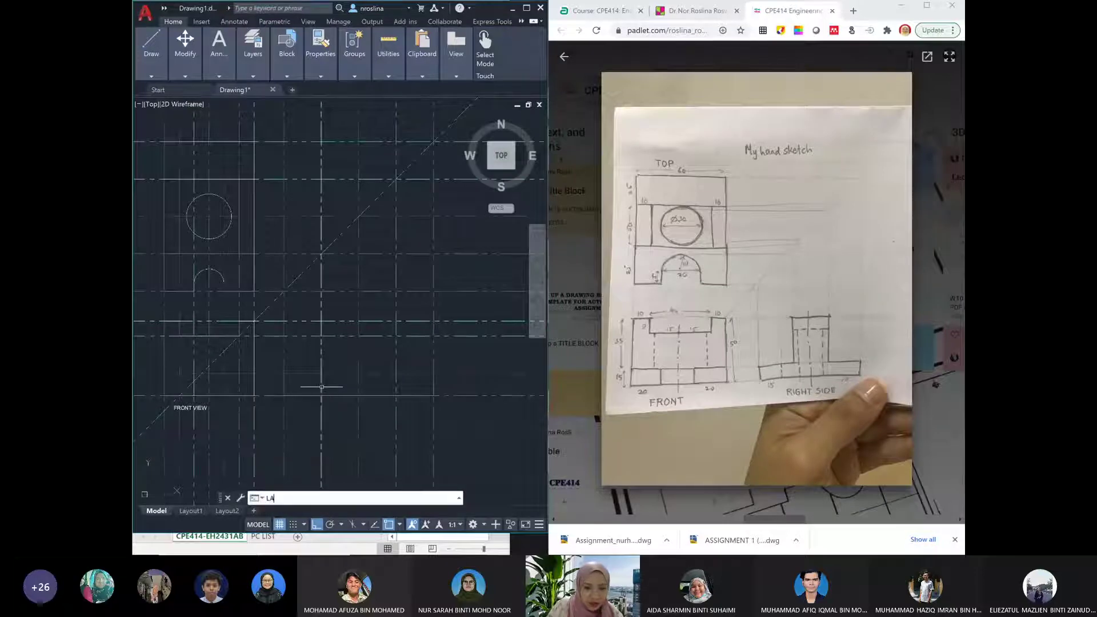
pyautogui.press('Return')
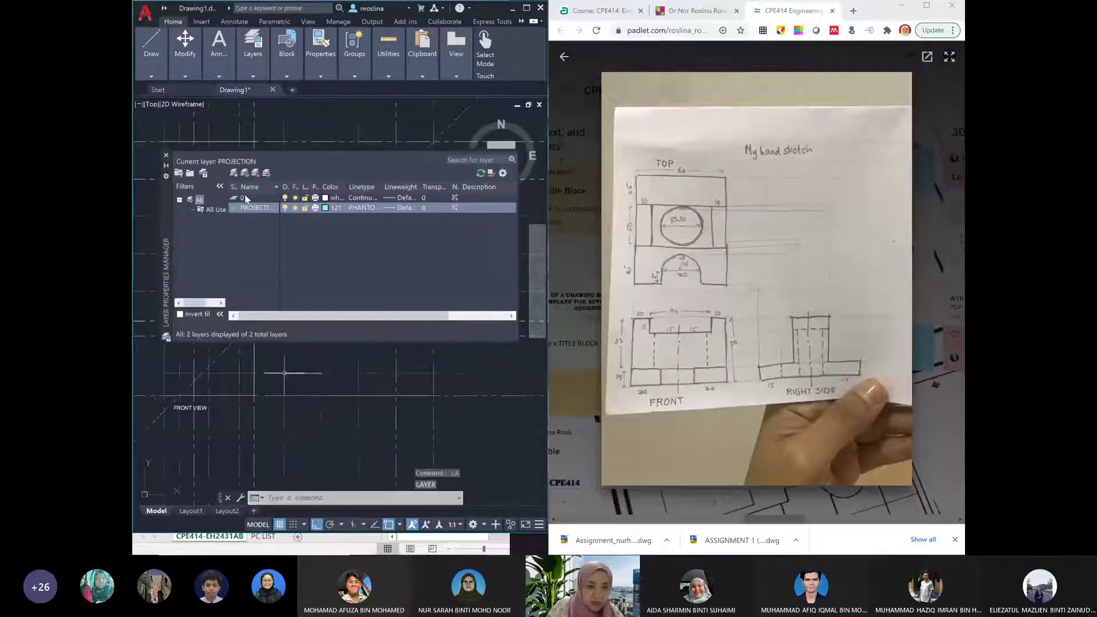
pyautogui.doubleClick(237, 199)
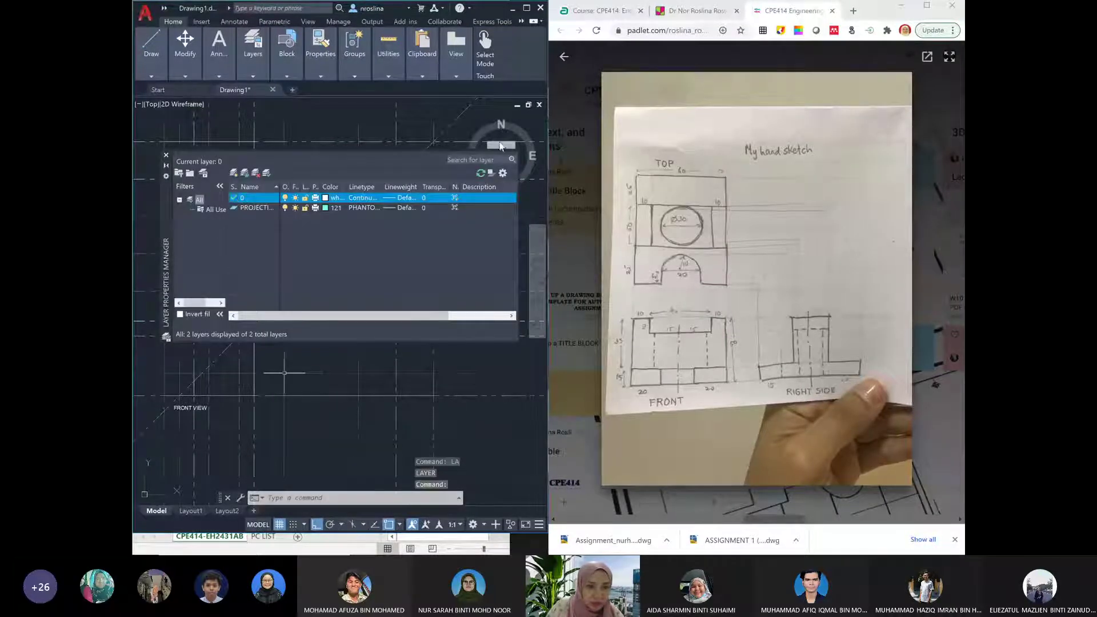
pyautogui.click(166, 155)
# Outline the right side view's upright with lines along its left side, top edge and right side, following the projection lines
pyautogui.write('LINE')
pyautogui.press('Return')
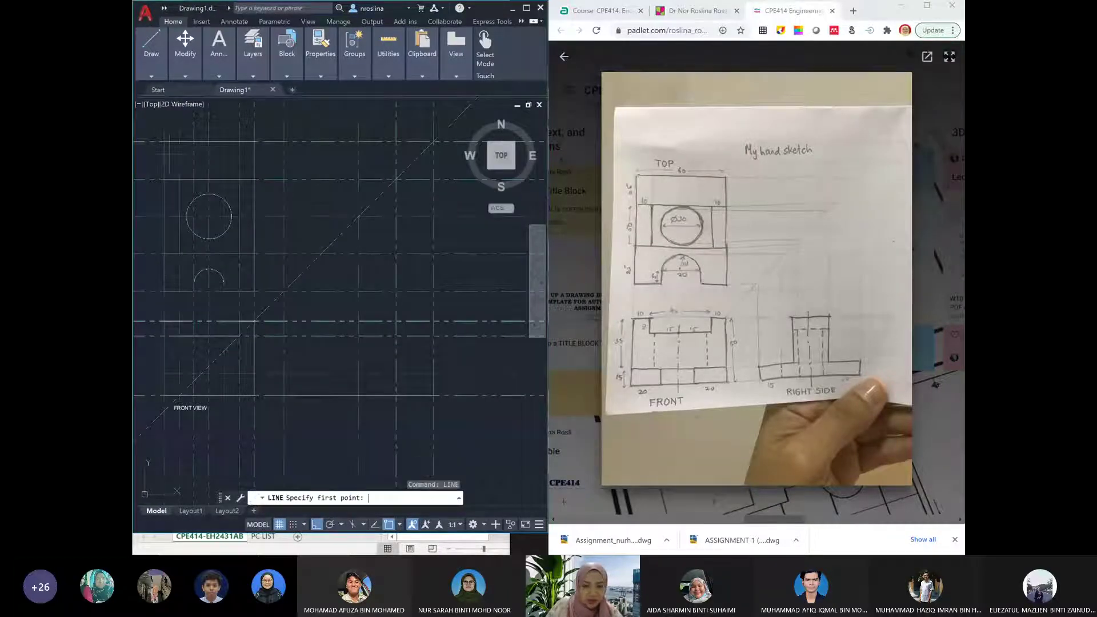
pyautogui.click(321, 373)
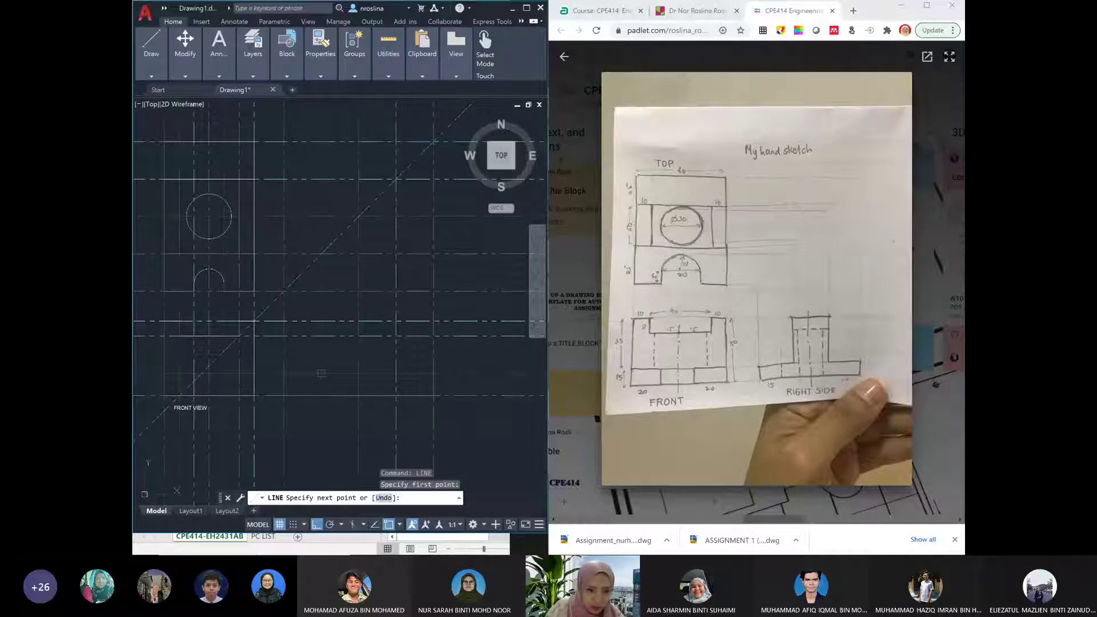
pyautogui.click(321, 321)
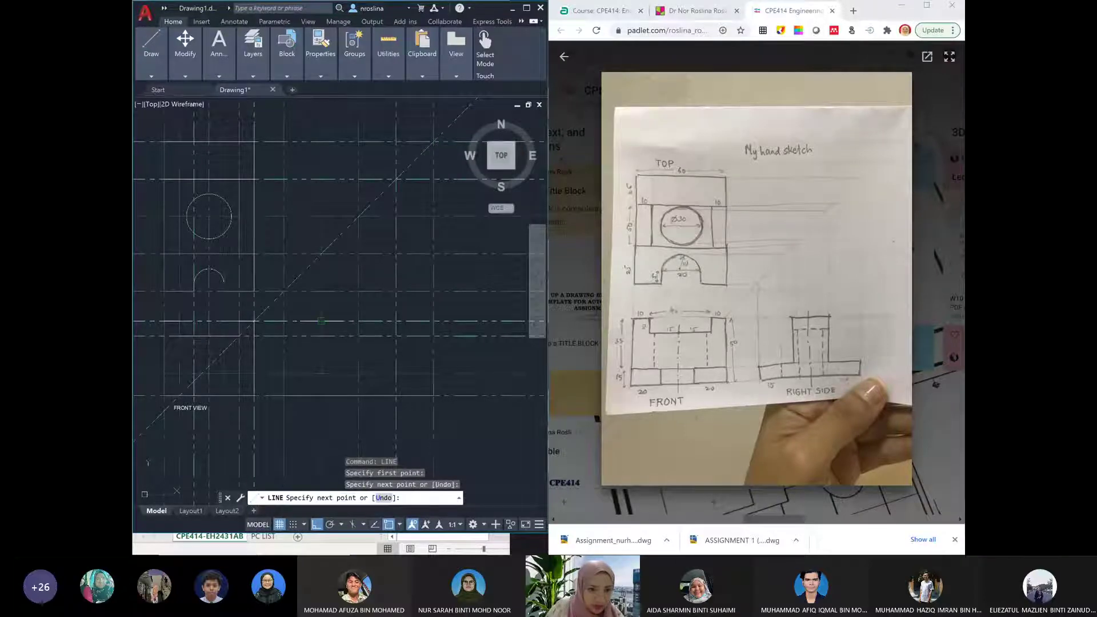
pyautogui.click(393, 321)
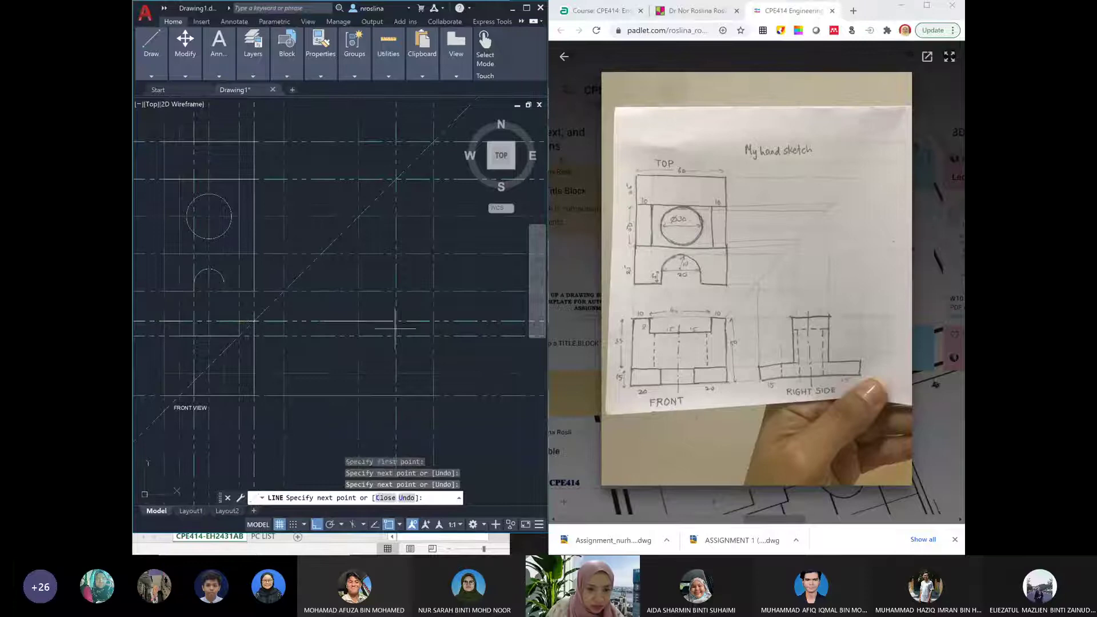
pyautogui.click(394, 373)
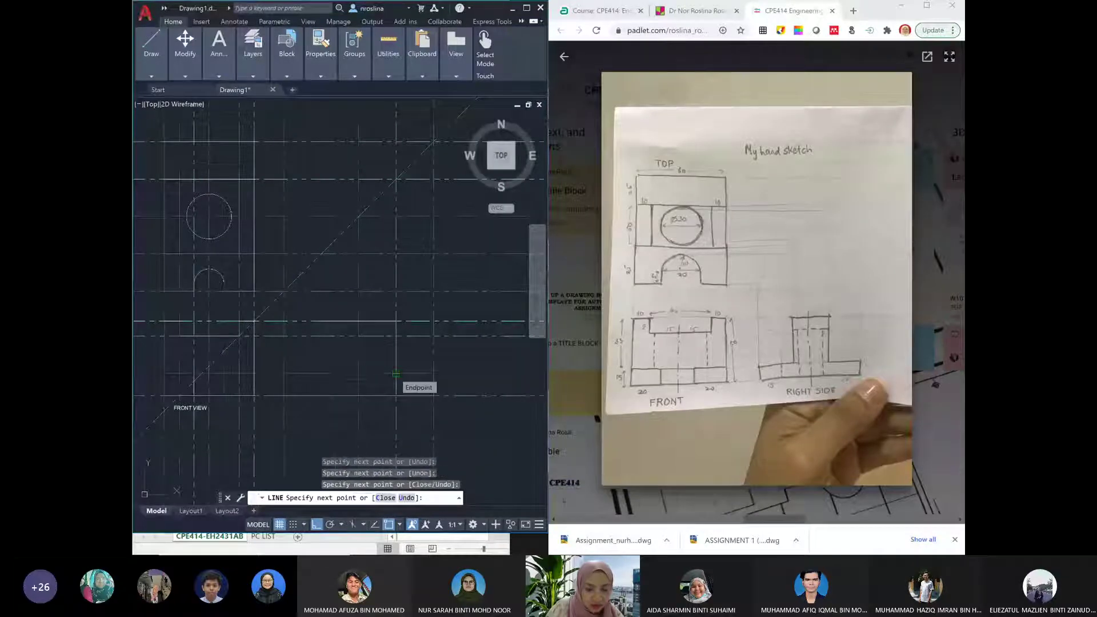
pyautogui.press('Escape')
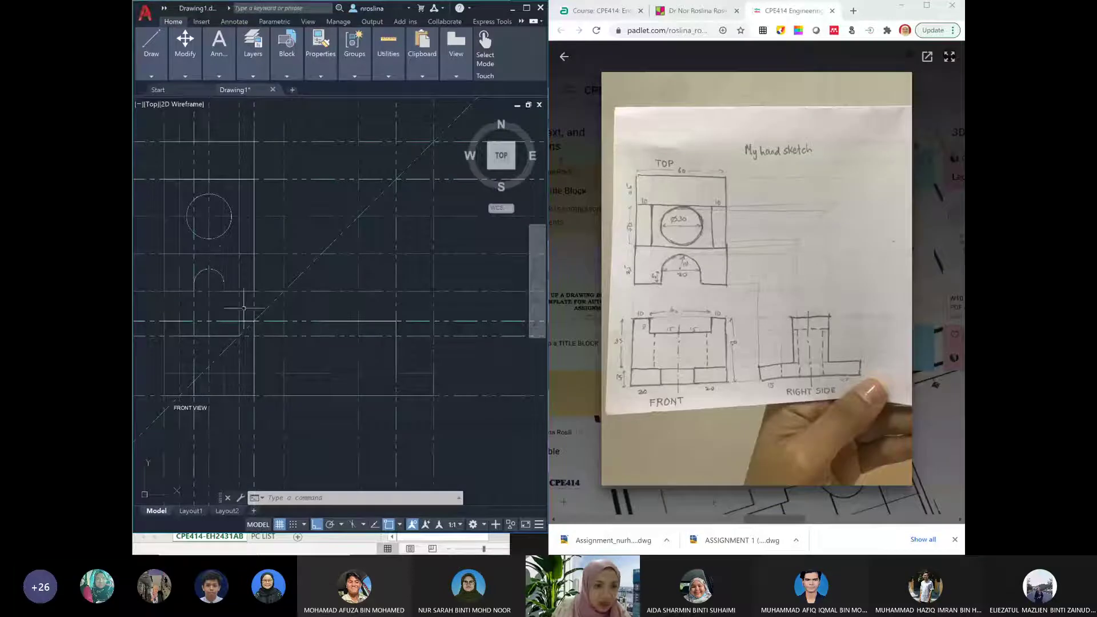
# Review the object snap modes in the drafting settings and accept them
pyautogui.write('OSNAP')
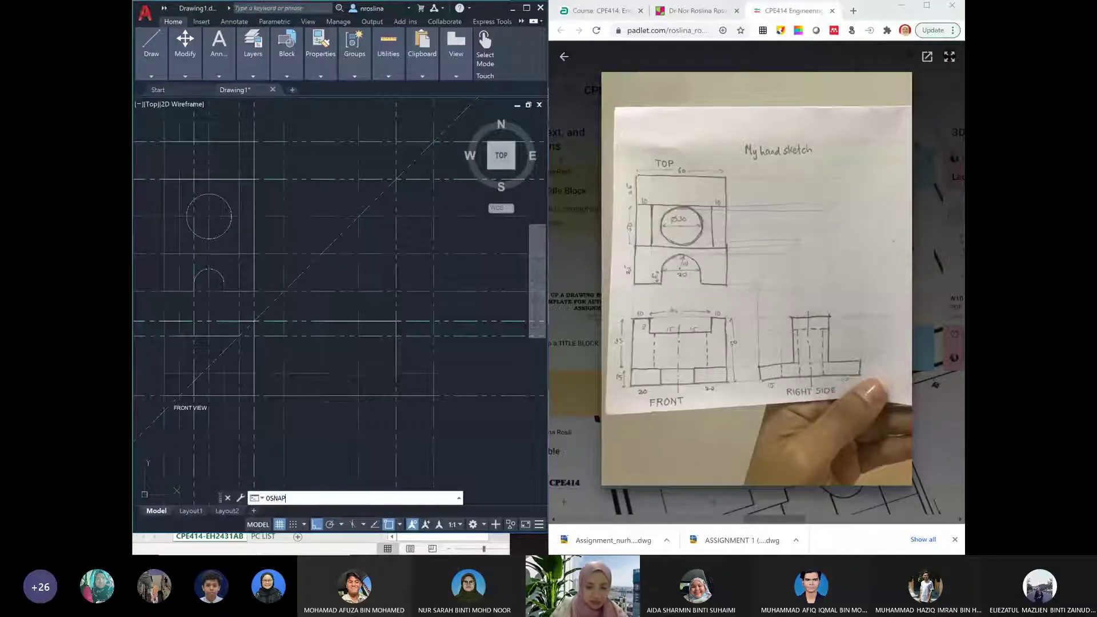
pyautogui.press('Return')
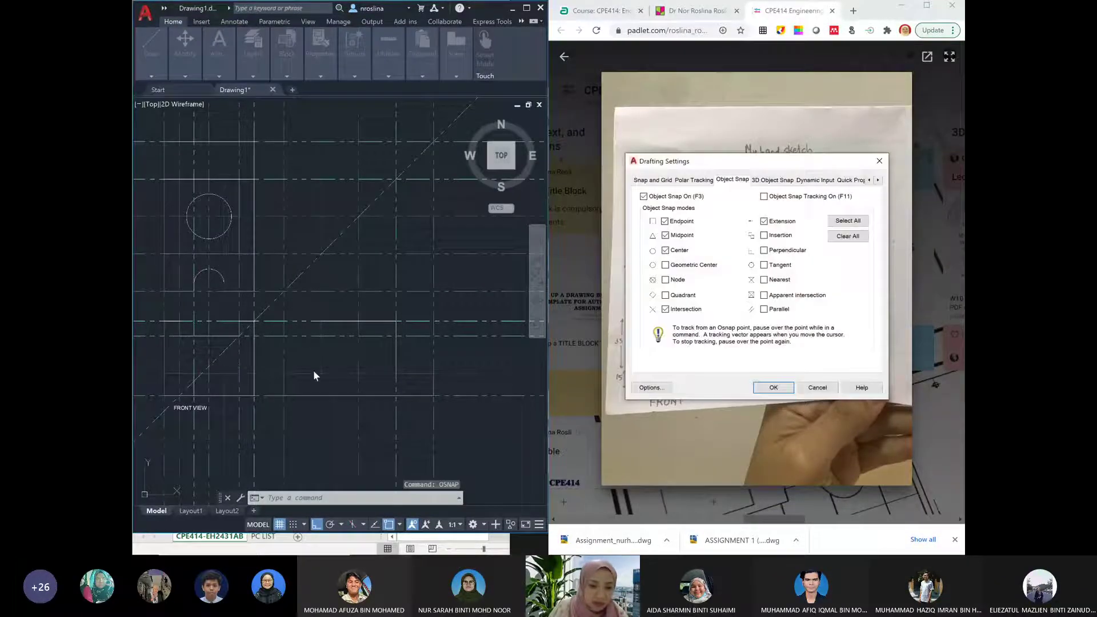
pyautogui.click(665, 309)
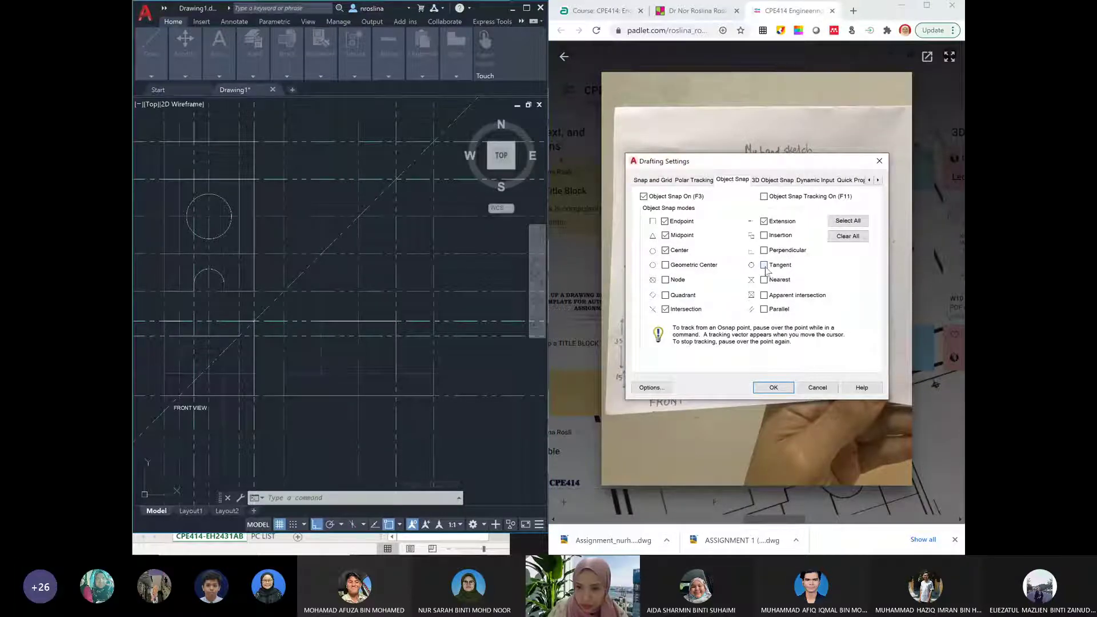
pyautogui.click(771, 389)
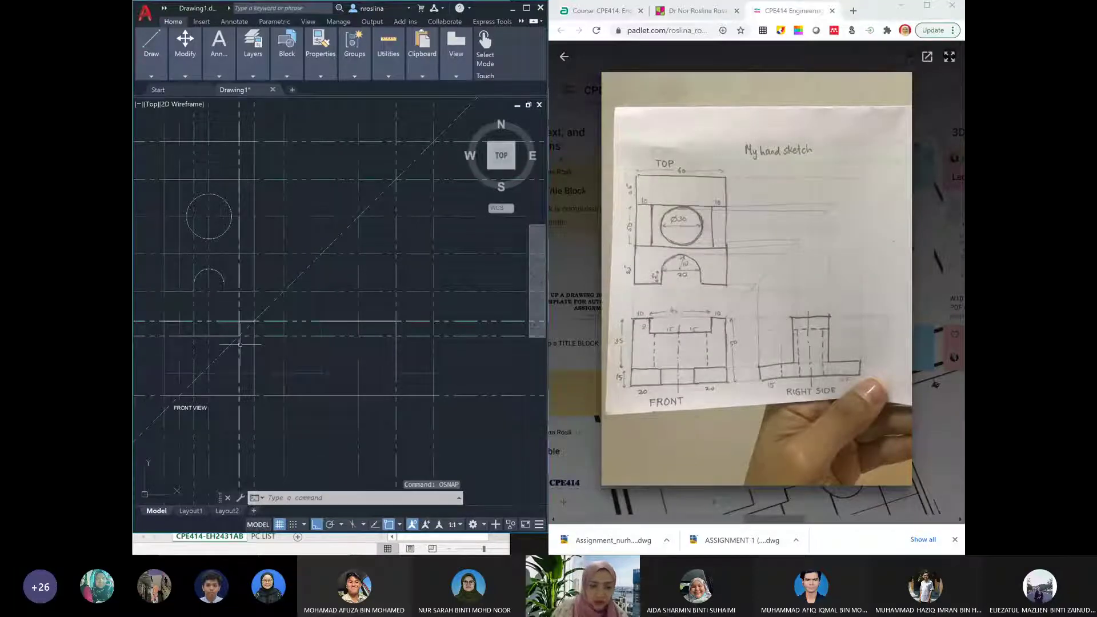
pyautogui.write('XLINW')
pyautogui.press('BackSpace')
pyautogui.press('BackSpace')
pyautogui.press('BackSpace')
pyautogui.press('BackSpace')
pyautogui.press('BackSpace')
pyautogui.press('BackSpace')
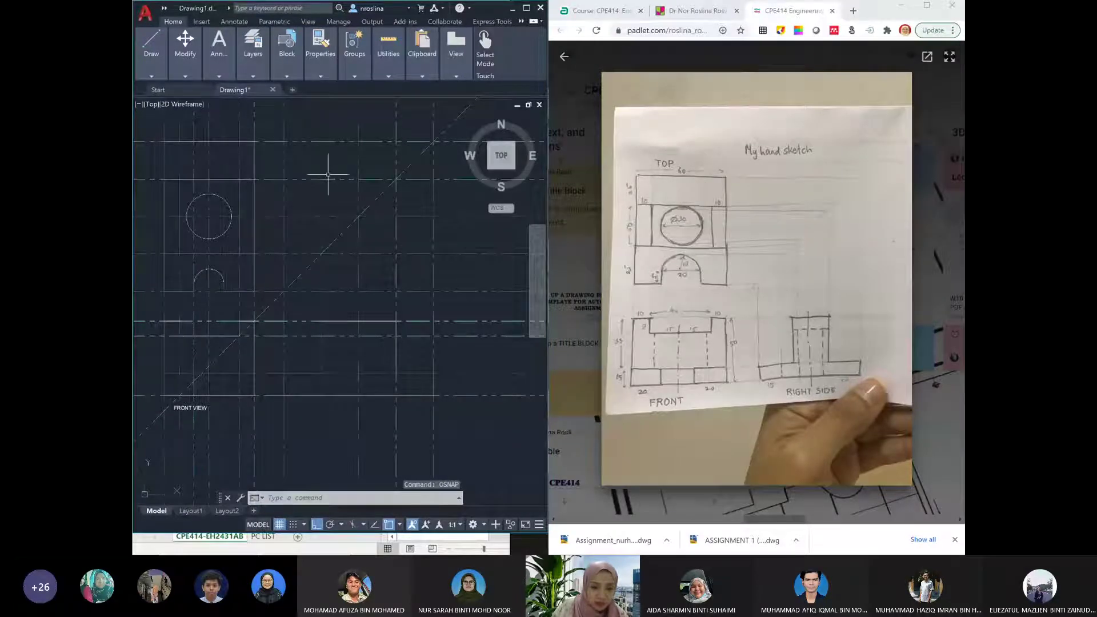
# Make the PROJECTION layer current
pyautogui.write('la')
pyautogui.press('Return')
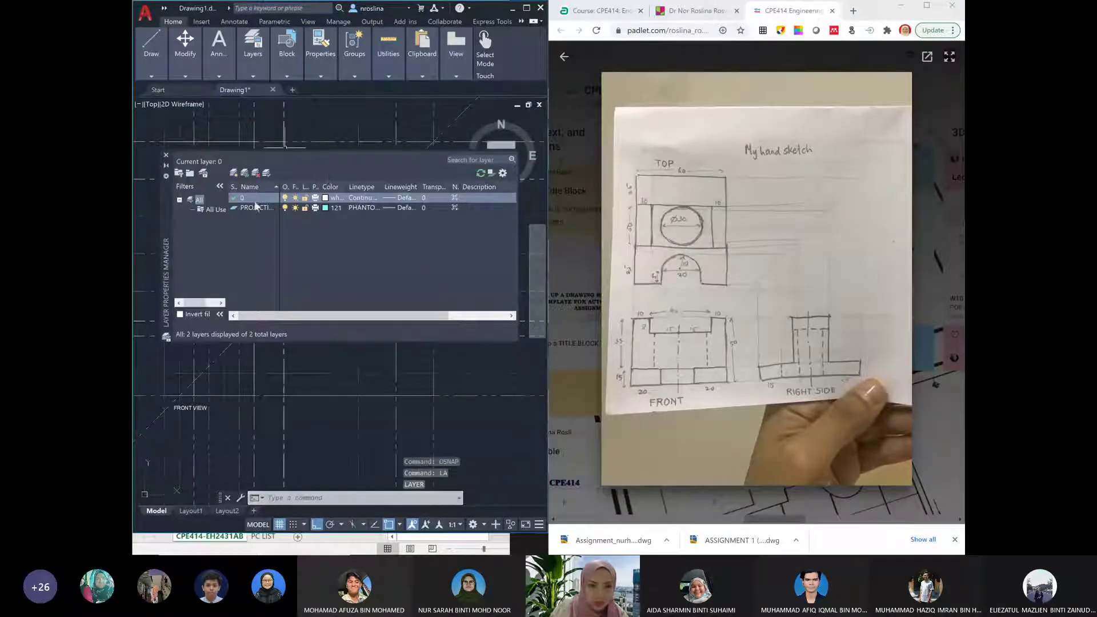
pyautogui.doubleClick(236, 209)
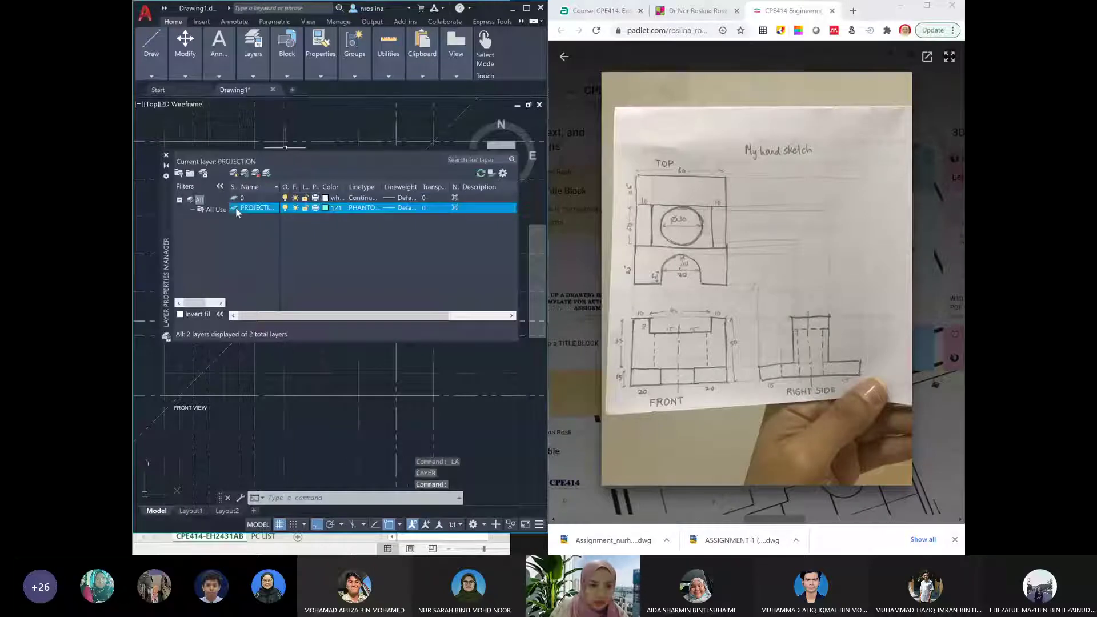
pyautogui.click(166, 155)
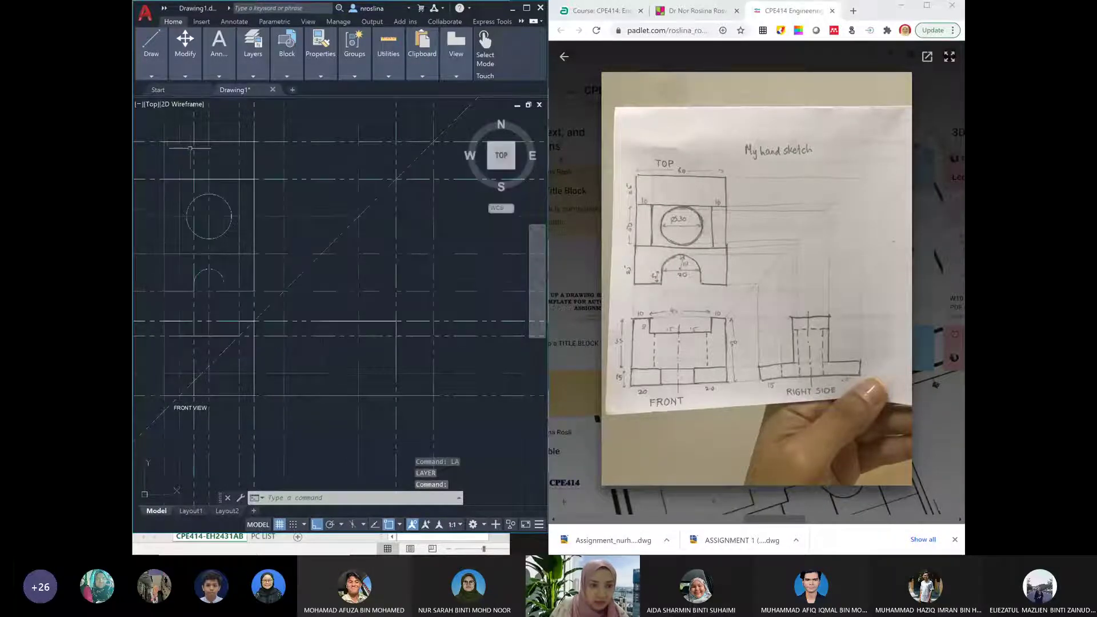
# Draw horizontal construction lines through the highest and lowest points of the top view's circle
pyautogui.write('xl')
pyautogui.press('Return')
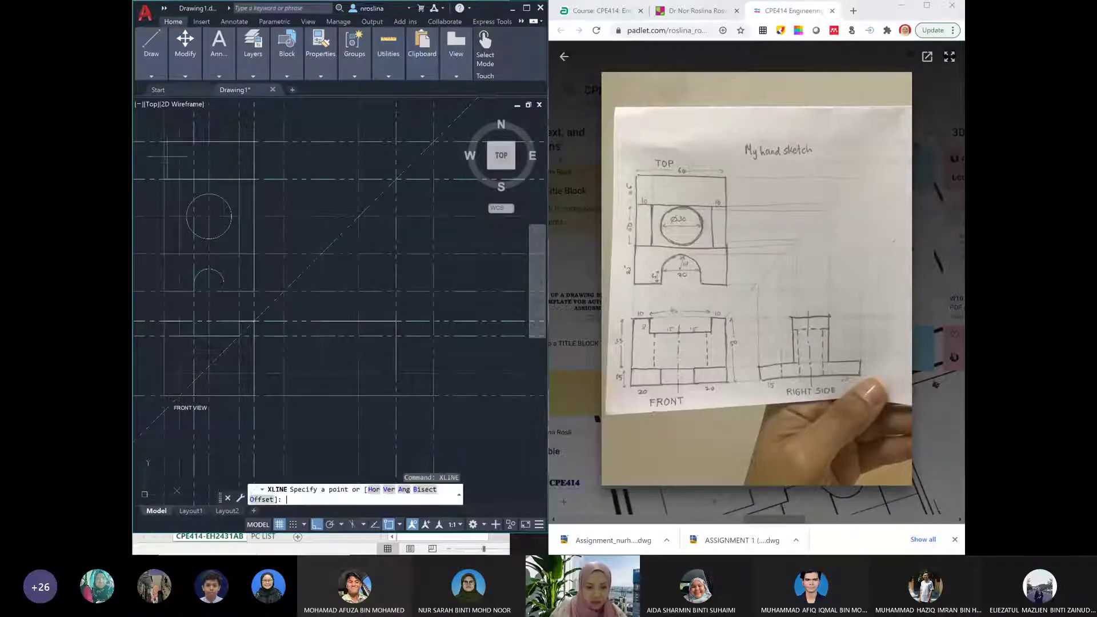
pyautogui.press('Return')
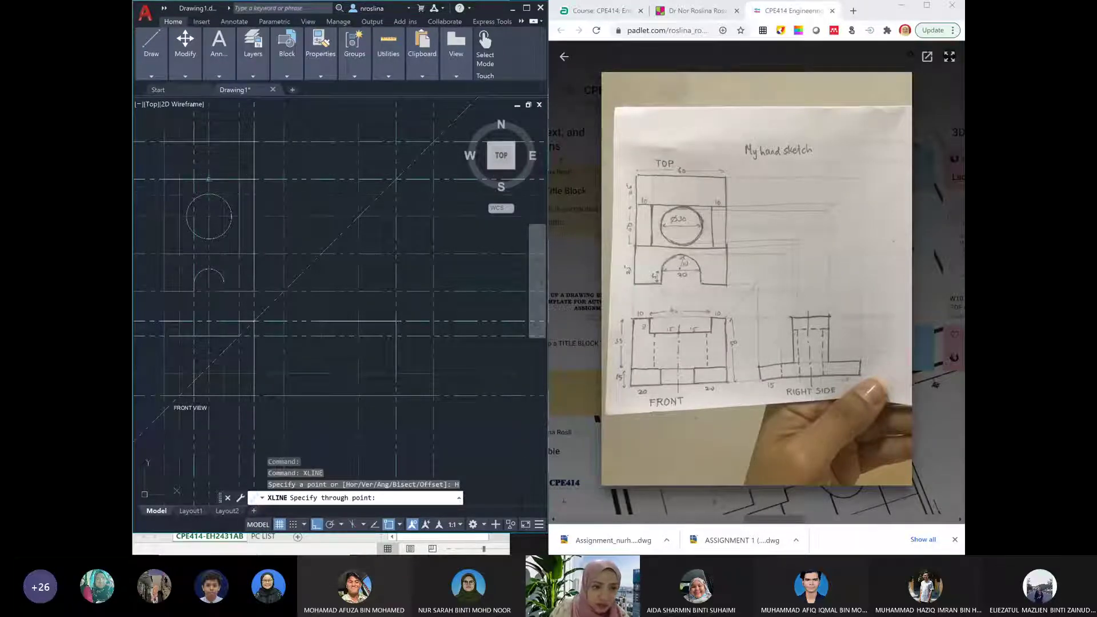
pyautogui.click(209, 194)
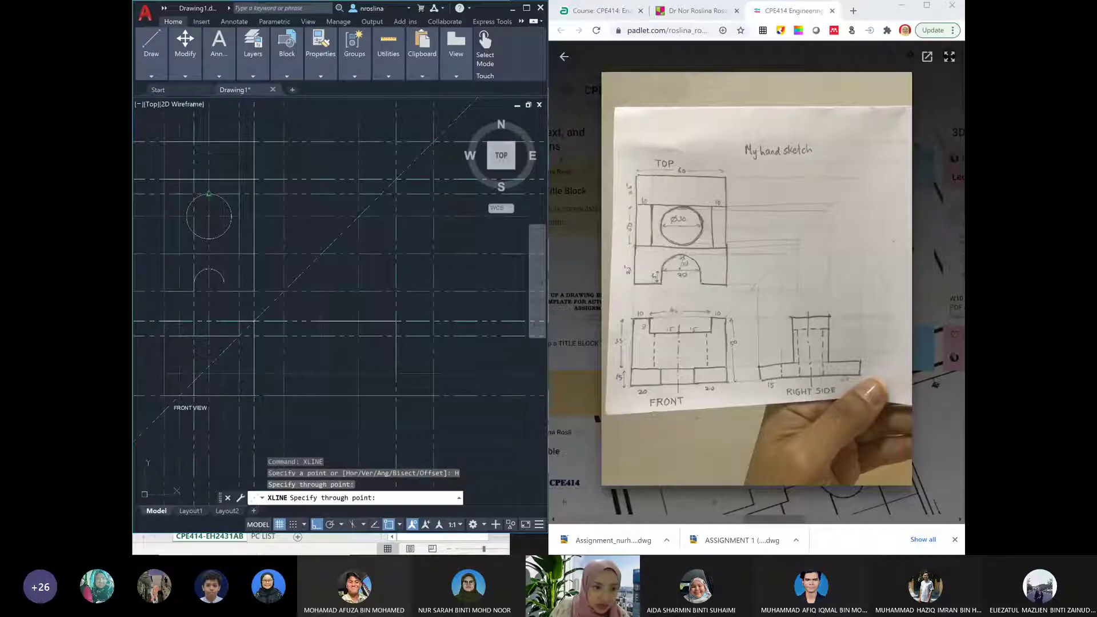
pyautogui.click(208, 239)
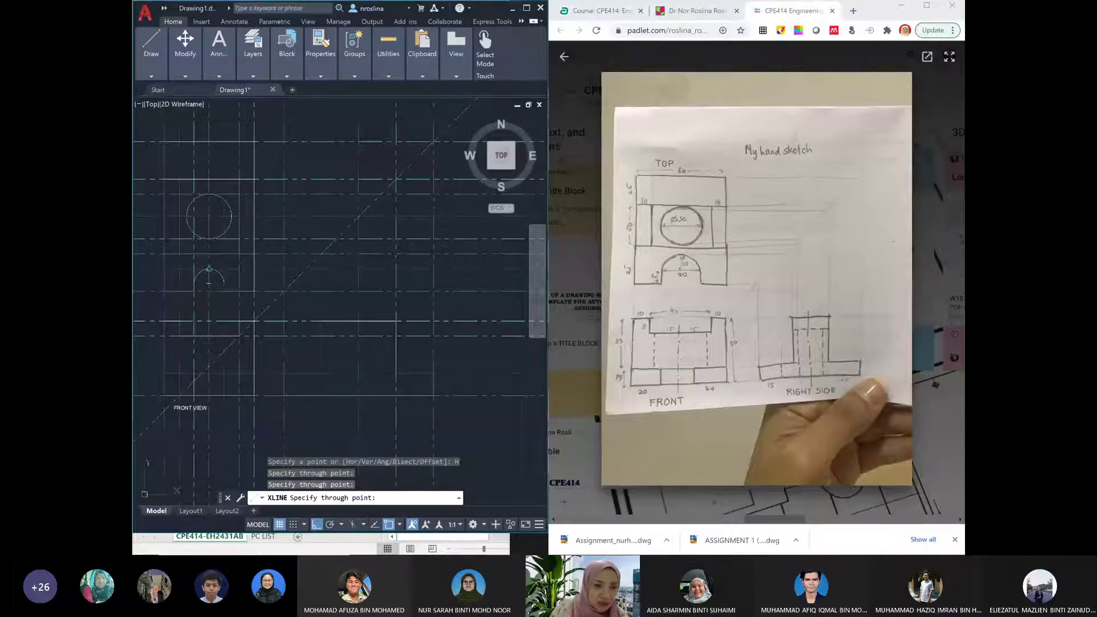
pyautogui.press('Escape')
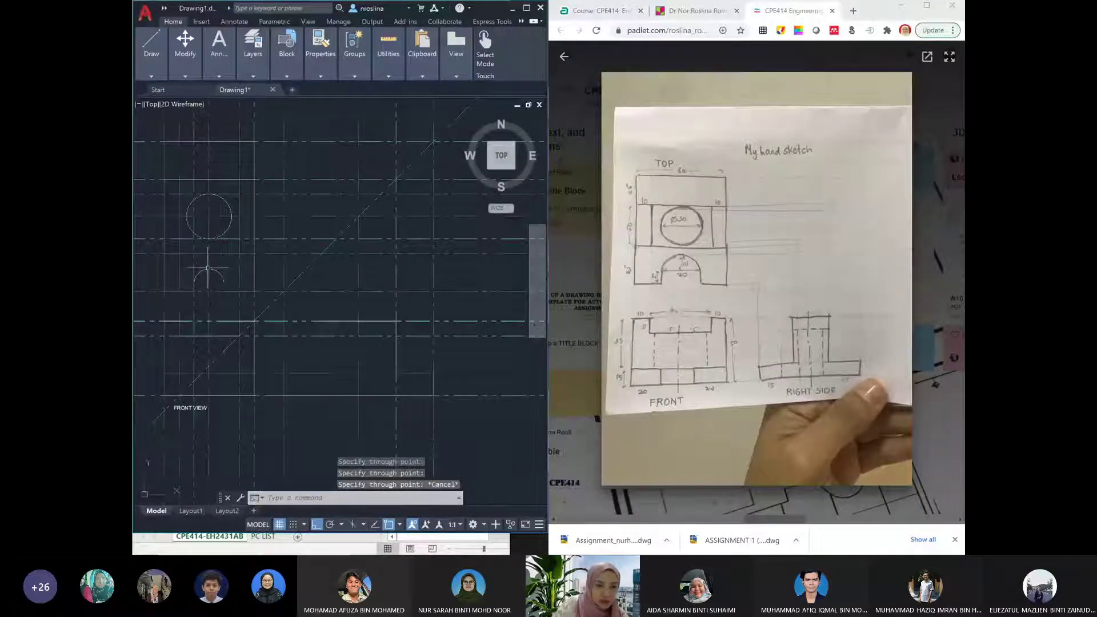
# Draw a vertical construction line where the projection line from the circle's highest point meets the diagonal miter line
pyautogui.write('v')
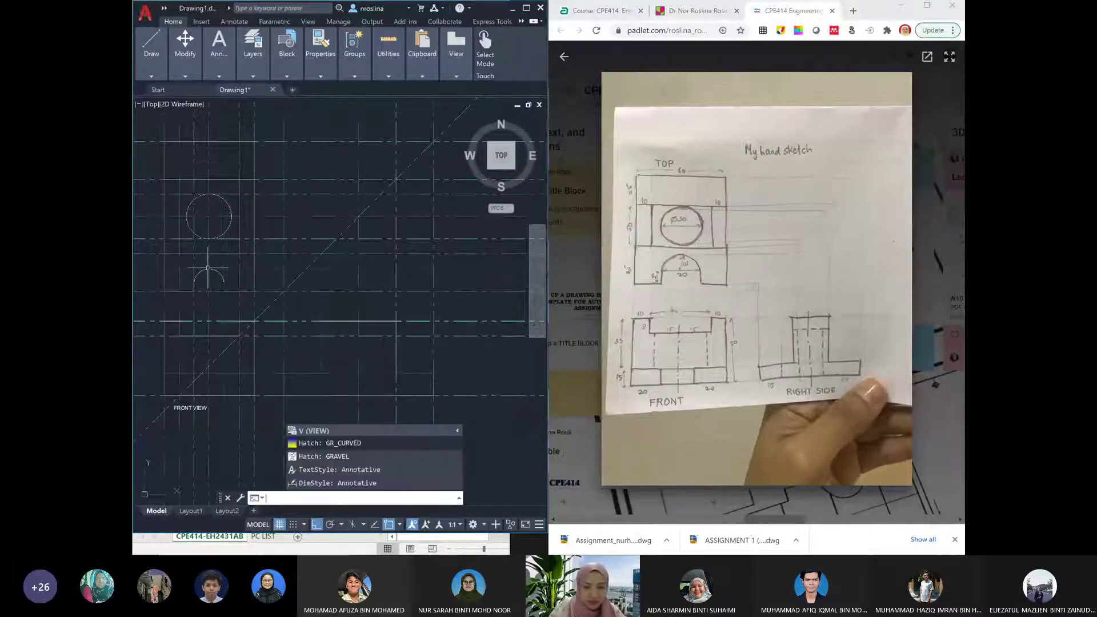
pyautogui.write('xl')
pyautogui.press('Return')
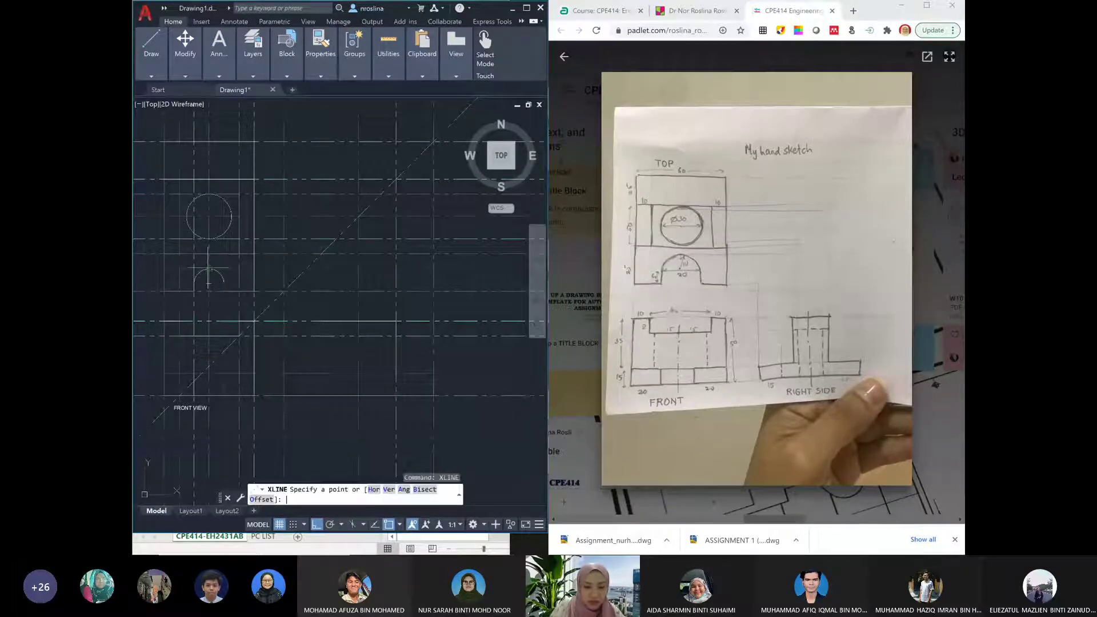
pyautogui.write('V')
pyautogui.press('Return')
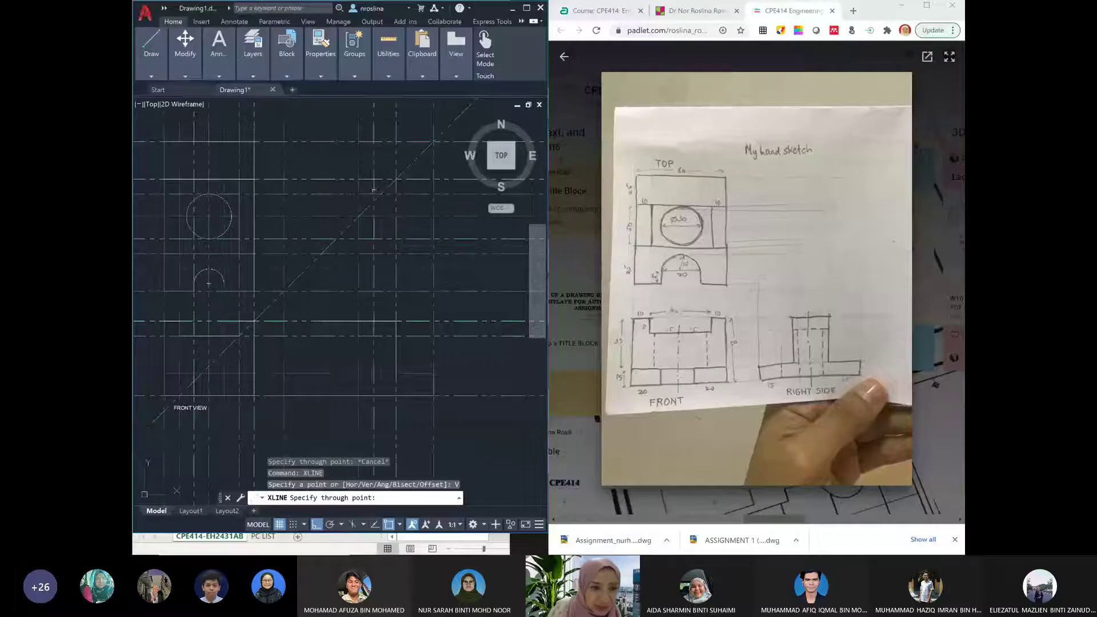
pyautogui.click(381, 194)
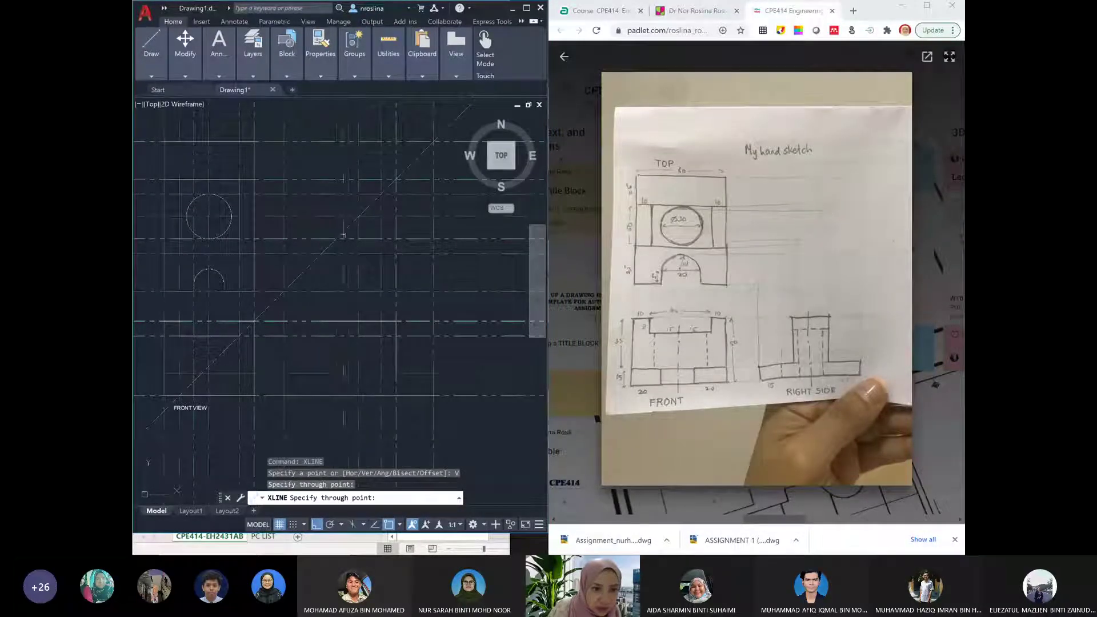
# Add vertical construction lines where the projections of the circle's lower edge and the arch's top meet the diagonal projection line
pyautogui.click(337, 239)
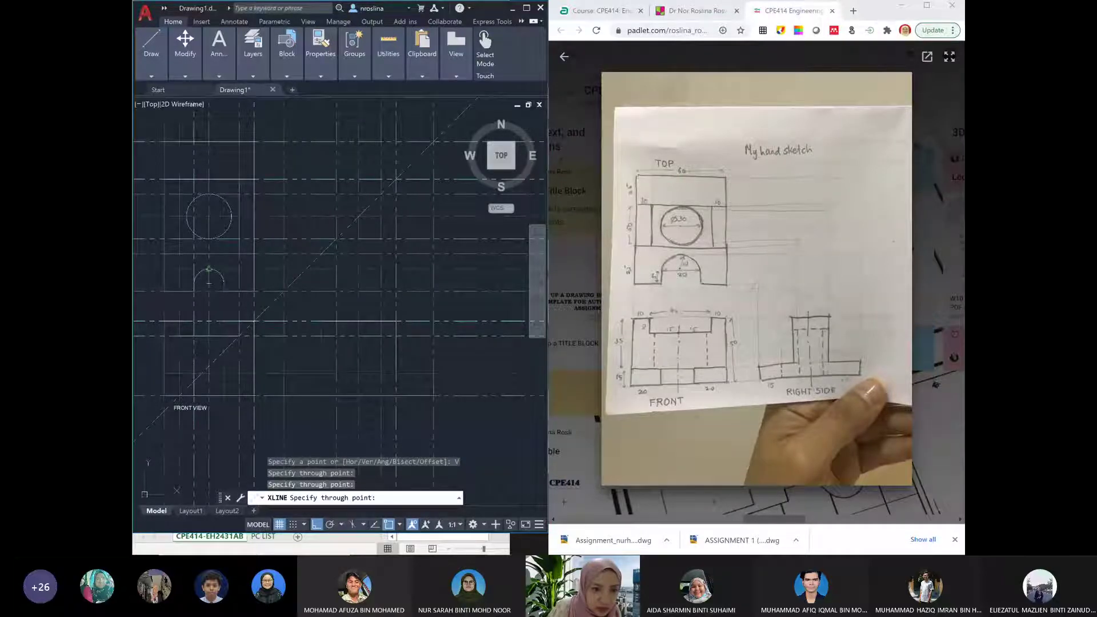
pyautogui.click(306, 268)
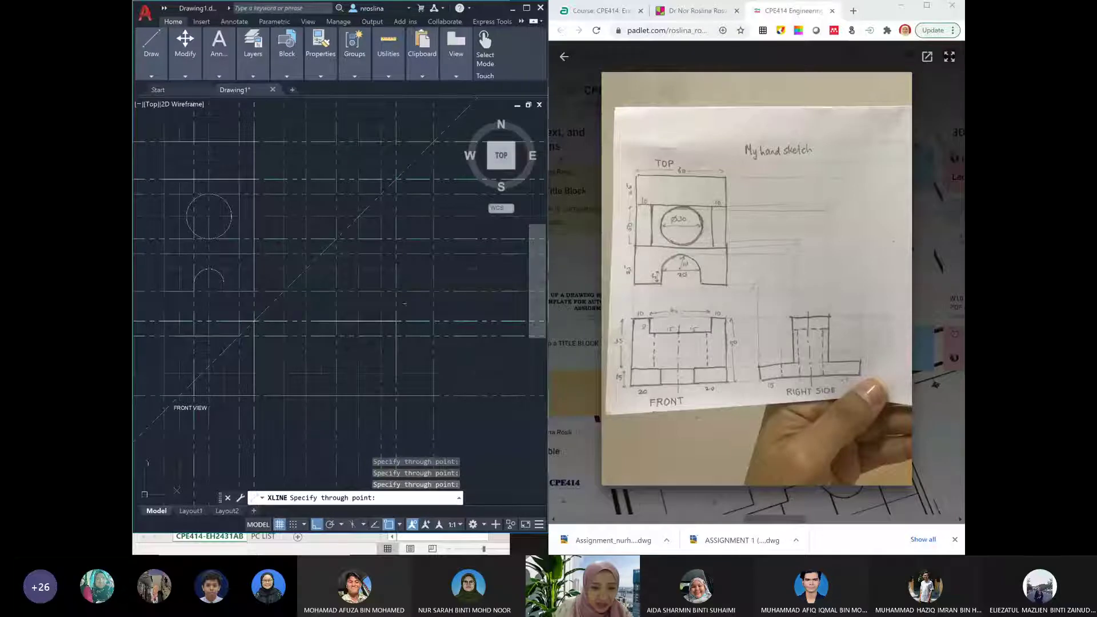
pyautogui.press('Escape')
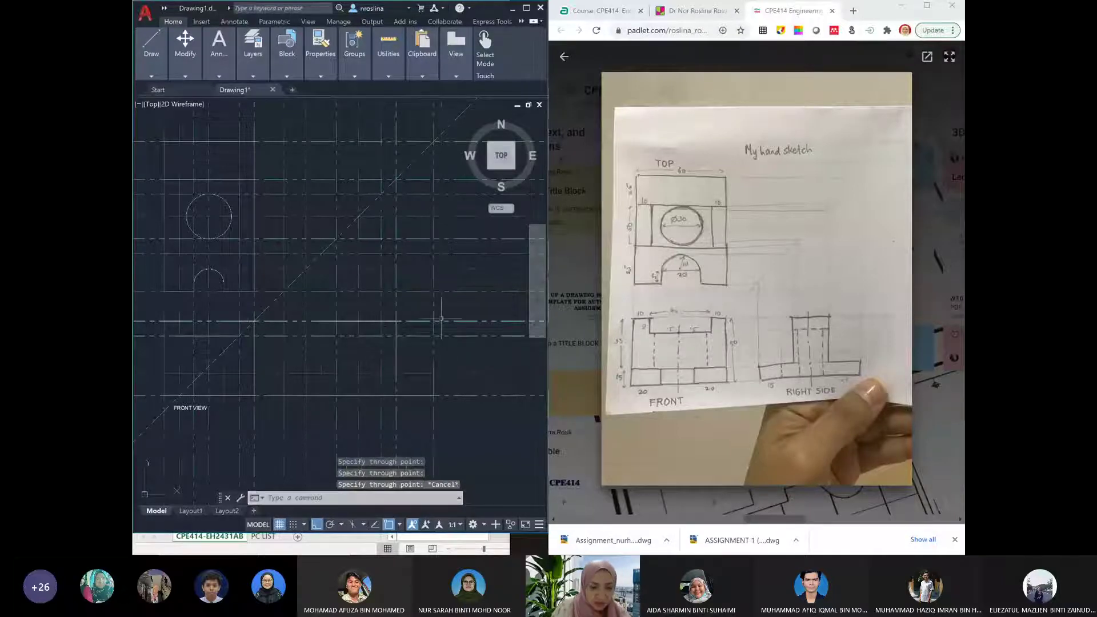
# Create a new layer named HIDDEN
pyautogui.write('la')
pyautogui.press('Return')
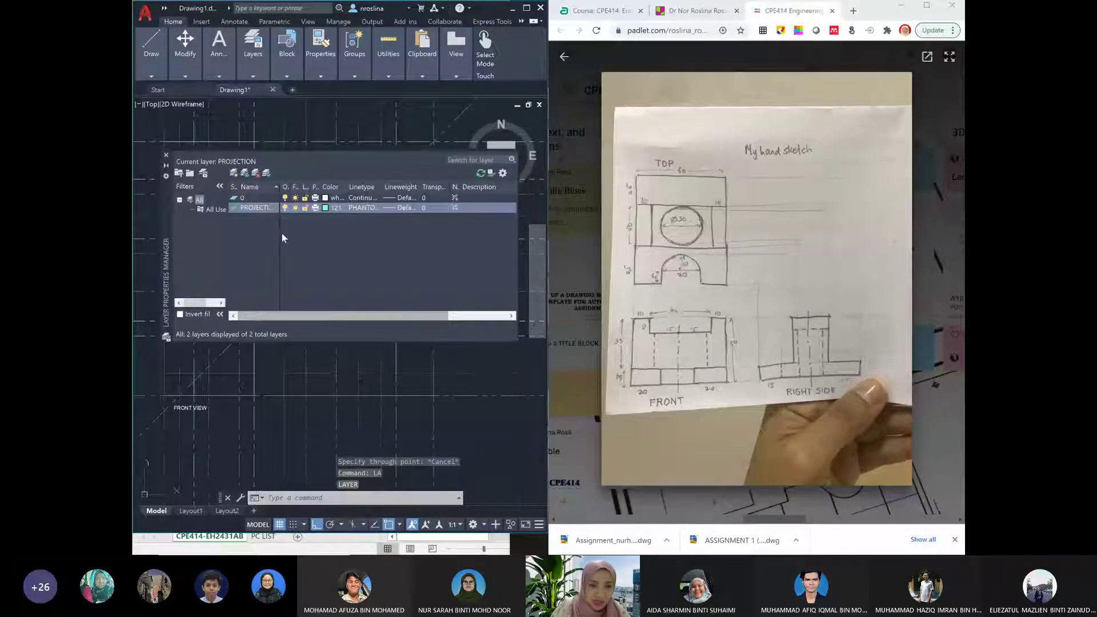
pyautogui.click(234, 173)
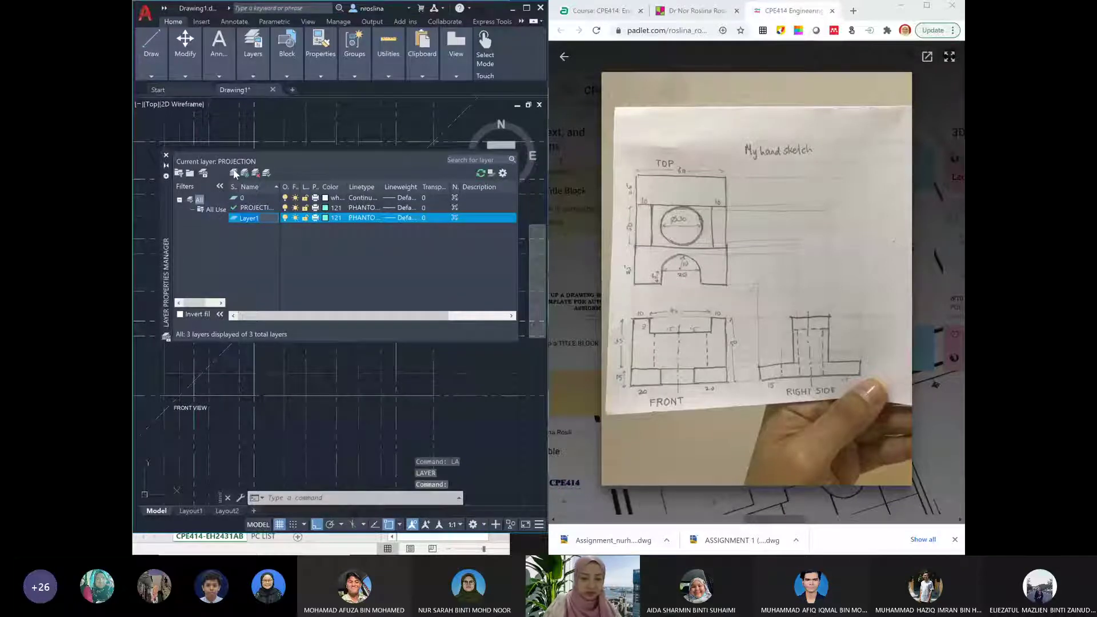
pyautogui.write('HIDEEN')
pyautogui.press('BackSpace')
pyautogui.press('BackSpace')
pyautogui.press('BackSpace')
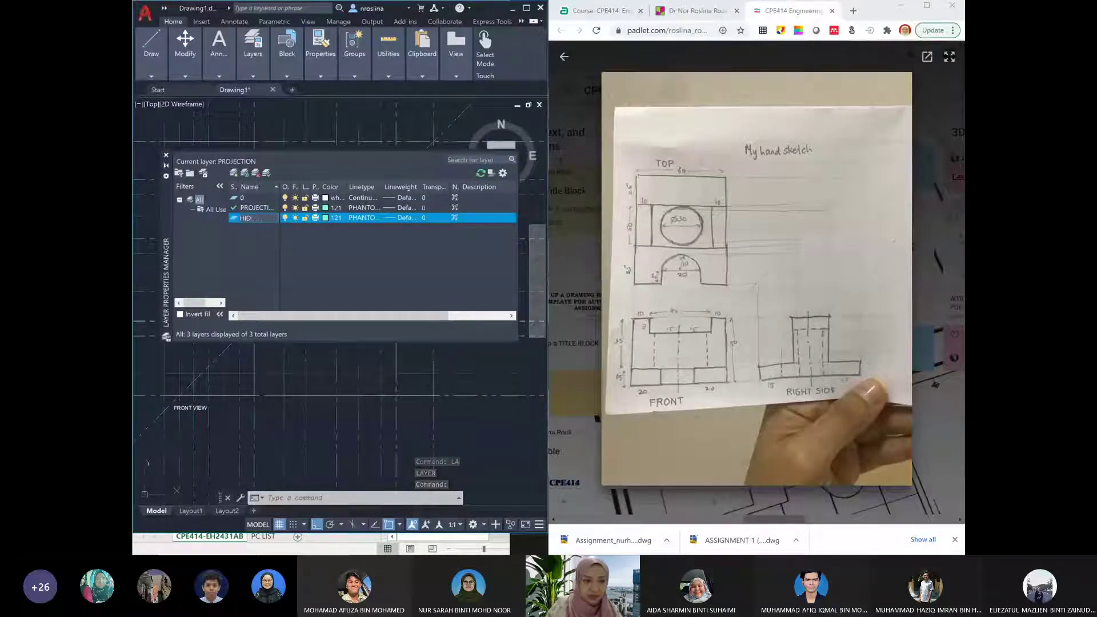
pyautogui.write('DEN')
# Load the HIDDEN linetype and assign it to the HIDDEN layer
pyautogui.click(368, 219)
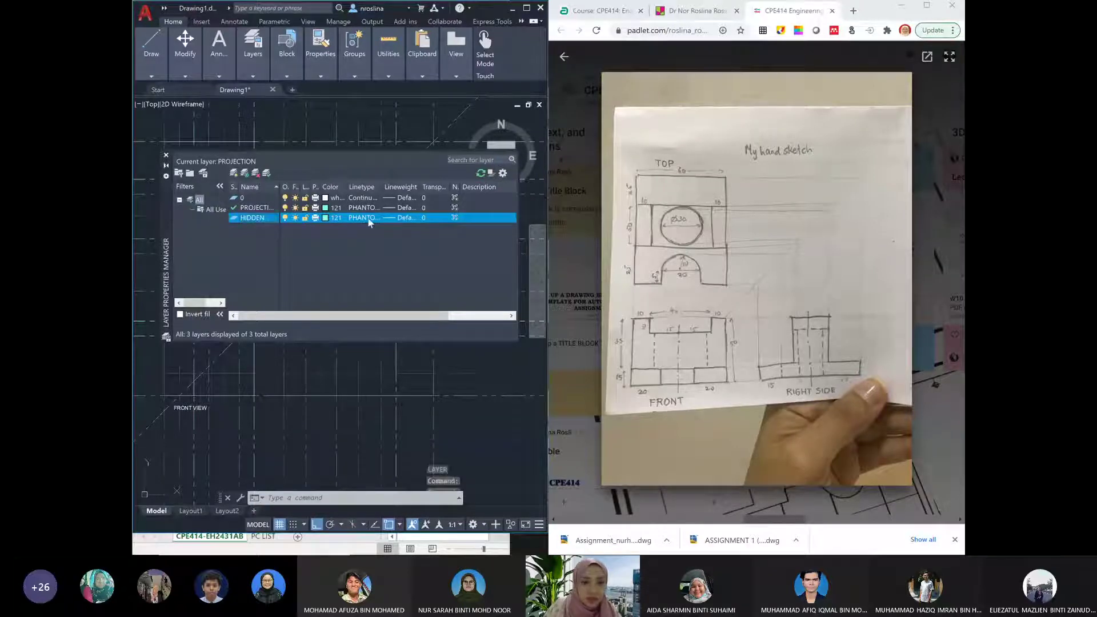
pyautogui.click(369, 221)
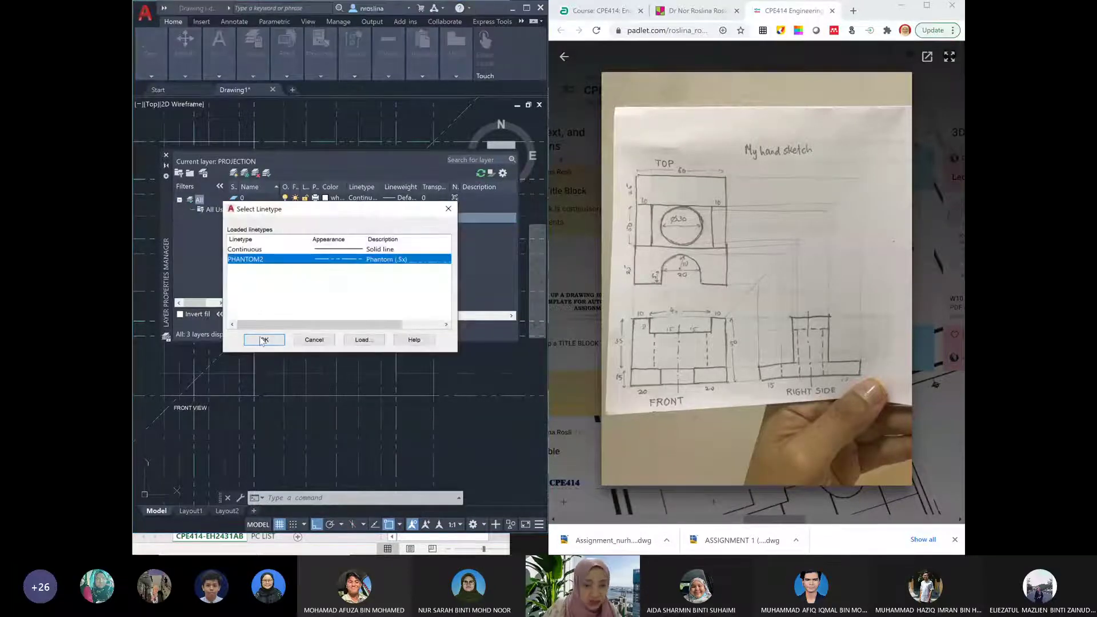
pyautogui.click(363, 340)
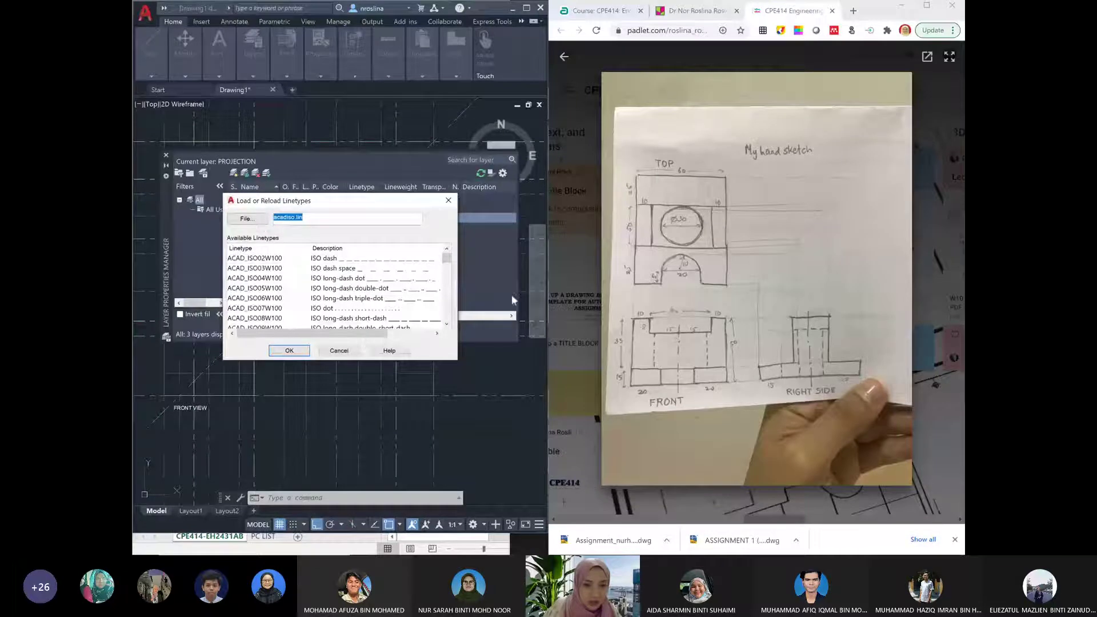
pyautogui.scroll(-12, 447, 316)
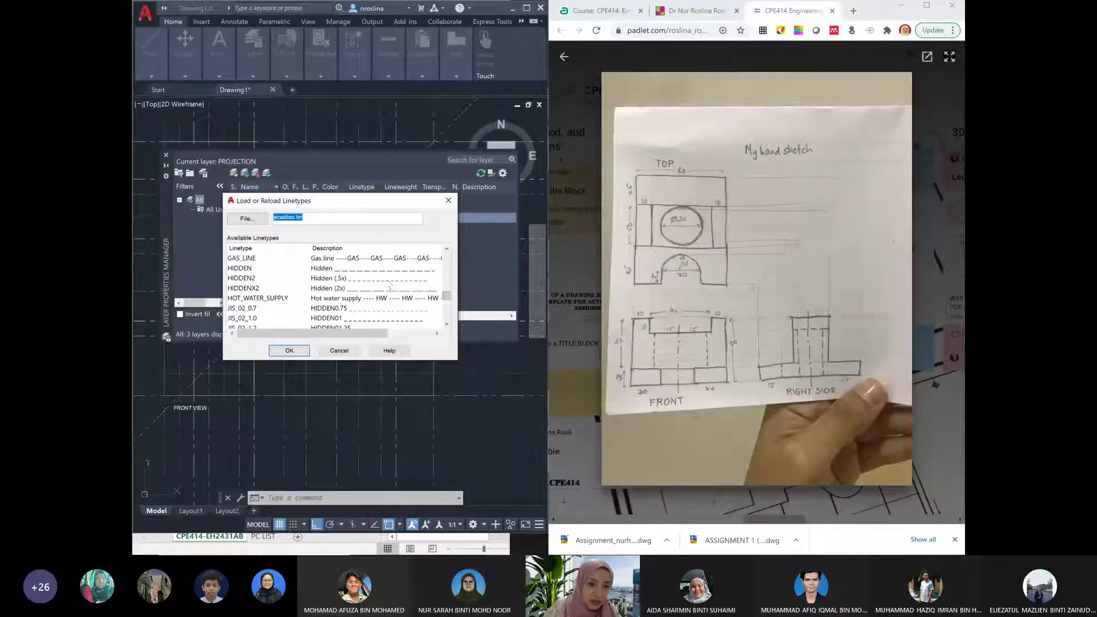
pyautogui.doubleClick(255, 270)
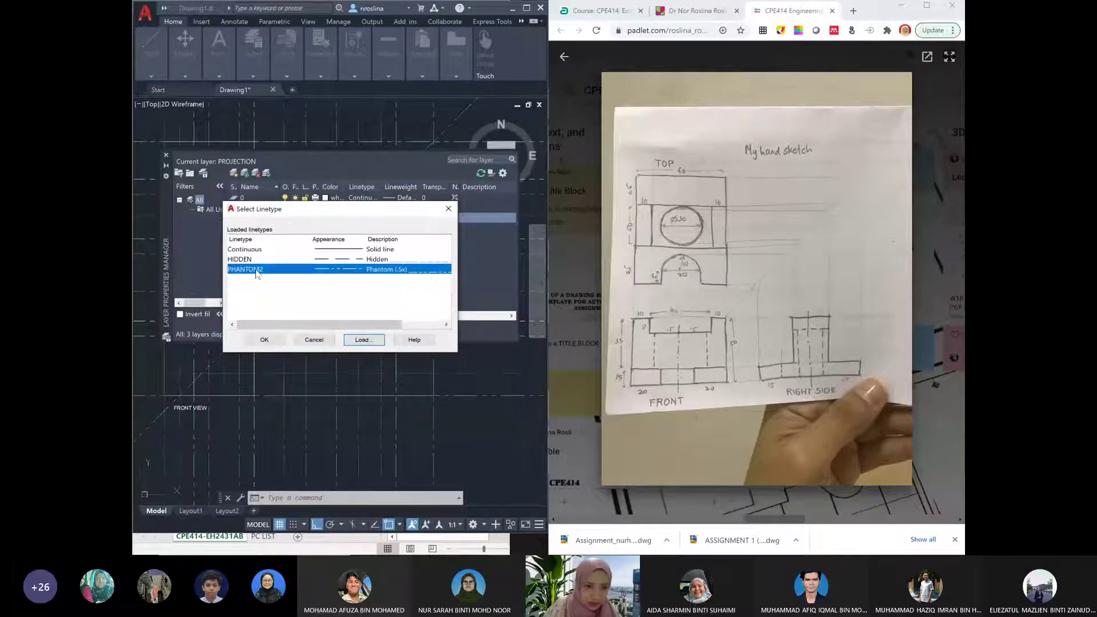
pyautogui.click(266, 260)
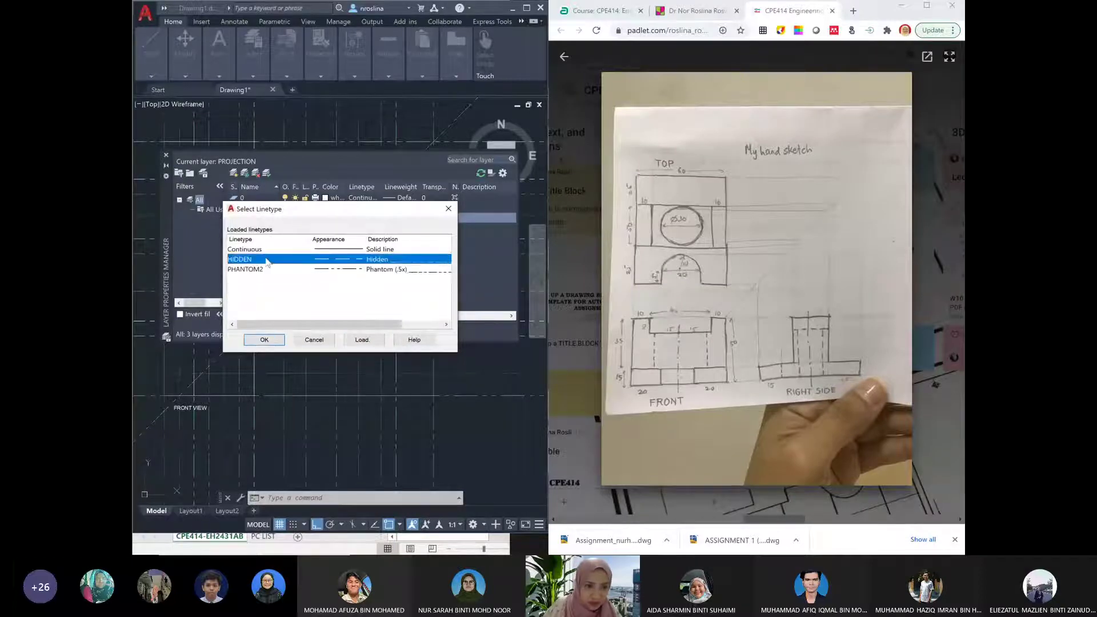
pyautogui.click(269, 340)
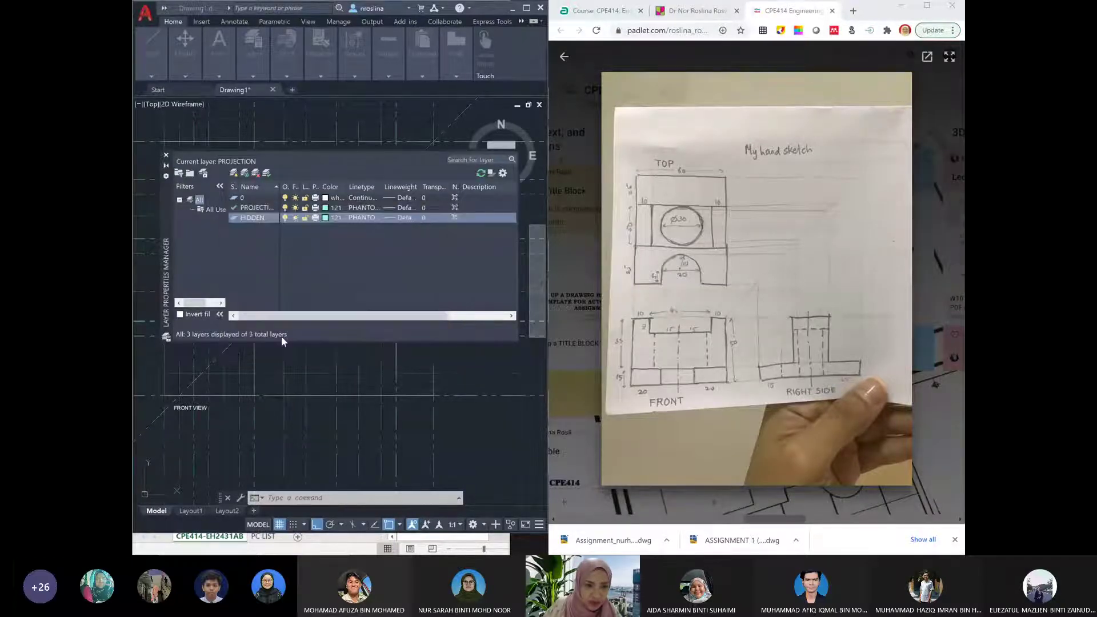
# Set the HIDDEN layer's colour to index 211
pyautogui.click(323, 218)
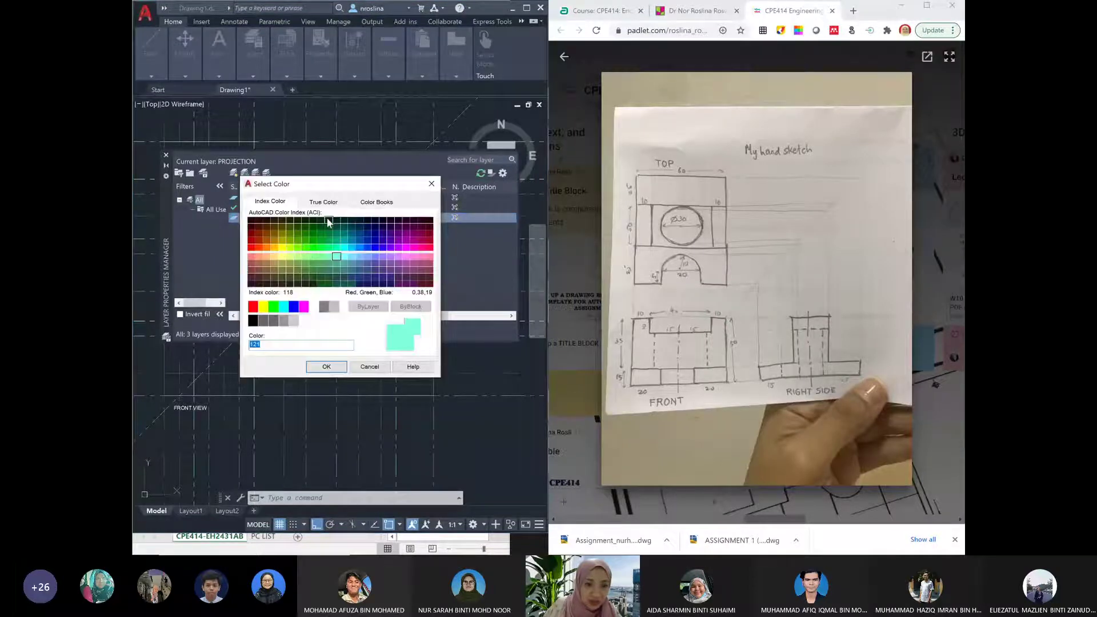
pyautogui.click(406, 257)
pyautogui.click(324, 367)
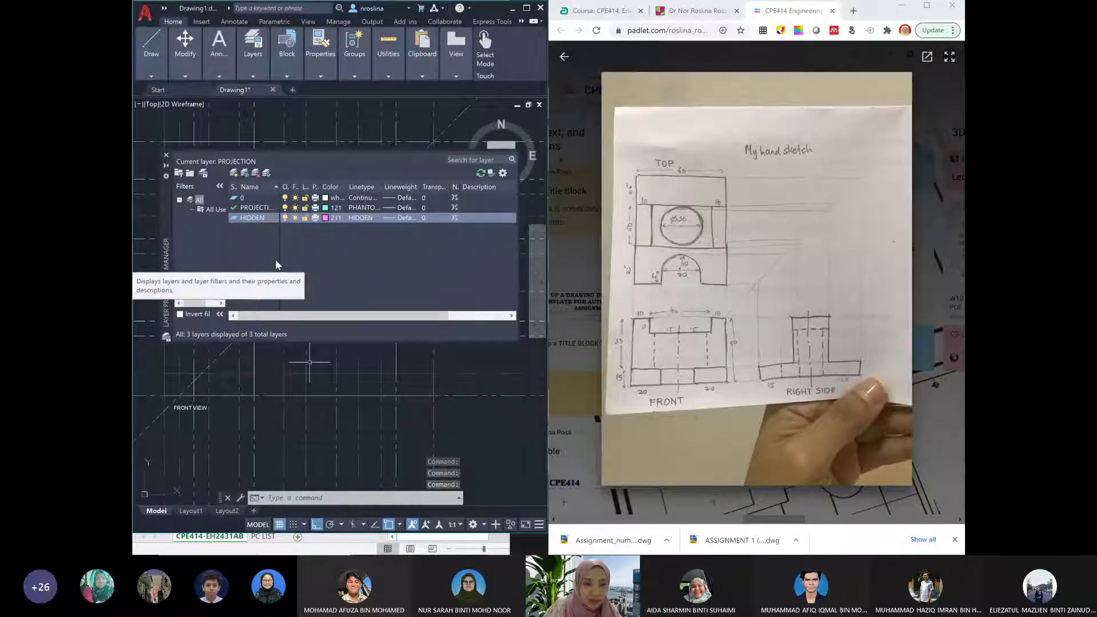
# Create a new layer named CENTER and set its colour to index 240
pyautogui.click(236, 175)
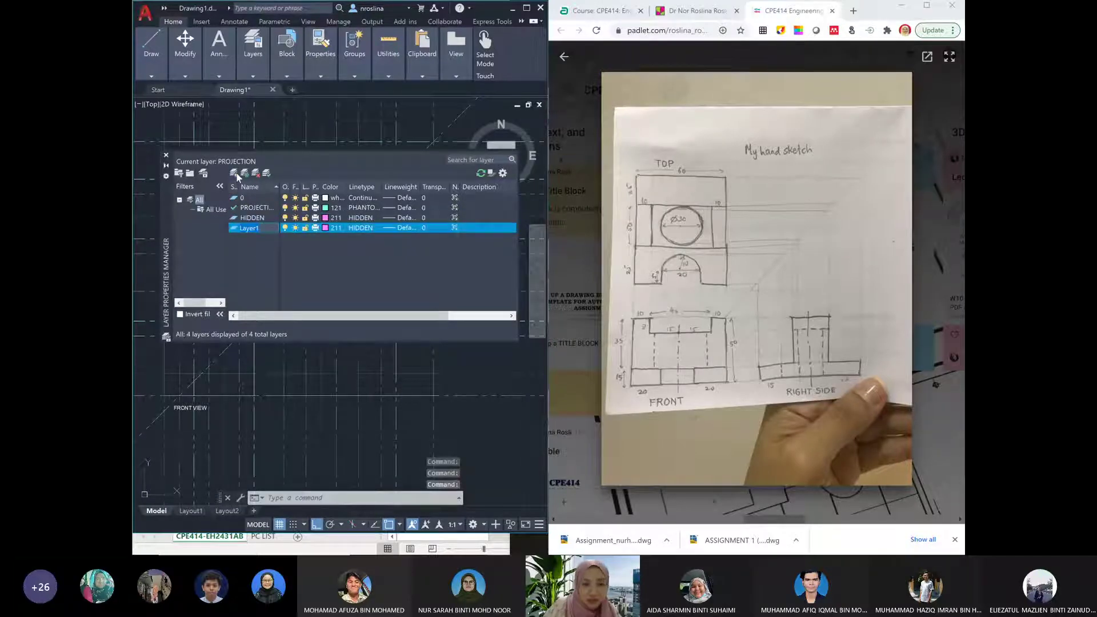
pyautogui.write('CENTER')
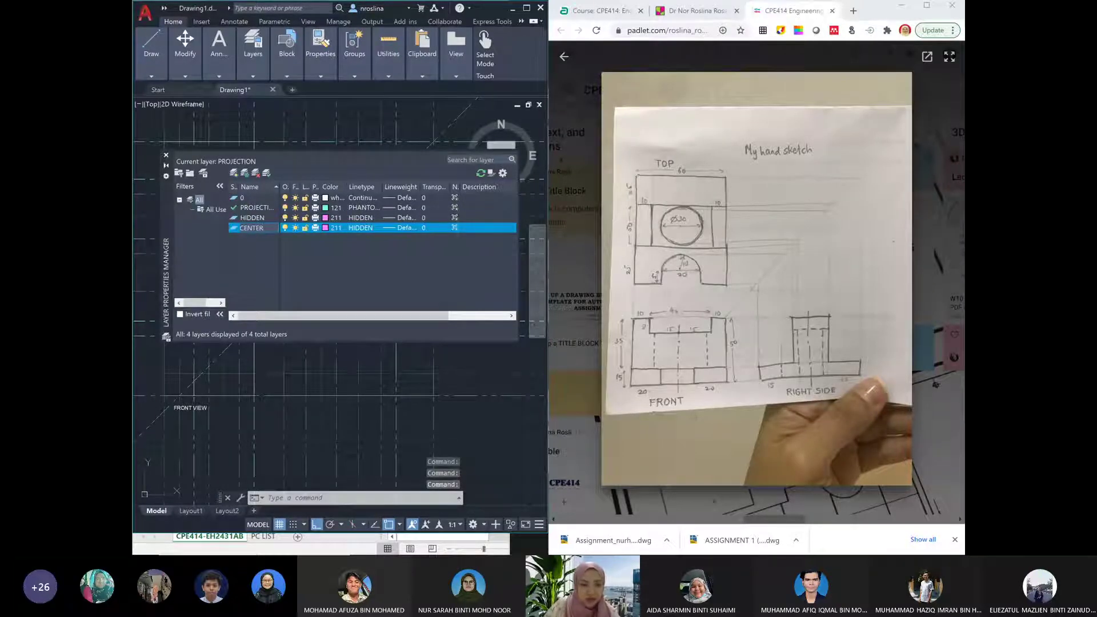
pyautogui.click(326, 227)
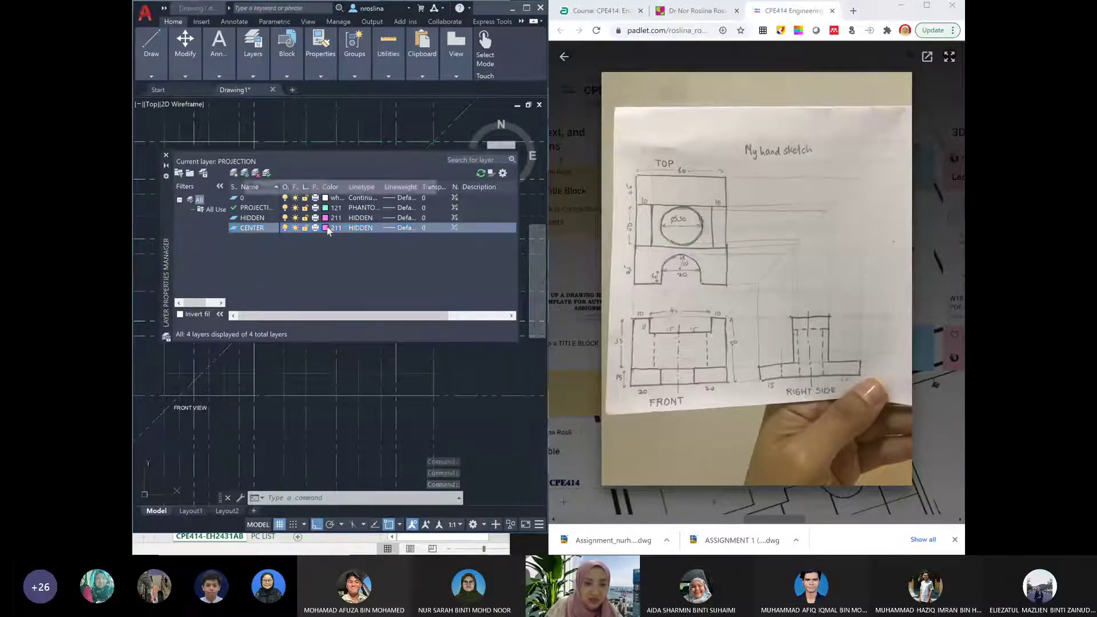
pyautogui.click(429, 249)
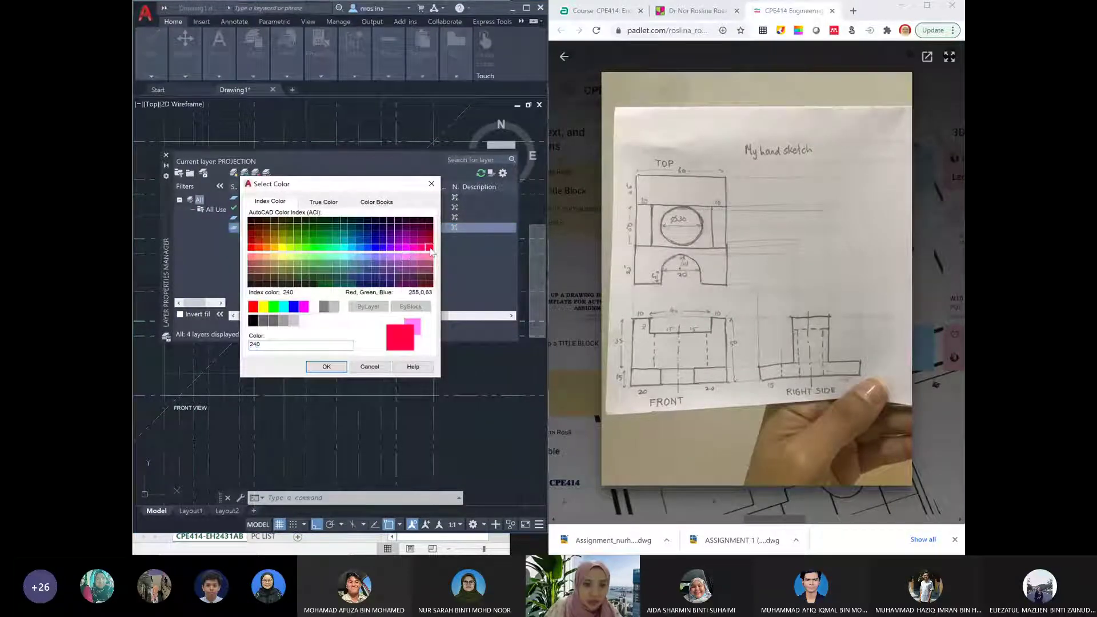
pyautogui.click(330, 368)
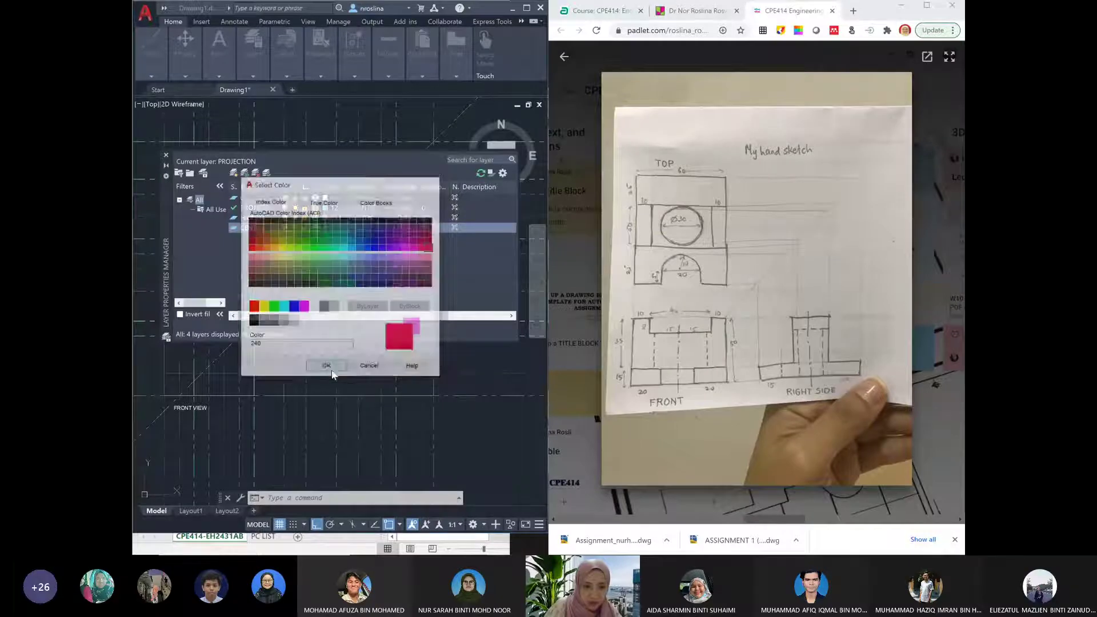
# Load the CENTER linetype and assign it to the CENTER layer
pyautogui.click(361, 228)
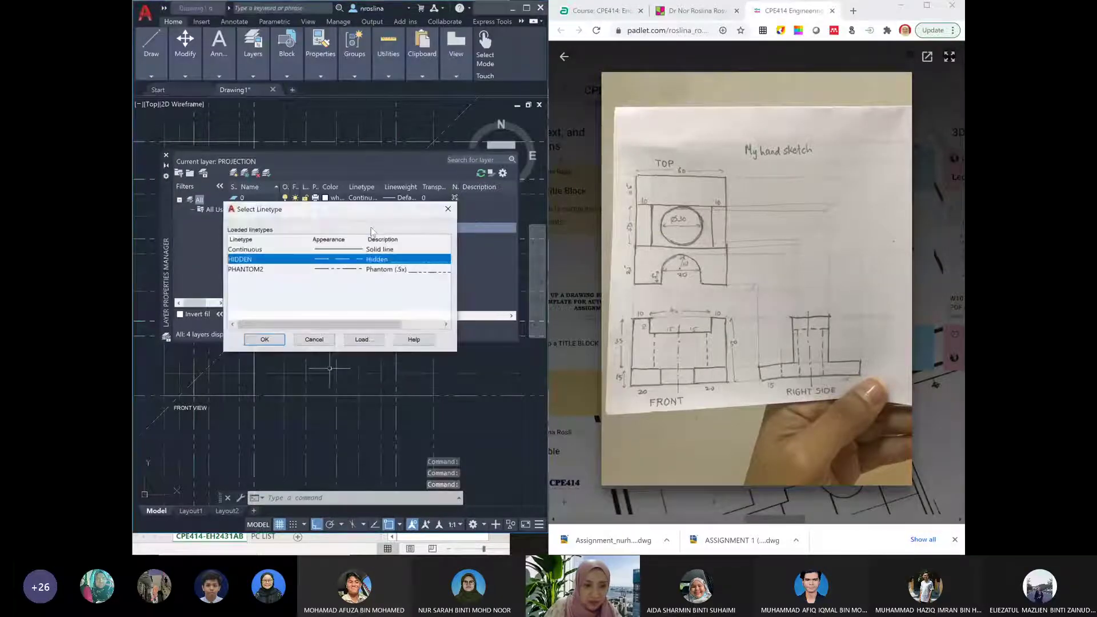
pyautogui.click(363, 340)
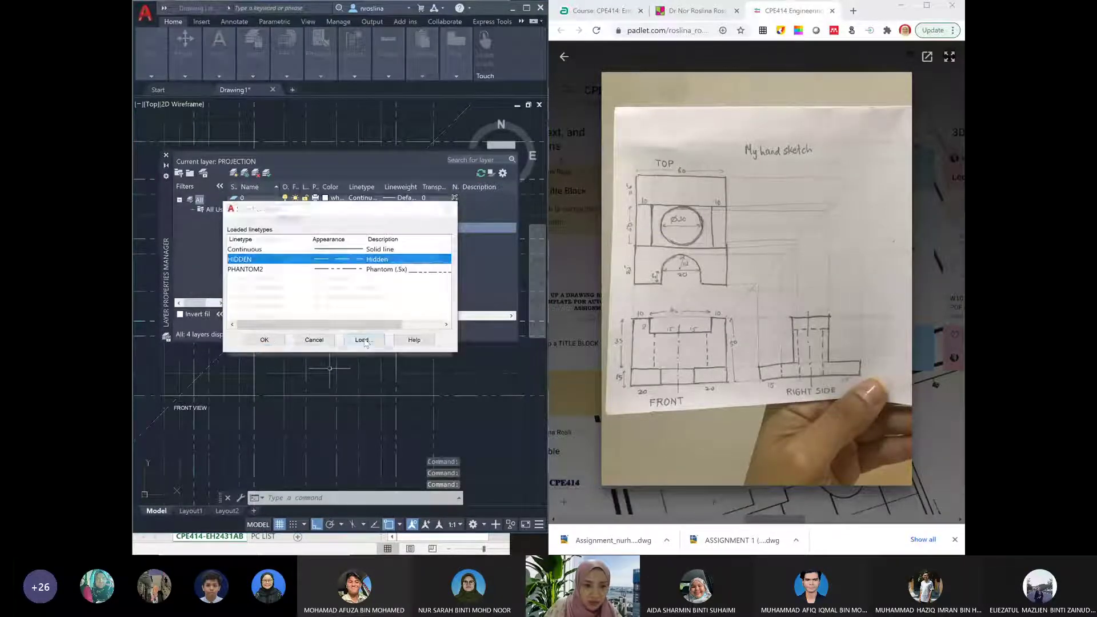
pyautogui.scroll(-7, 448, 313)
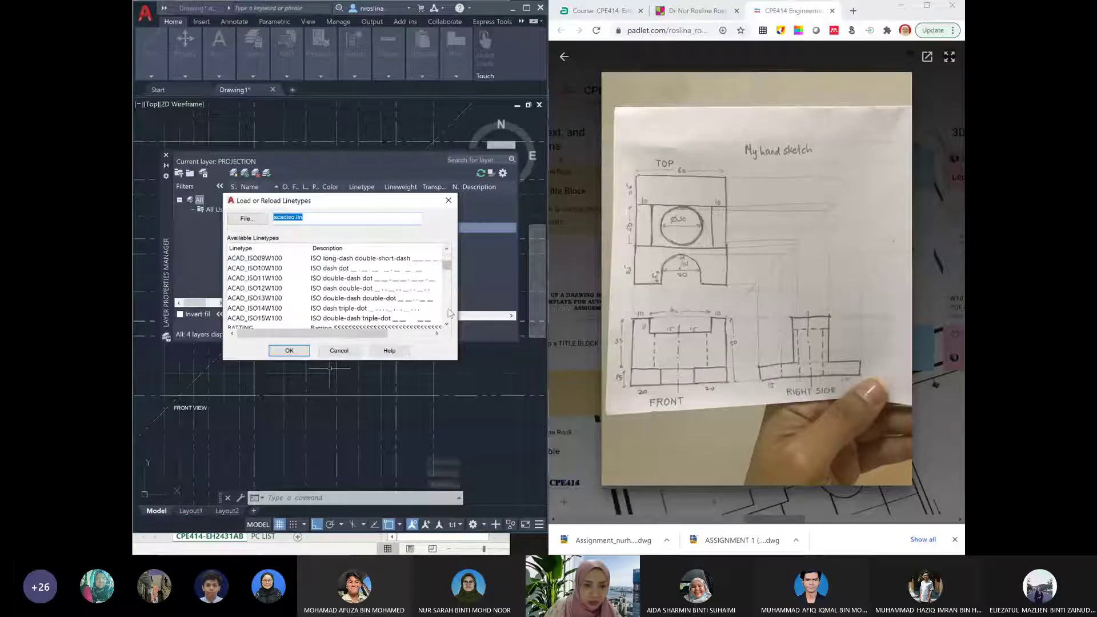
pyautogui.click(448, 261)
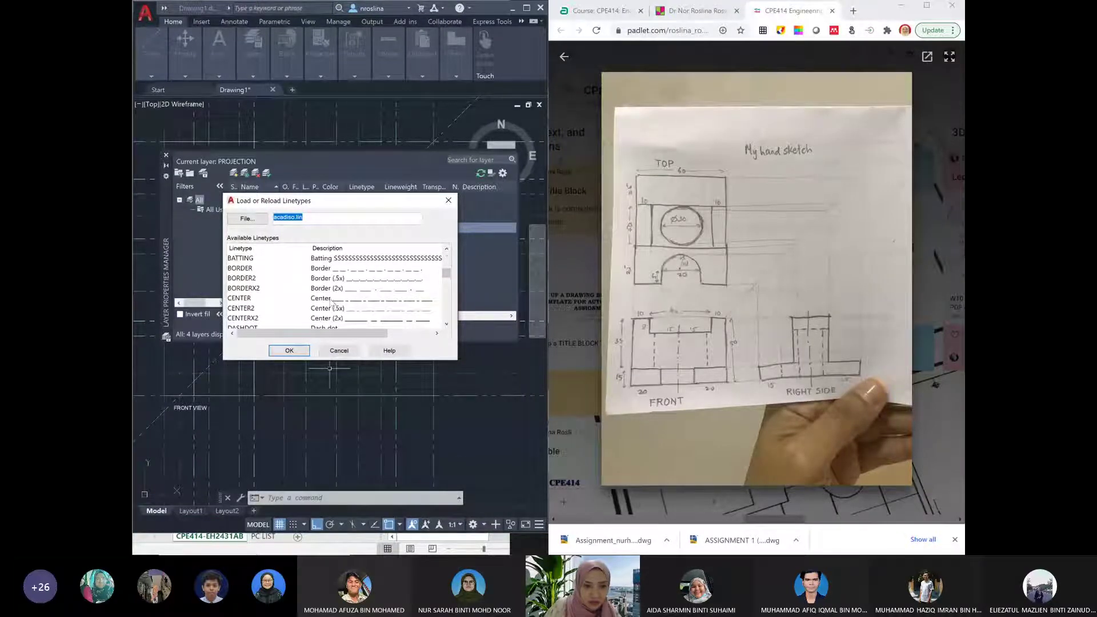
pyautogui.click(246, 298)
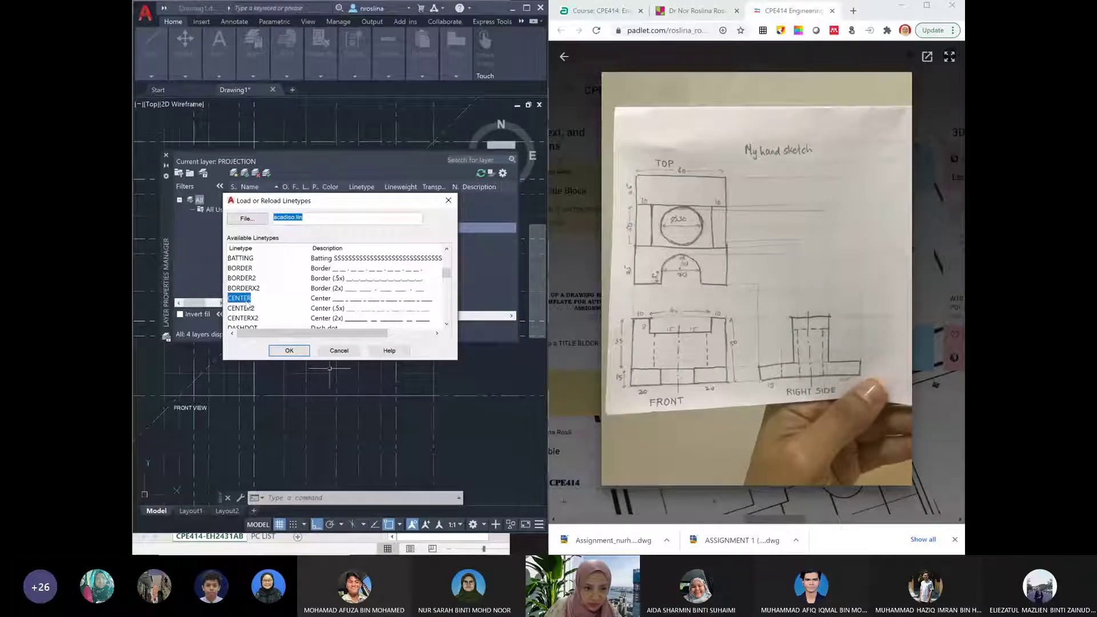
pyautogui.click(296, 352)
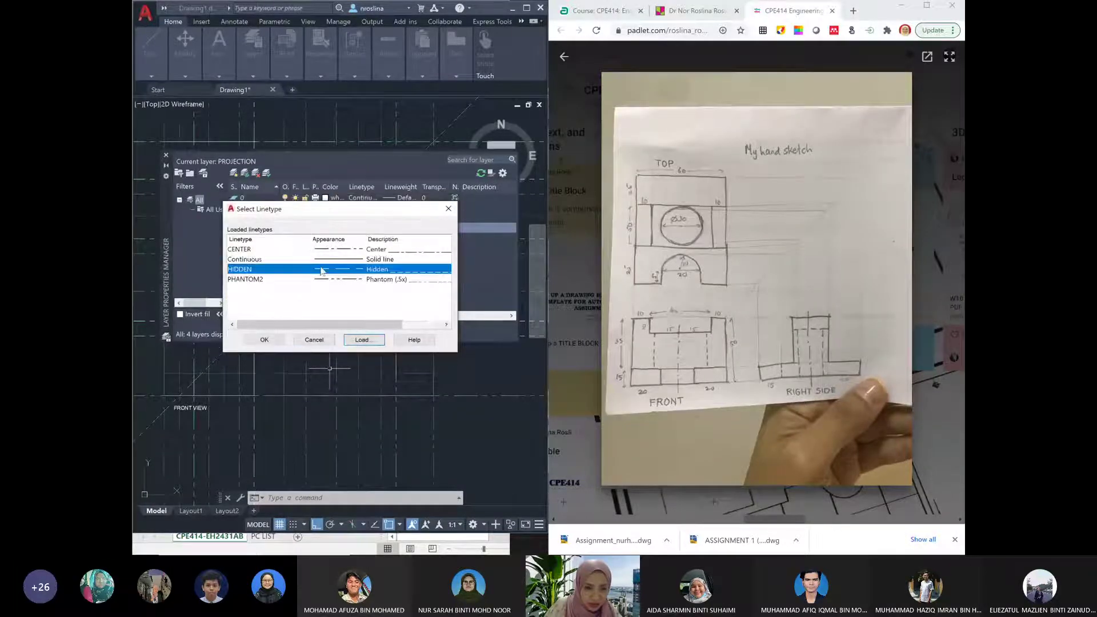
pyautogui.click(269, 250)
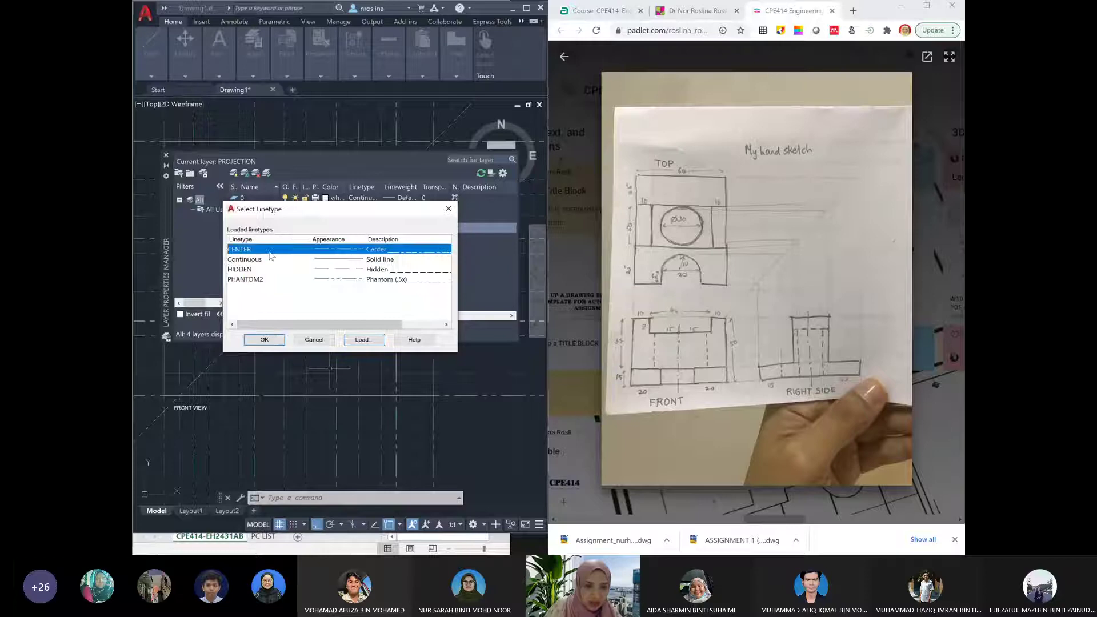
pyautogui.click(264, 339)
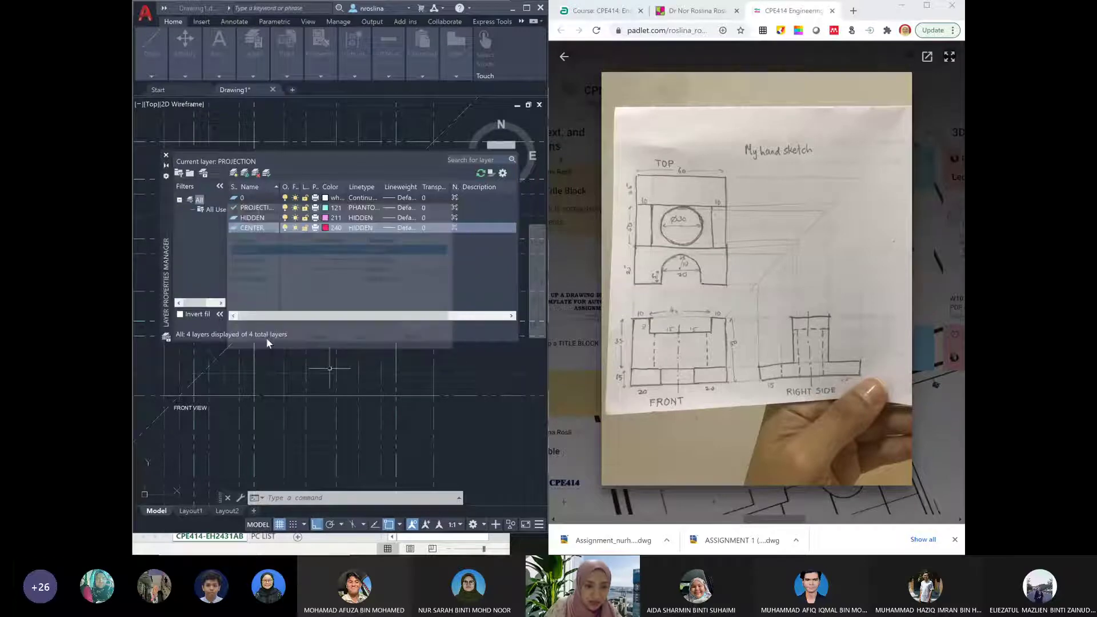
# Make HIDDEN the current layer and close the layer manager
pyautogui.click(237, 219)
pyautogui.doubleClick(237, 220)
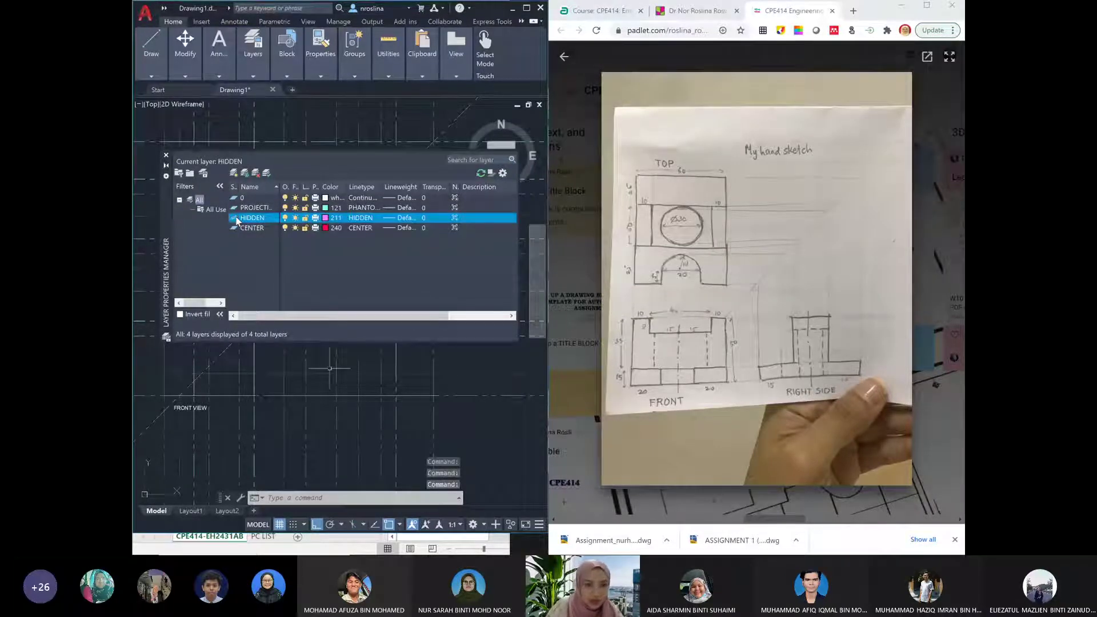
pyautogui.click(166, 155)
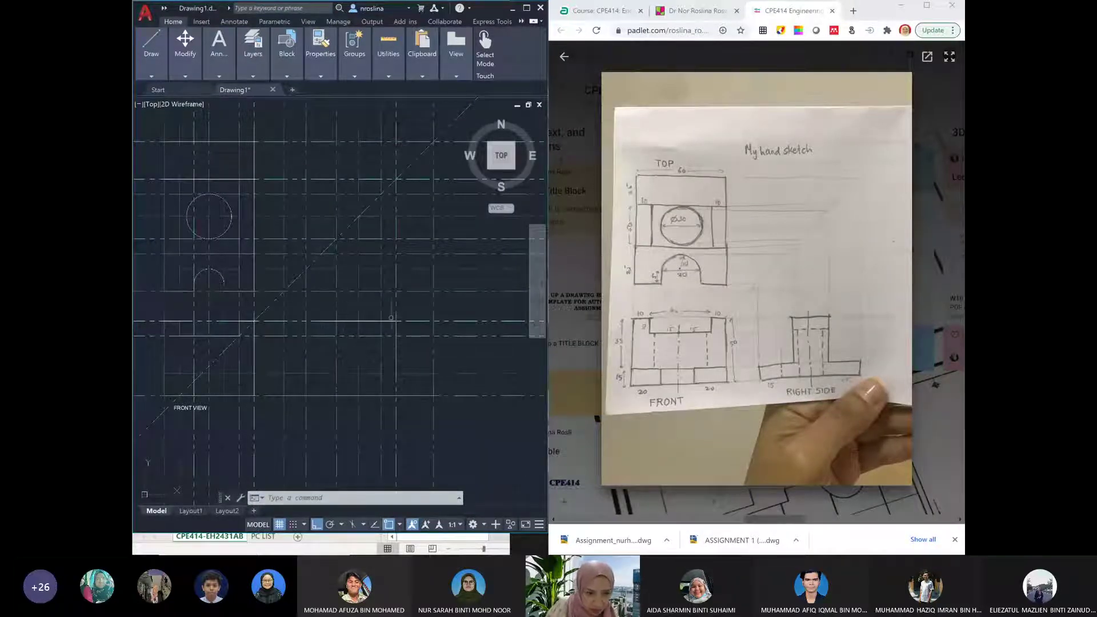
# Draw the hole's two vertical hidden edge lines in the right side view, from its upper edge down to the base line
pyautogui.write('LI')
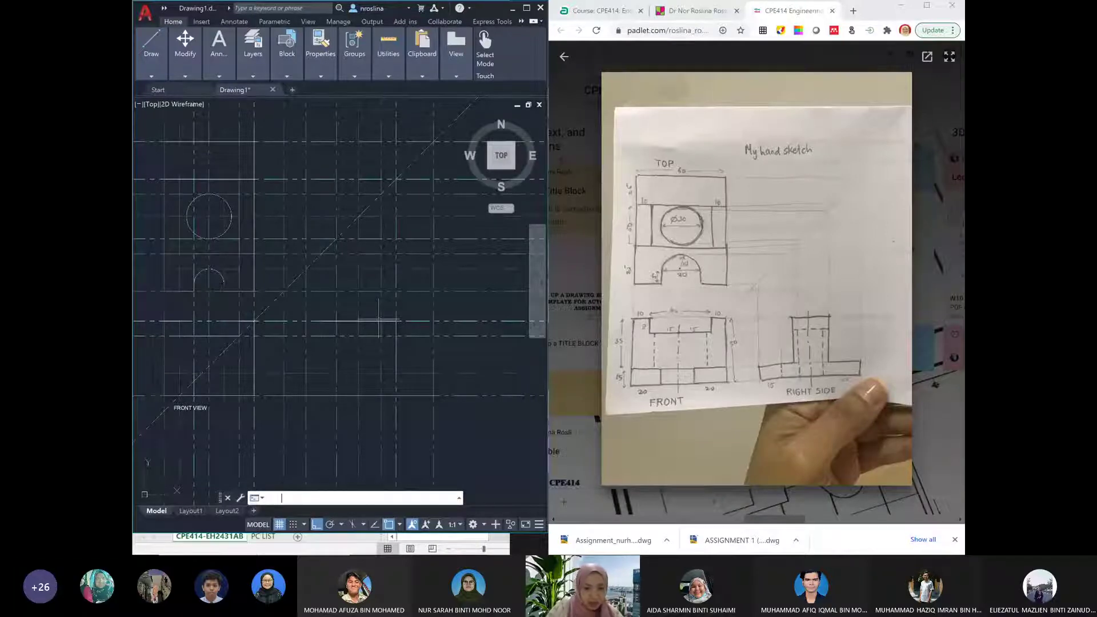
pyautogui.press('Return')
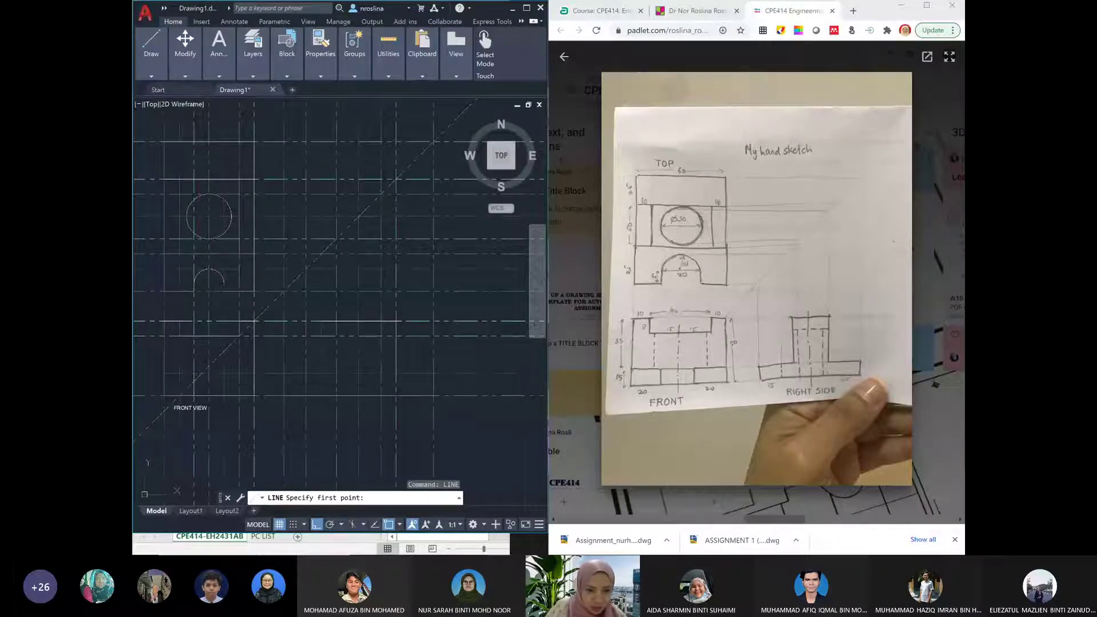
pyautogui.click(380, 395)
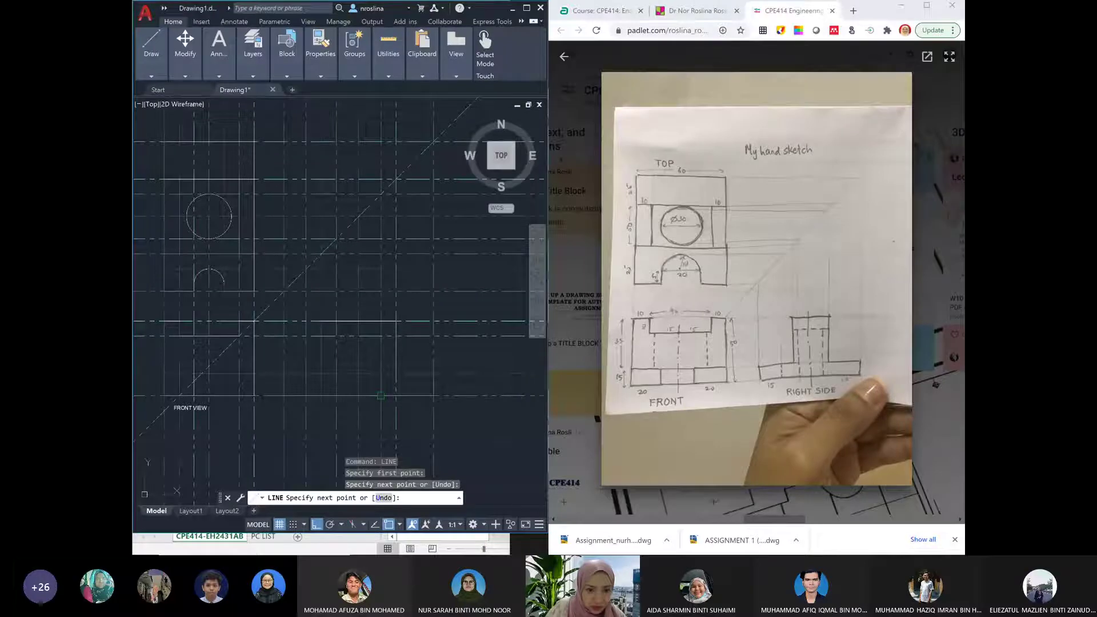
pyautogui.press('Escape')
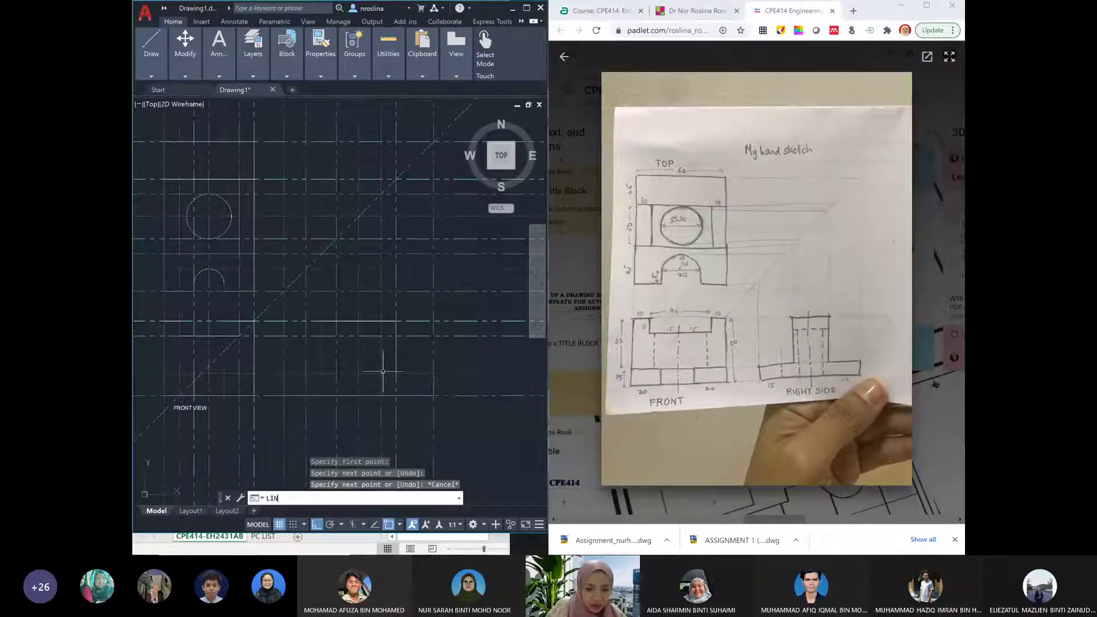
pyautogui.press('Return')
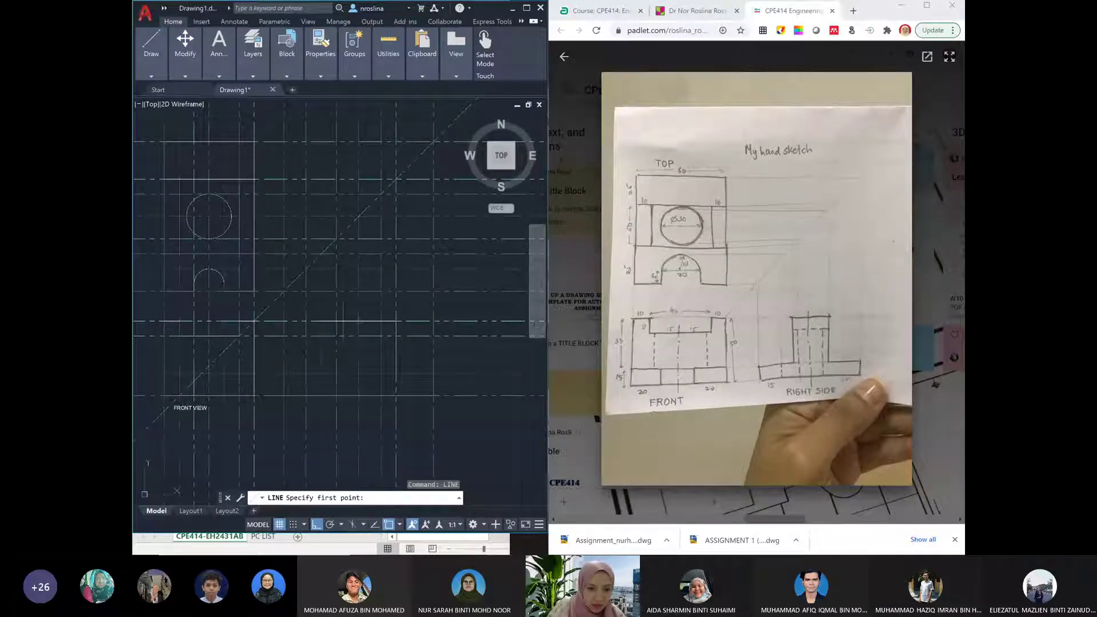
pyautogui.click(335, 321)
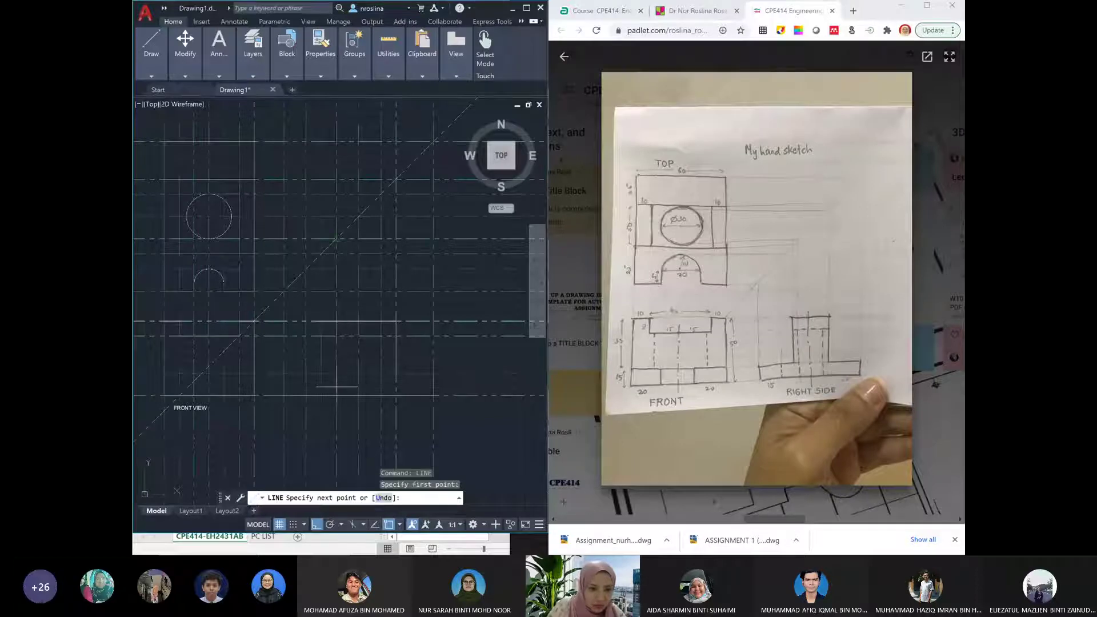
pyautogui.click(336, 396)
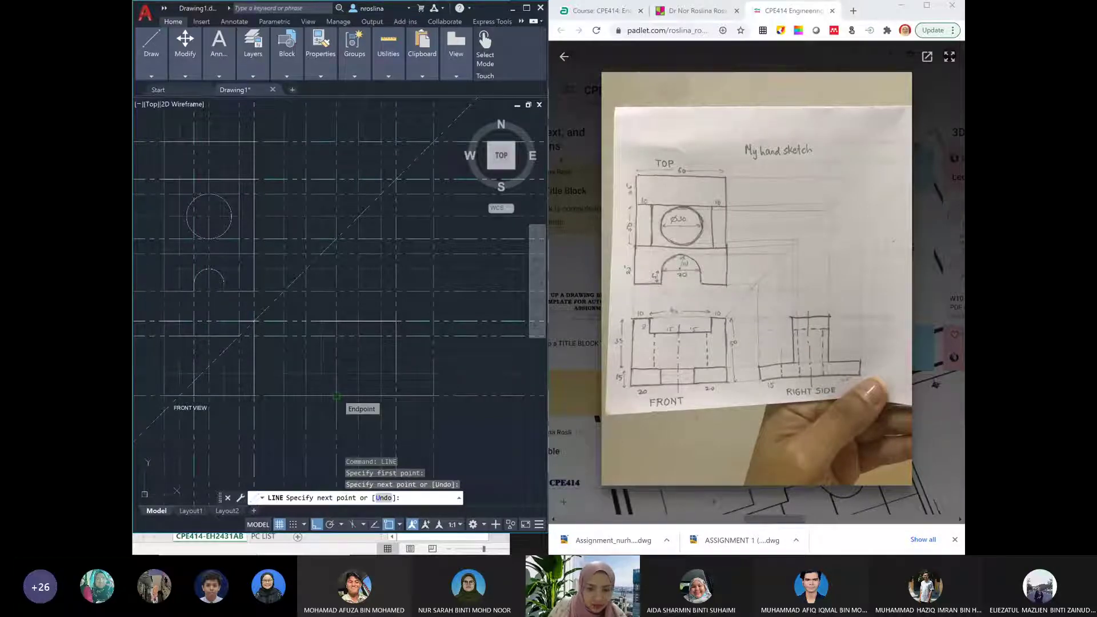
pyautogui.press('Return')
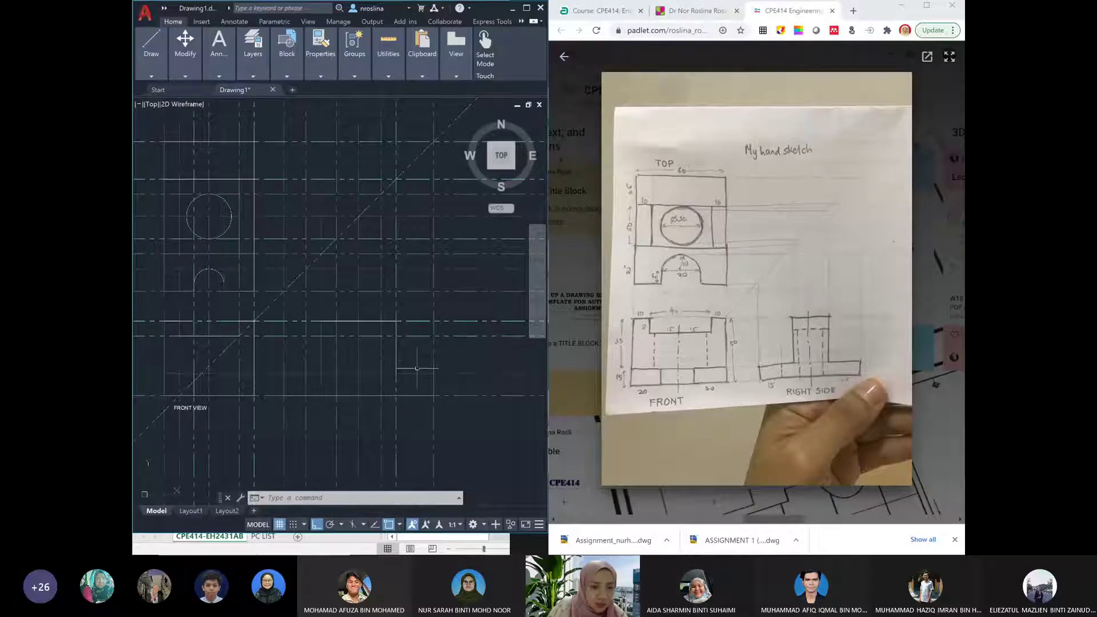
# Make CENTER the current layer and close the layer manager
pyautogui.write('LA')
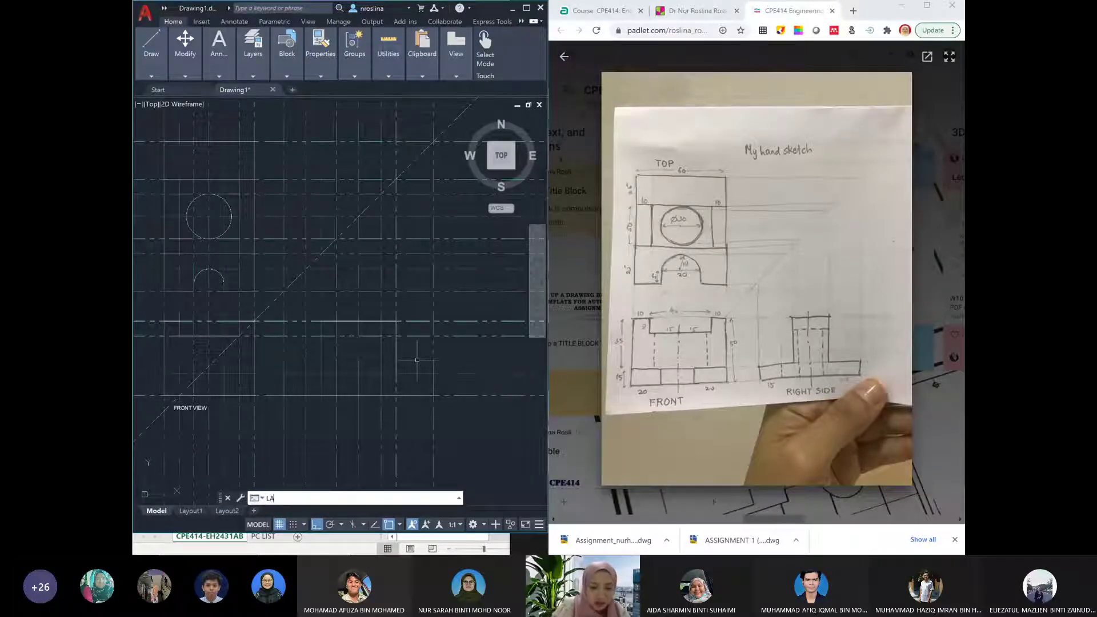
pyautogui.press('Return')
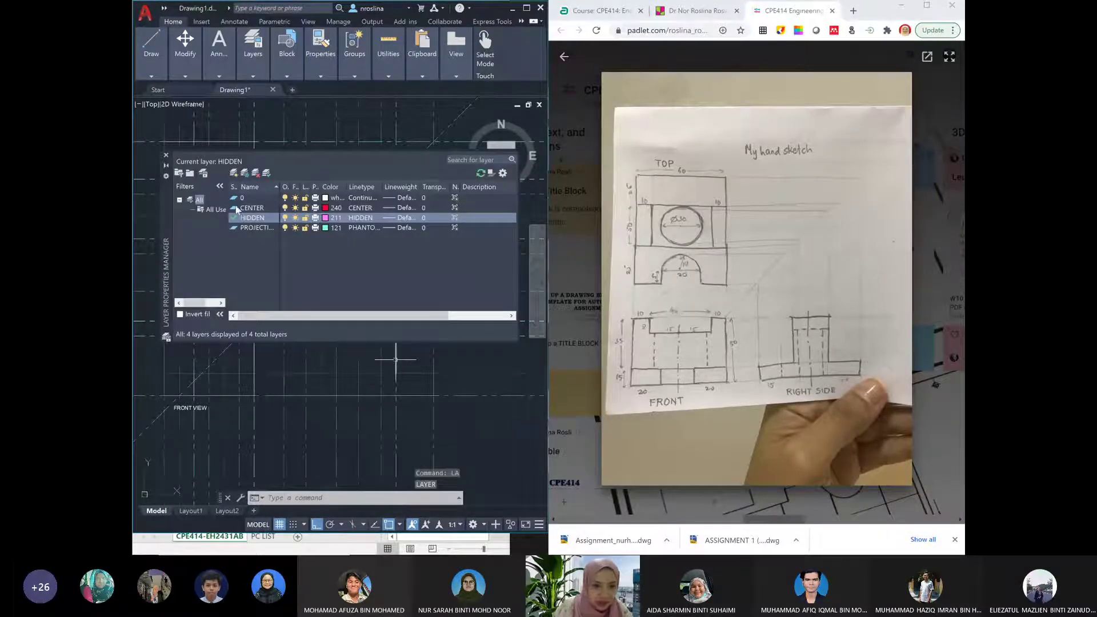
pyautogui.click(235, 211)
pyautogui.doubleClick(234, 210)
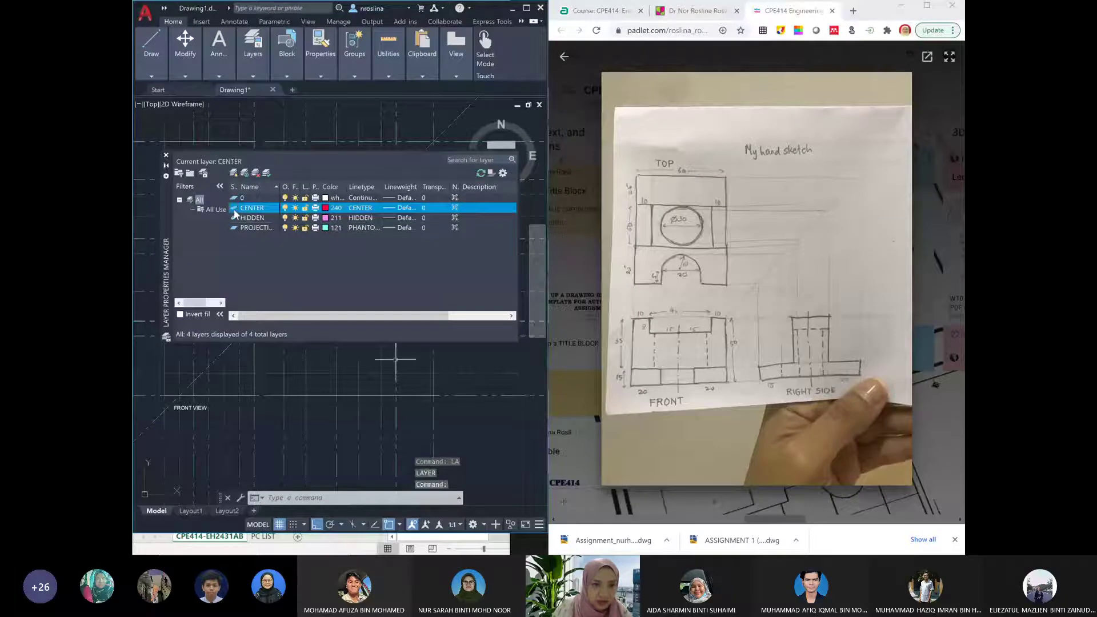
pyautogui.click(165, 155)
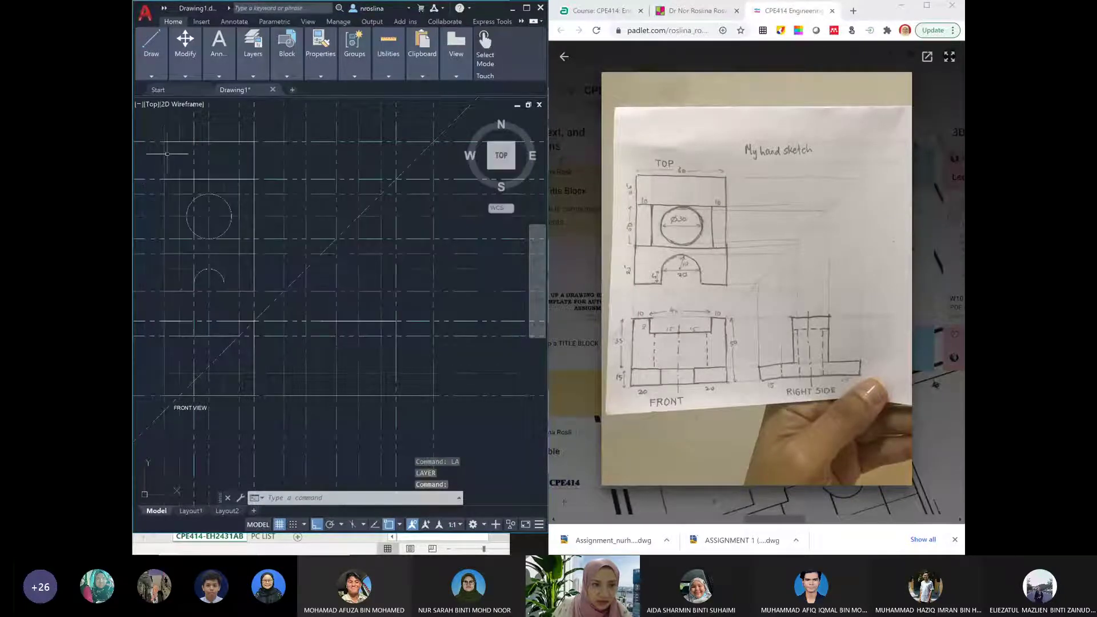
# Draw the hole's vertical center line midway between the two hidden lines in the right side view, down to the base line
pyautogui.write('LINE')
pyautogui.press('Return')
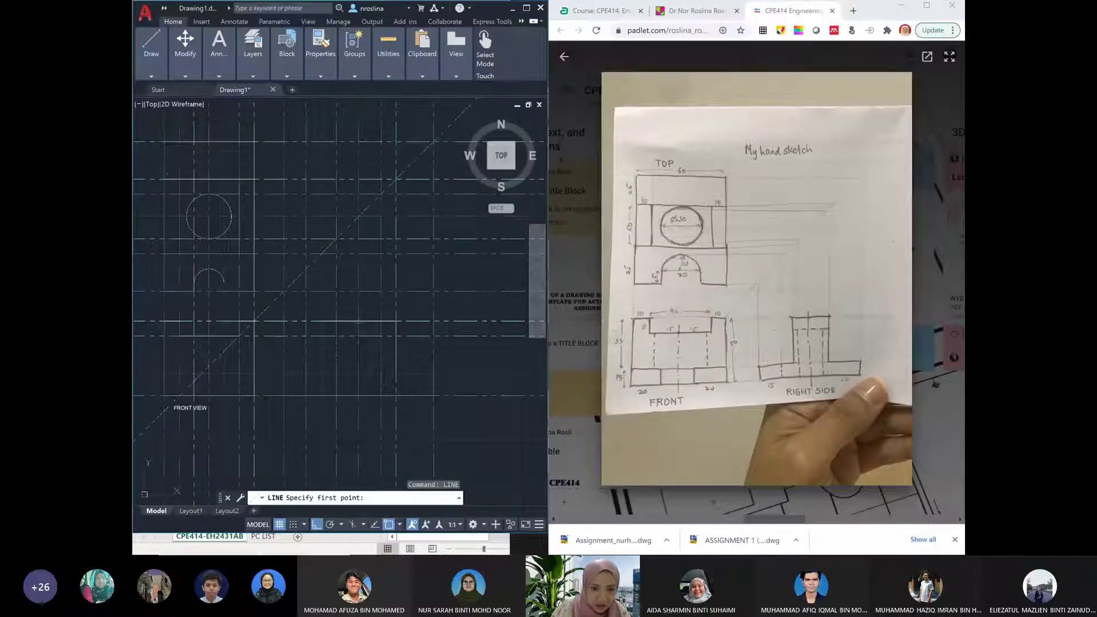
pyautogui.click(254, 395)
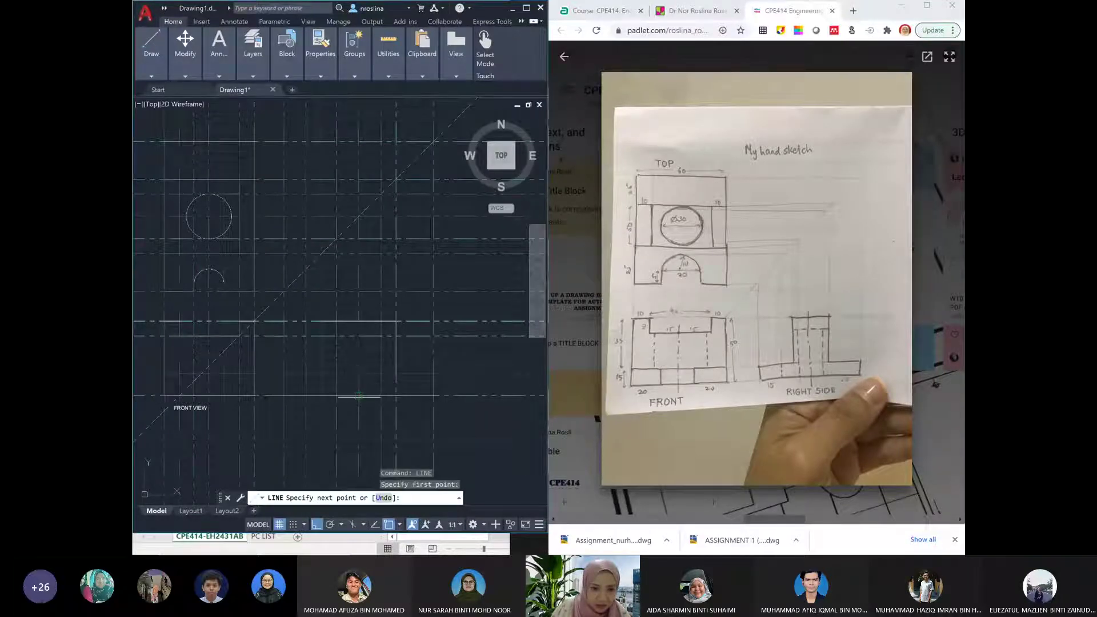
pyautogui.press('Escape')
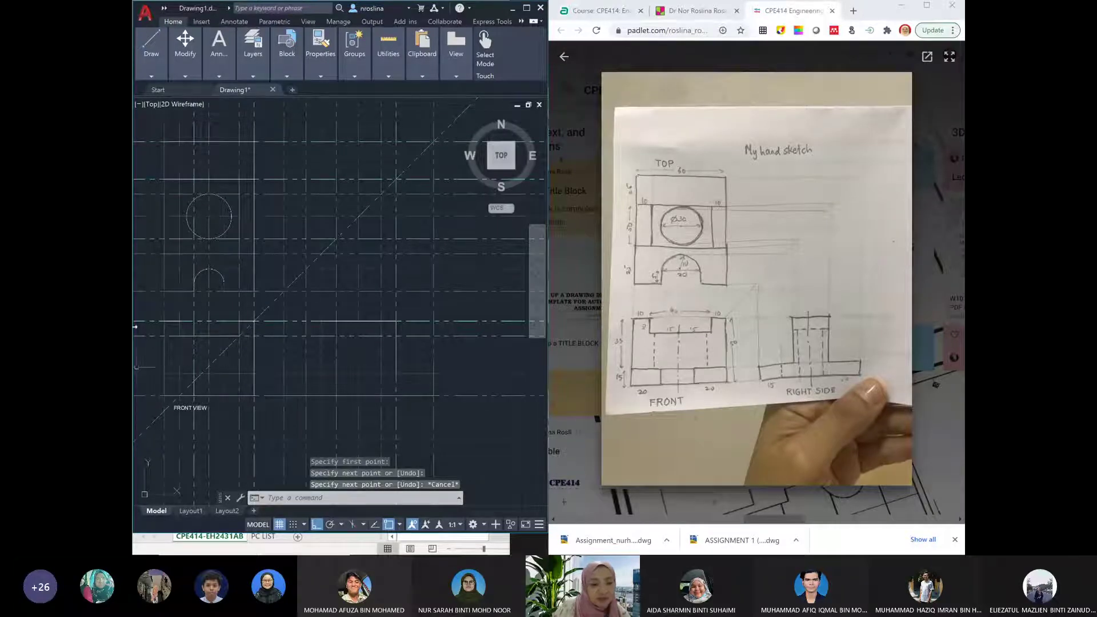
# Turn off the PROJECTION layer and close the layer manager to check the views without construction lines
pyautogui.write('LA')
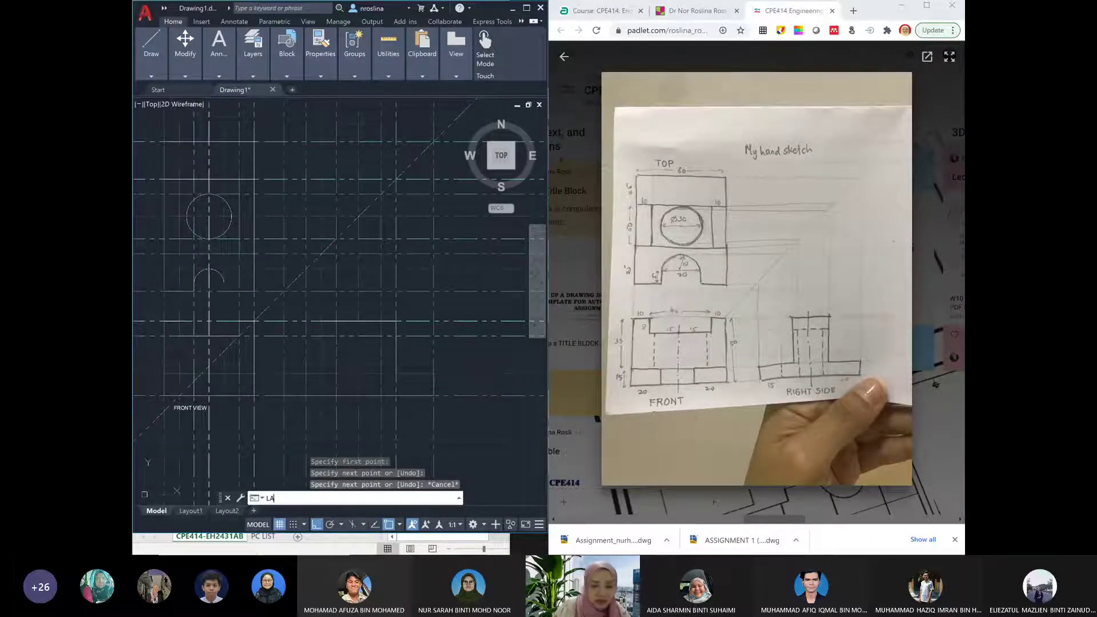
pyautogui.press('Return')
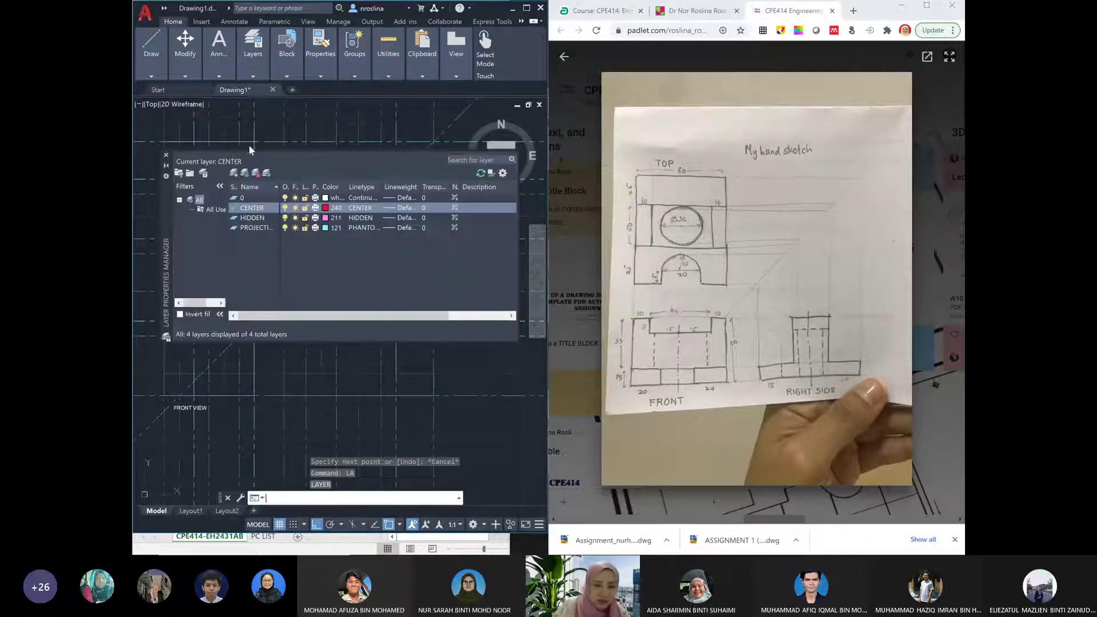
pyautogui.click(283, 228)
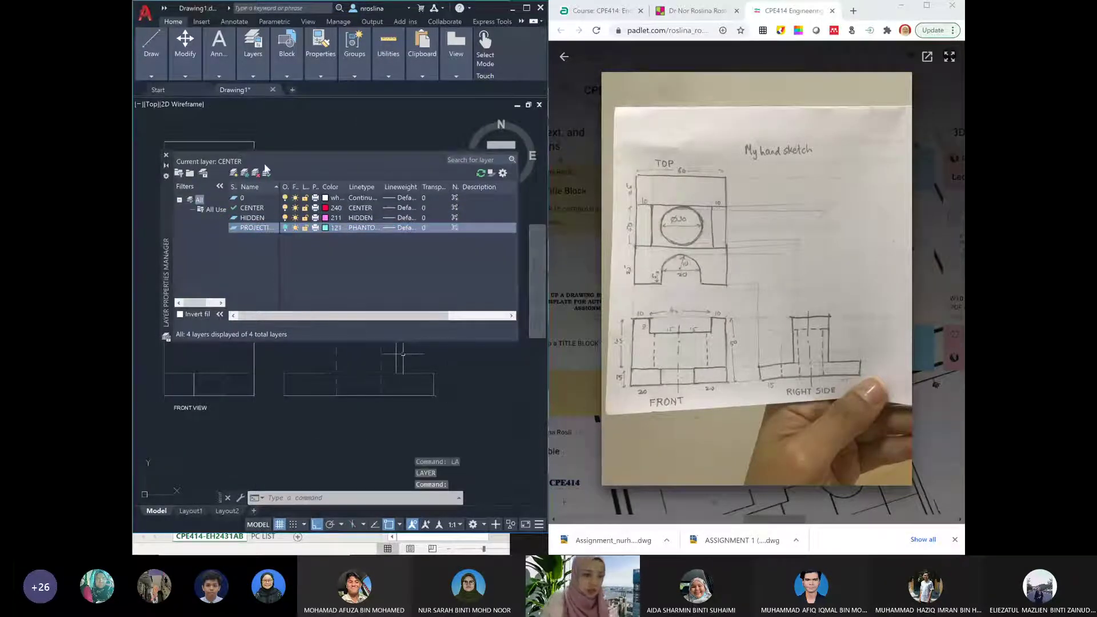
pyautogui.click(166, 154)
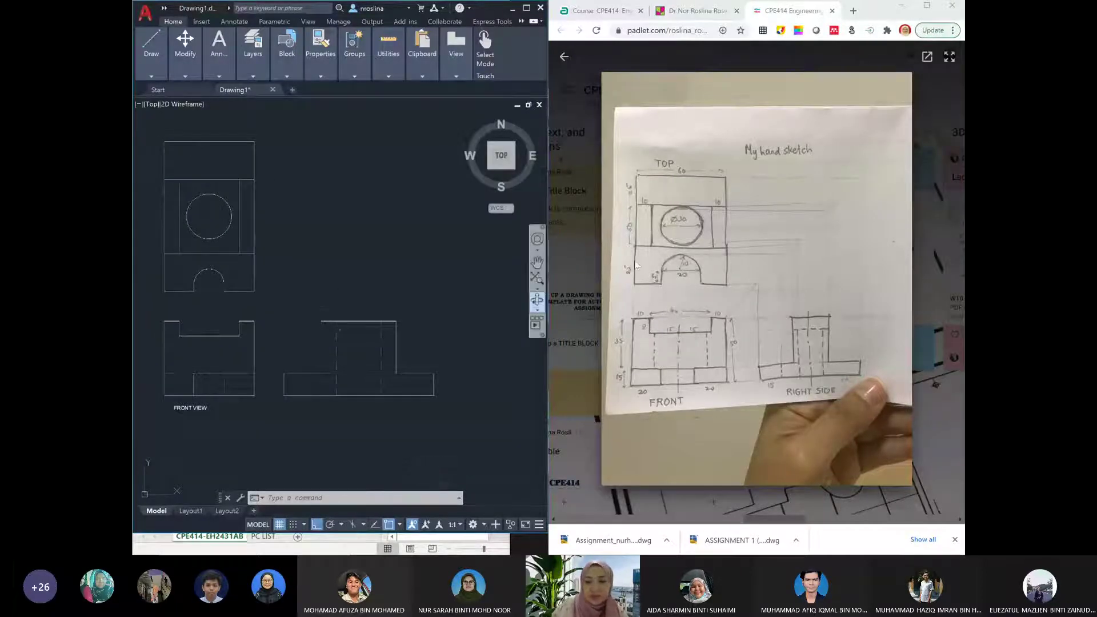
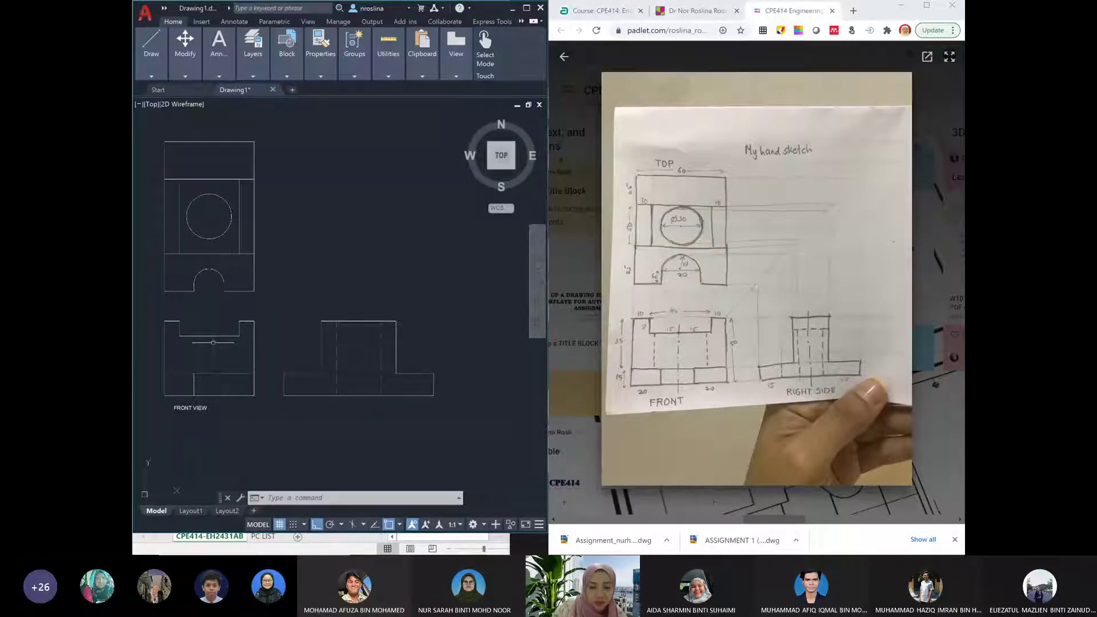
# Turn the PROJECTION layer on, make it the current layer and close the layer manager
pyautogui.write('la')
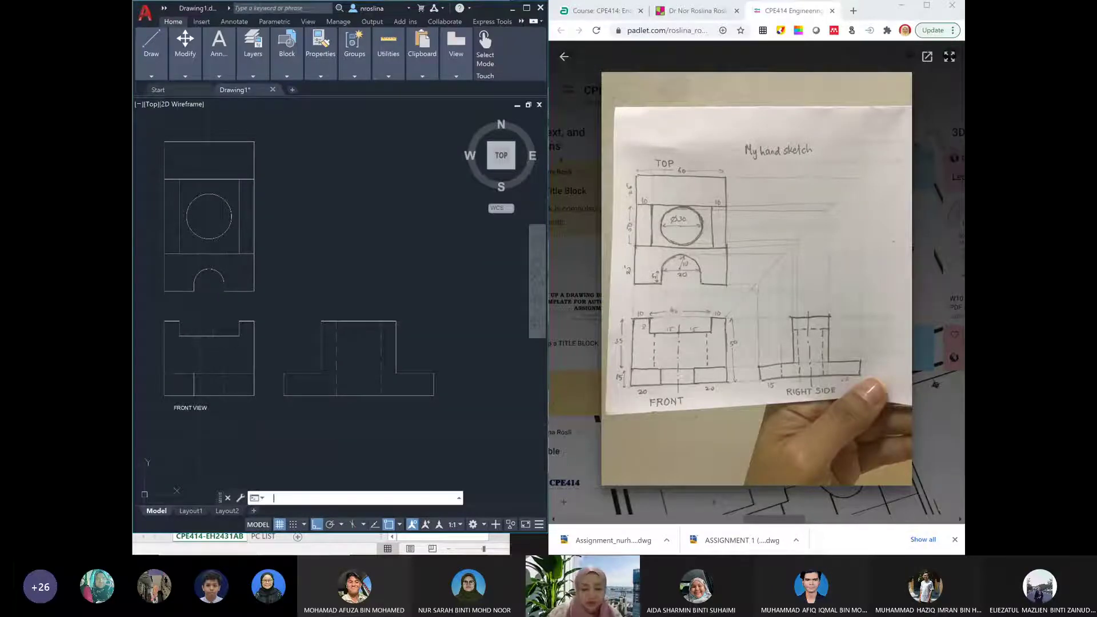
pyautogui.press('Return')
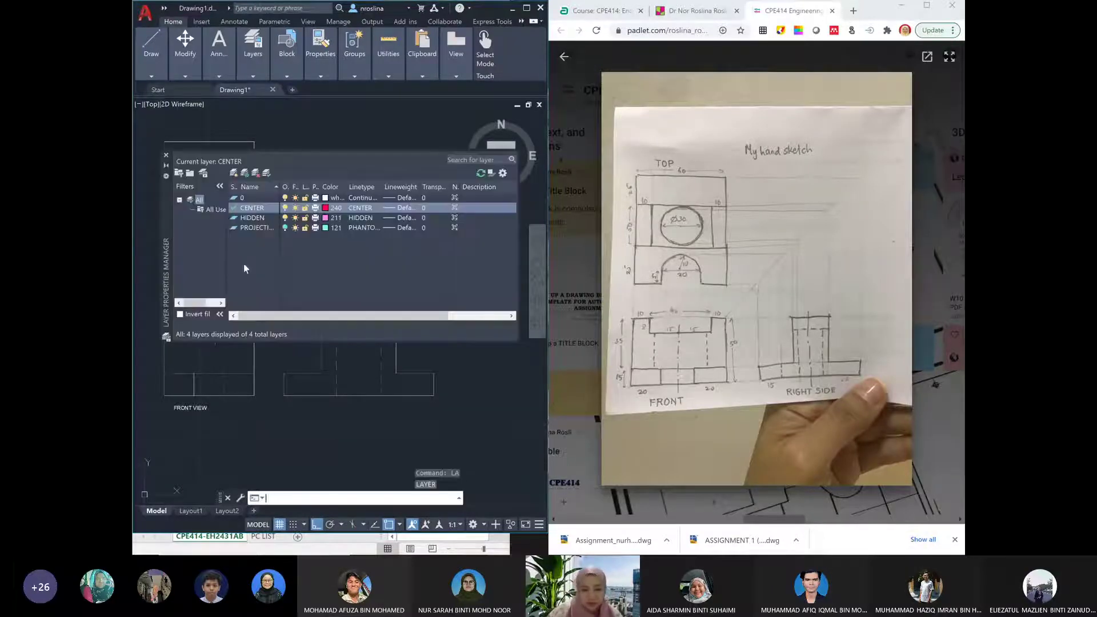
pyautogui.click(237, 229)
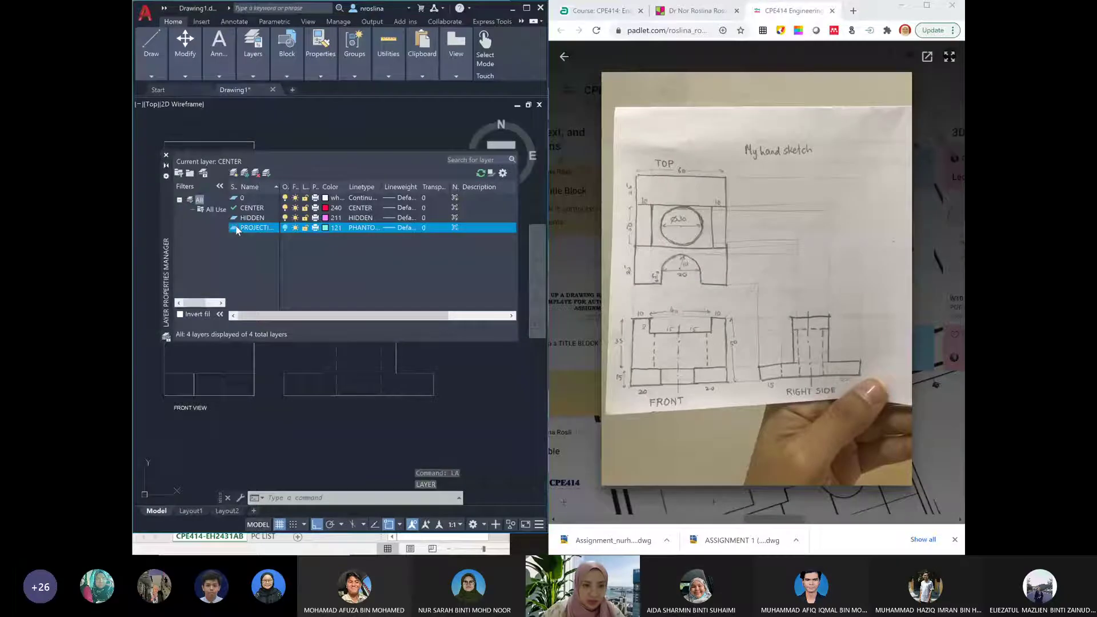
pyautogui.click(285, 227)
pyautogui.click(443, 301)
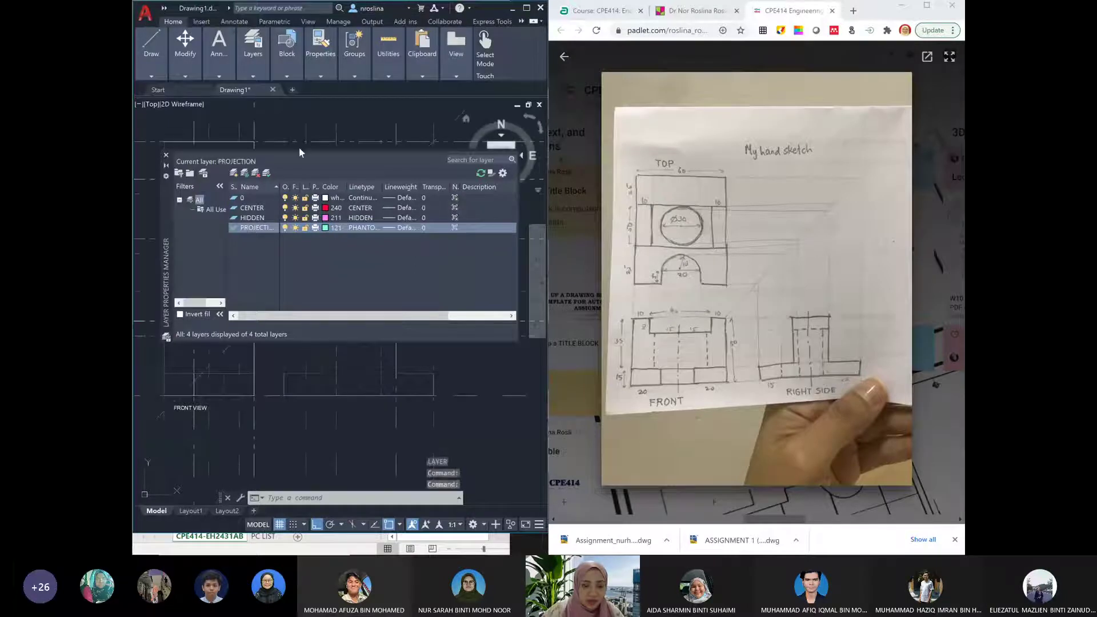
pyautogui.click(166, 156)
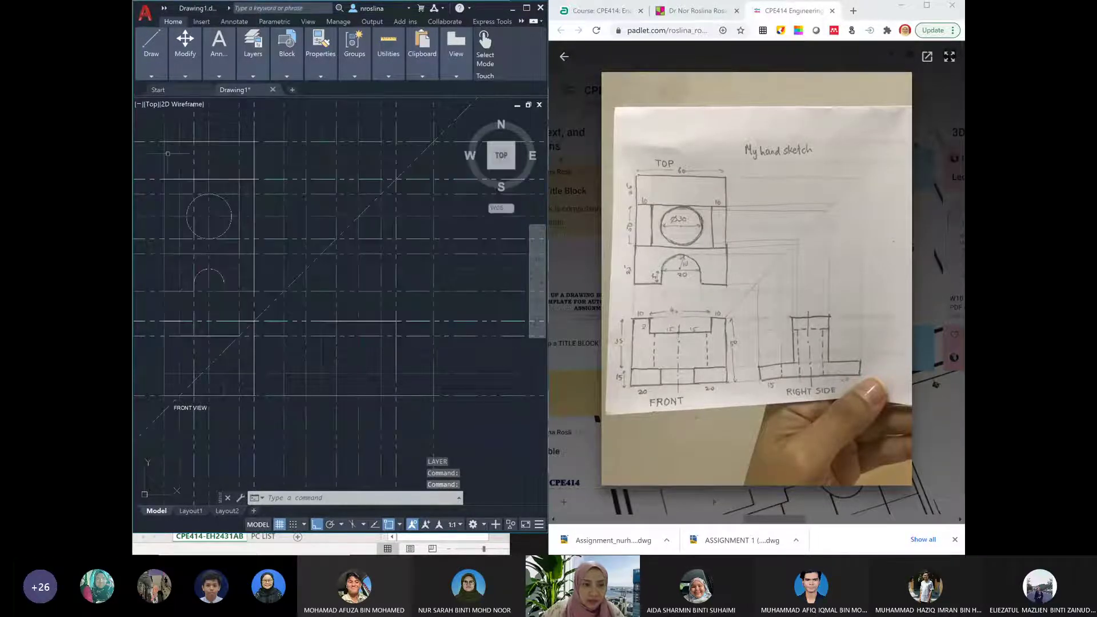
# Draw two vertical construction lines through the outermost side points of the circle in the top view, projecting them into the front view
pyautogui.write('XLINE')
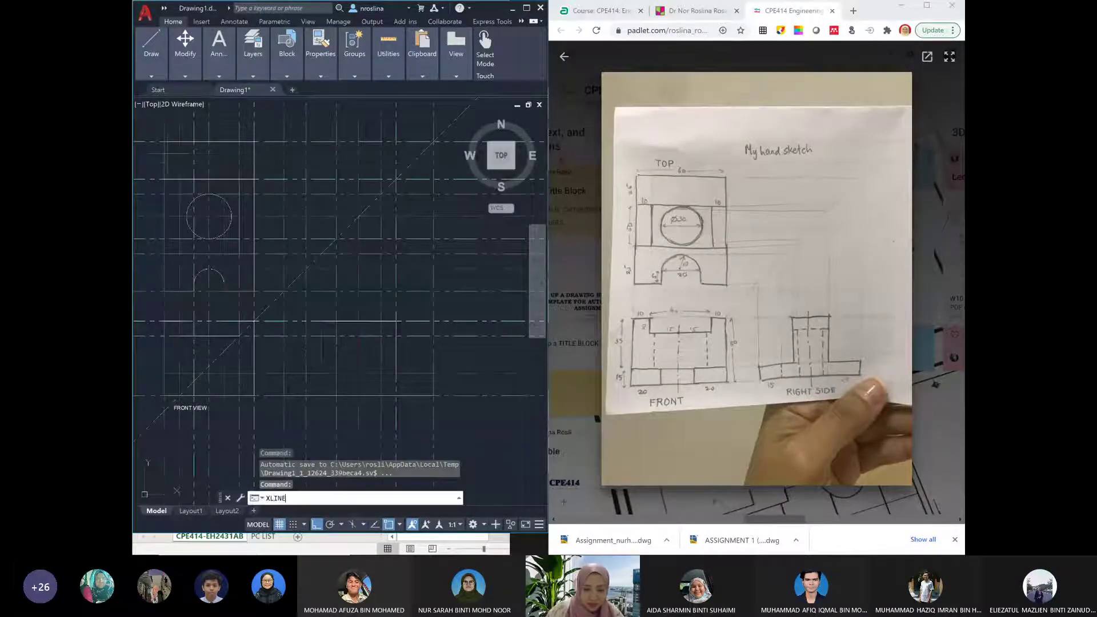
pyautogui.press('Return')
pyautogui.write('V')
pyautogui.press('Return')
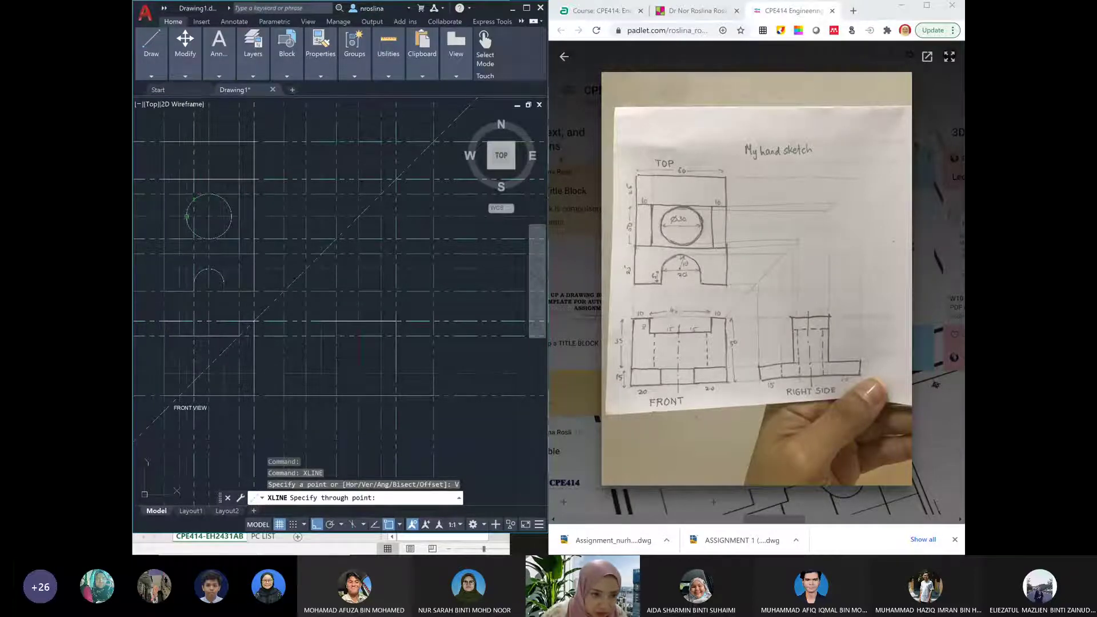
pyautogui.click(186, 216)
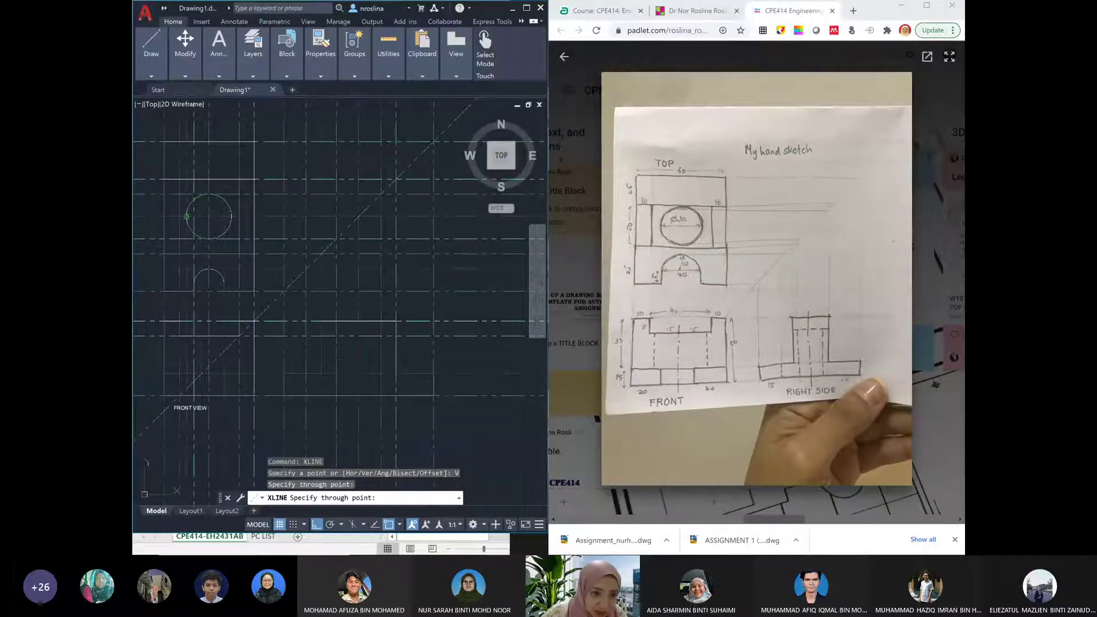
pyautogui.click(232, 217)
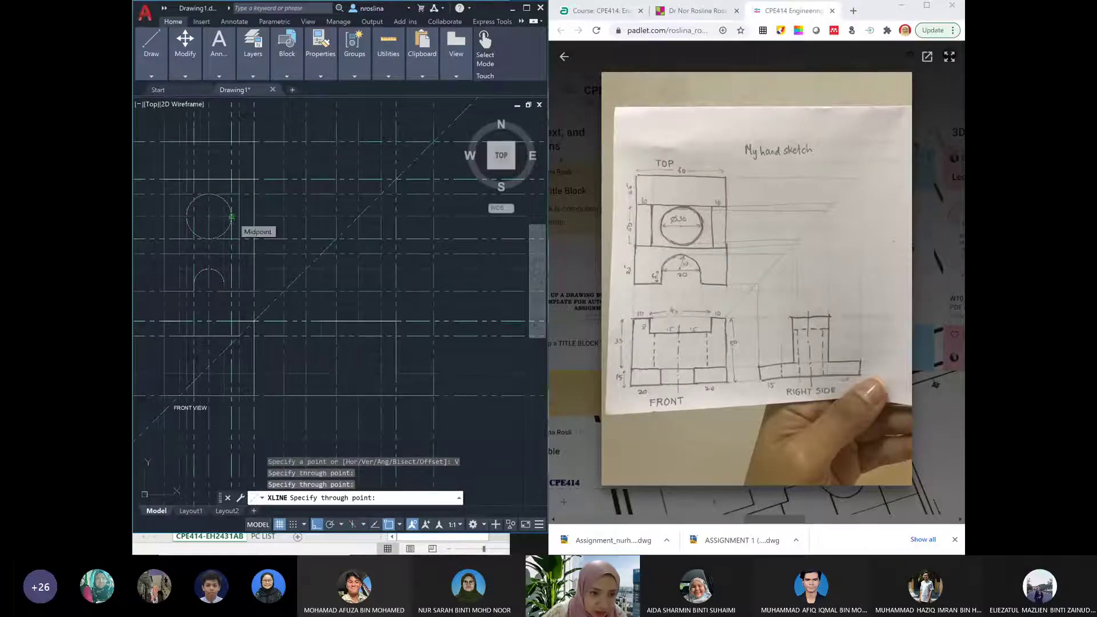
pyautogui.press('Escape')
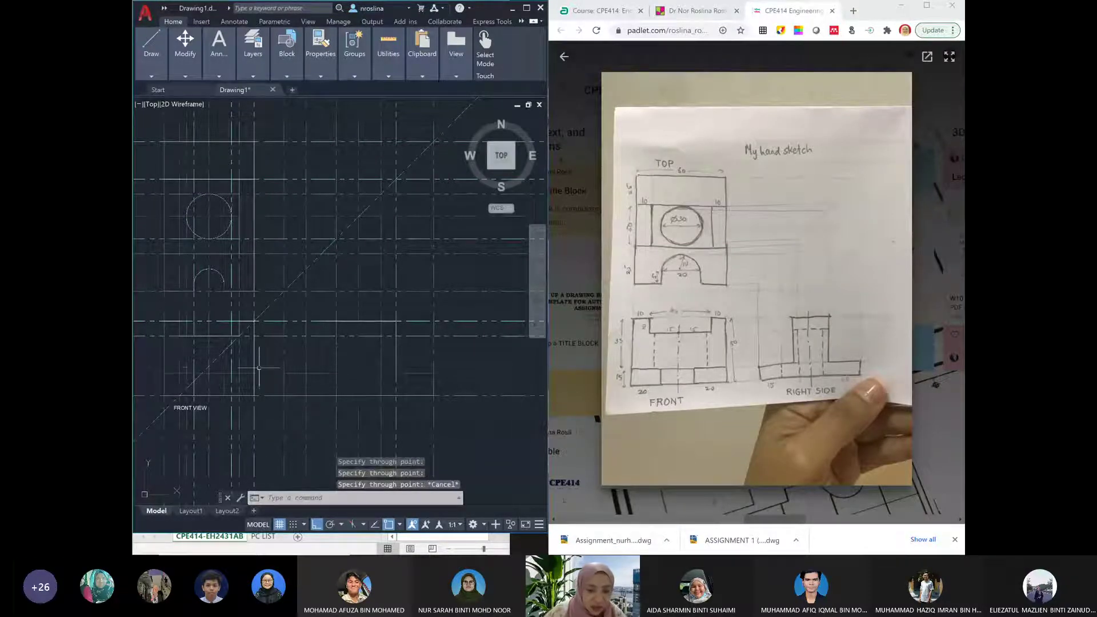
# Make HIDDEN the current layer and close the layer manager
pyautogui.write('LA')
pyautogui.press('Return')
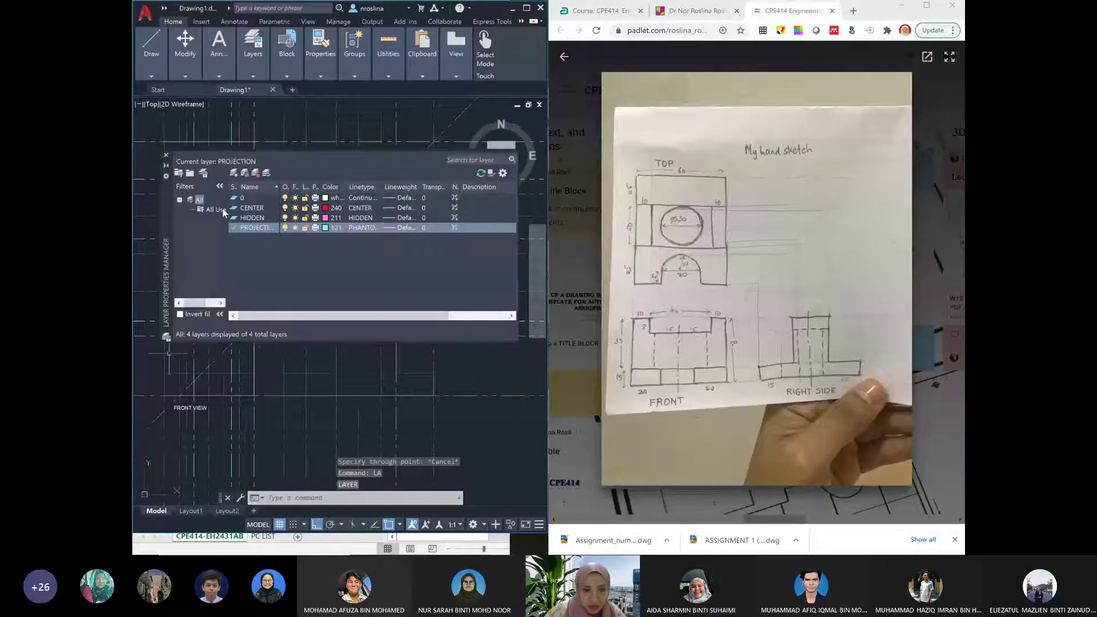
pyautogui.doubleClick(234, 218)
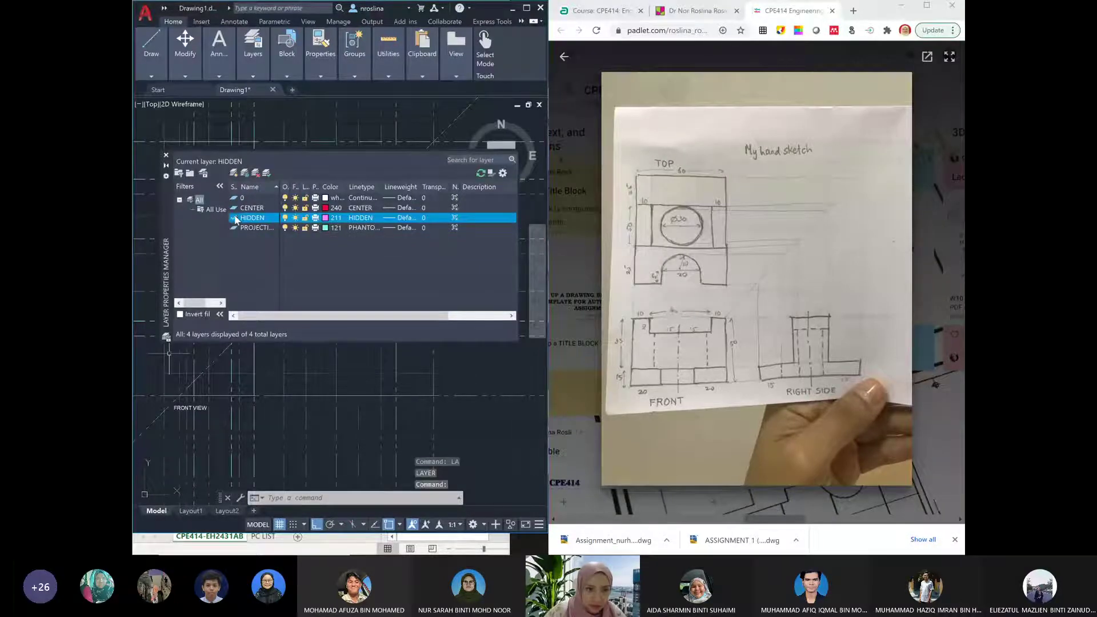
pyautogui.click(167, 153)
pyautogui.write('LINE')
pyautogui.press('Return')
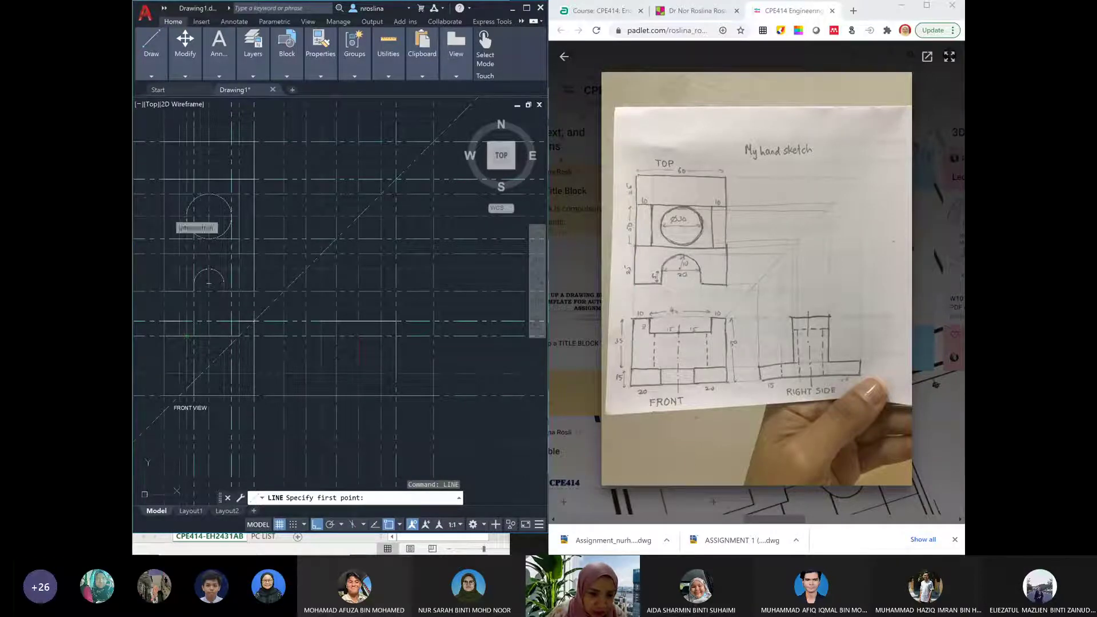
pyautogui.click(167, 217)
pyautogui.press('Escape')
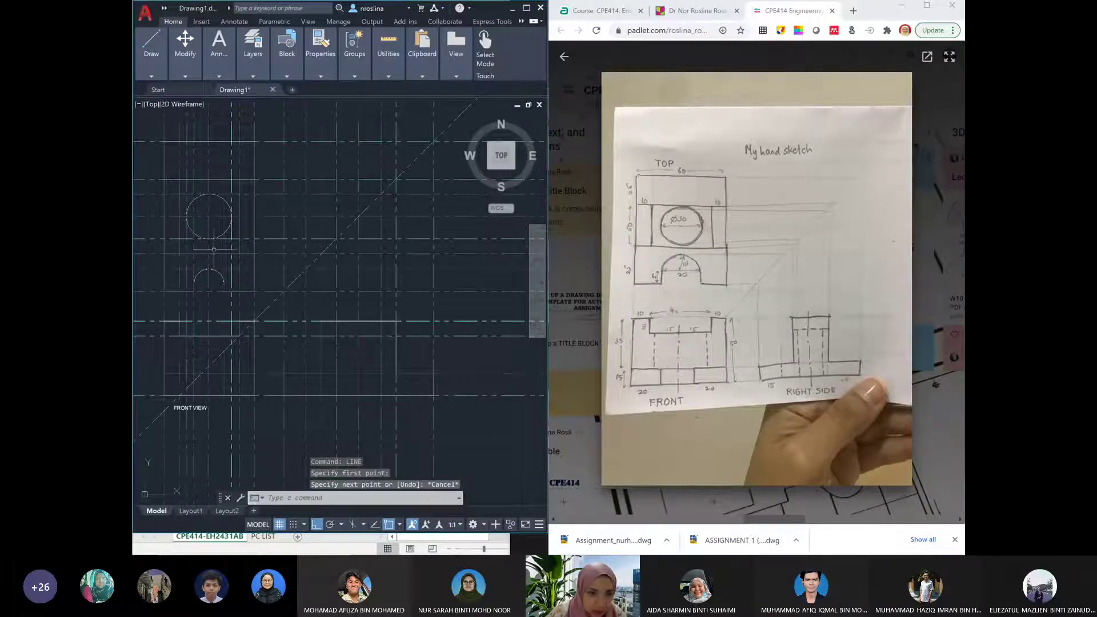
# Draw two vertical hidden lines in the front view along the circle's projected sides, from the recess floor to the bottom edge
pyautogui.write('l')
pyautogui.press('Return')
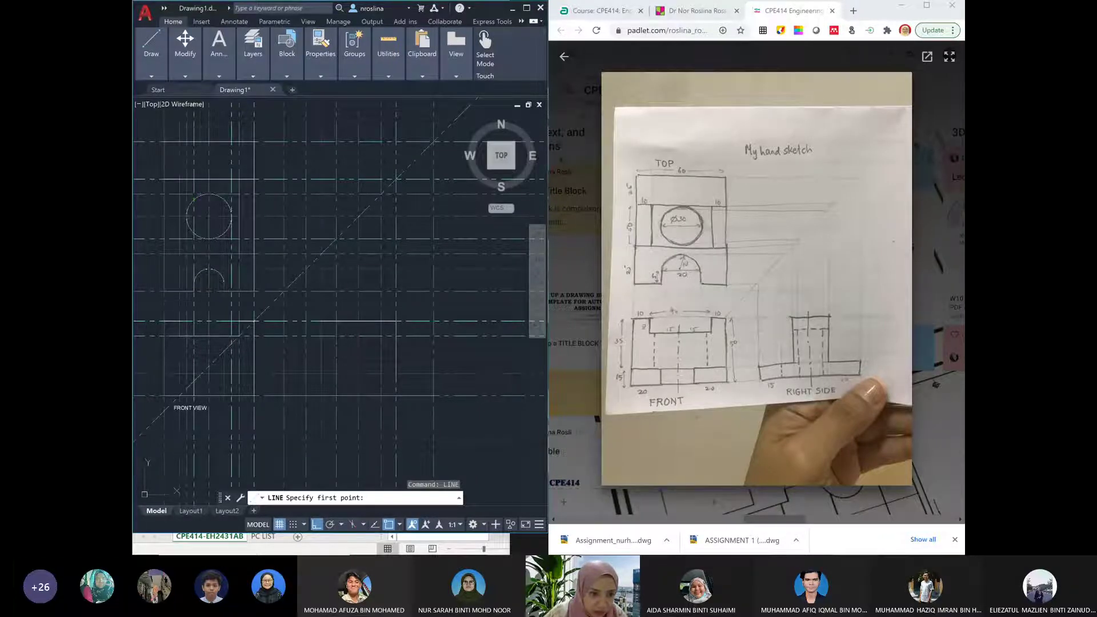
pyautogui.click(186, 335)
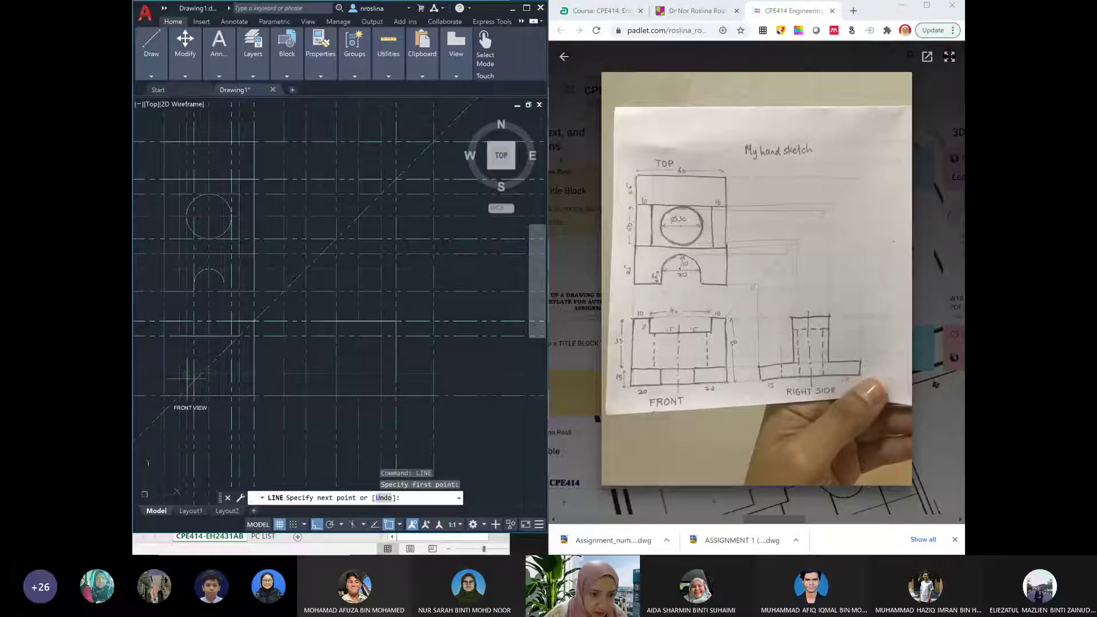
pyautogui.click(187, 395)
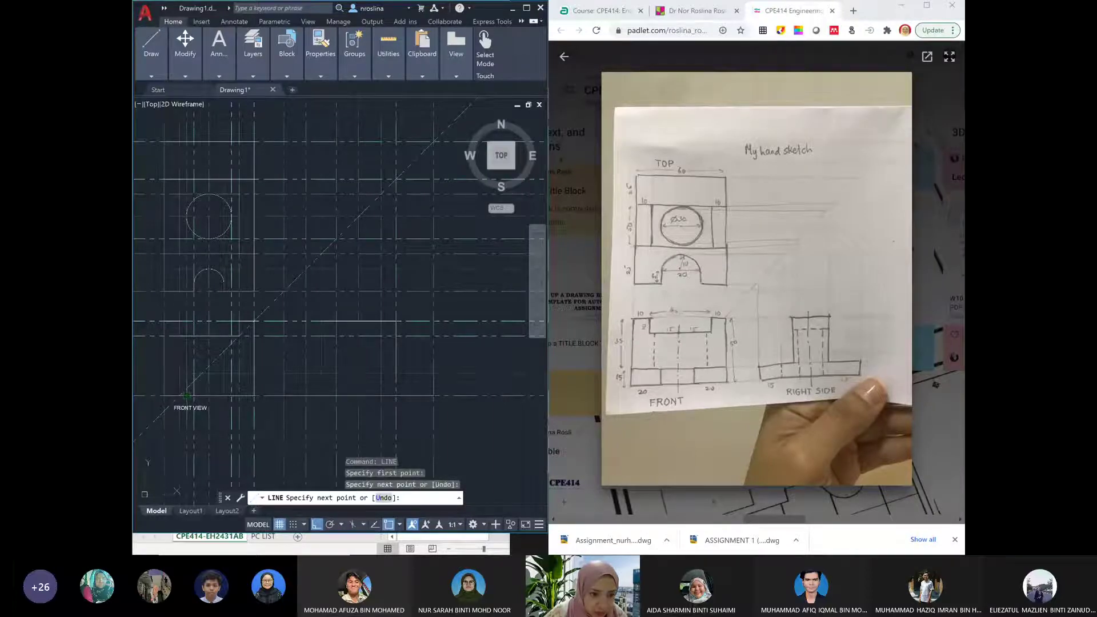
pyautogui.press('Escape')
pyautogui.write('LINE')
pyautogui.press('Return')
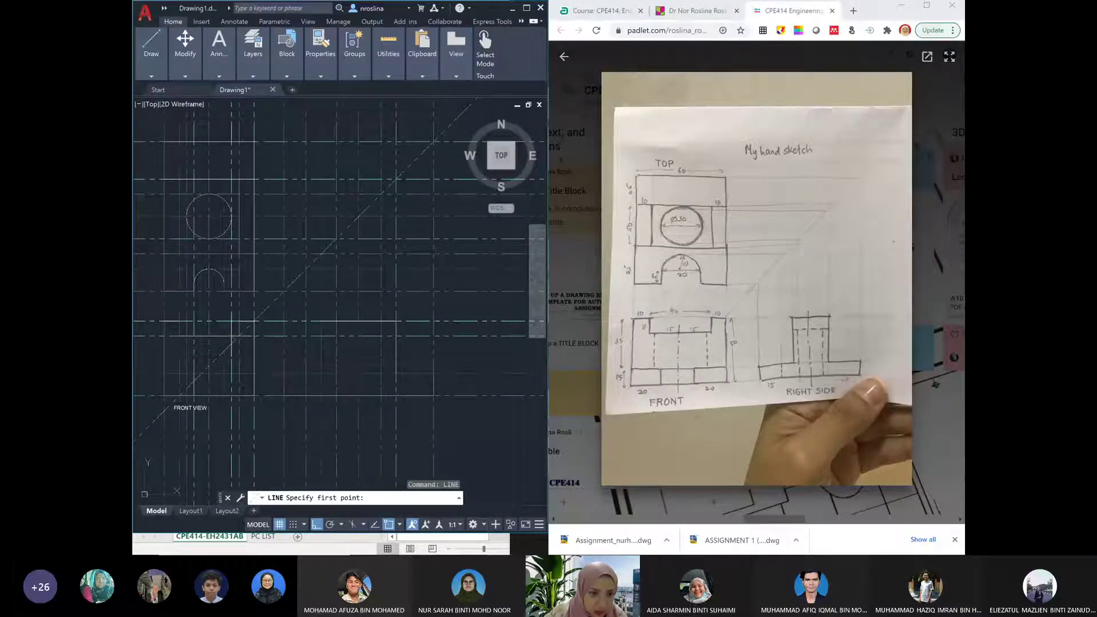
pyautogui.click(231, 321)
pyautogui.click(232, 395)
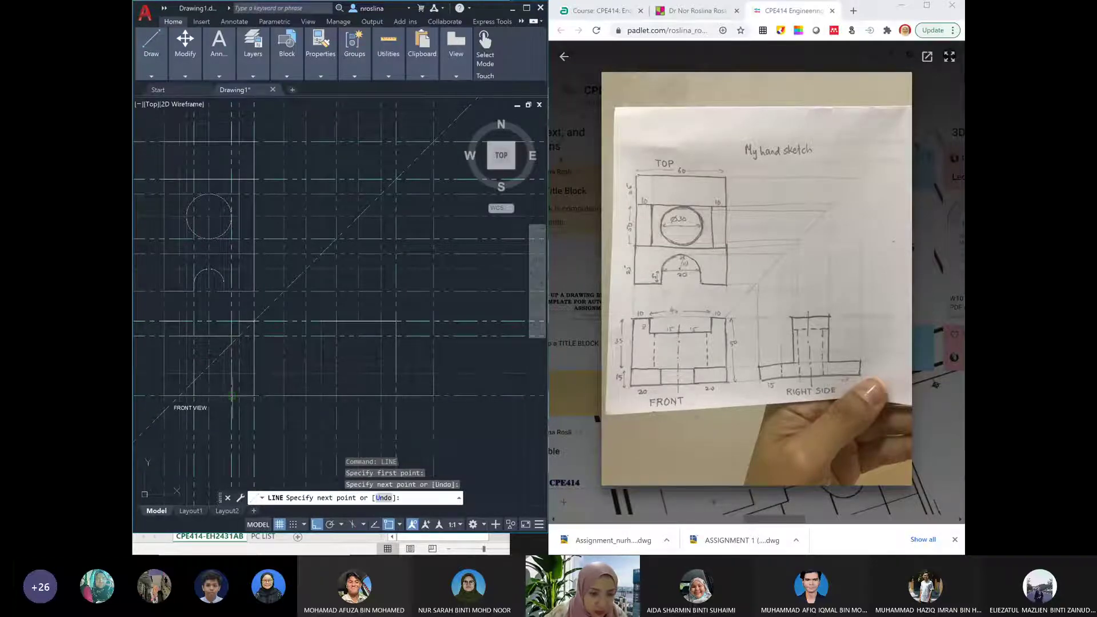
pyautogui.press('Escape')
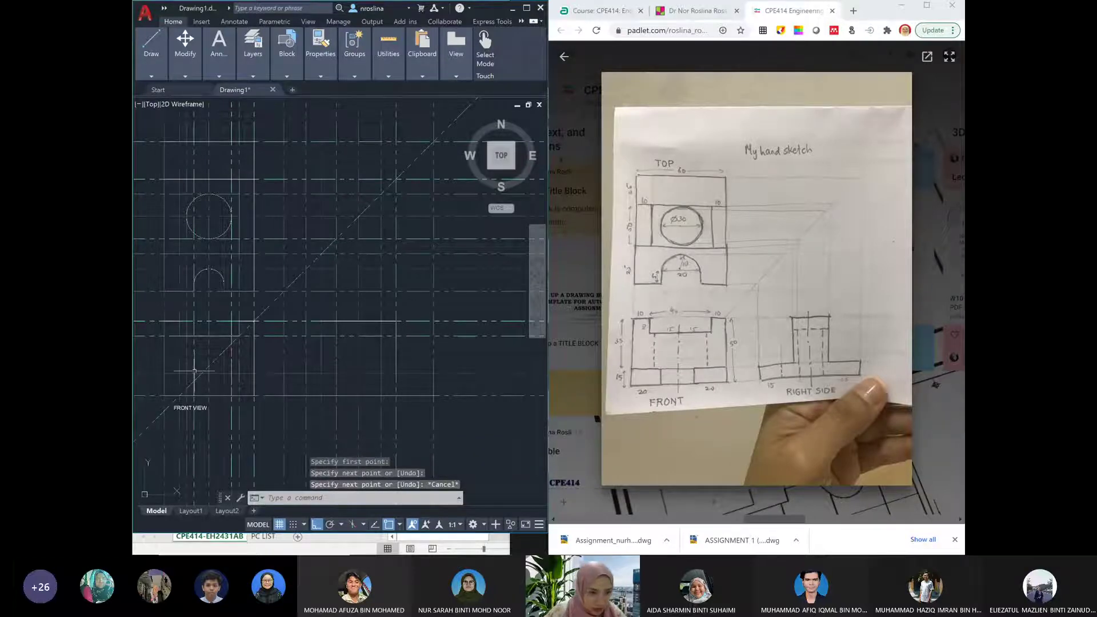
# Make CENTER the current layer and close the layer manager
pyautogui.write('la')
pyautogui.press('Return')
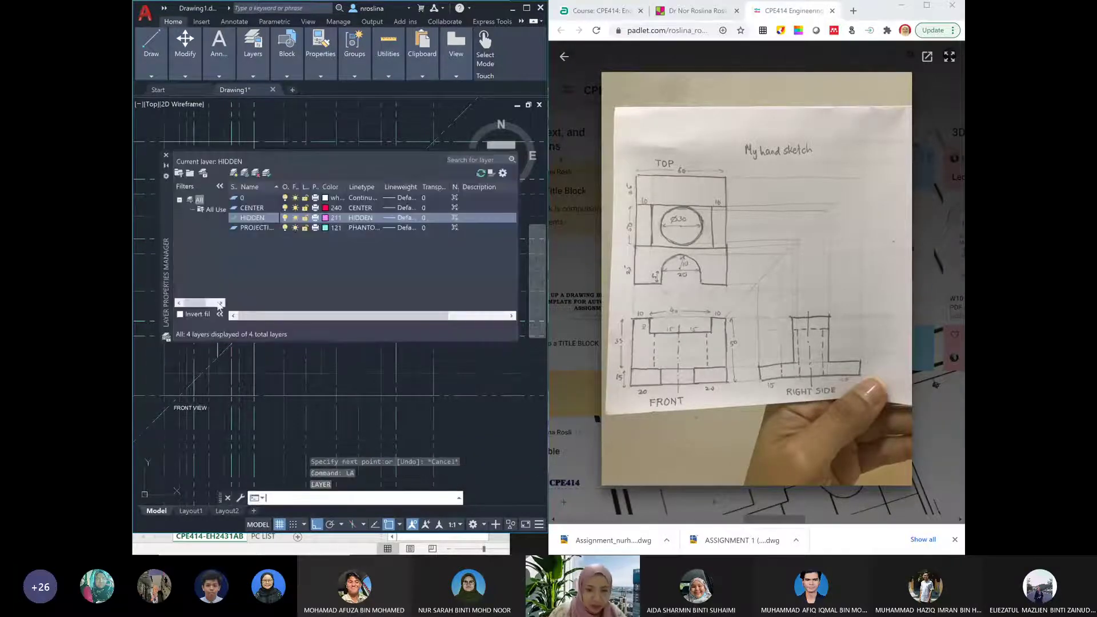
pyautogui.doubleClick(237, 209)
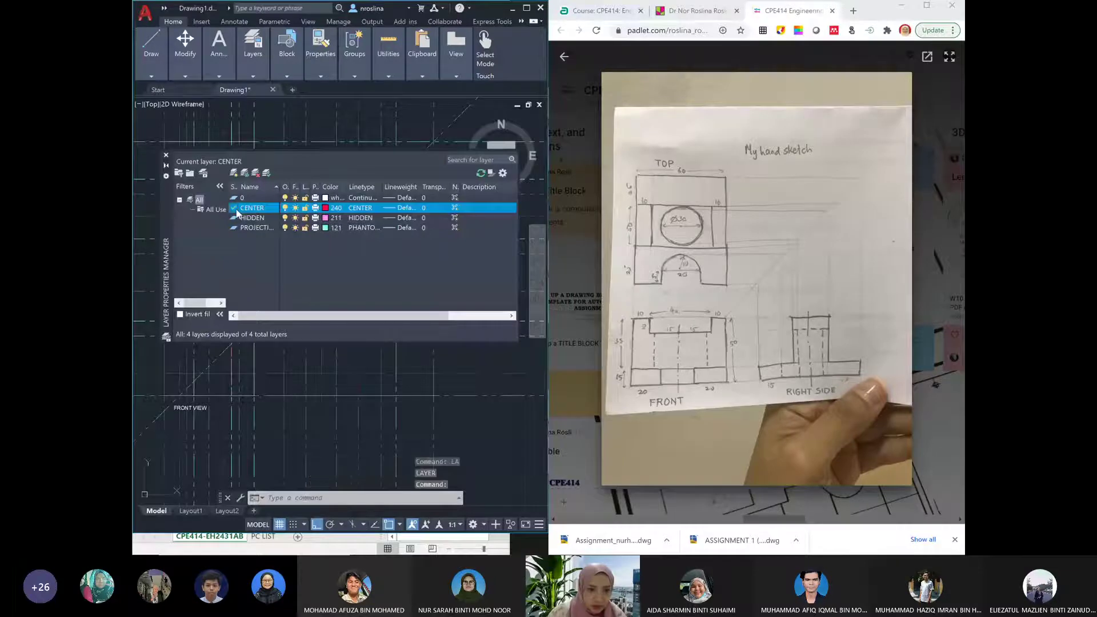
pyautogui.click(165, 155)
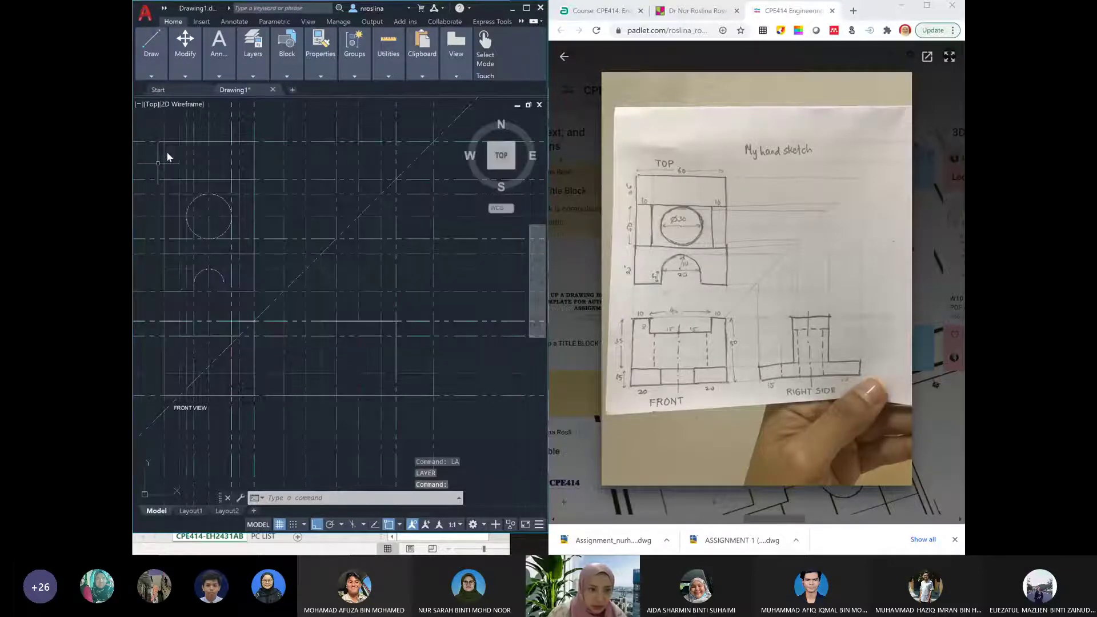
# Draw a vertical center line through the middle of the front view, ending at its bottom edge
pyautogui.write('l')
pyautogui.press('Return')
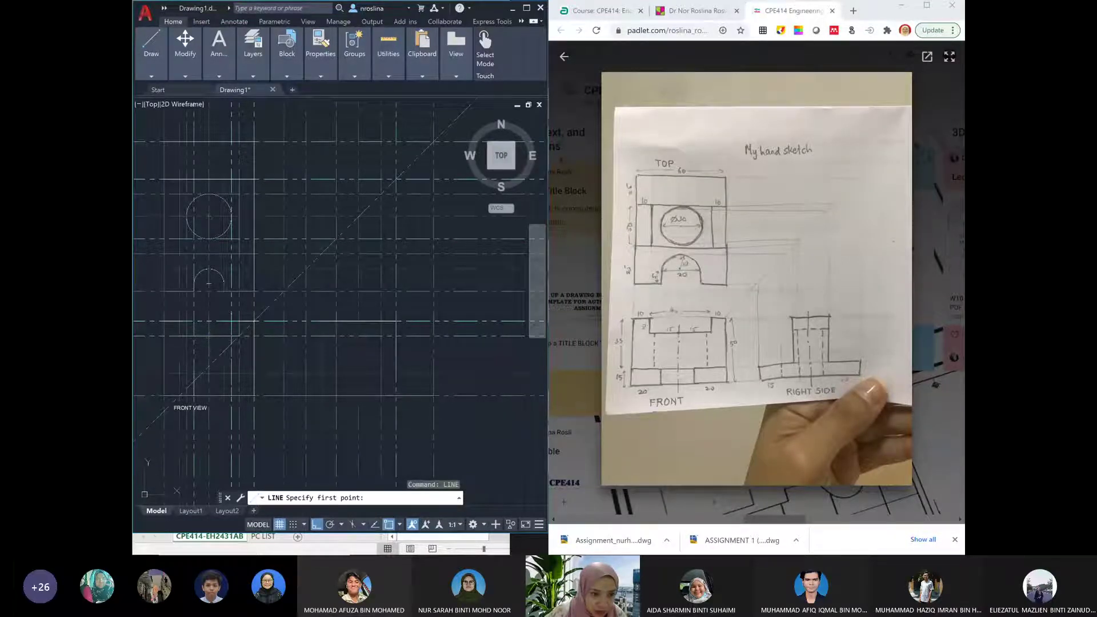
pyautogui.click(208, 283)
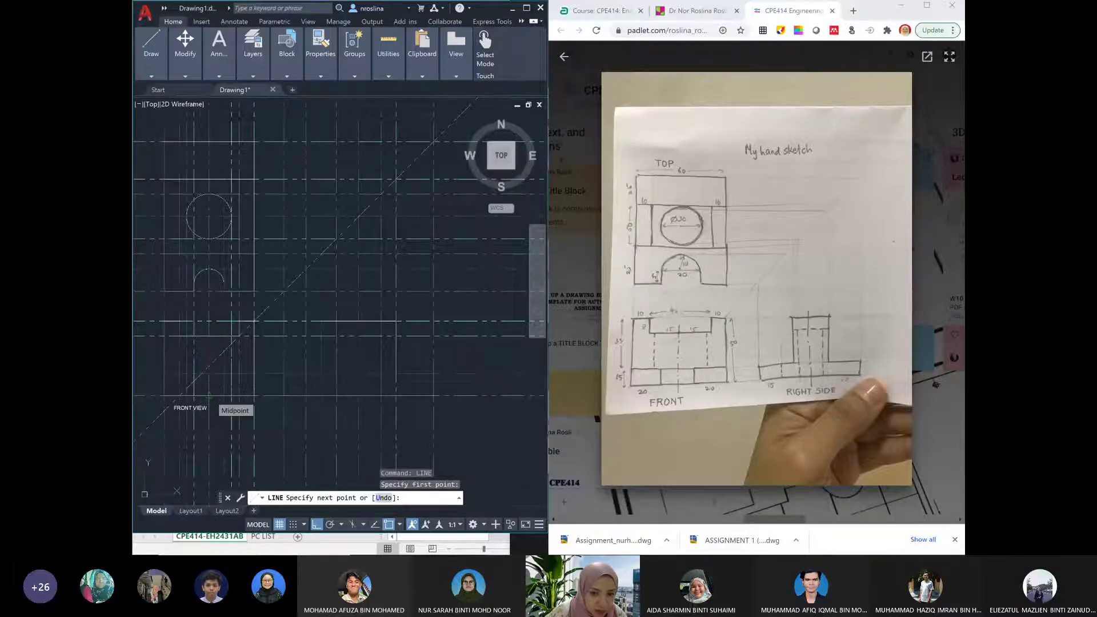
pyautogui.click(209, 396)
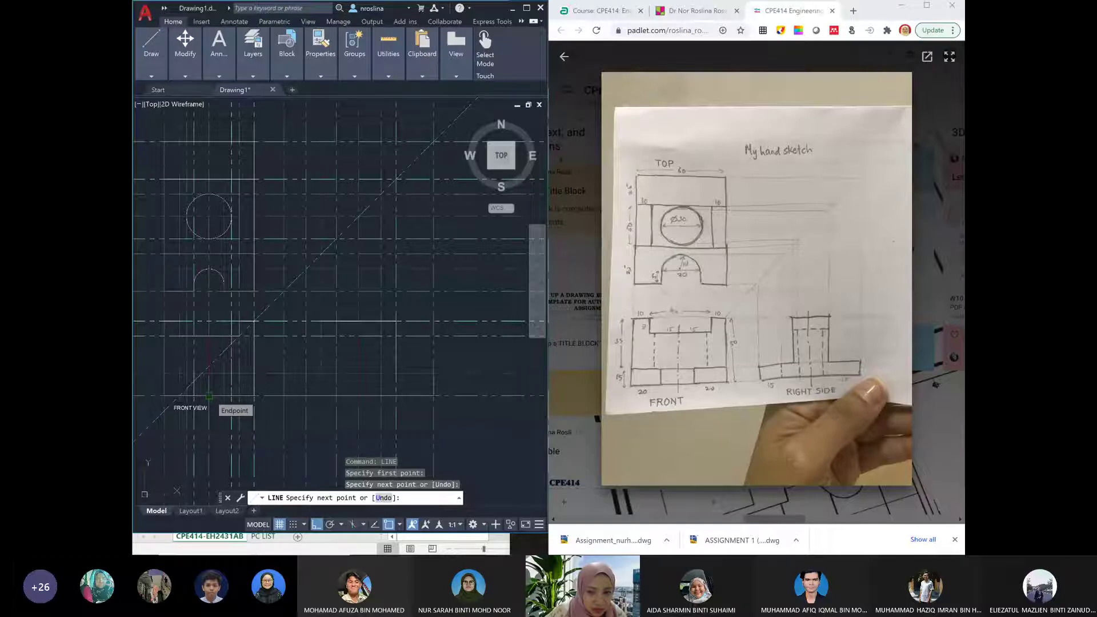
pyautogui.press('Escape')
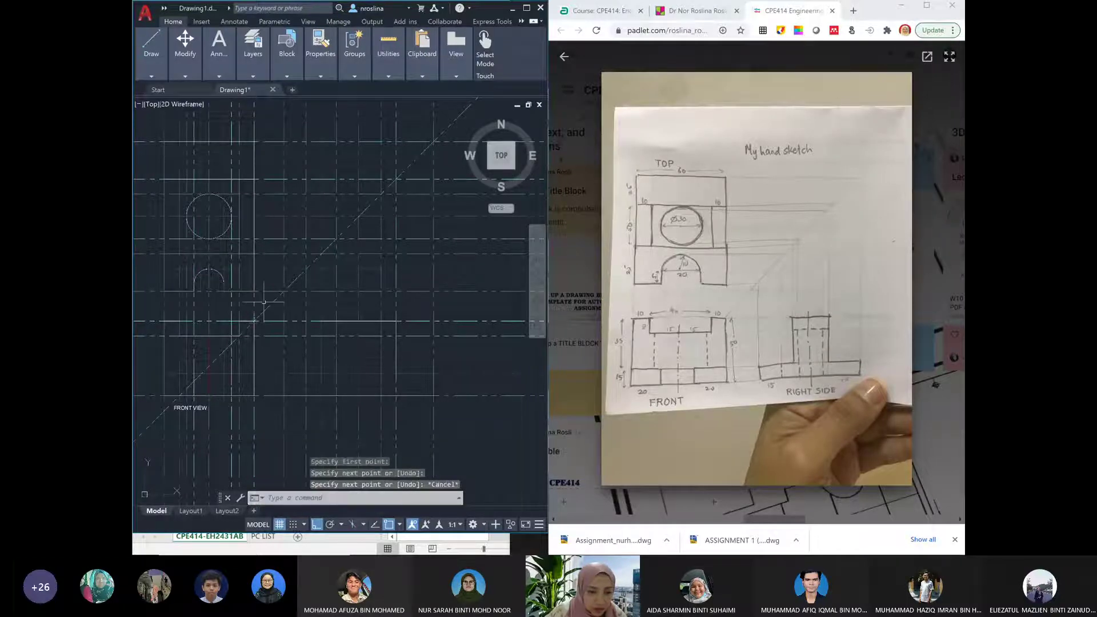
# Turn off the PROJECTION layer and close the layer manager
pyautogui.write('la')
pyautogui.press('Return')
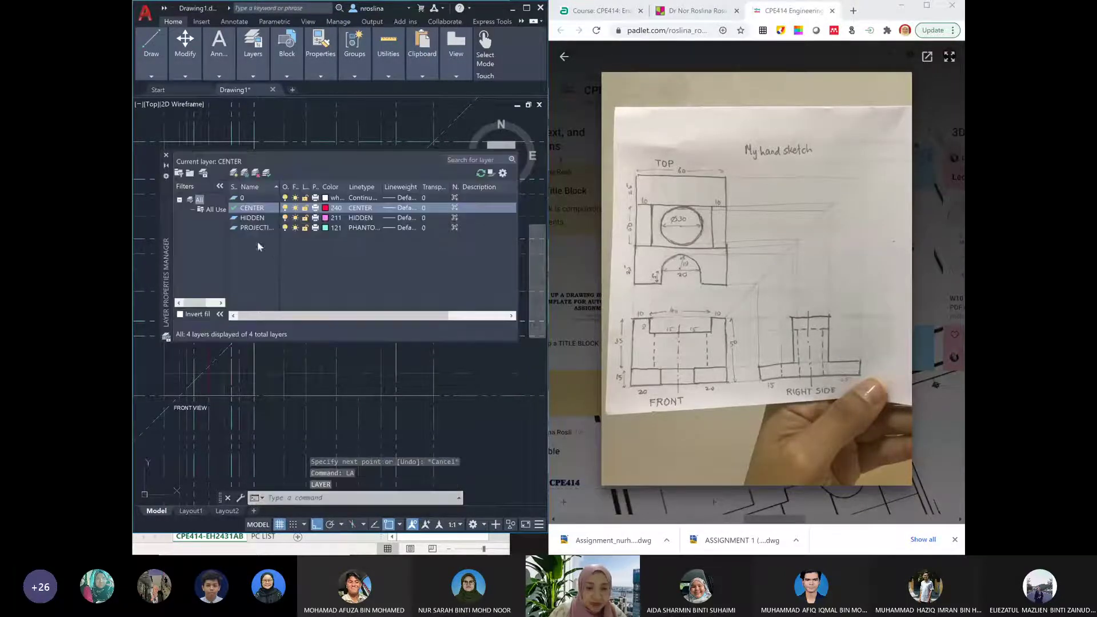
pyautogui.click(285, 228)
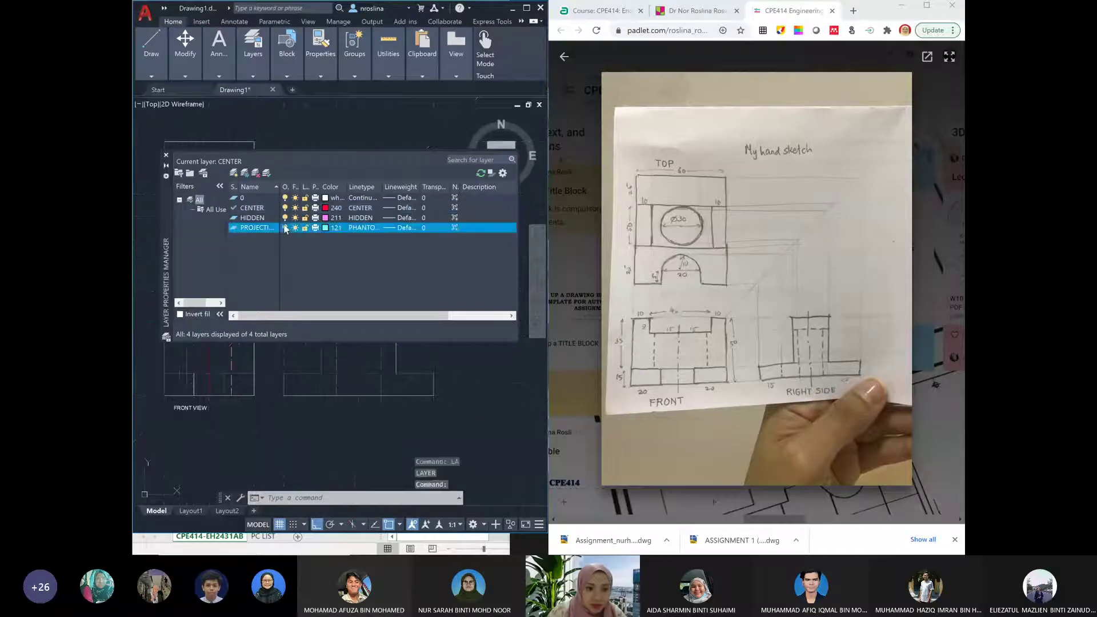
pyautogui.click(166, 155)
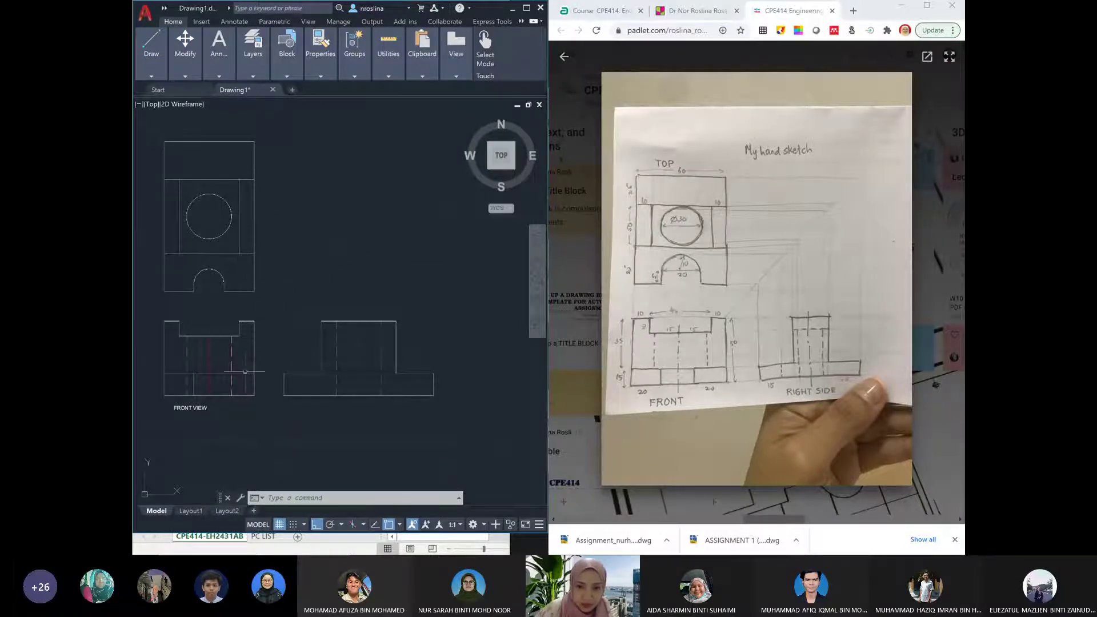
pyautogui.write('MTE')
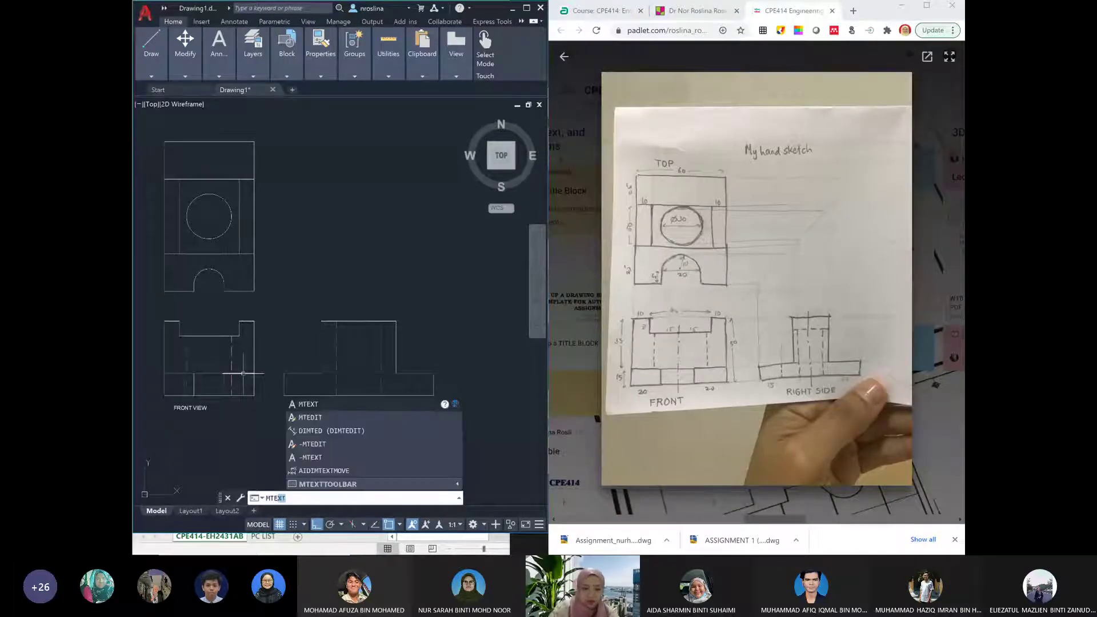
pyautogui.write('X')
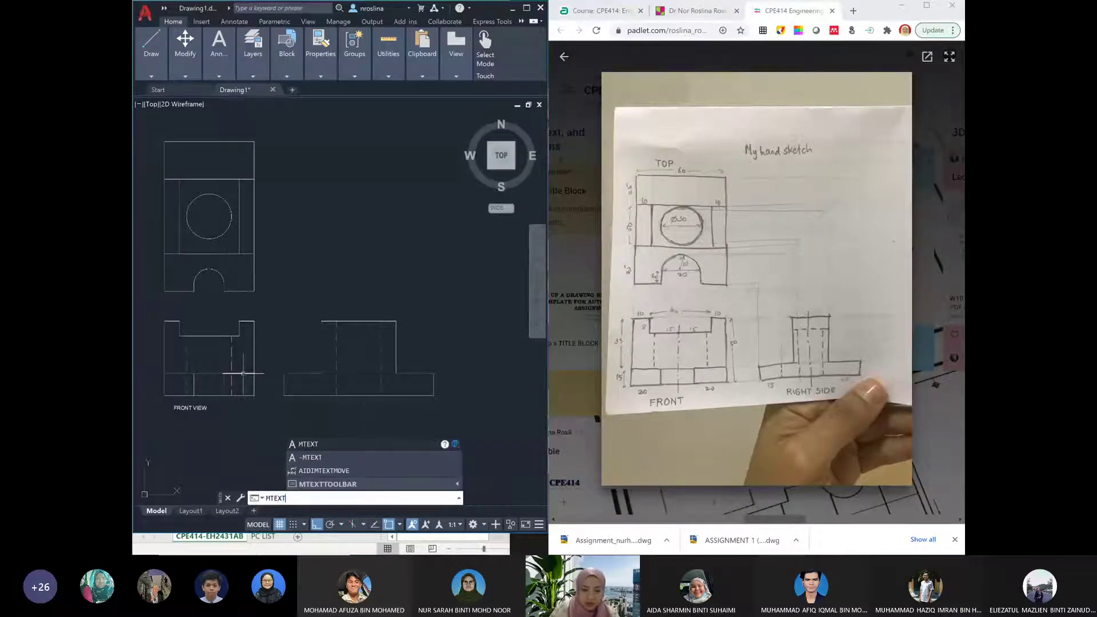
pyautogui.write('T')
pyautogui.press('Return')
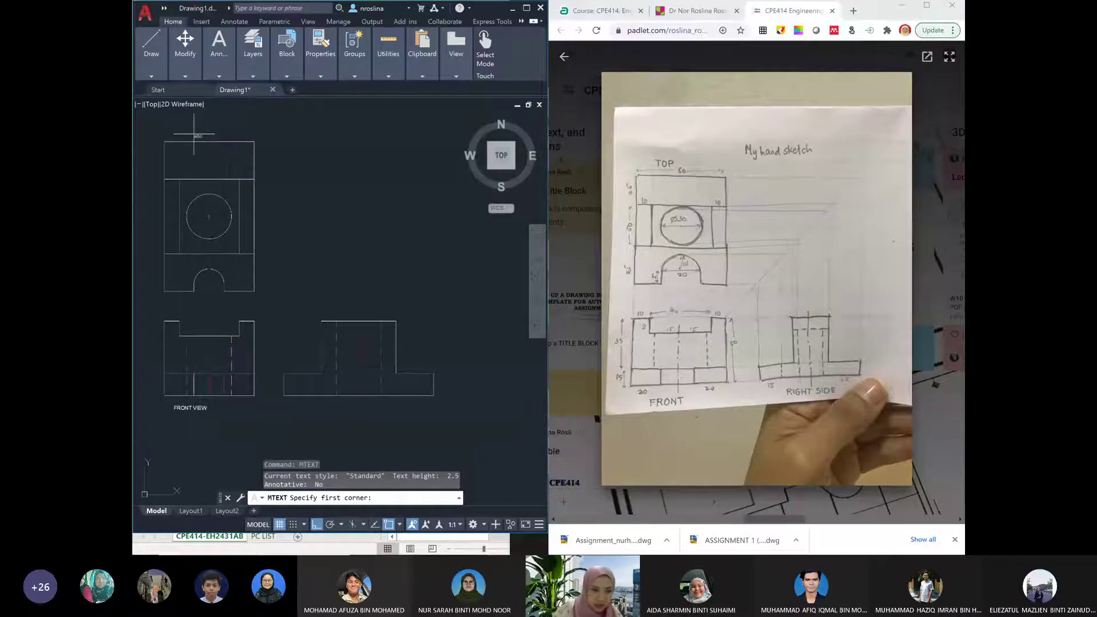
pyautogui.click(174, 117)
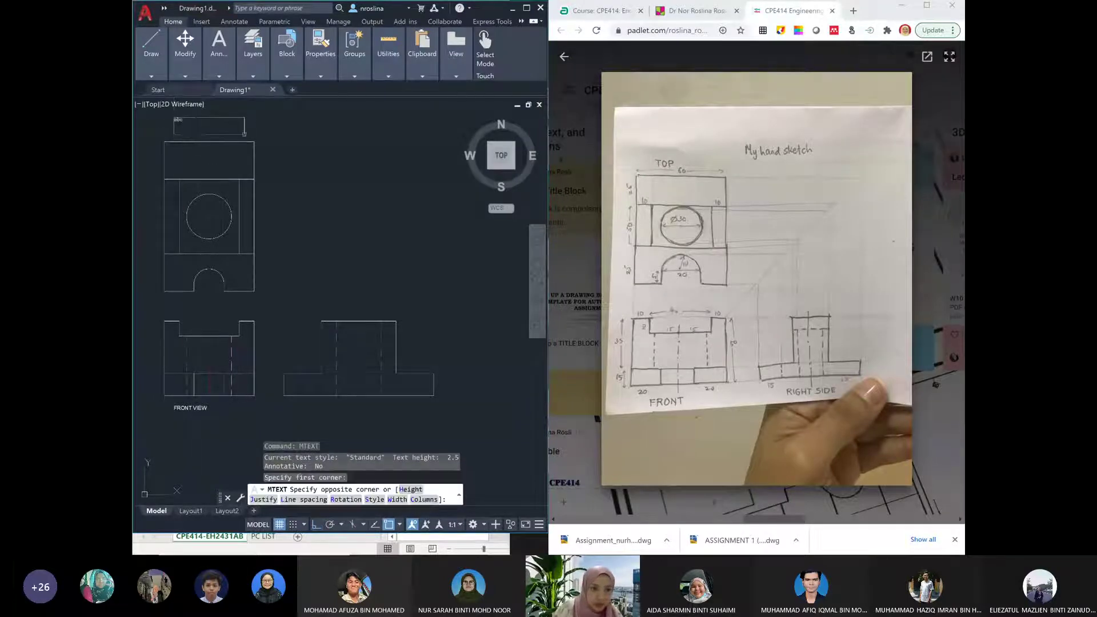
pyautogui.click(242, 134)
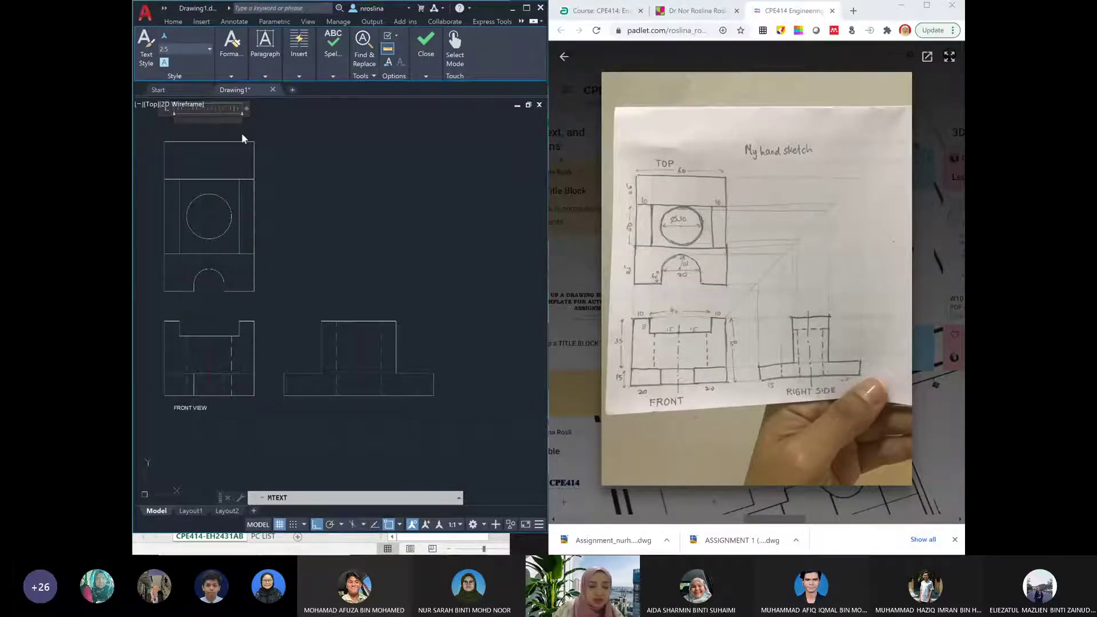
pyautogui.press('Escape')
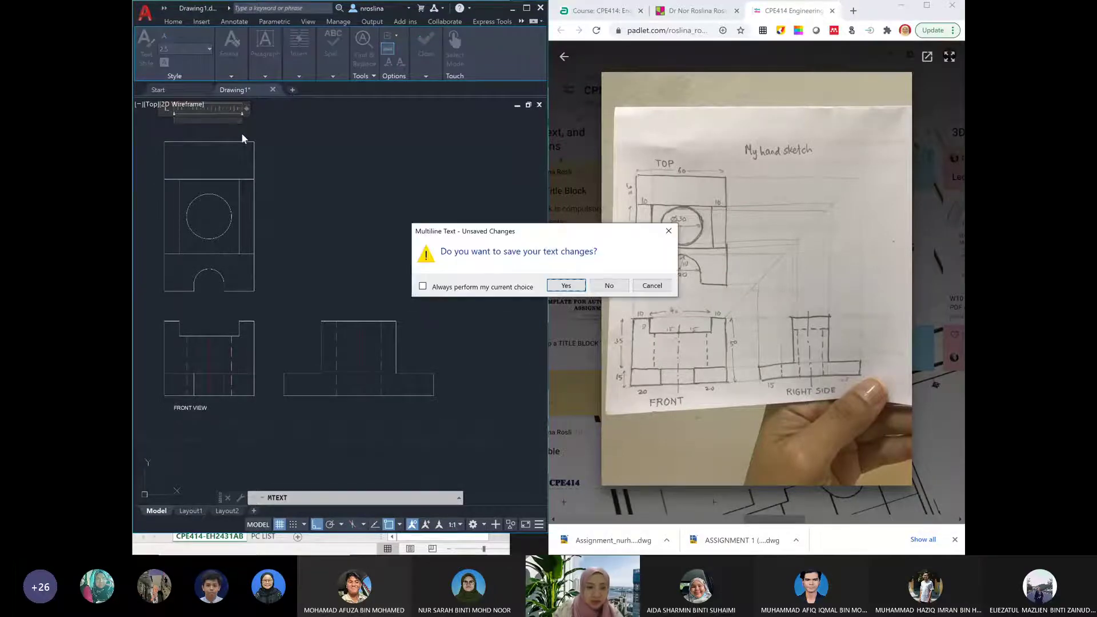
pyautogui.click(608, 284)
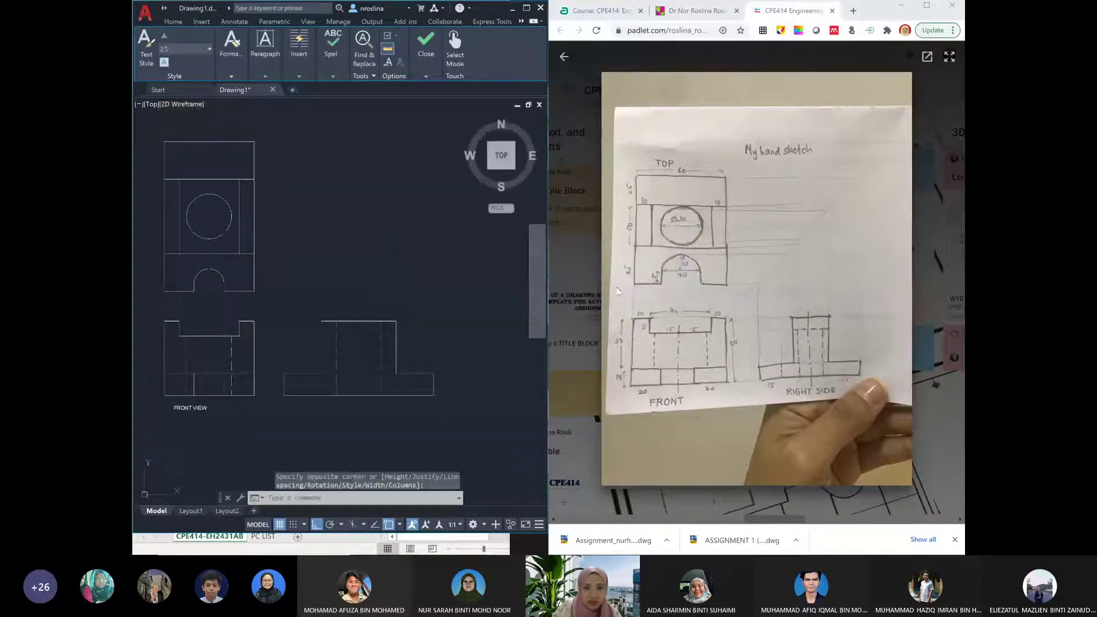
# Make layer 0 the current layer and close the layer manager
pyautogui.write('la')
pyautogui.press('Return')
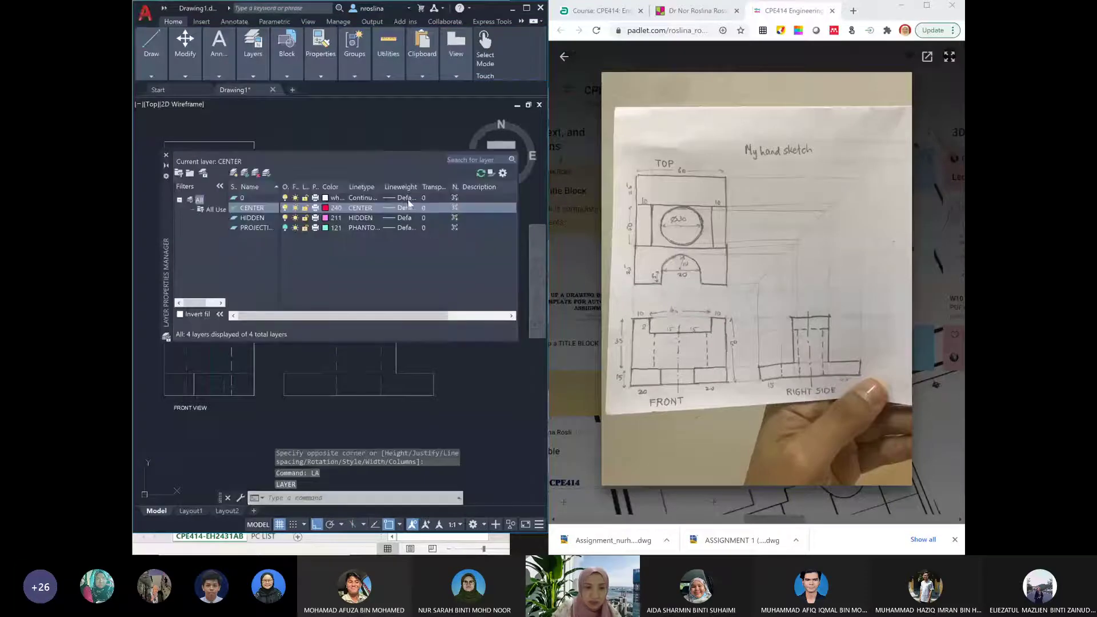
pyautogui.doubleClick(233, 198)
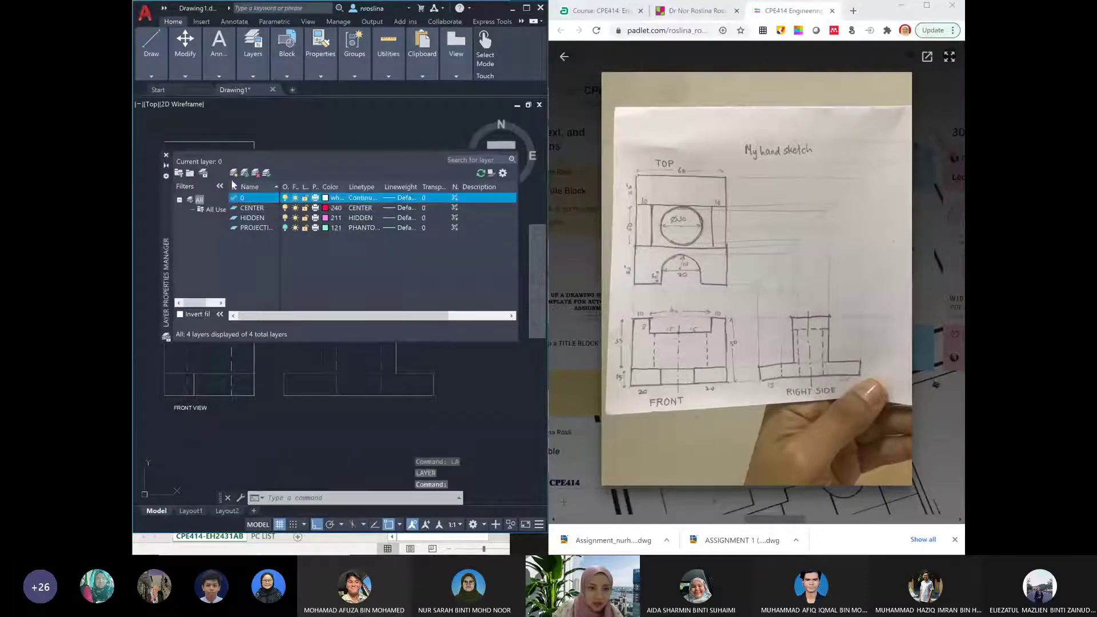
pyautogui.click(166, 154)
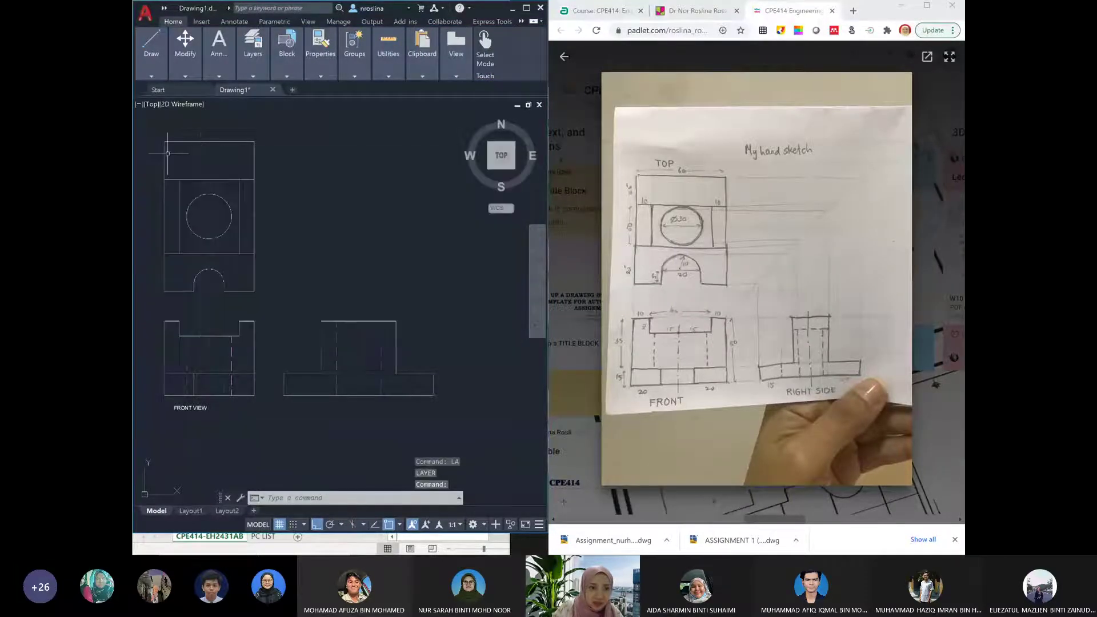
# Try to add the multiline text label TOP VIEW above the top view
pyautogui.write('MTEXT')
pyautogui.press('Return')
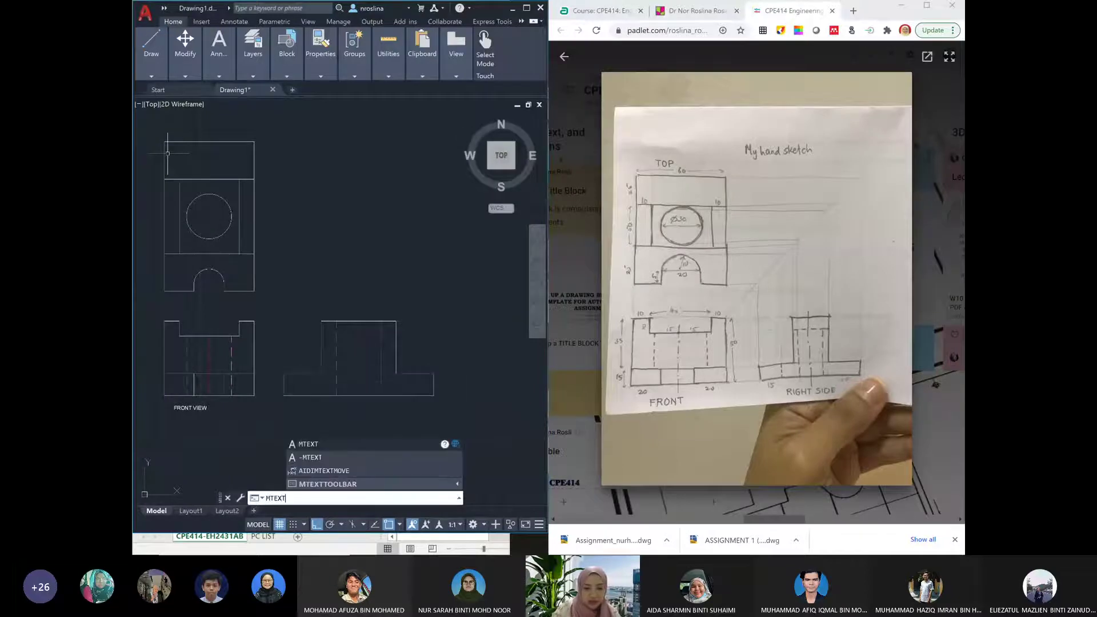
pyautogui.click(171, 123)
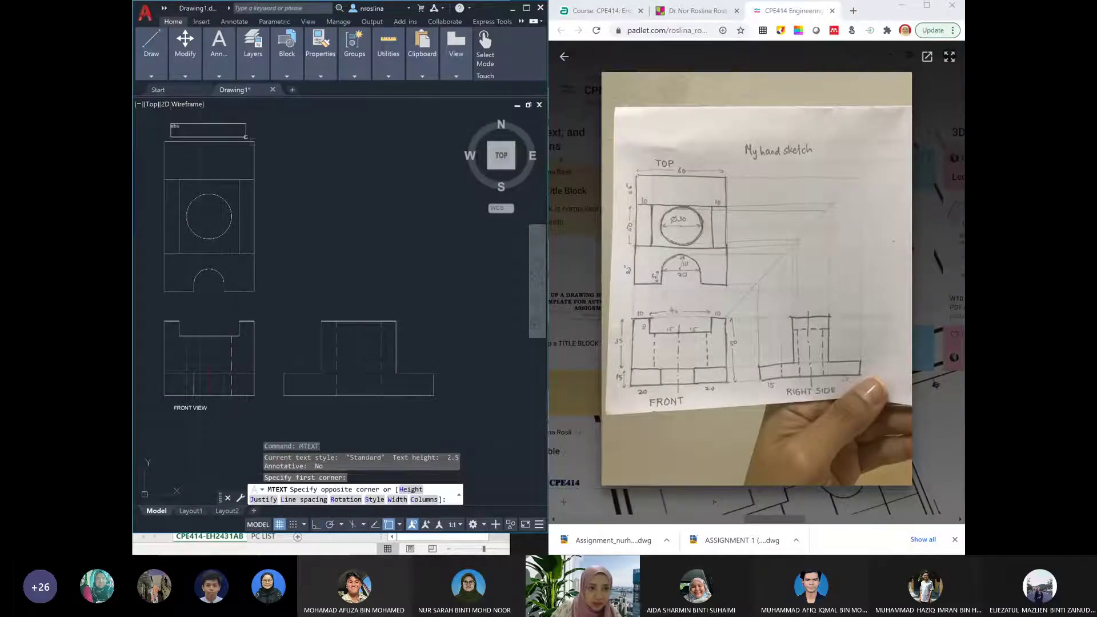
pyautogui.click(245, 135)
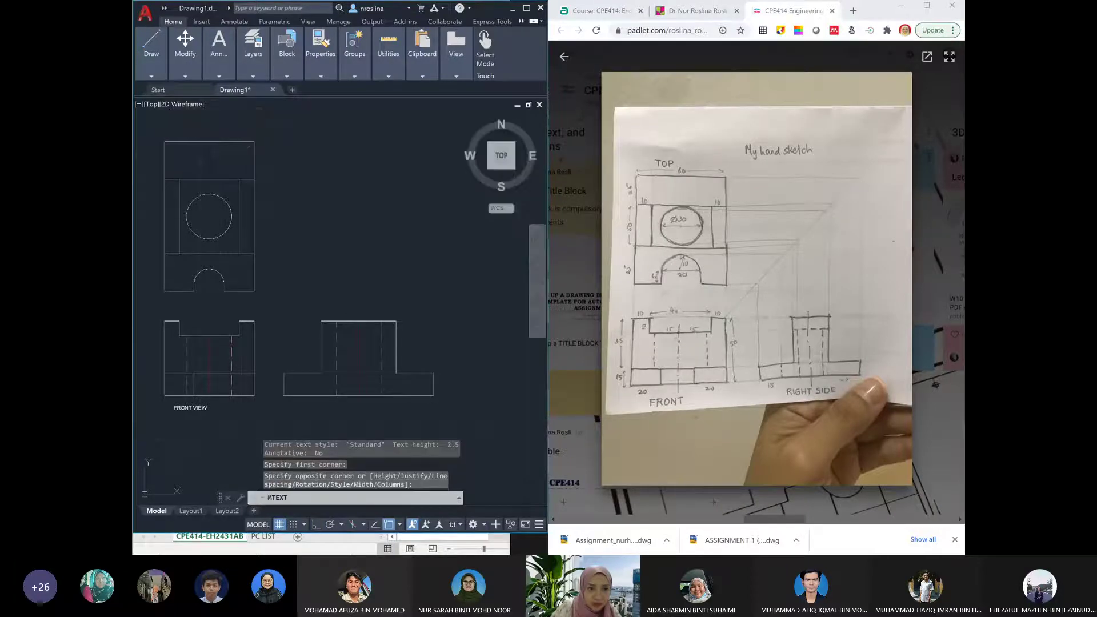
pyautogui.write('TOP')
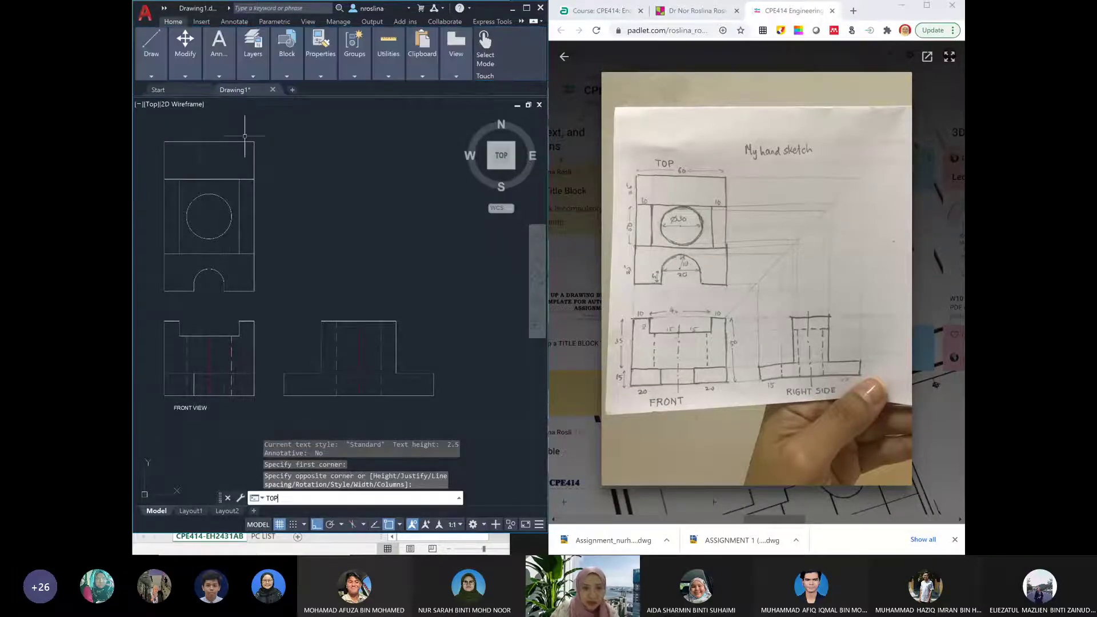
pyautogui.press('Return')
pyautogui.write('VIEW')
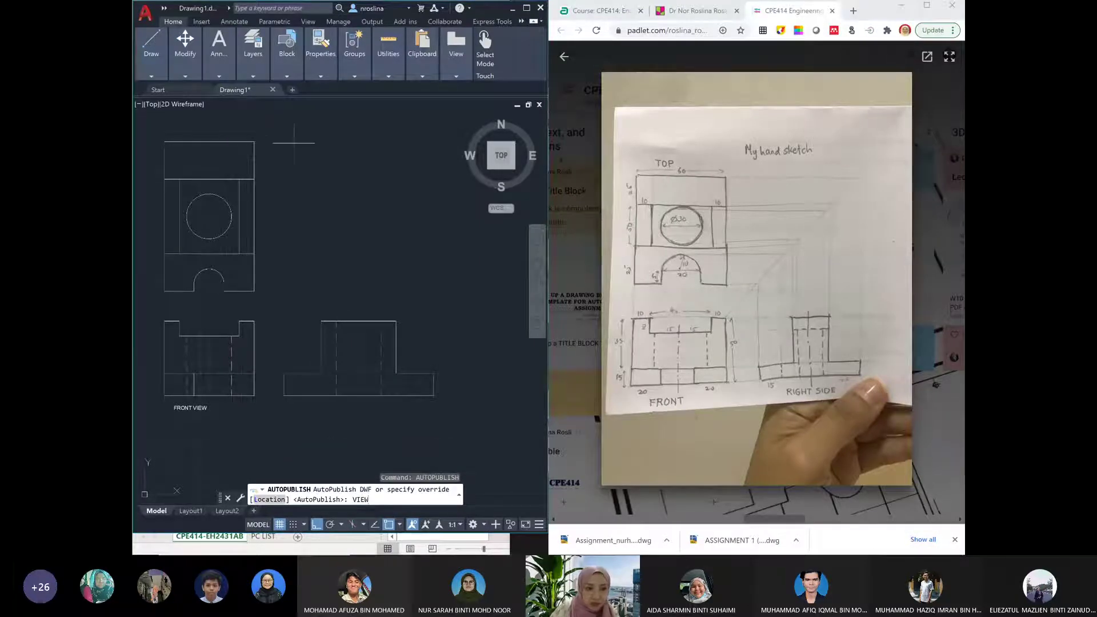
pyautogui.press('Return')
pyautogui.press('Escape')
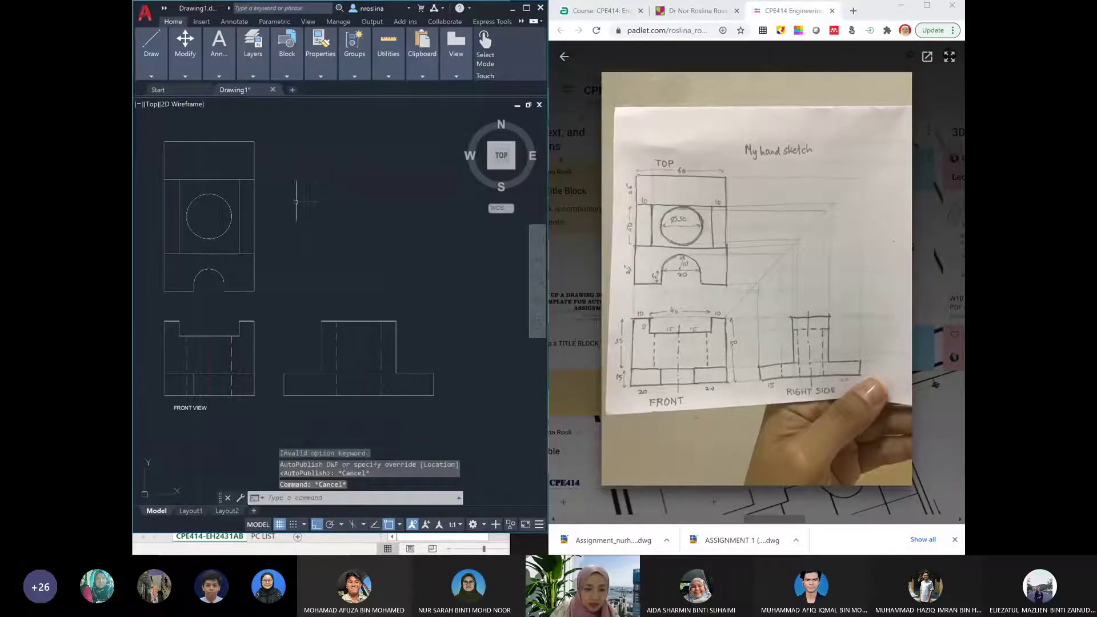
pyautogui.press('Escape')
pyautogui.press('Escape')
# Add the multiline text label TOP VIEW above the top view
pyautogui.write('MTEXT')
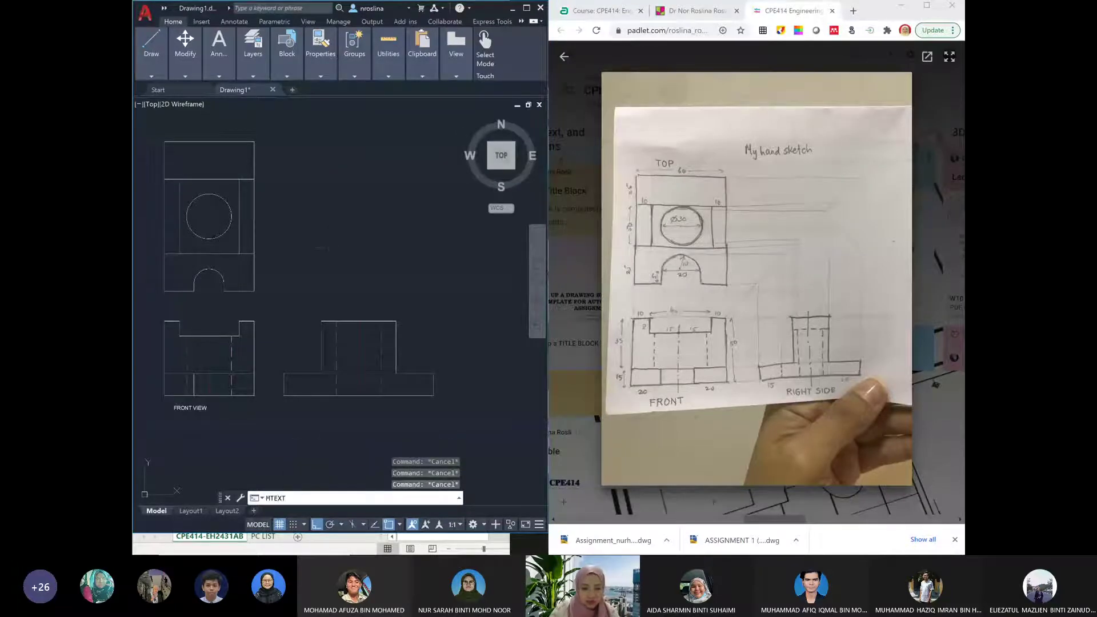
pyautogui.press('Return')
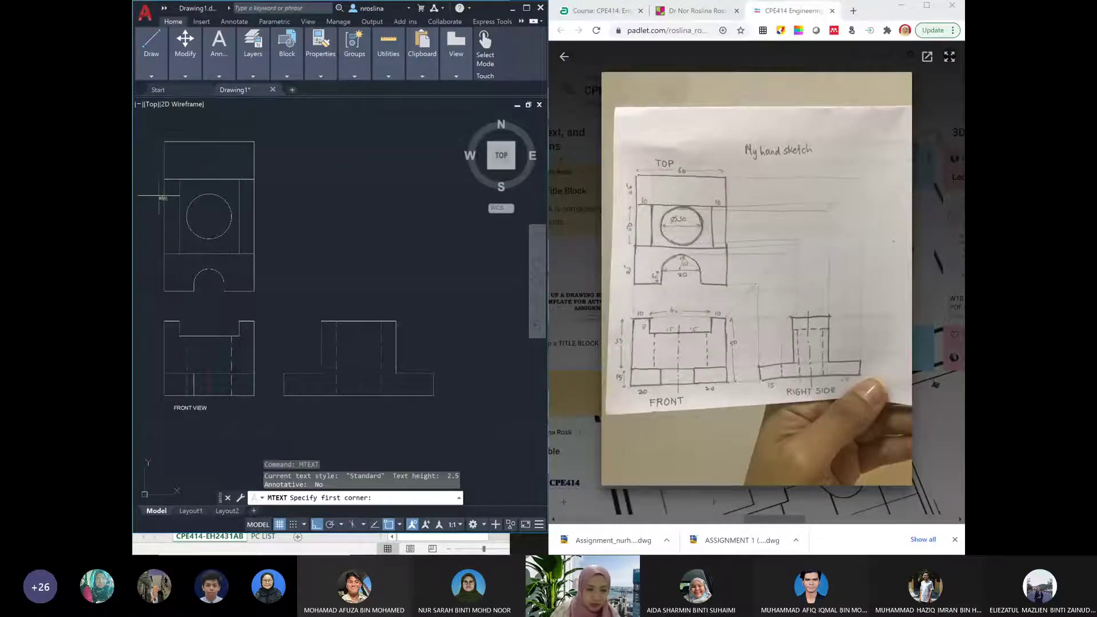
pyautogui.click(169, 123)
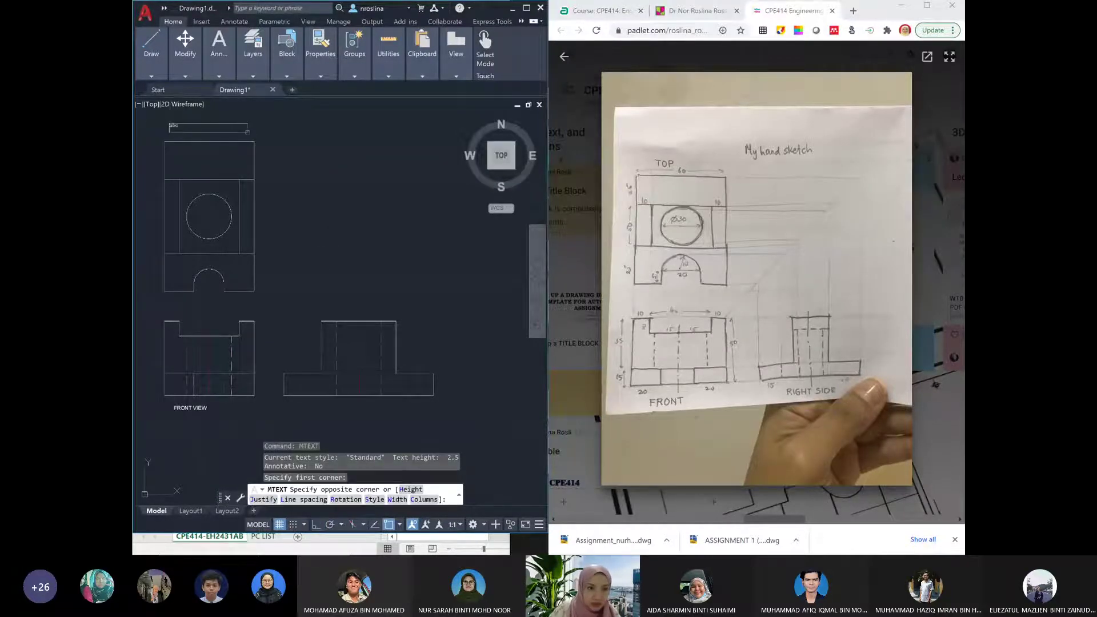
pyautogui.click(250, 136)
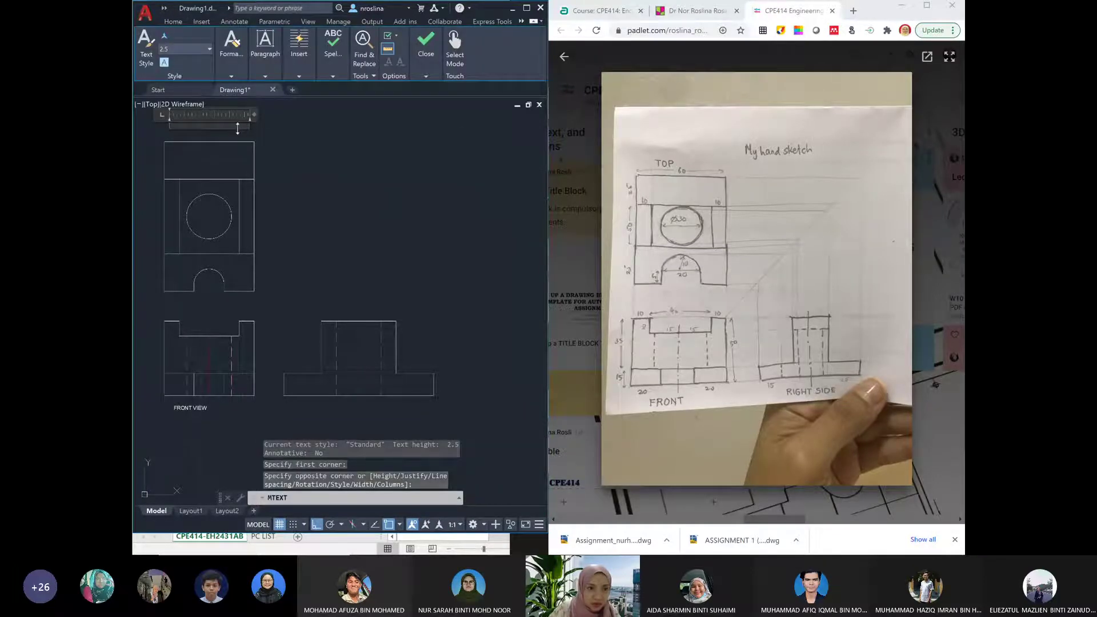
pyautogui.write('M')
pyautogui.write('OP VIEW')
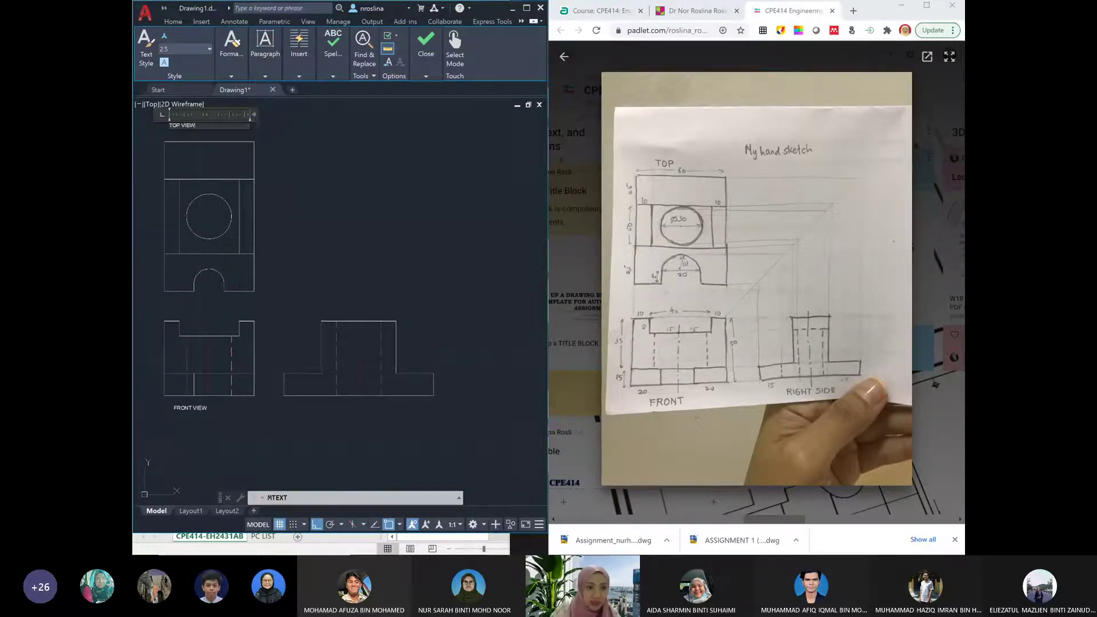
pyautogui.click(260, 136)
# Move the TOP VIEW label straight down, closer to the upper edge of the top view
pyautogui.click(178, 125)
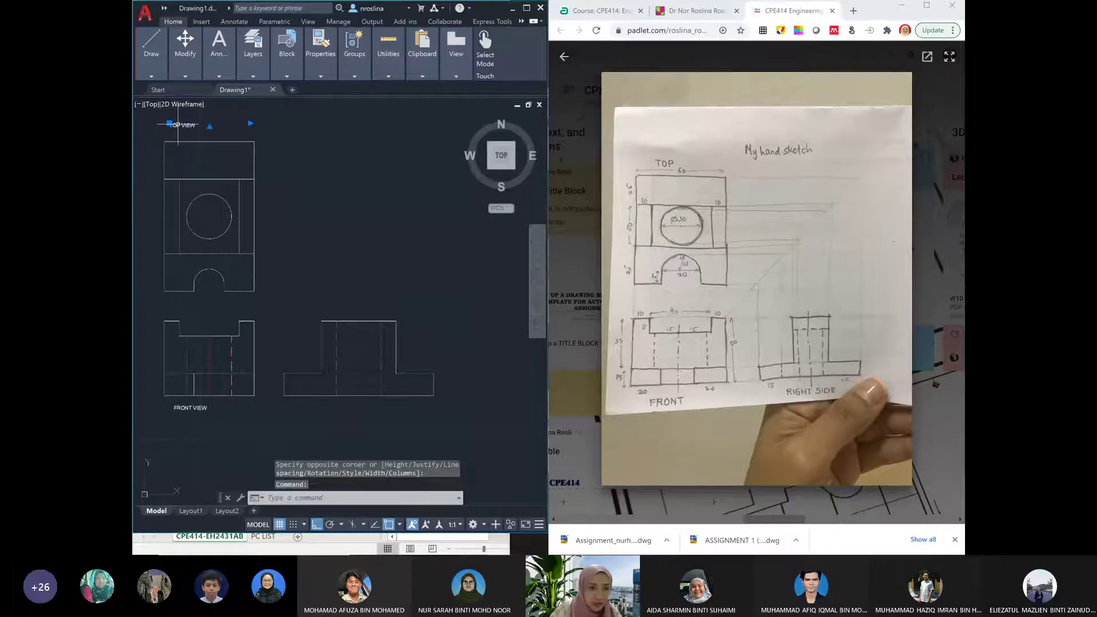
pyautogui.click(169, 124)
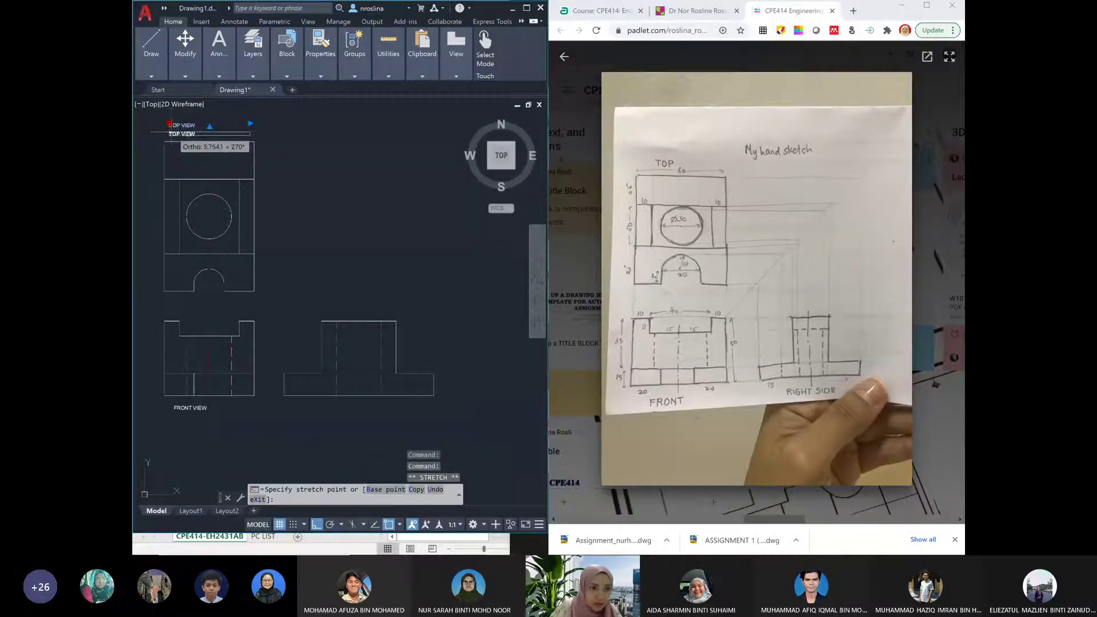
pyautogui.press('Escape')
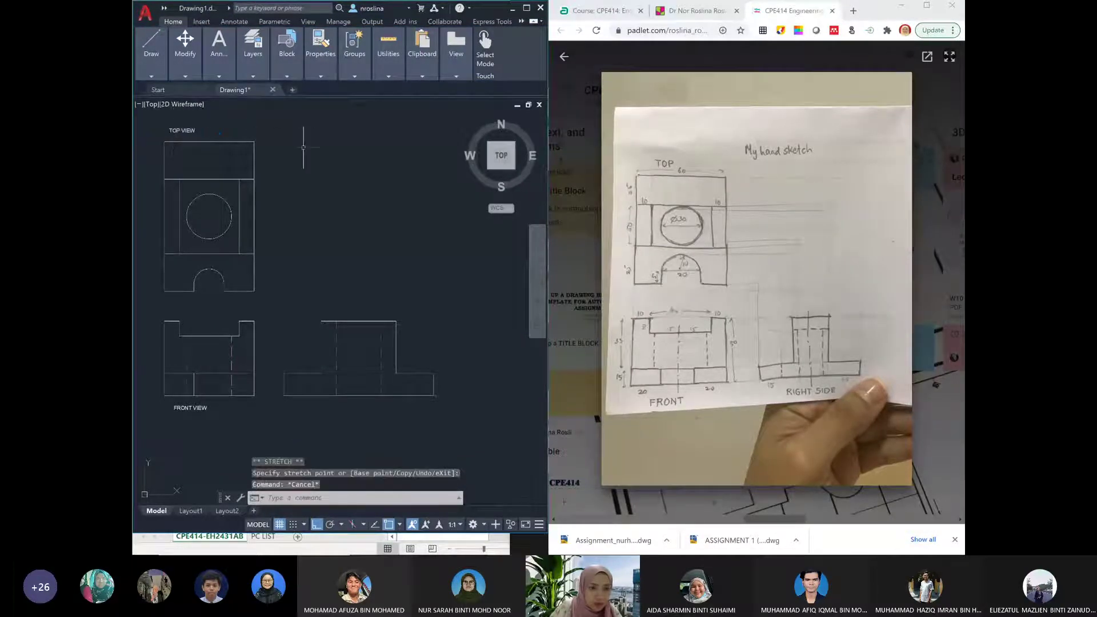
# Add the multiline text label RIGHT SIDE VIEW below the right side view
pyautogui.write('MTE')
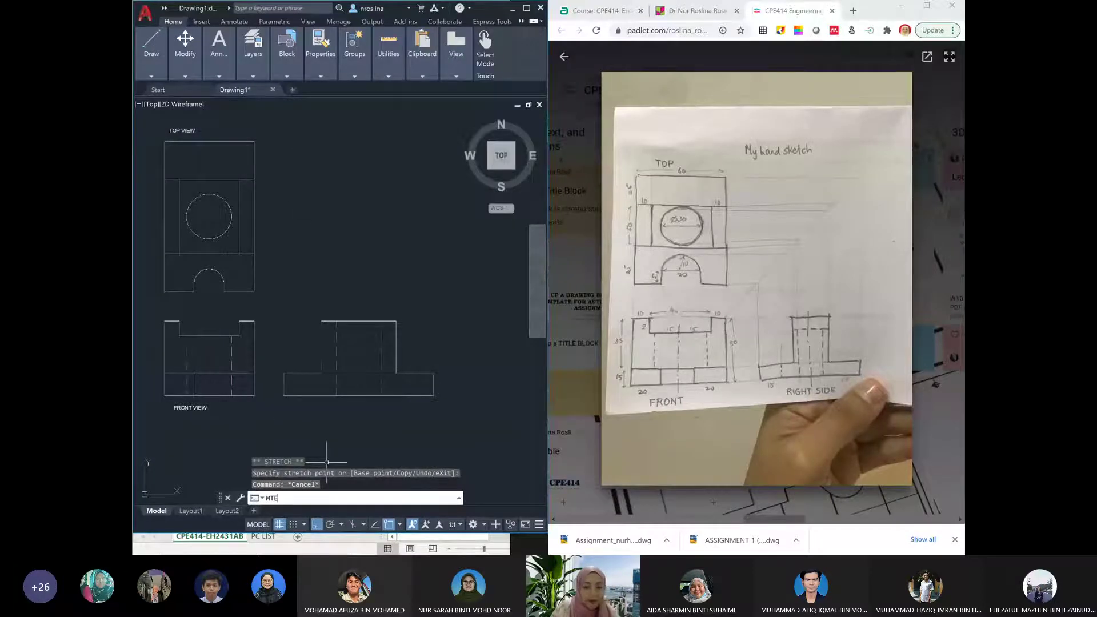
pyautogui.write('XT')
pyautogui.press('Return')
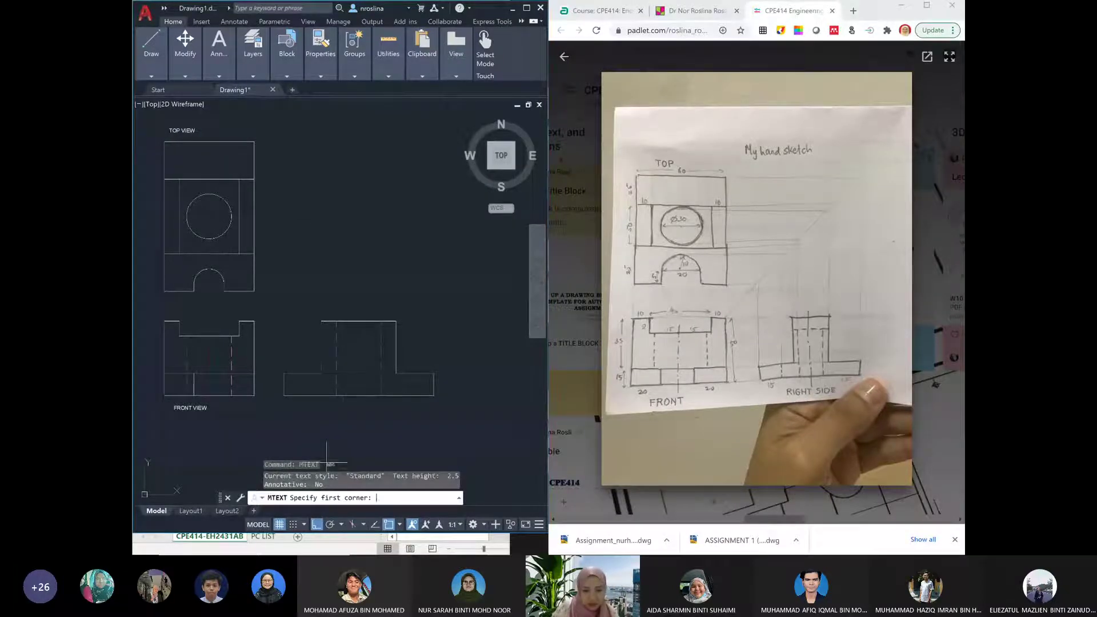
pyautogui.click(299, 403)
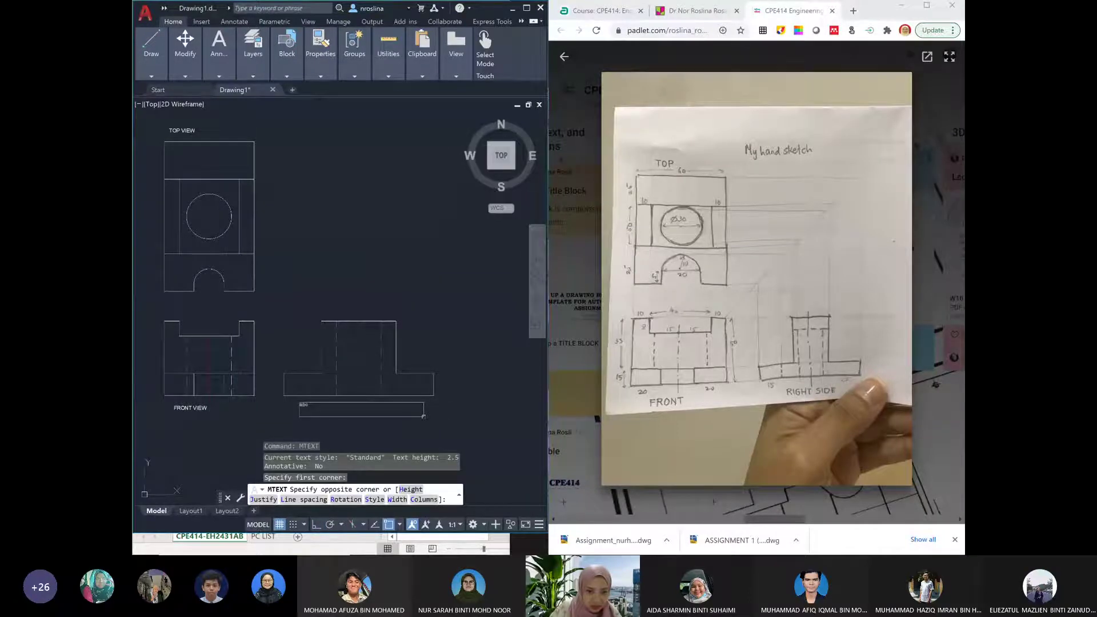
pyautogui.click(424, 417)
pyautogui.write('RIGHT SIDE')
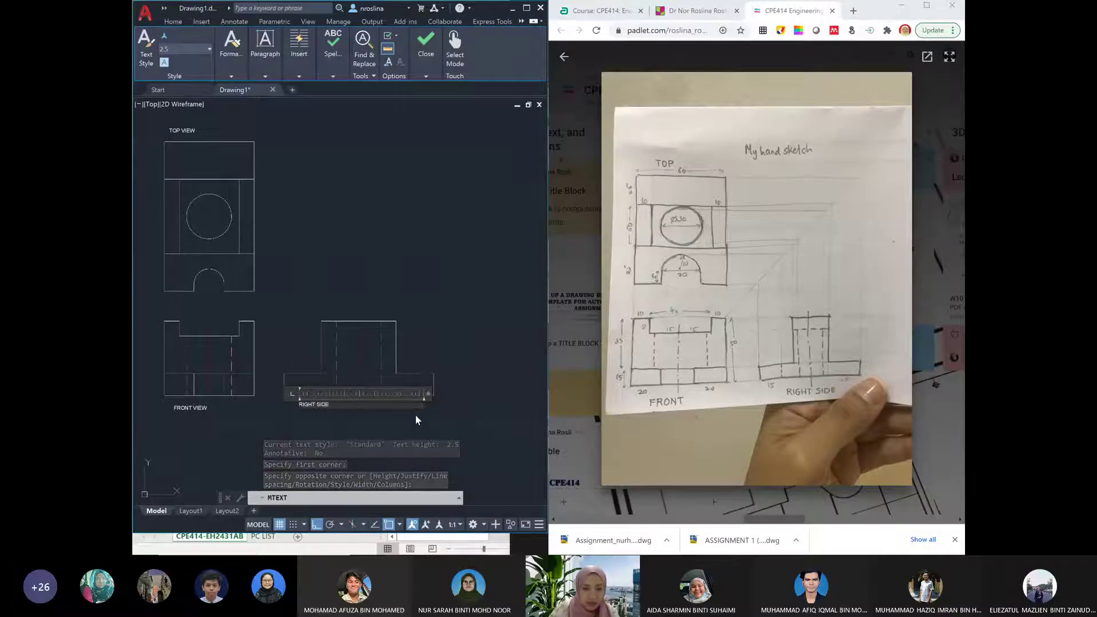
pyautogui.write(' VIEW')
pyautogui.click(416, 416)
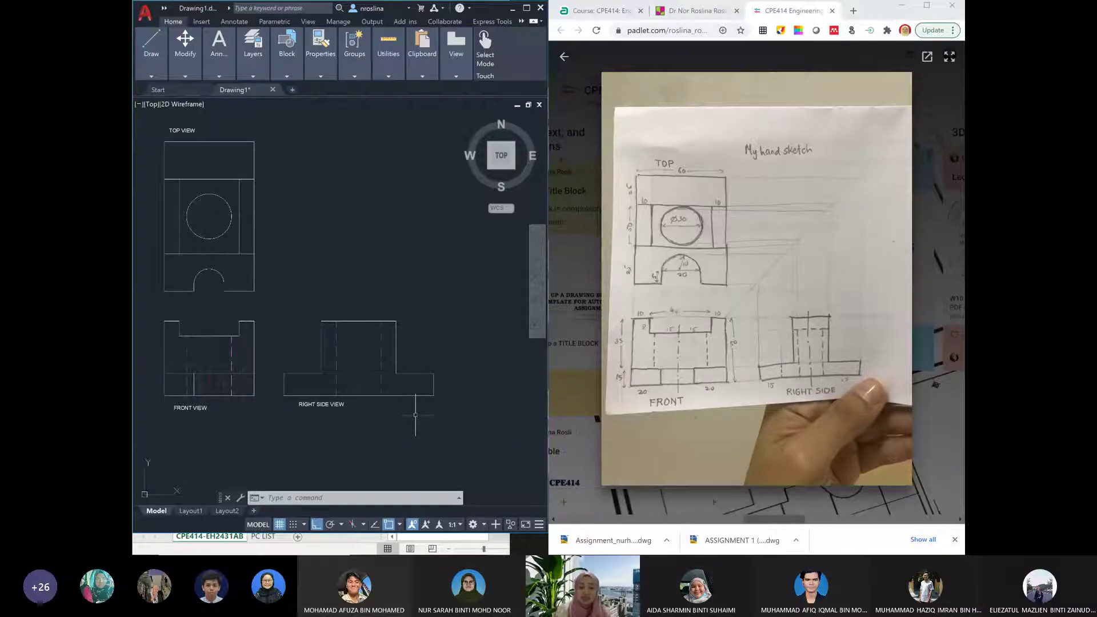
# Create a new layer named DIMENSION and set its color to index 51
pyautogui.write('LA')
pyautogui.press('Return')
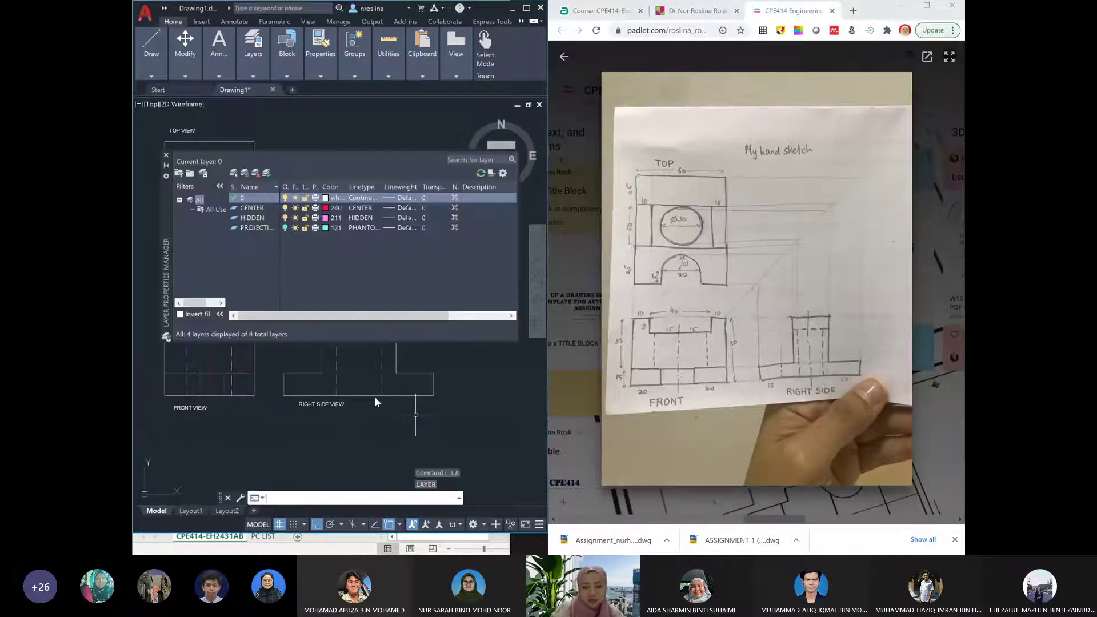
pyautogui.click(234, 172)
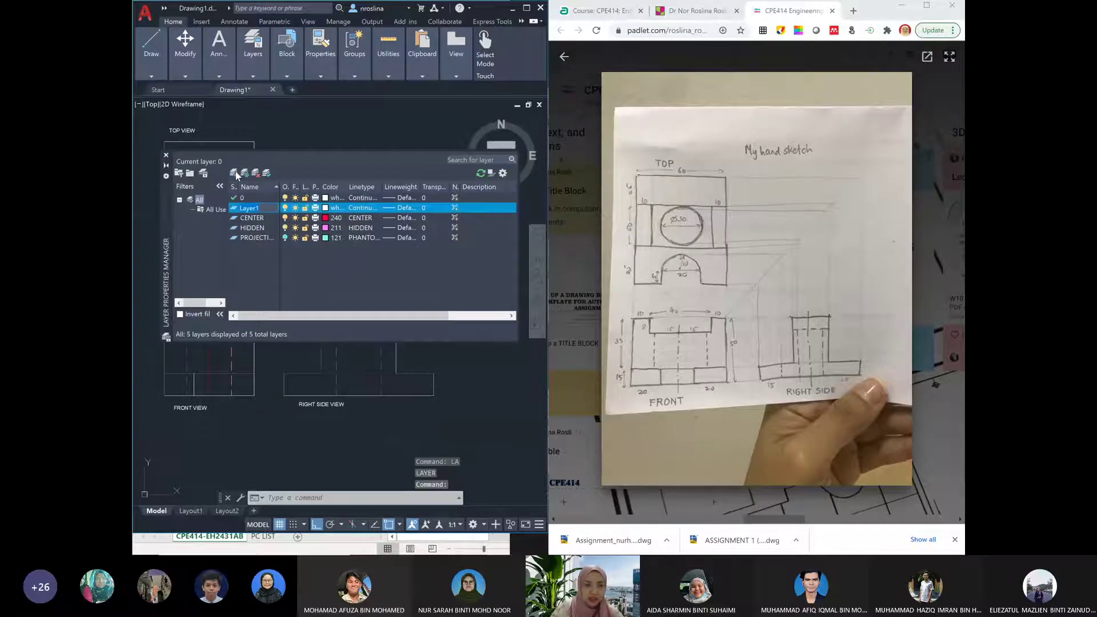
pyautogui.write('DIMENSION')
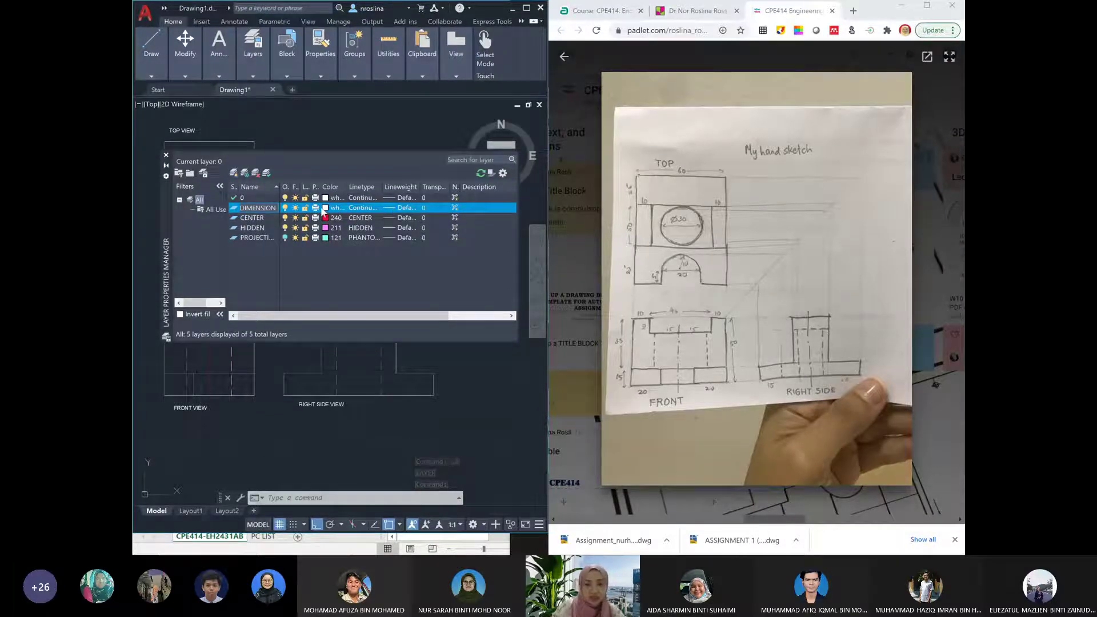
pyautogui.click(326, 208)
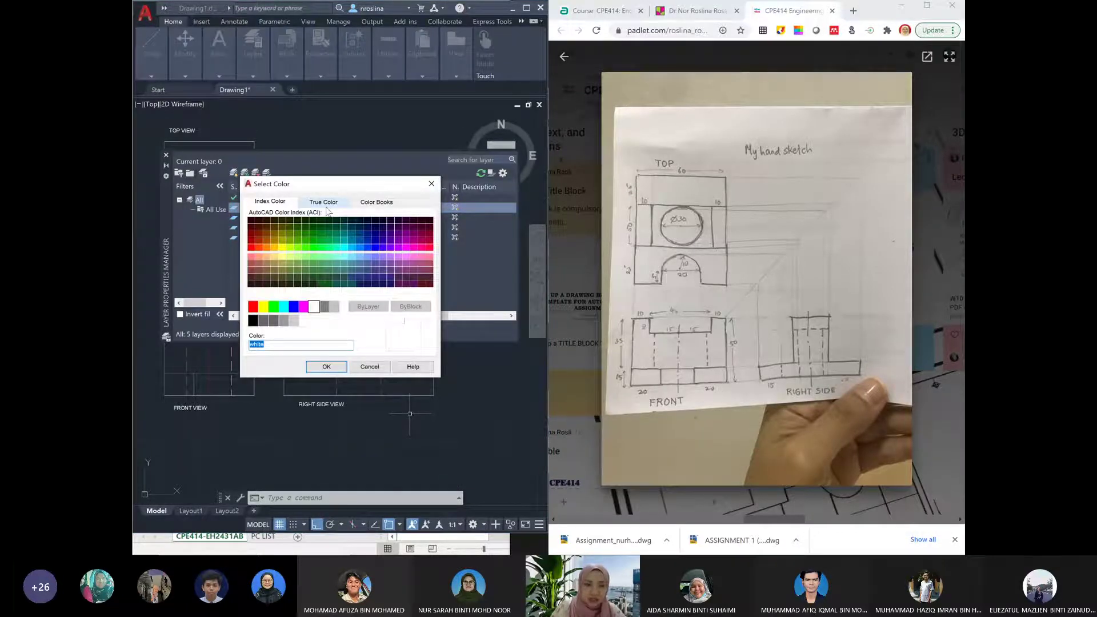
pyautogui.click(282, 256)
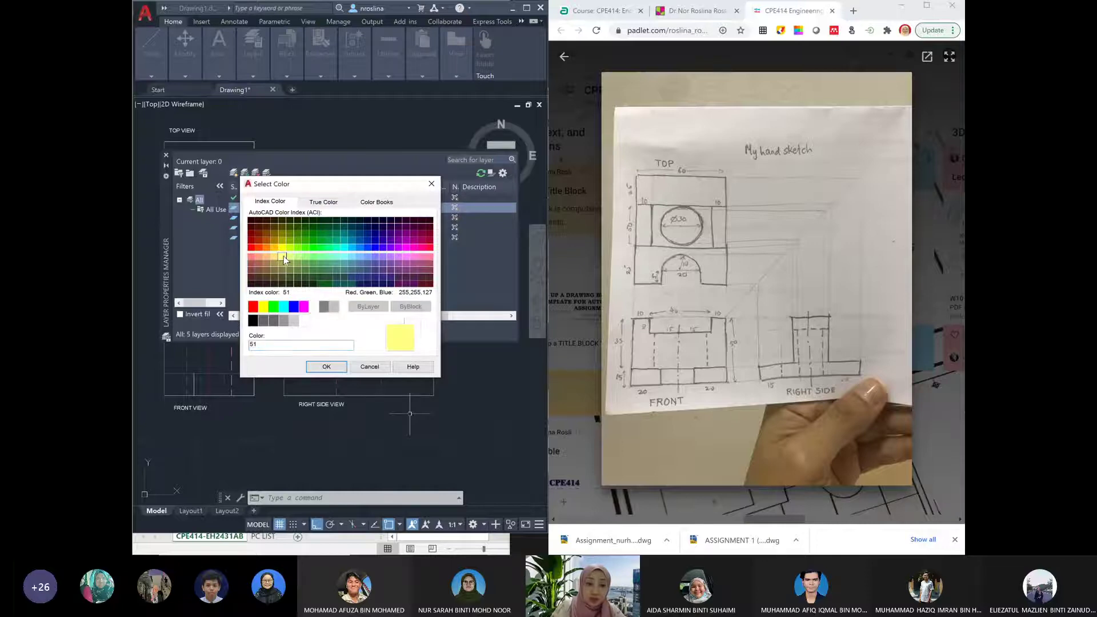
pyautogui.click(326, 367)
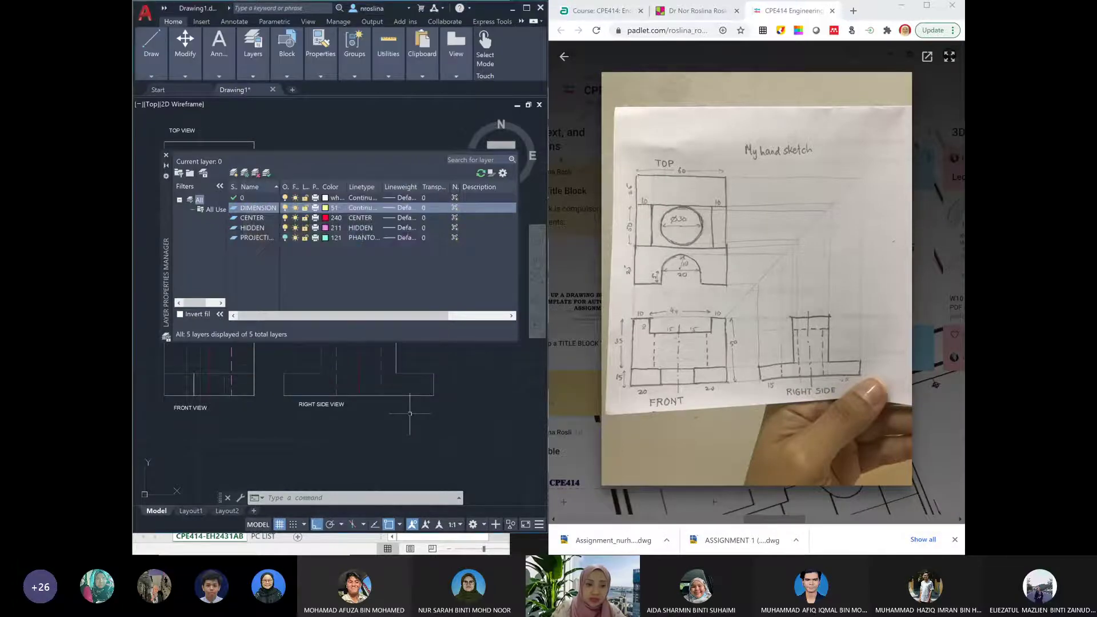
# Make DIMENSION the current layer, keeping its default lineweight, and close the layer manager
pyautogui.click(392, 209)
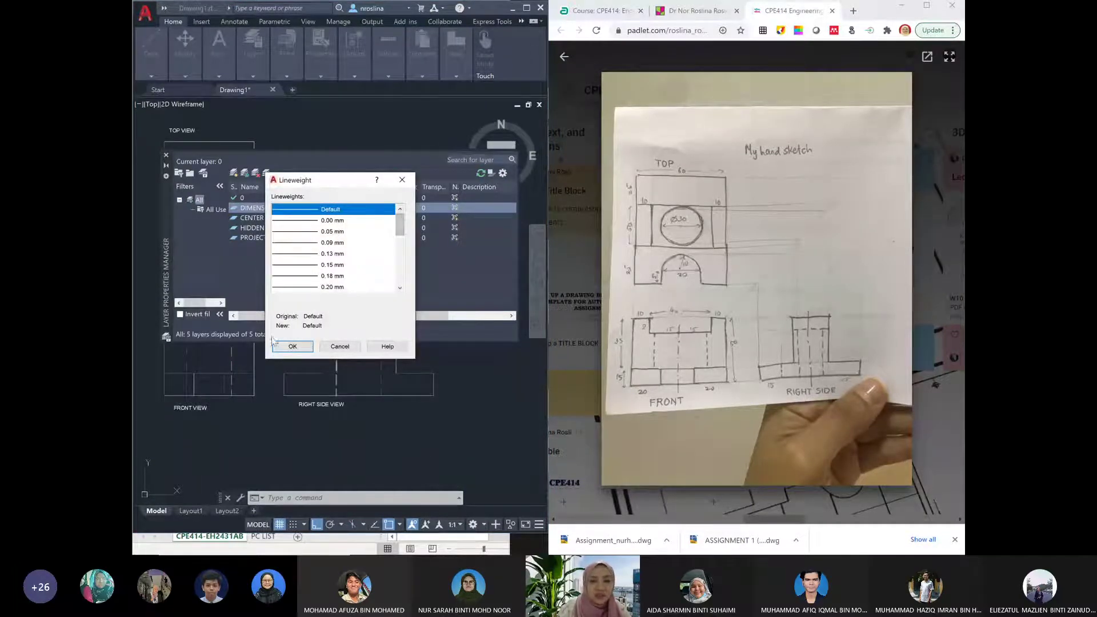
pyautogui.click(340, 347)
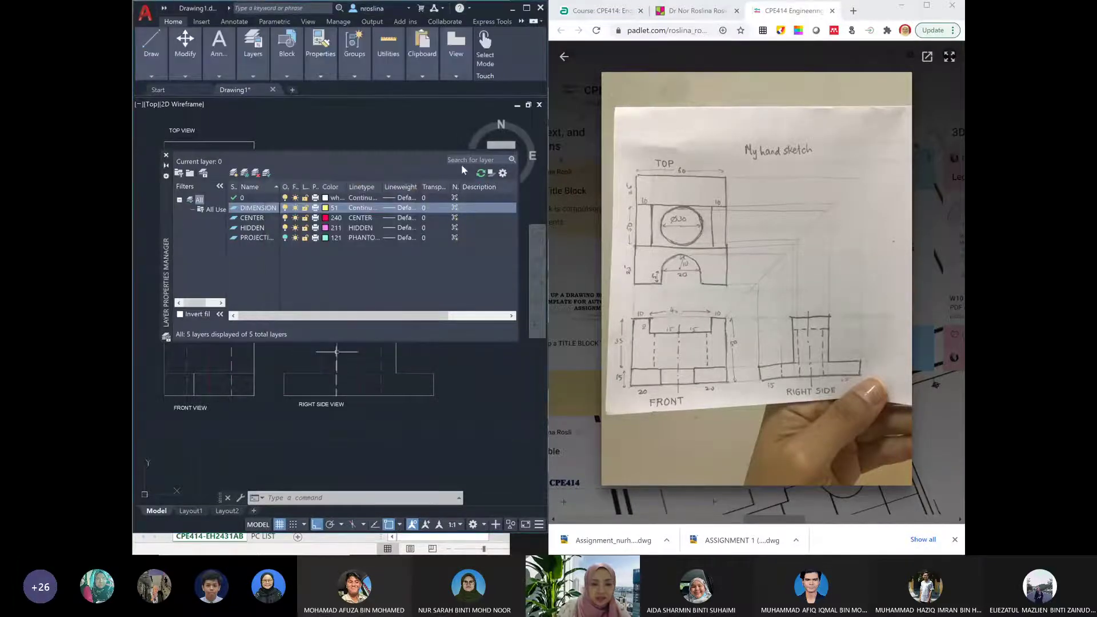
pyautogui.doubleClick(234, 208)
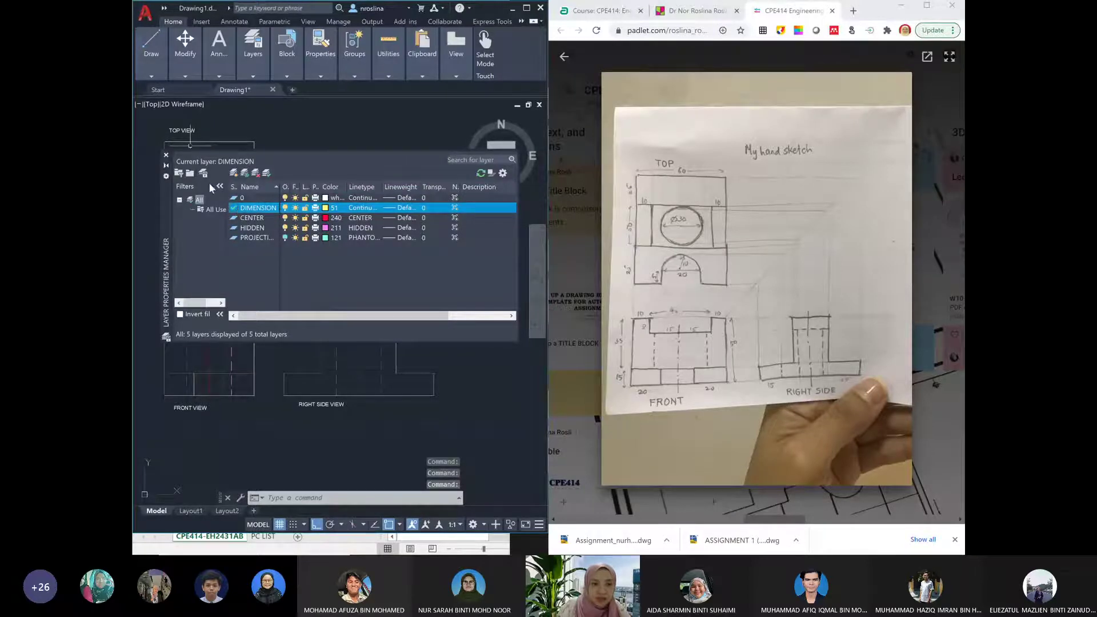
pyautogui.click(167, 156)
pyautogui.write('dim')
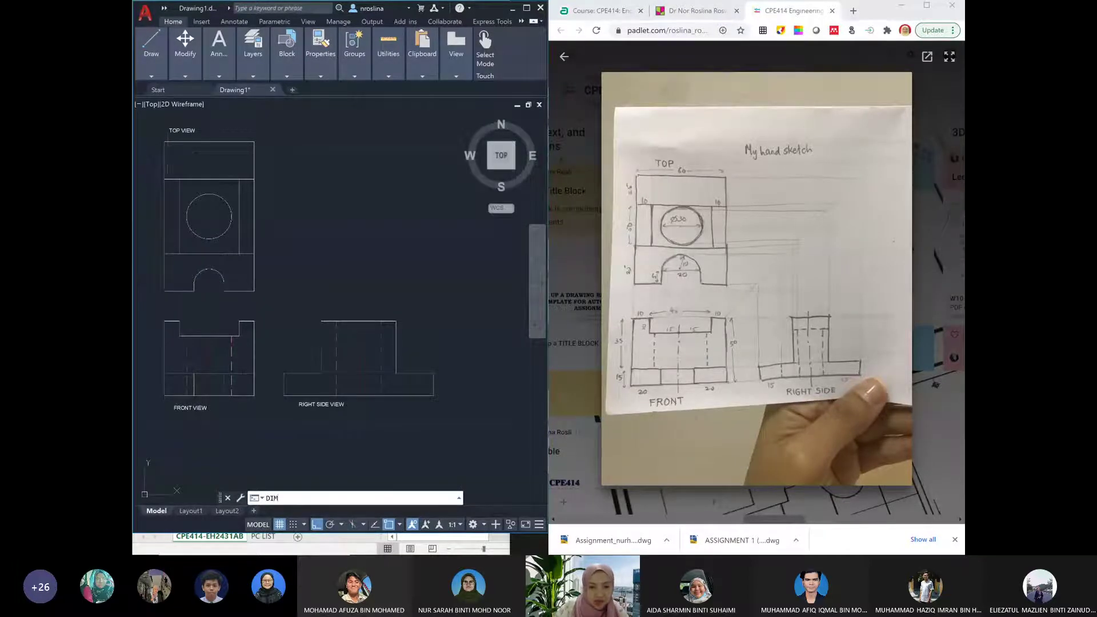
pyautogui.press('Return')
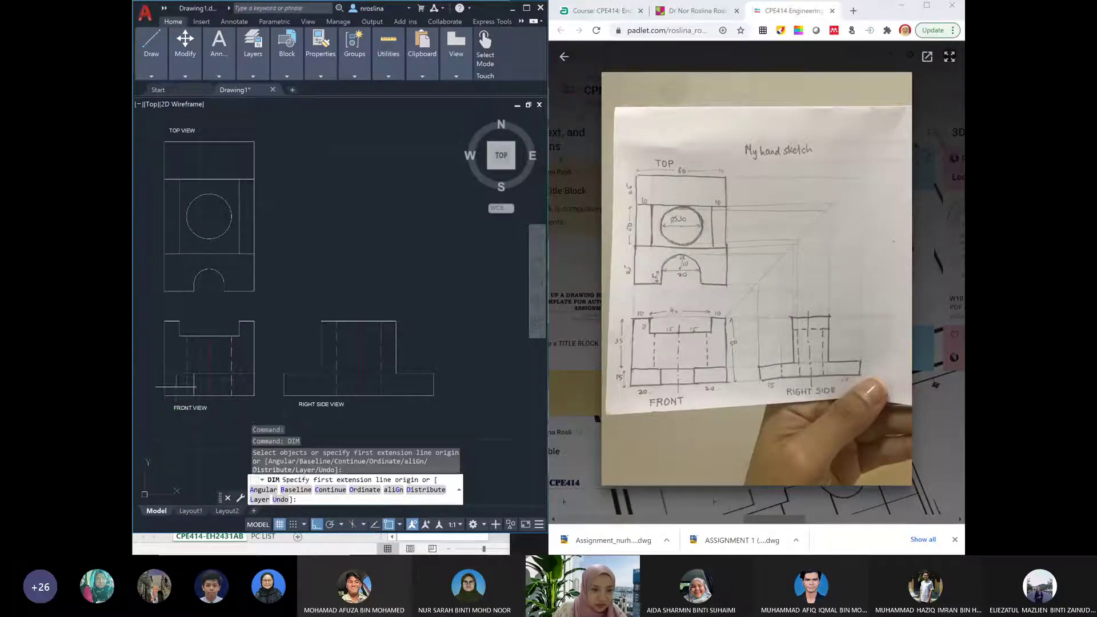
pyautogui.click(164, 143)
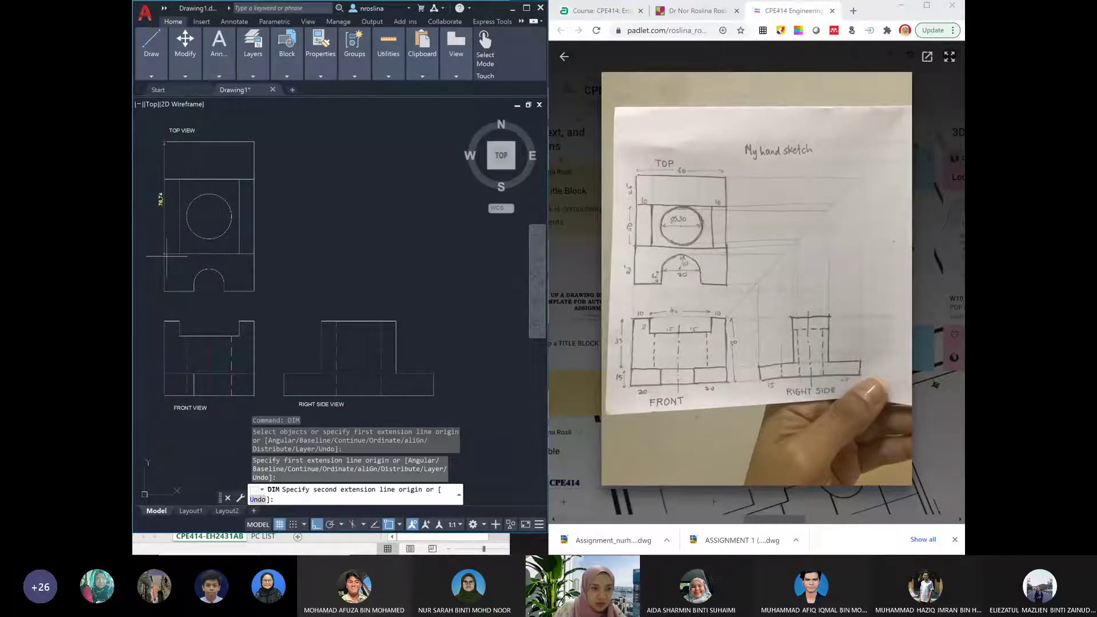
pyautogui.press('Escape')
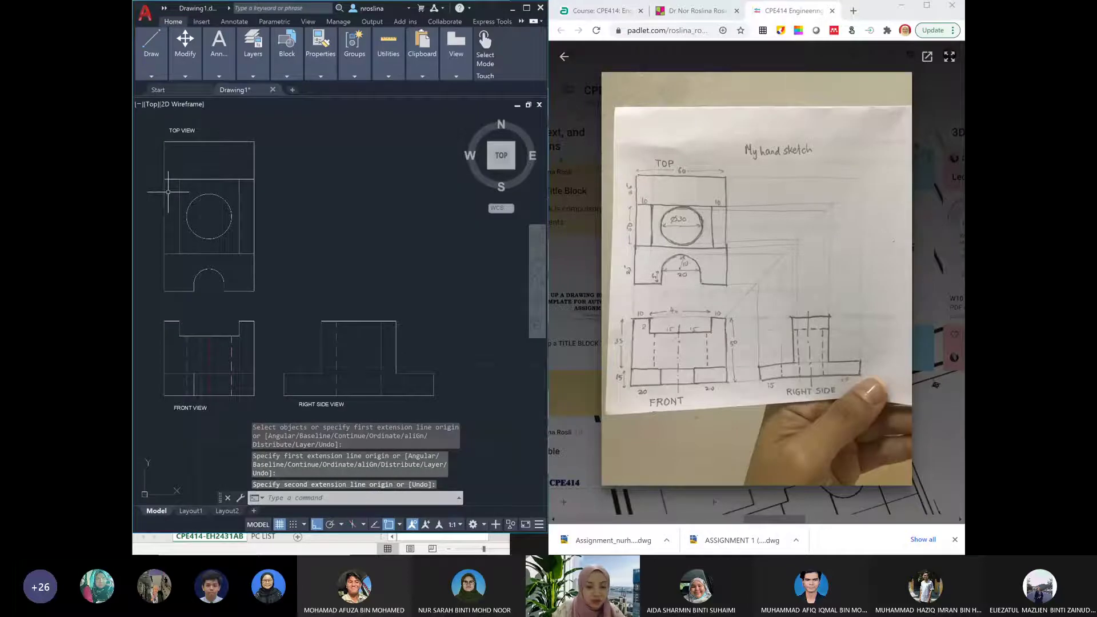
# Add continuous quick dimensions along the top view's left edge, with the dimension line just outside the view
pyautogui.write('QDIM')
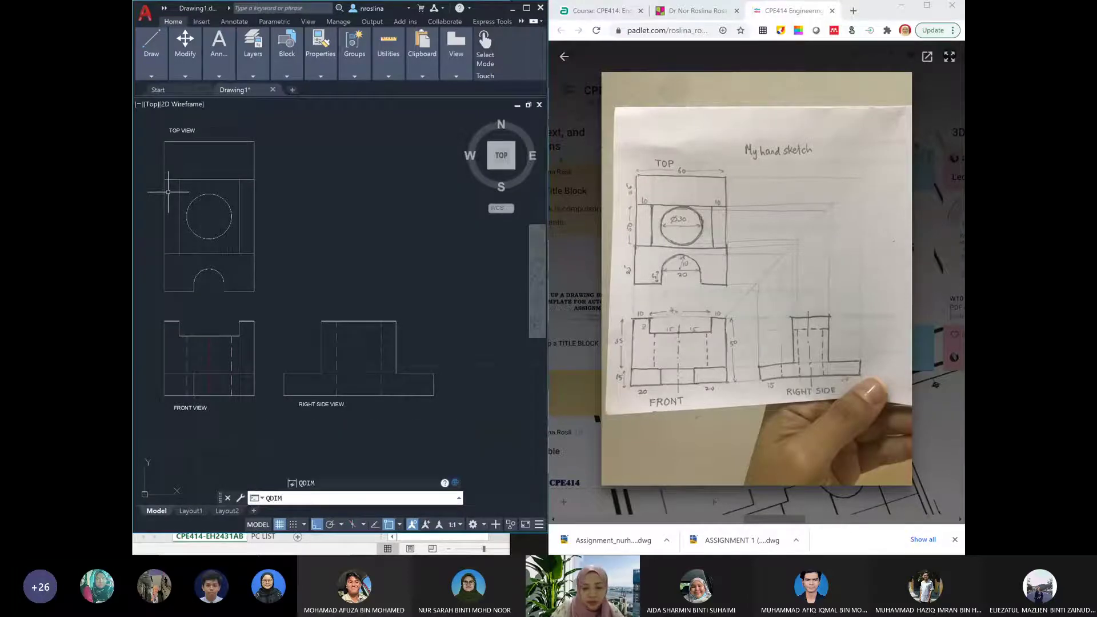
pyautogui.press('Return')
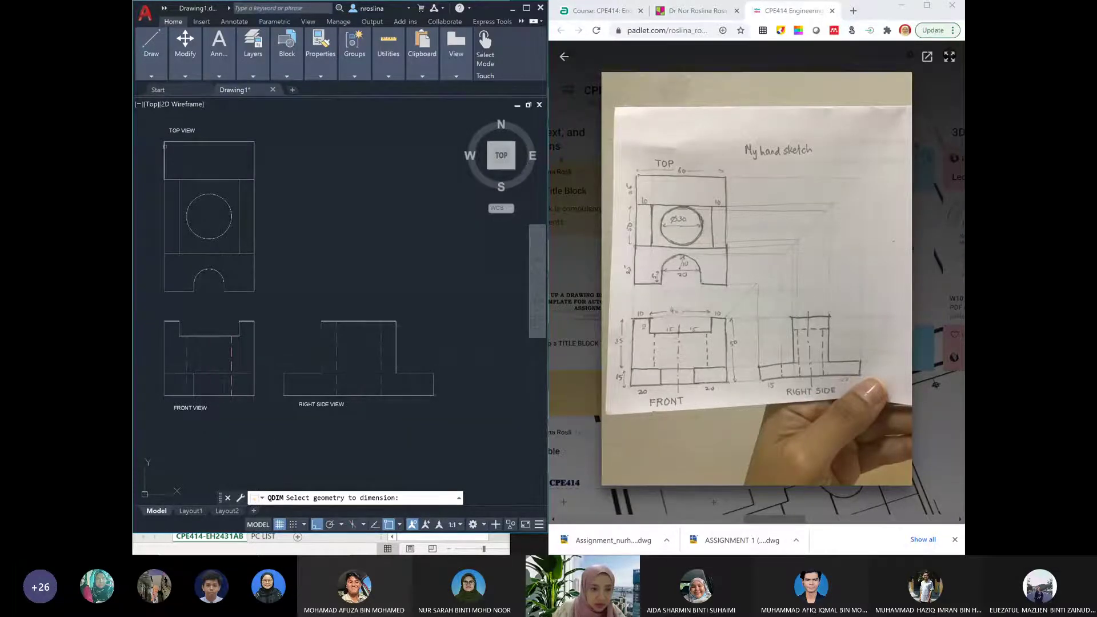
pyautogui.moveTo(154, 139)
pyautogui.mouseDown()
pyautogui.moveTo(185, 192)
pyautogui.moveTo(159, 267)
pyautogui.moveTo(180, 253)
pyautogui.moveTo(163, 189)
pyautogui.moveTo(157, 210)
pyautogui.mouseUp()
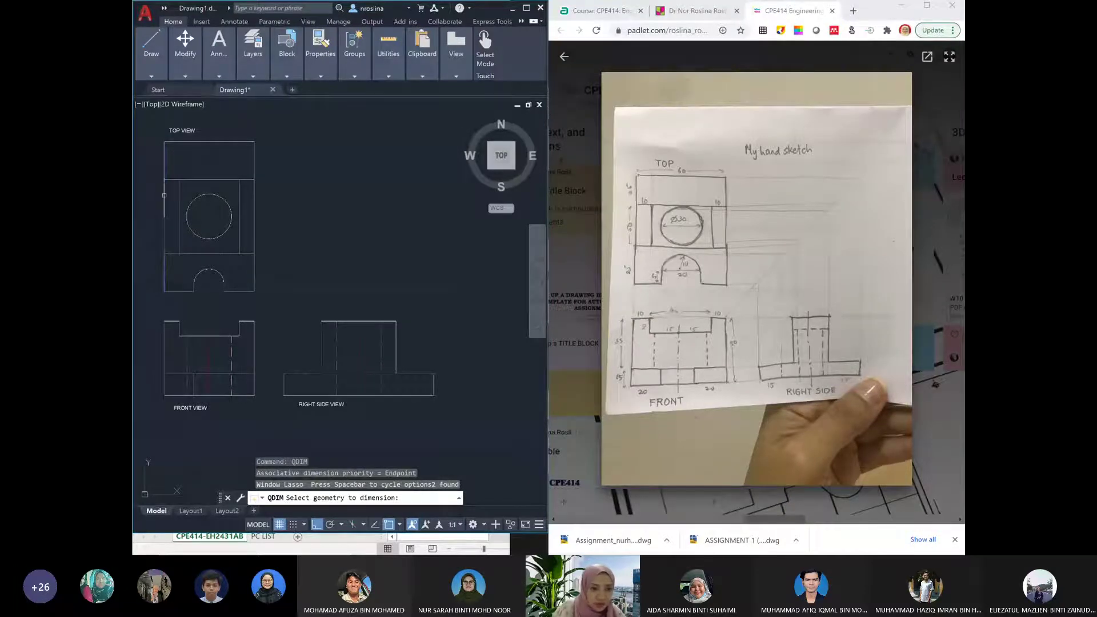
pyautogui.click(164, 196)
pyautogui.click(163, 233)
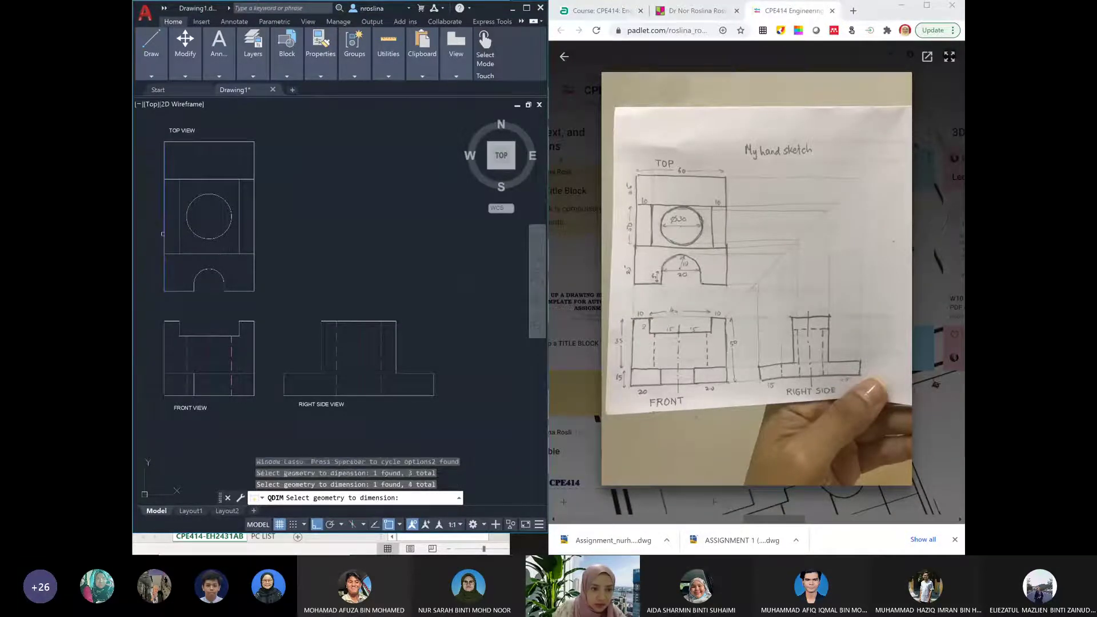
pyautogui.press('Return')
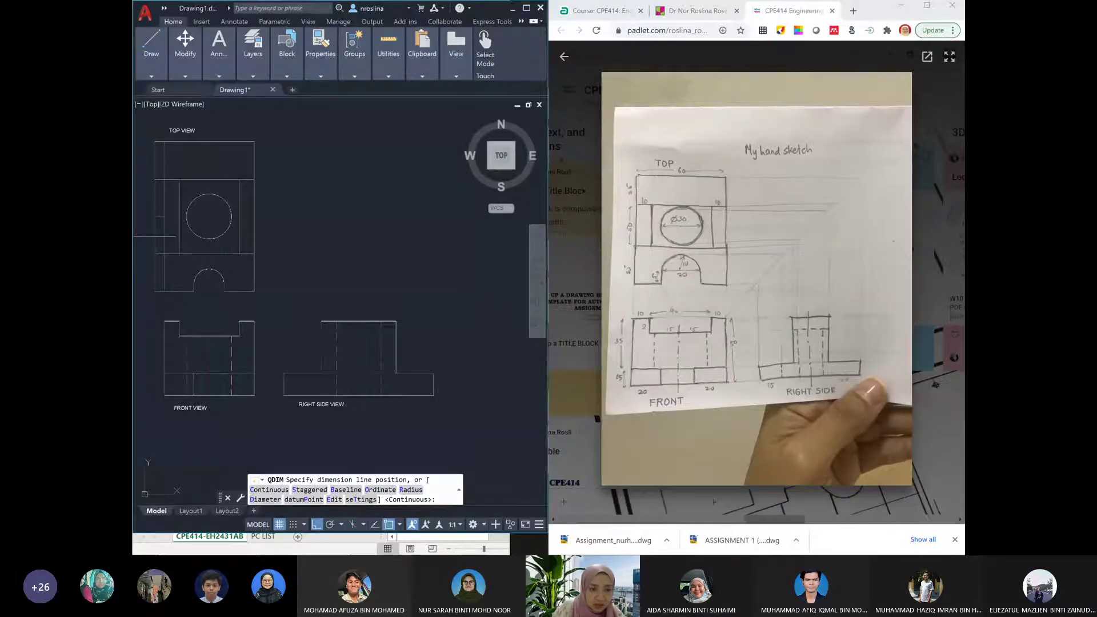
pyautogui.click(154, 235)
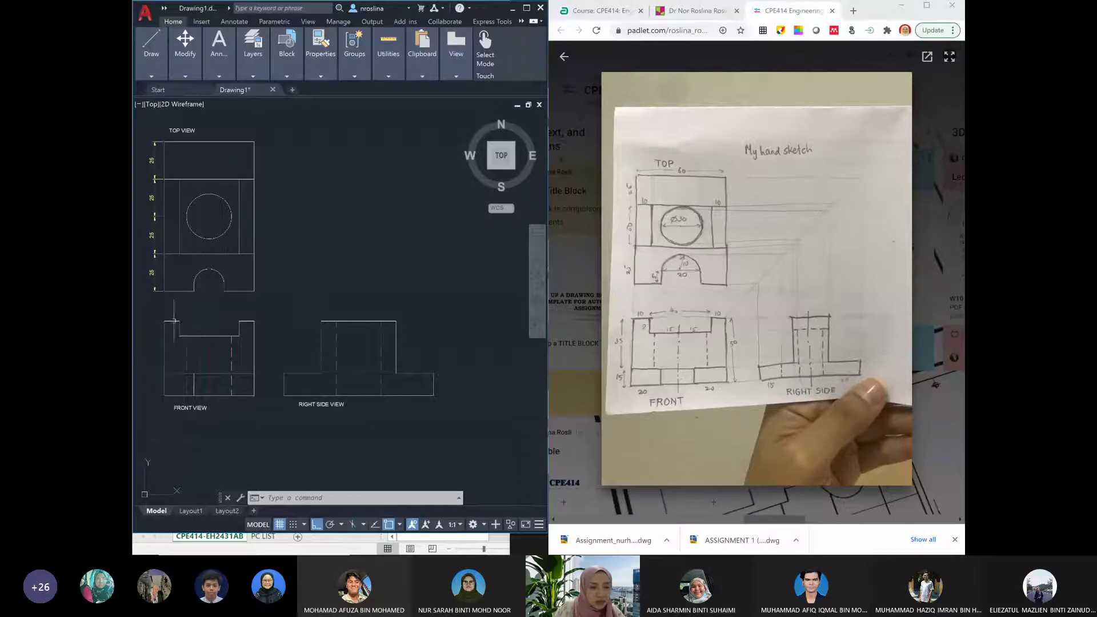
# Add a quick dimension for the right side view's overall bottom width, placing the dimension line below the view
pyautogui.write('qdim')
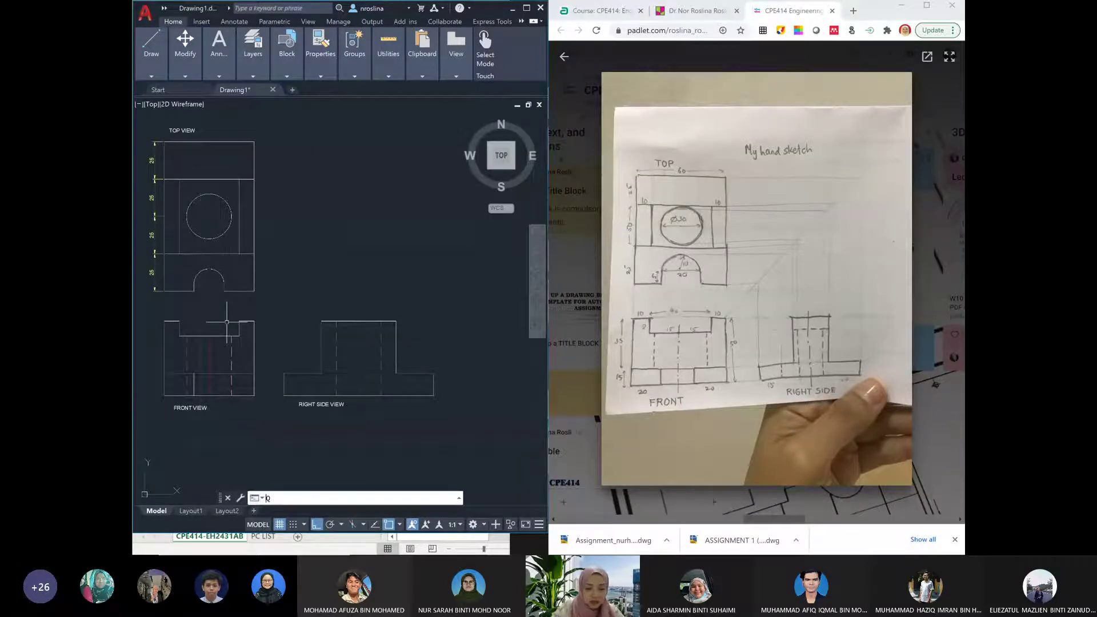
pyautogui.press('Return')
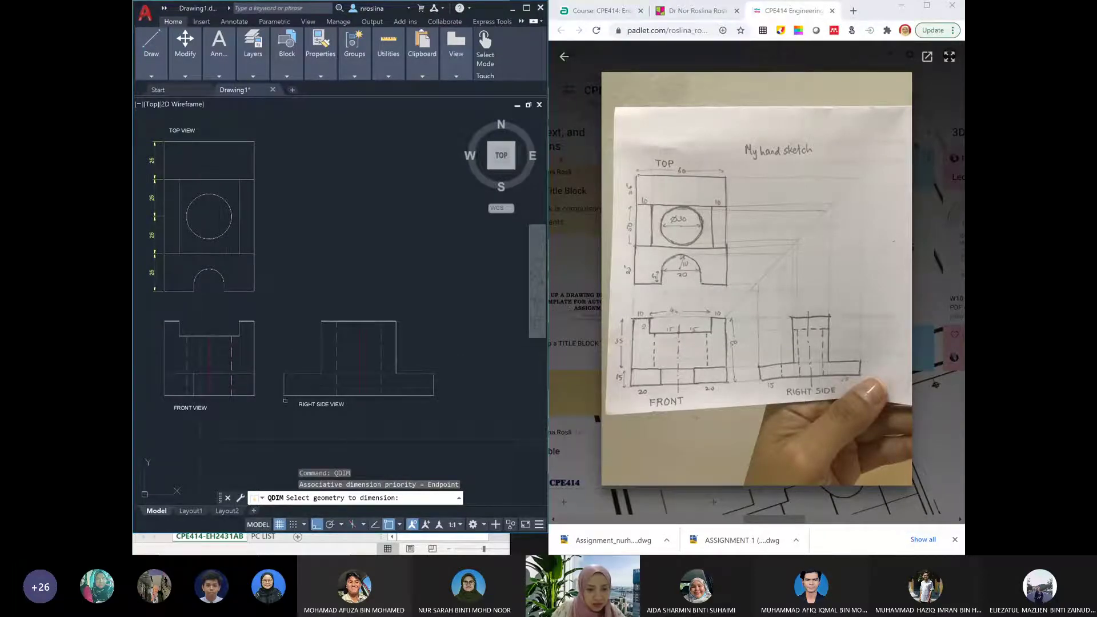
pyautogui.click(282, 396)
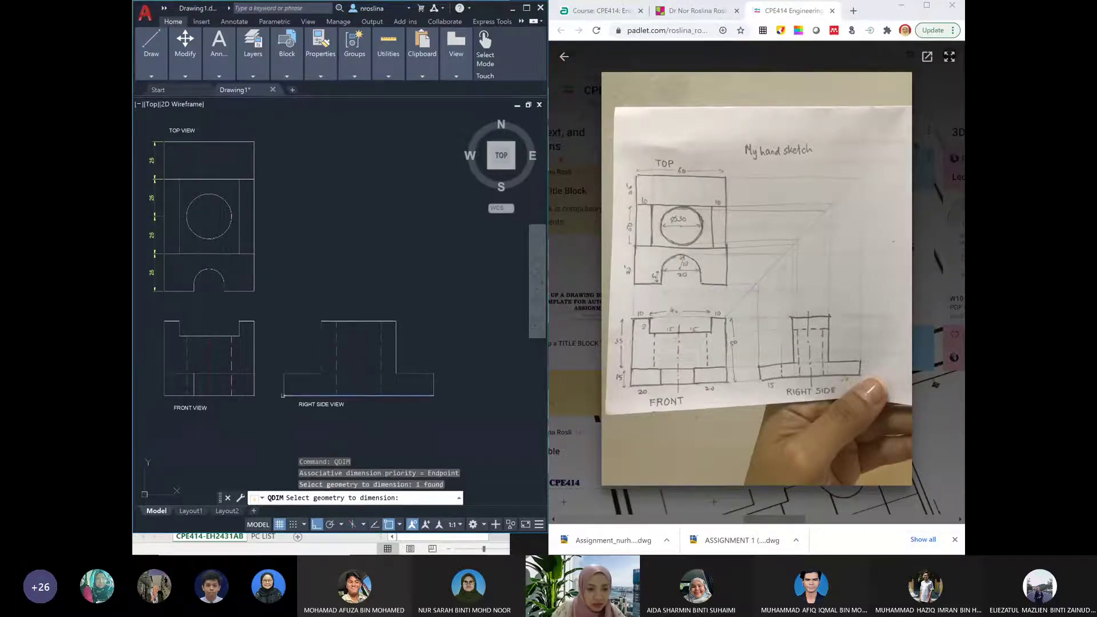
pyautogui.press('Return')
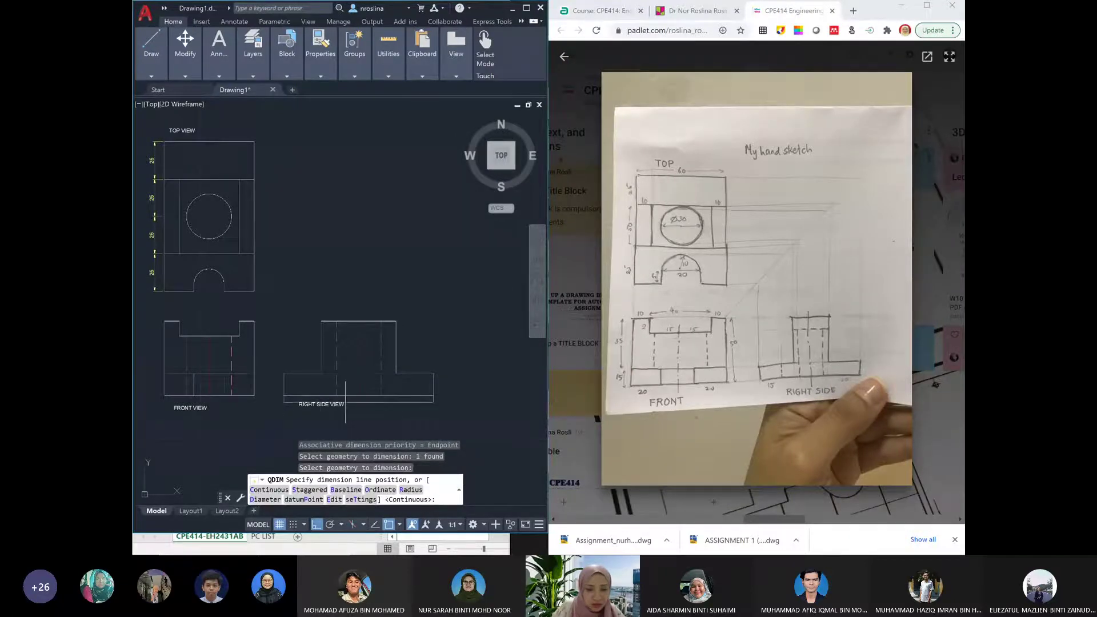
pyautogui.click(357, 414)
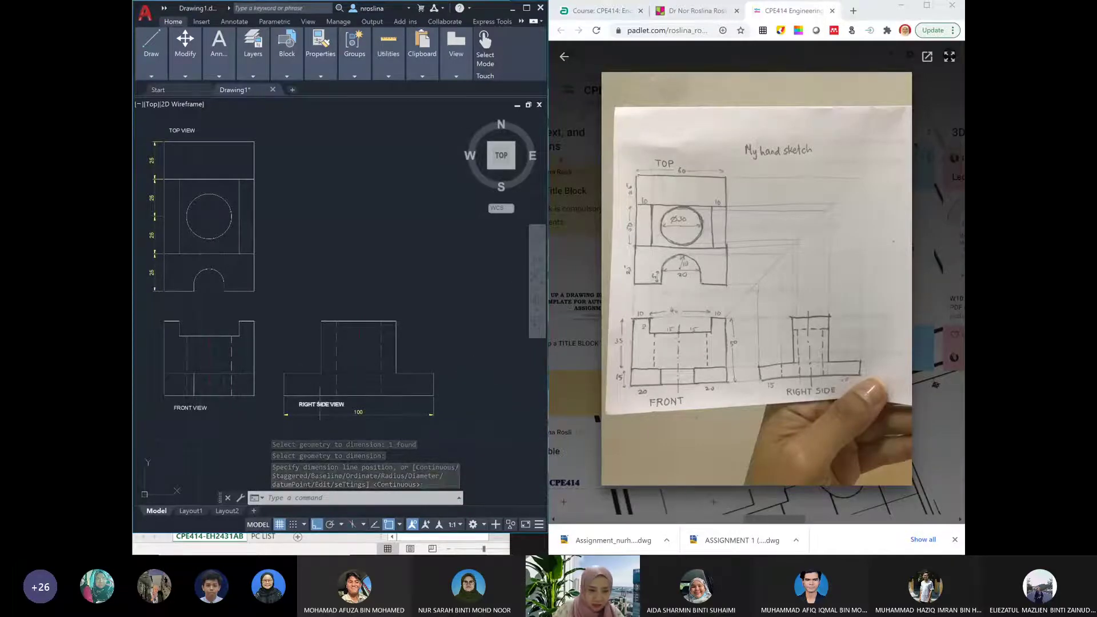
pyautogui.press('Escape')
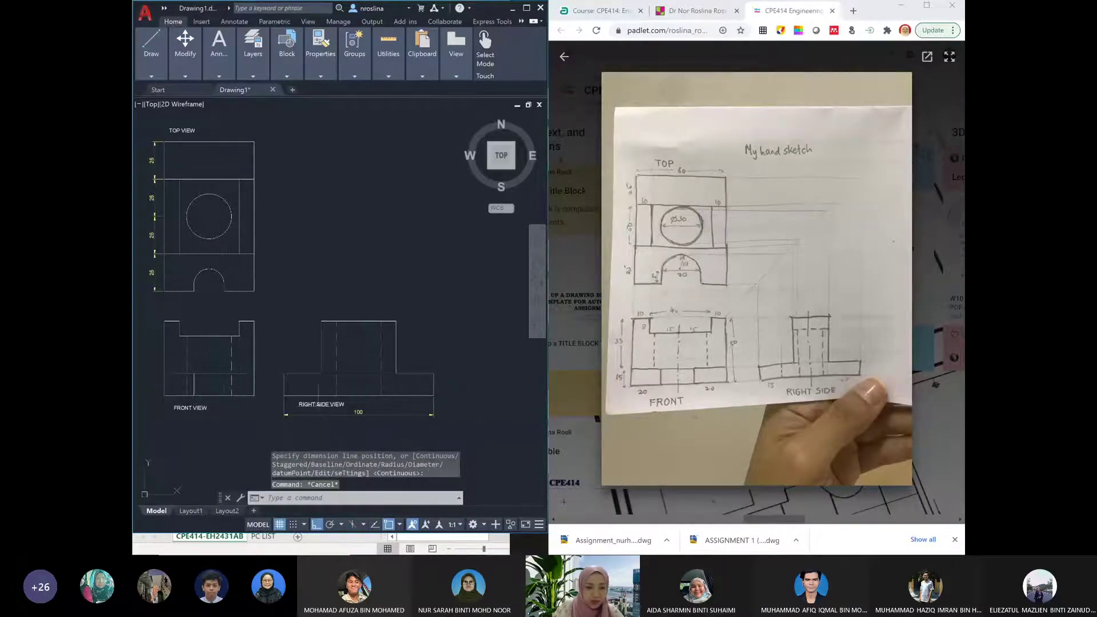
# Move the RIGHT SIDE VIEW label down so it sits clear below the width dimension
pyautogui.click(320, 404)
pyautogui.click(300, 402)
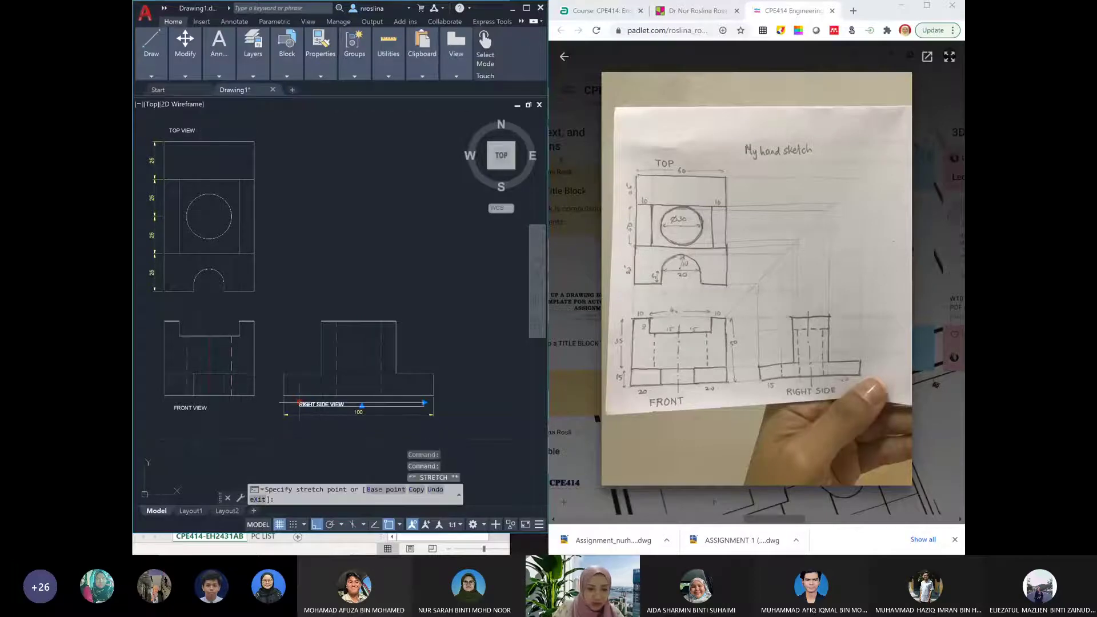
pyautogui.click(298, 428)
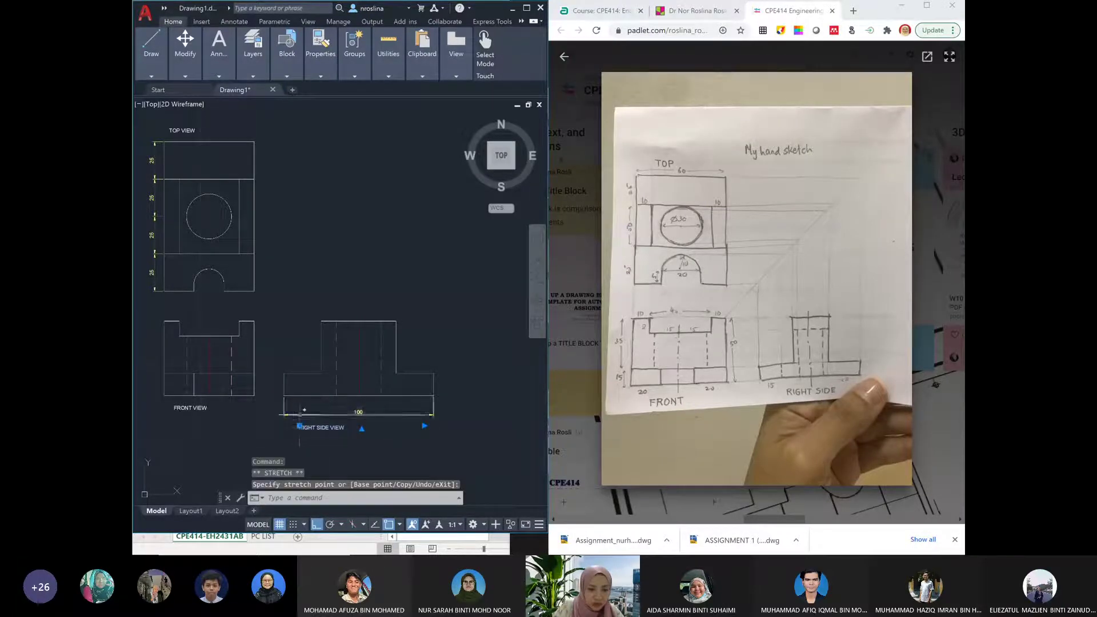
# Move the right side view's overall width dimension line up, closer to the view's bottom edge
pyautogui.click(301, 413)
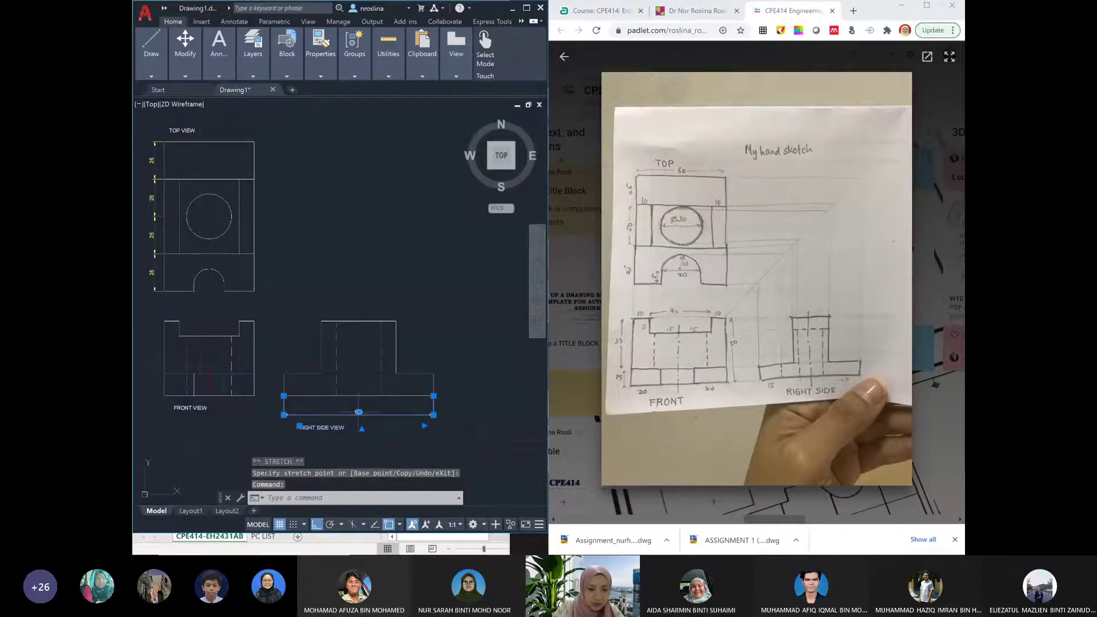
pyautogui.click(359, 412)
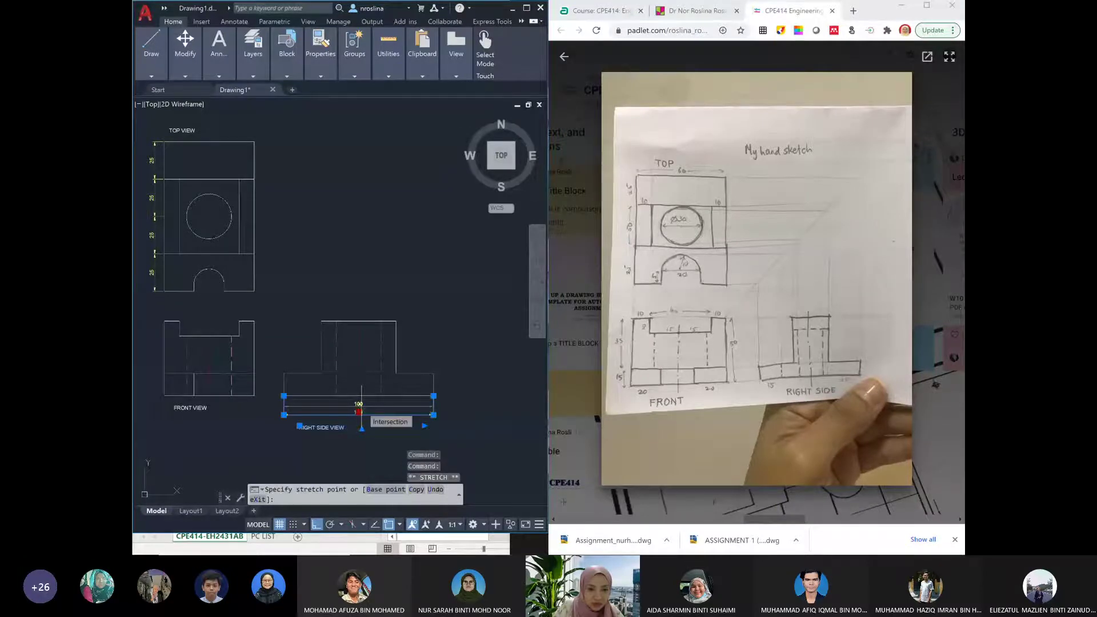
pyautogui.click(362, 410)
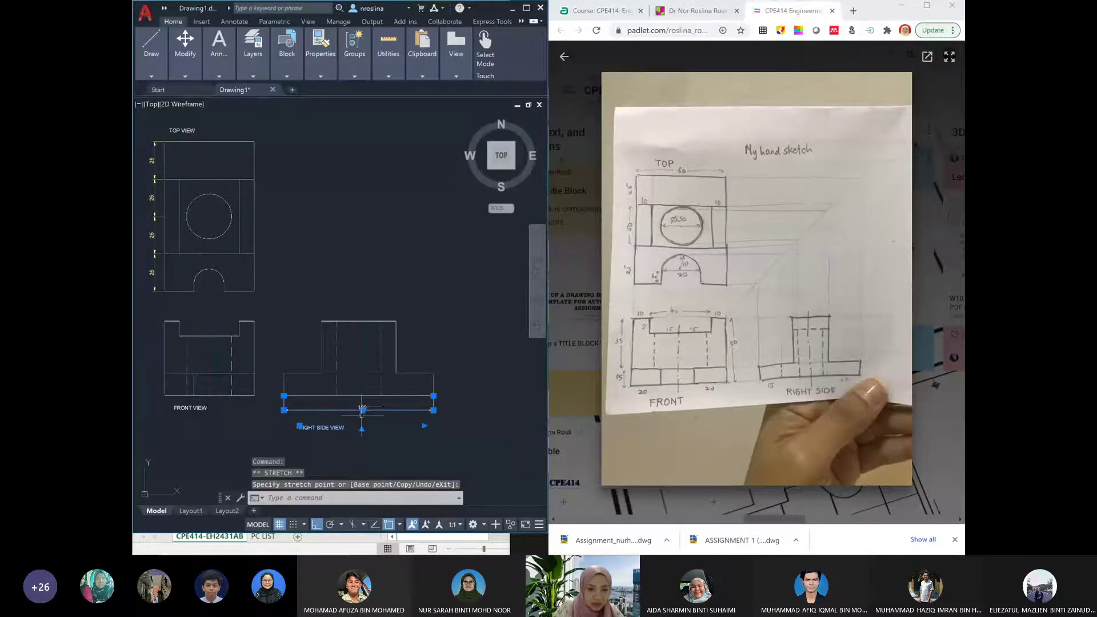
pyautogui.moveTo(361, 410); pyautogui.dragTo(362, 407)
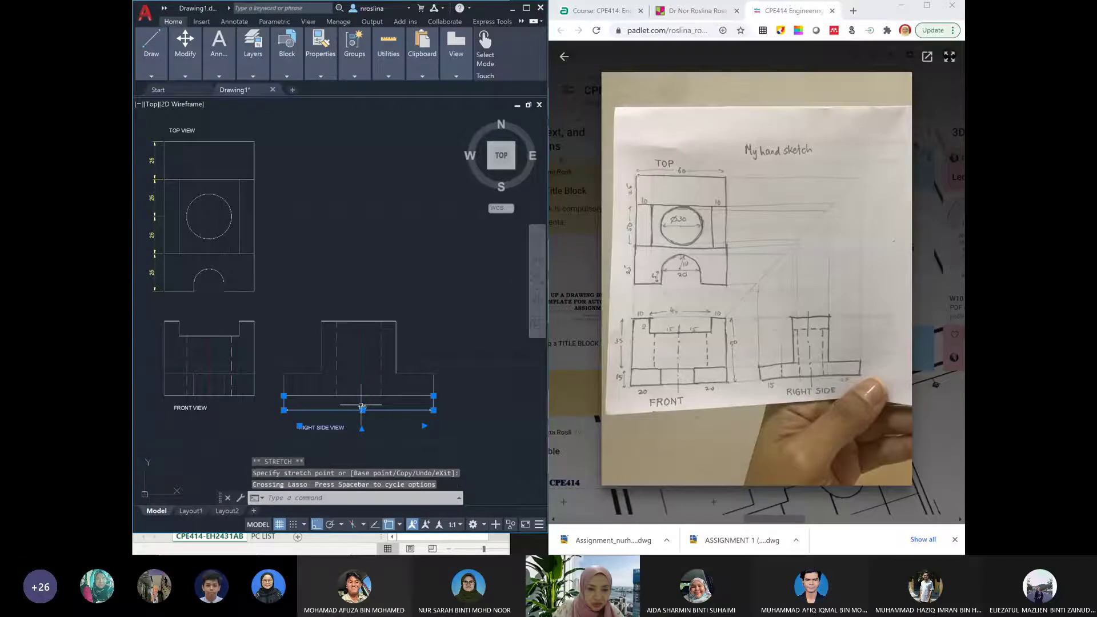
pyautogui.click(361, 409)
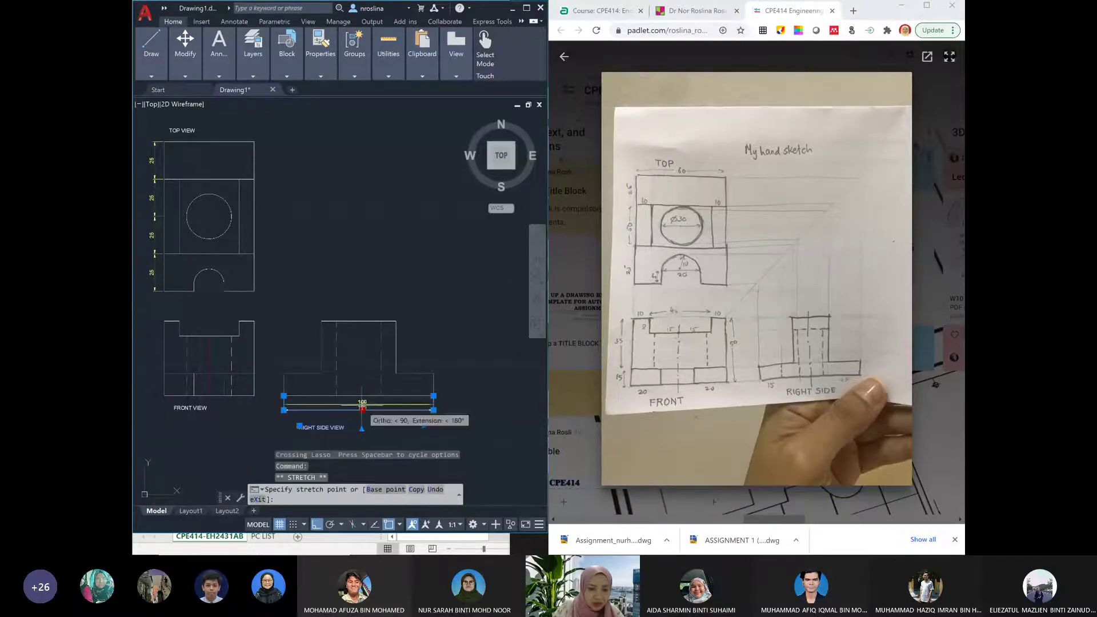
pyautogui.click(362, 404)
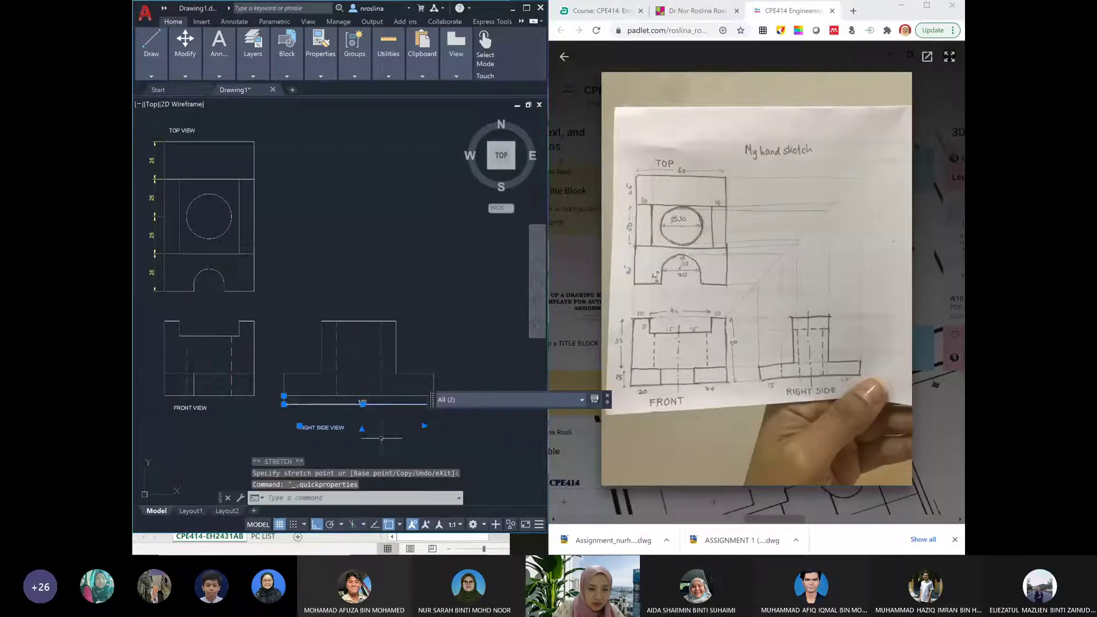
pyautogui.press('Escape')
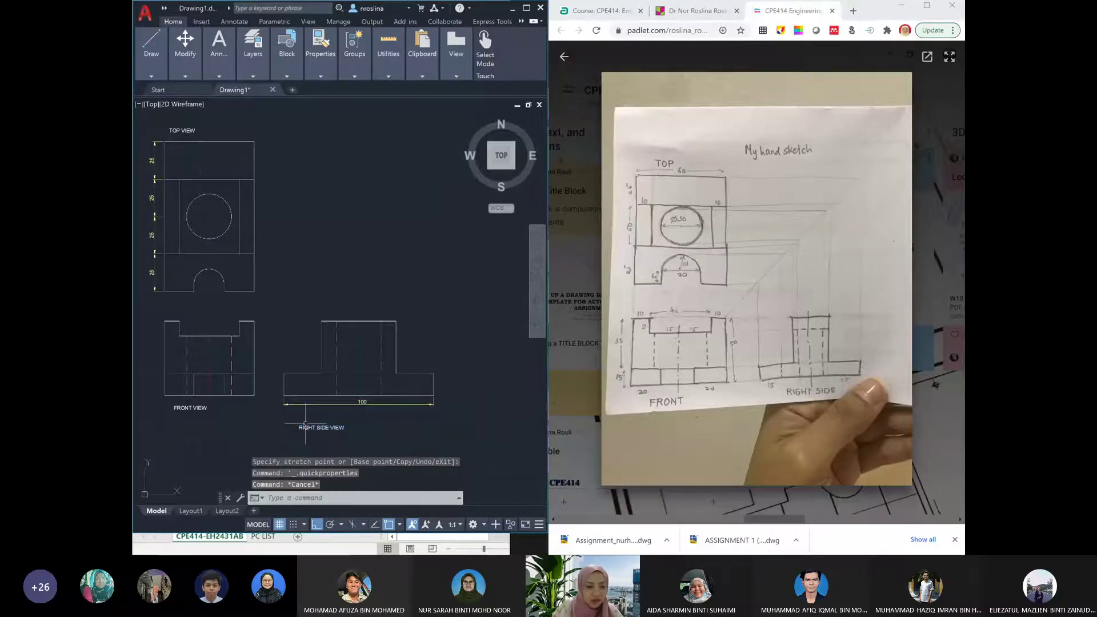
# Move the RIGHT SIDE VIEW label up so it sits just beneath the width dimension line
pyautogui.click(304, 424)
pyautogui.click(299, 426)
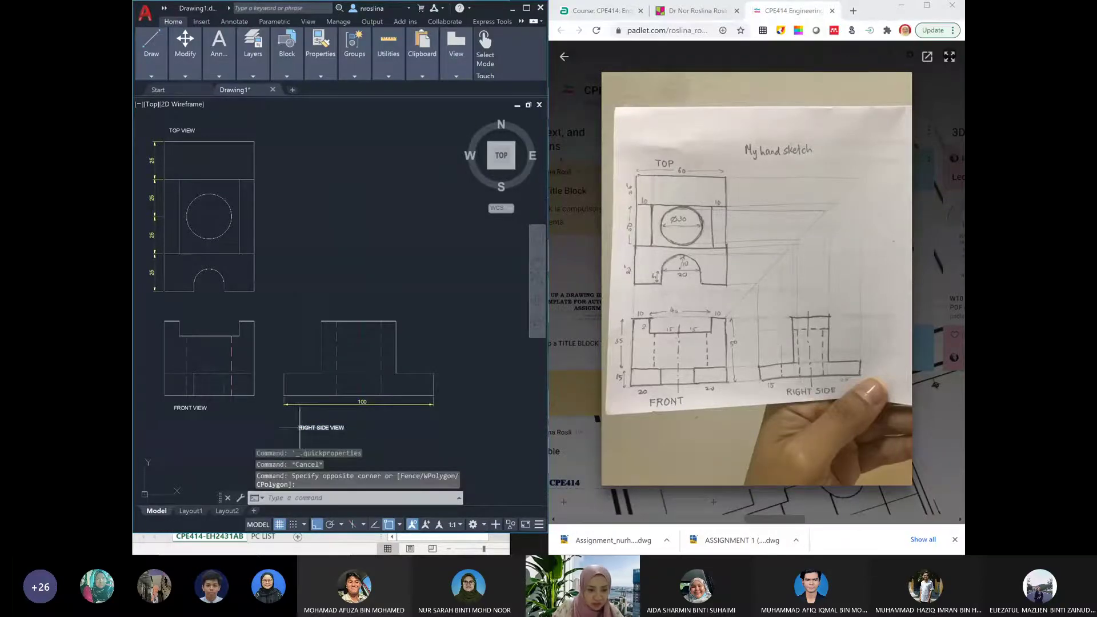
pyautogui.click(298, 426)
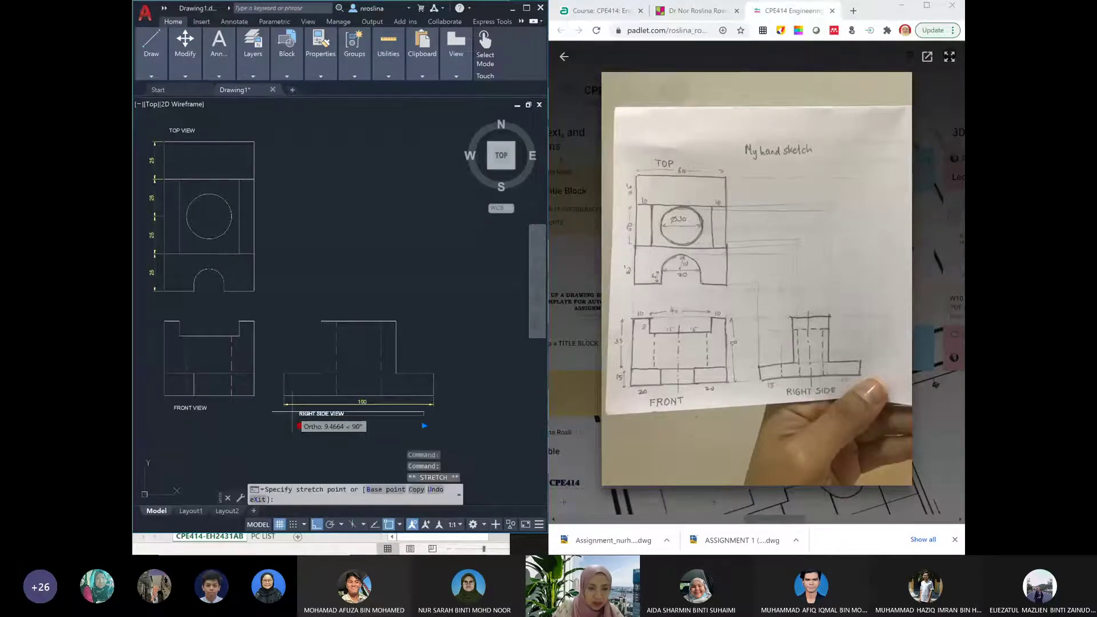
pyautogui.click(293, 412)
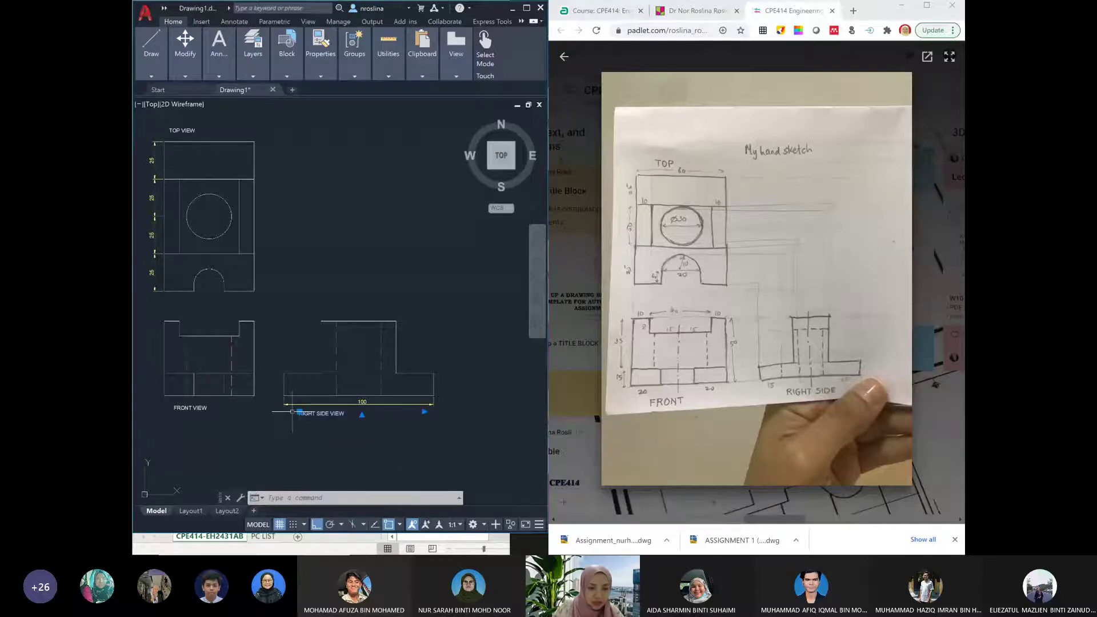
pyautogui.click(437, 433)
pyautogui.press('Escape')
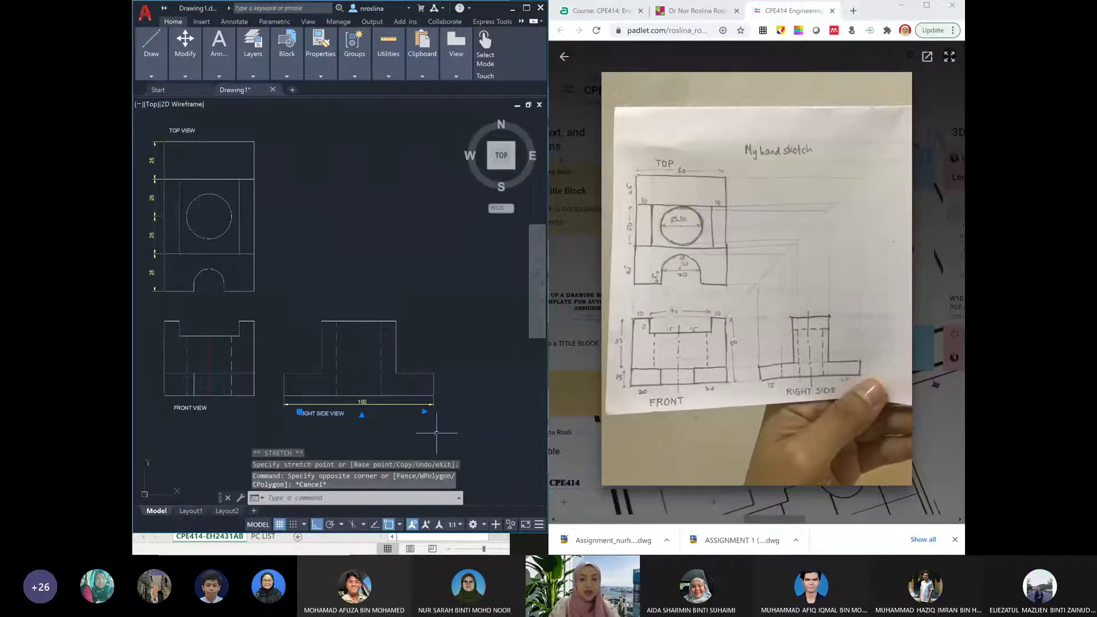
# Dimension the front view's upper height along its left edge, from the top corner down to the base's upper line
pyautogui.write('dim')
pyautogui.press('Return')
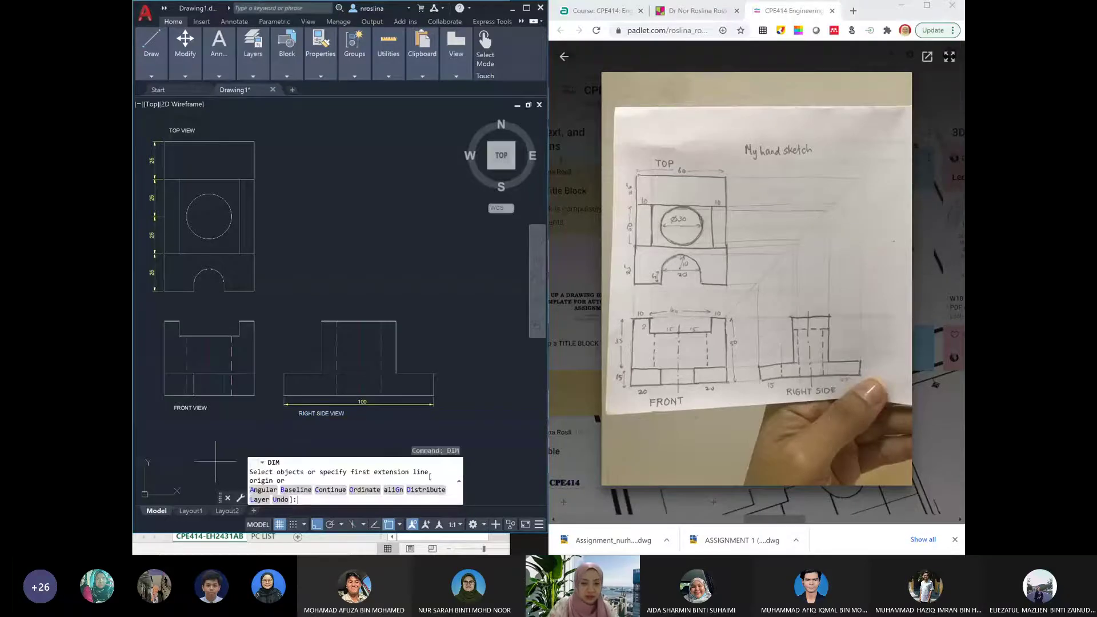
pyautogui.click(165, 321)
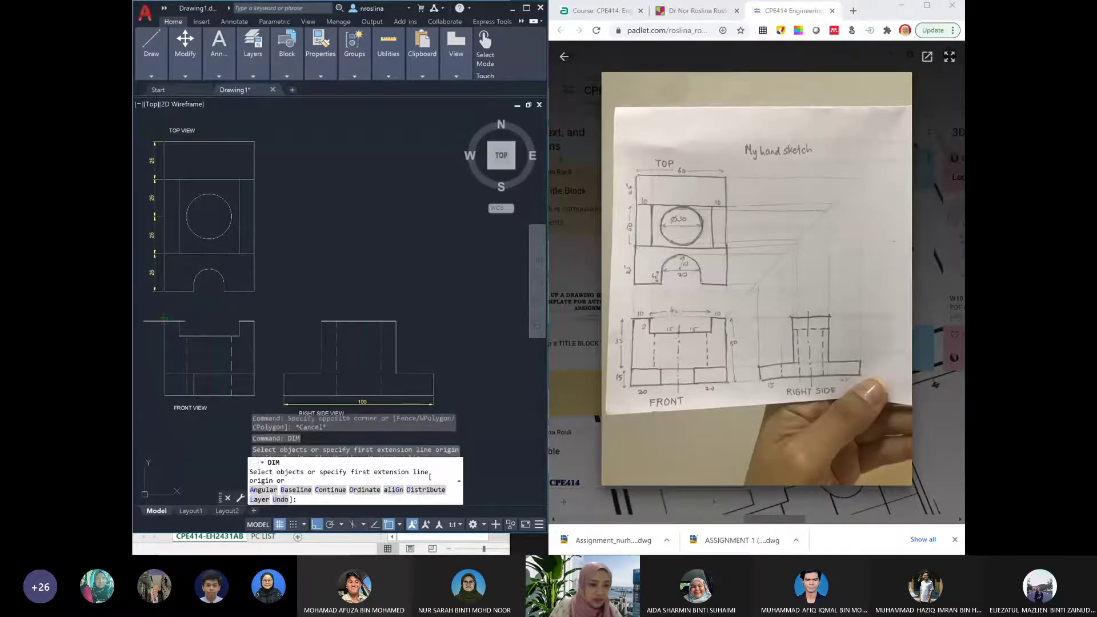
pyautogui.click(168, 369)
pyautogui.click(158, 373)
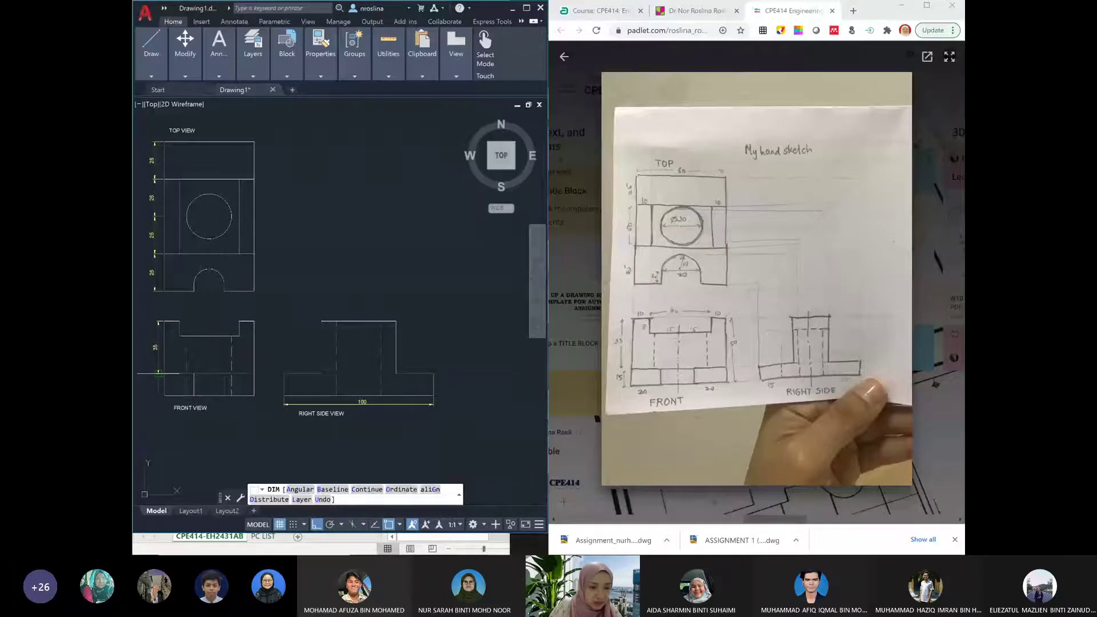
pyautogui.click(167, 369)
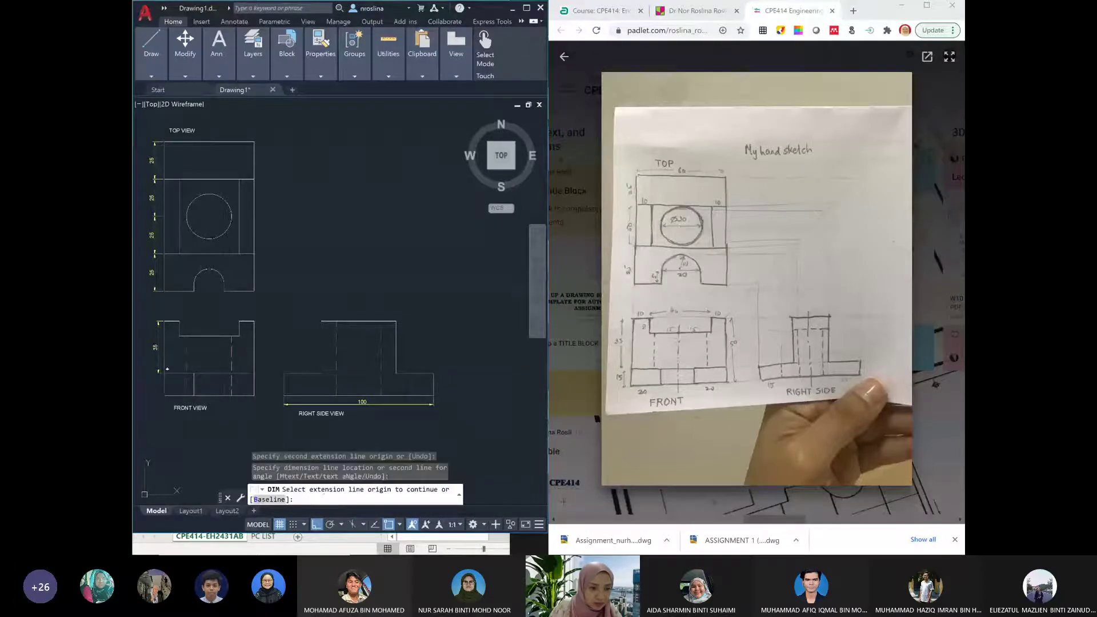
pyautogui.press('Return')
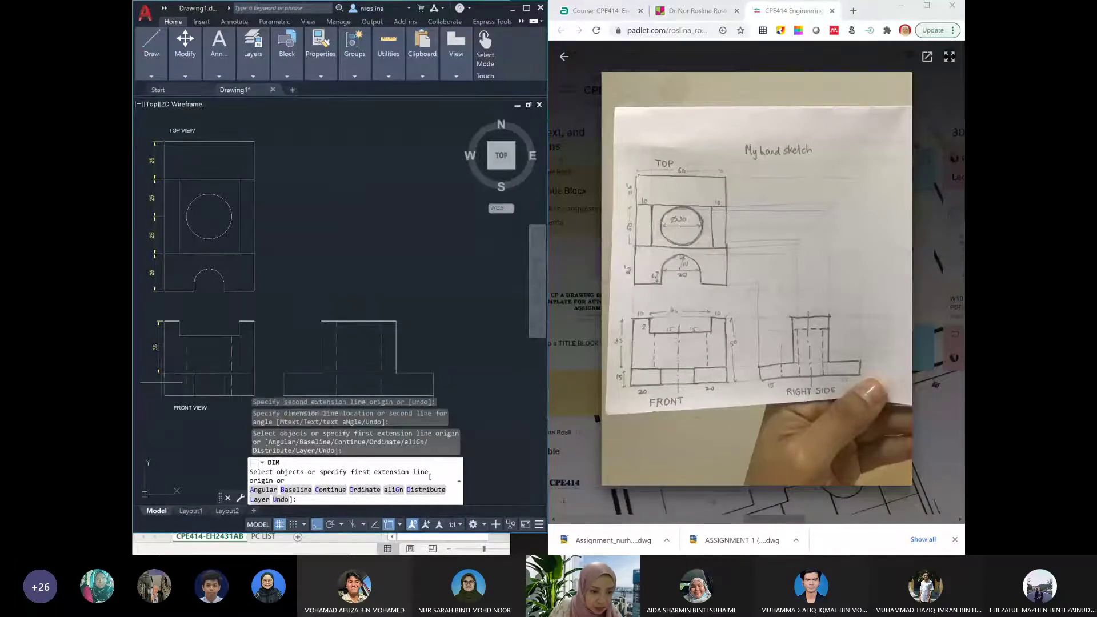
# Dimension the base height at the front view's lower left edge, in line with the upper height dimension
pyautogui.click(164, 373)
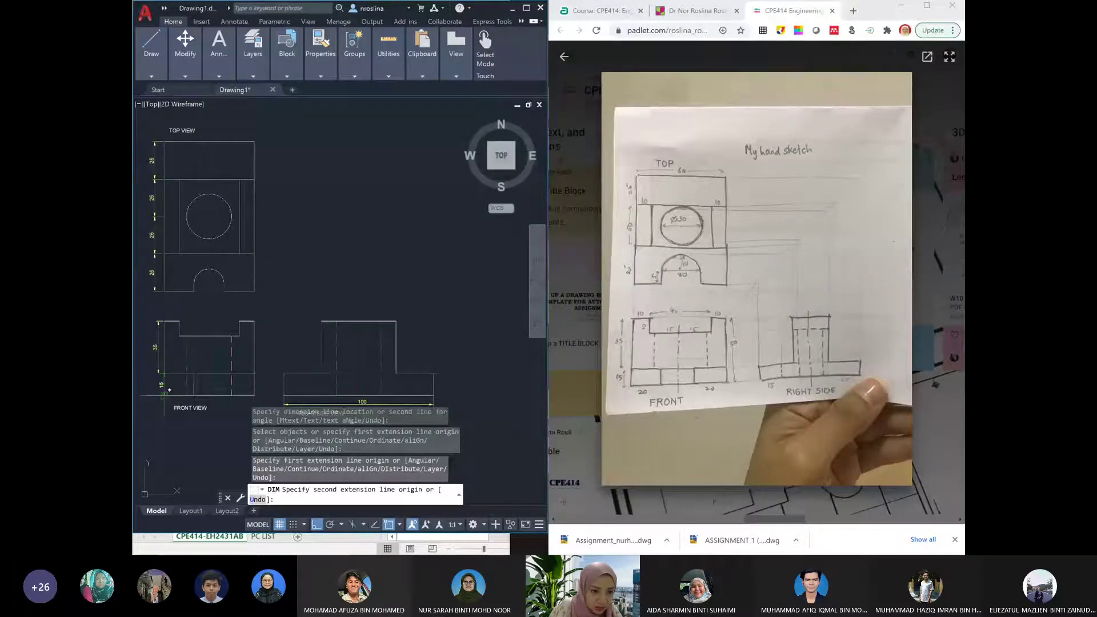
pyautogui.click(165, 395)
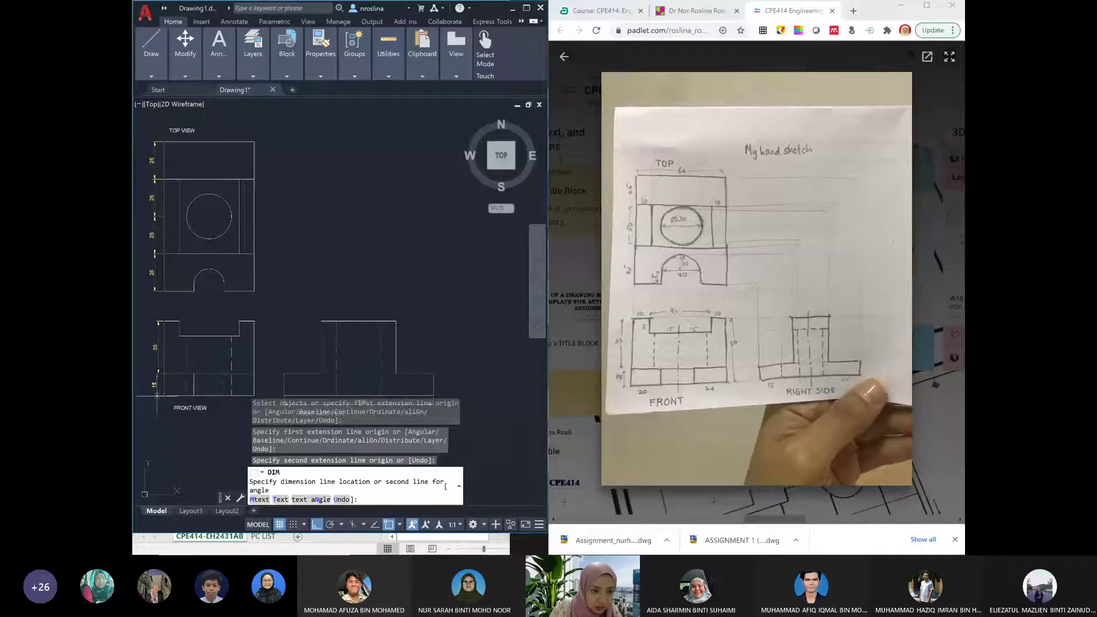
pyautogui.click(158, 384)
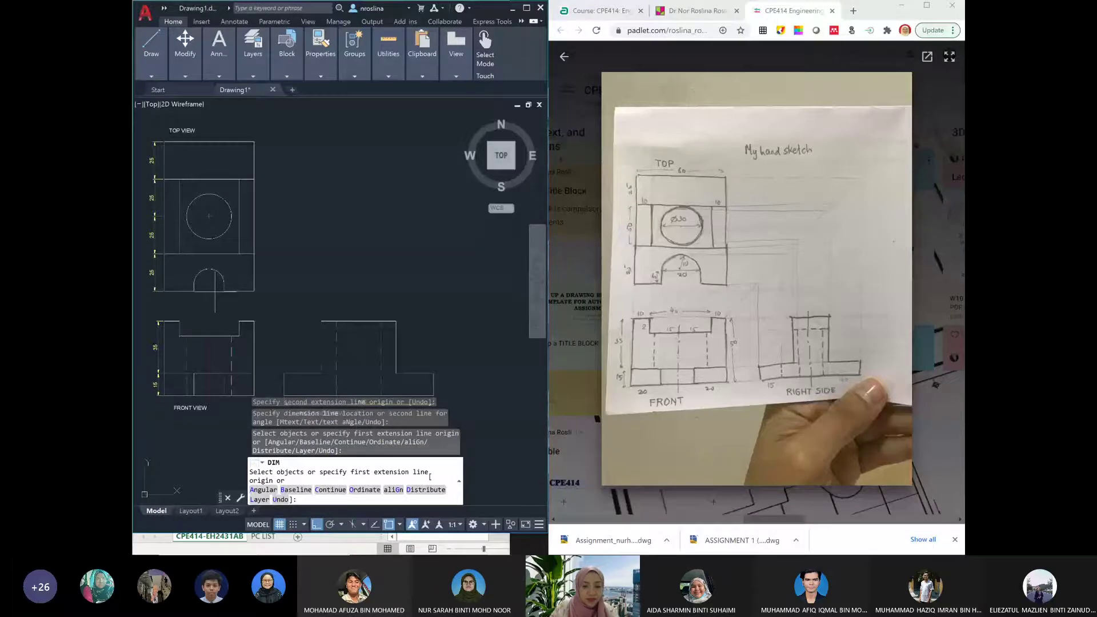
pyautogui.press('Return')
# Add a diameter dimension to the circle in the top view, with its text inside the circle
pyautogui.write('DIM')
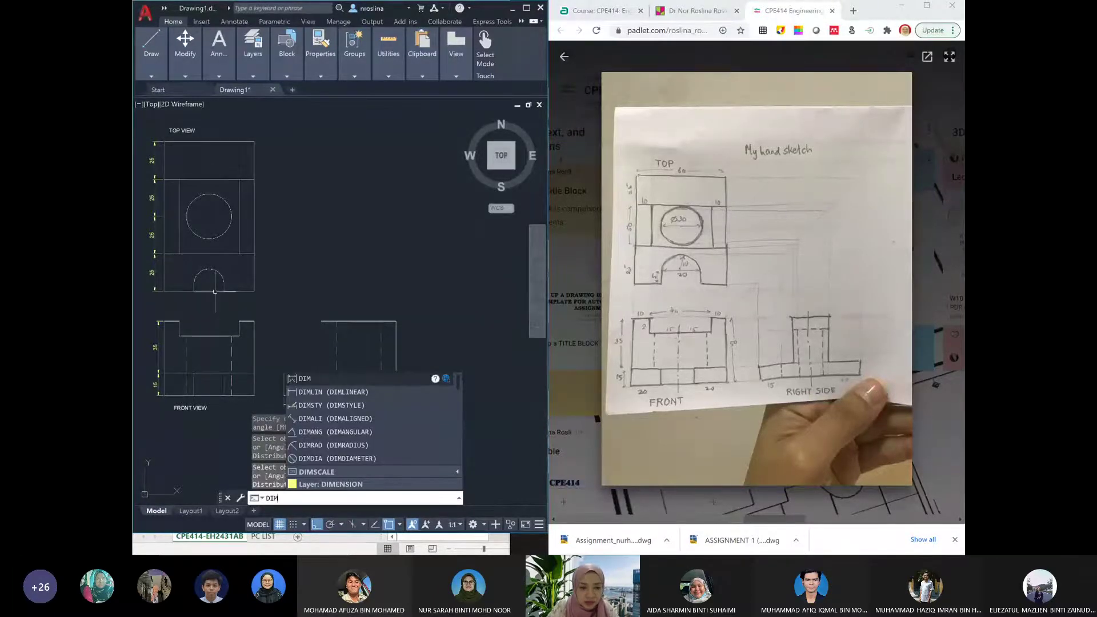
pyautogui.click(316, 458)
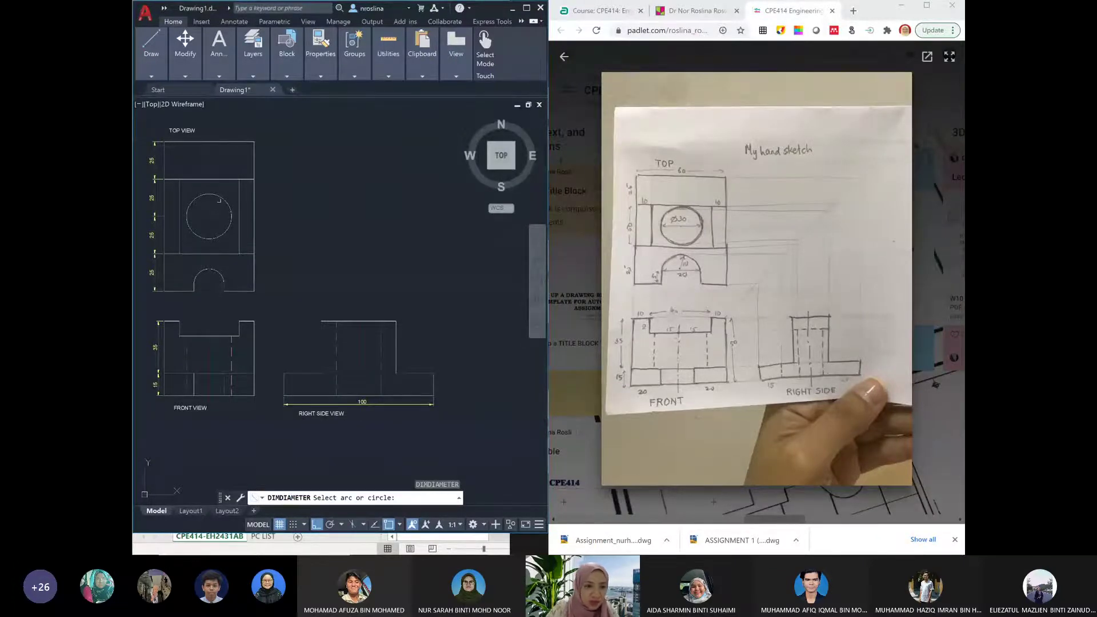
pyautogui.click(219, 195)
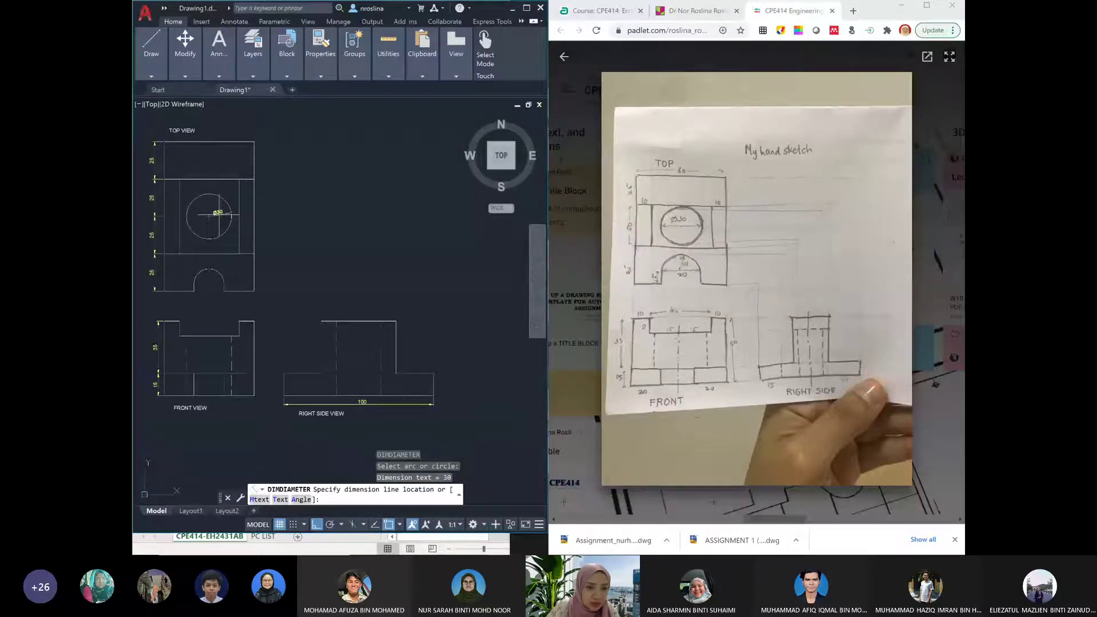
pyautogui.click(210, 215)
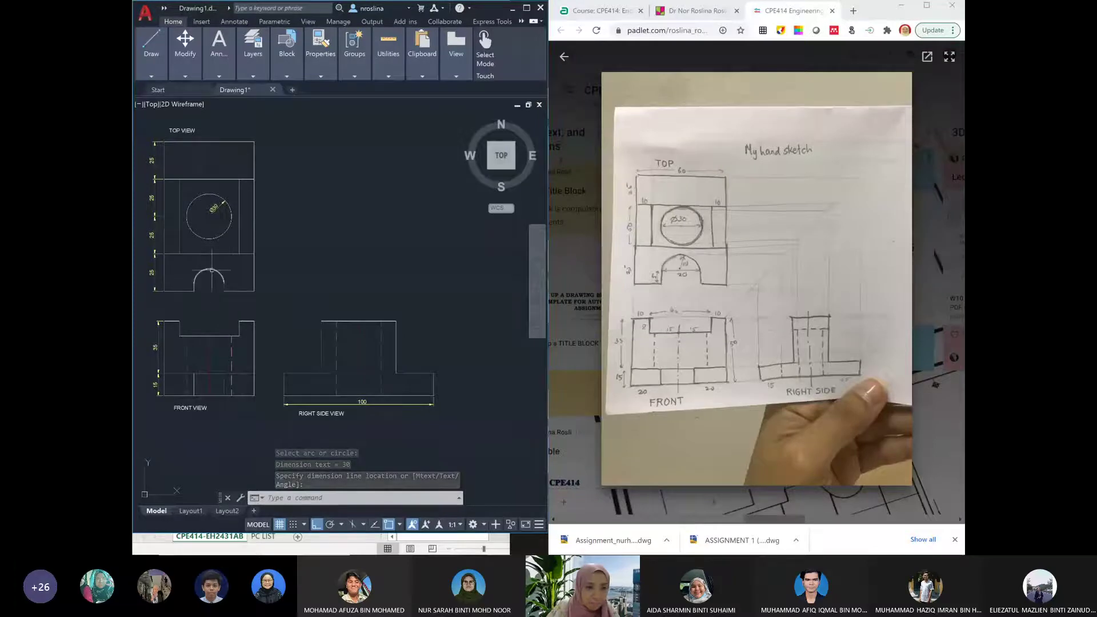
# Add a radius dimension to the arc of the top view's bottom slot, with its text to the right of the arc
pyautogui.write('DIMRAD')
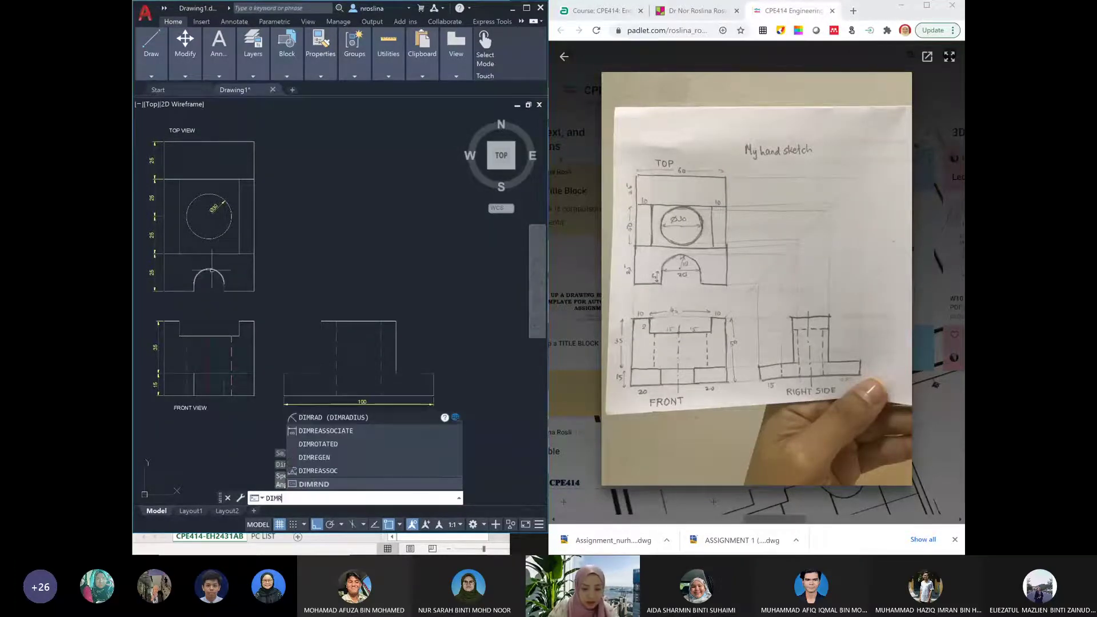
pyautogui.press('Return')
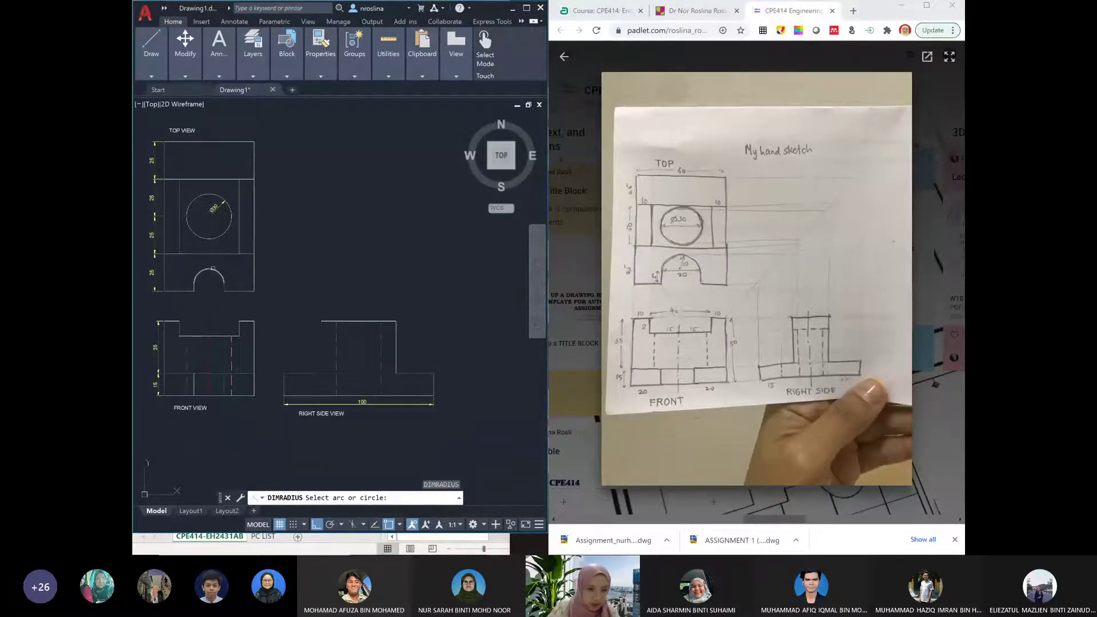
pyautogui.click(212, 270)
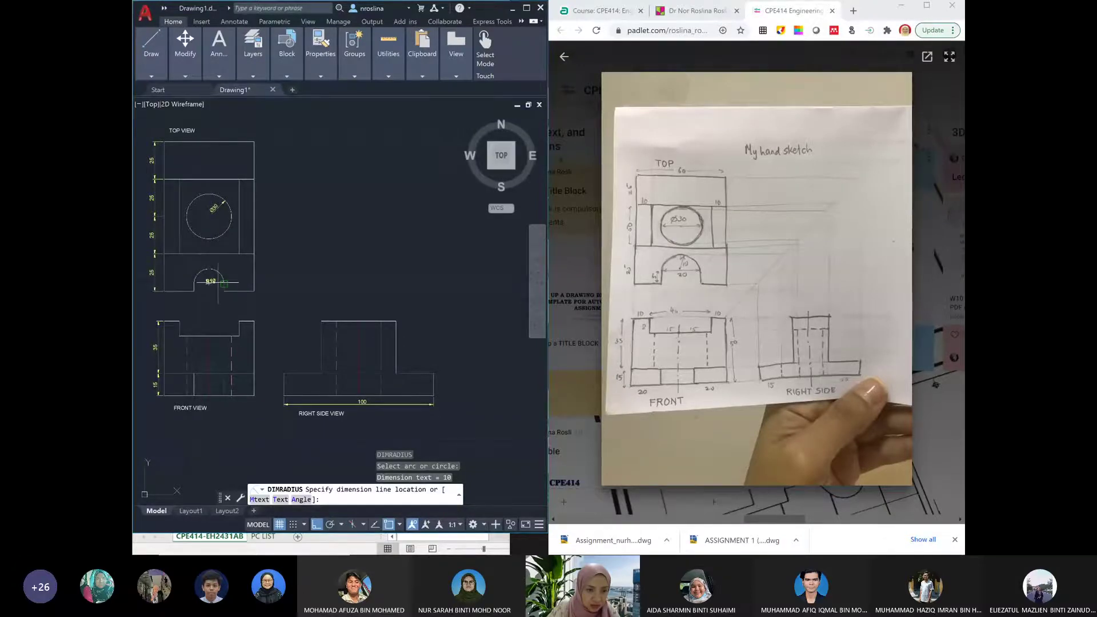
pyautogui.click(224, 284)
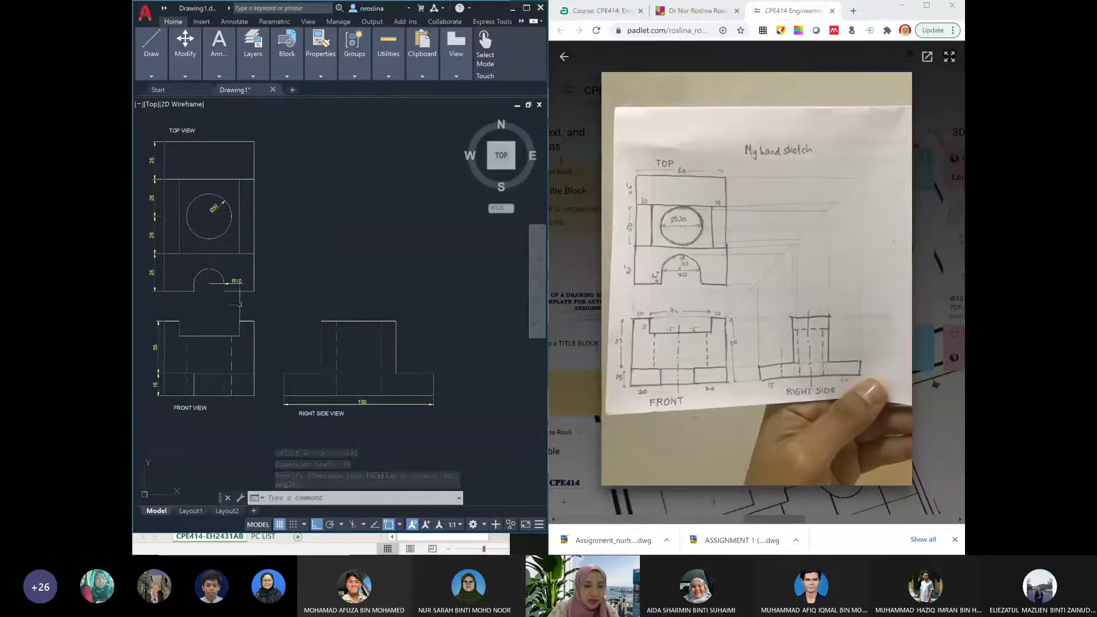
# Use a quick dimension to add a continuous chain of horizontal dimensions just below the front view's bottom edge
pyautogui.write('d')
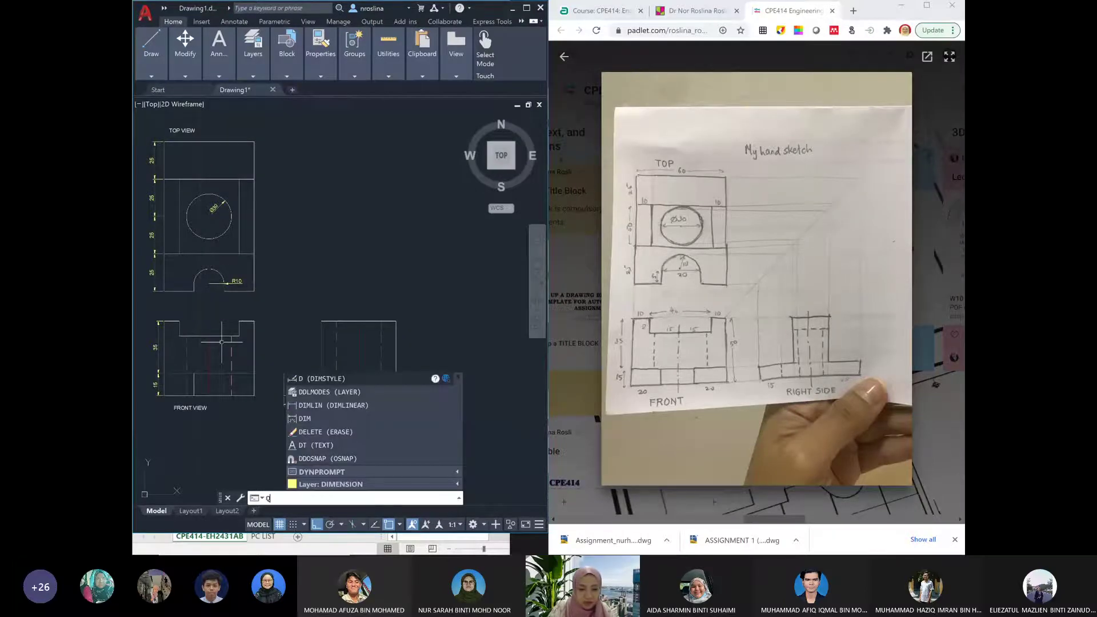
pyautogui.write('dim')
pyautogui.press('Return')
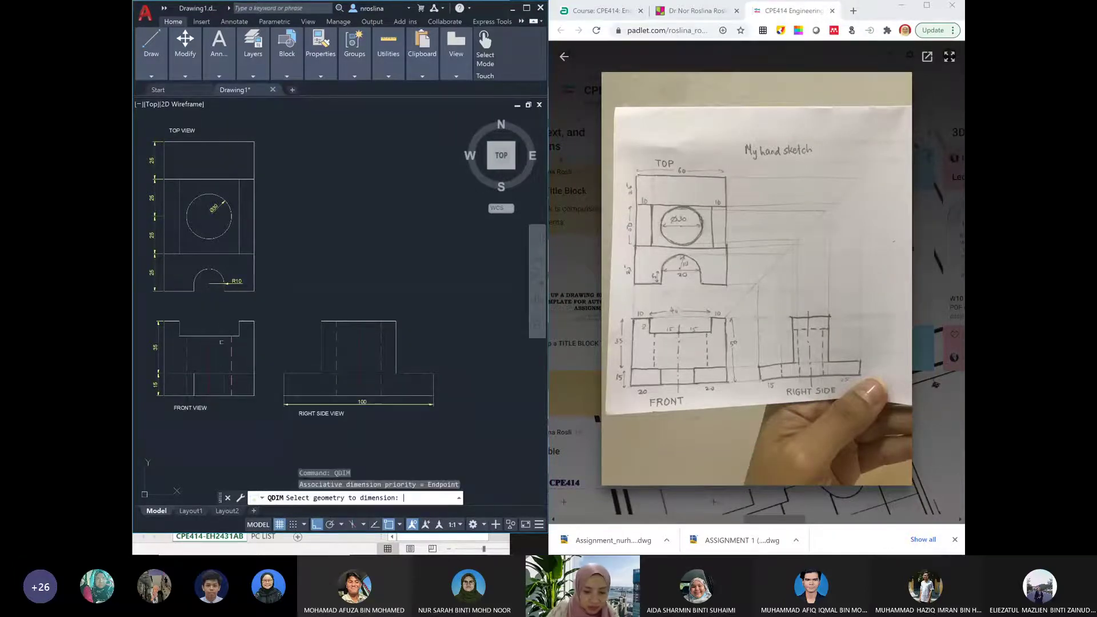
pyautogui.click(151, 409)
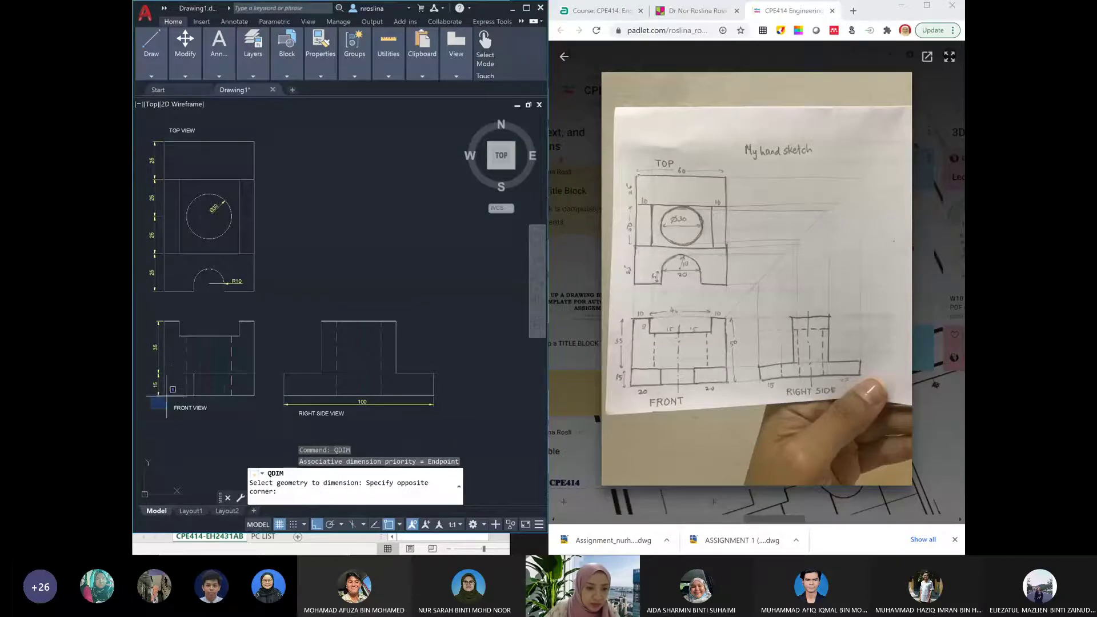
pyautogui.click(260, 390)
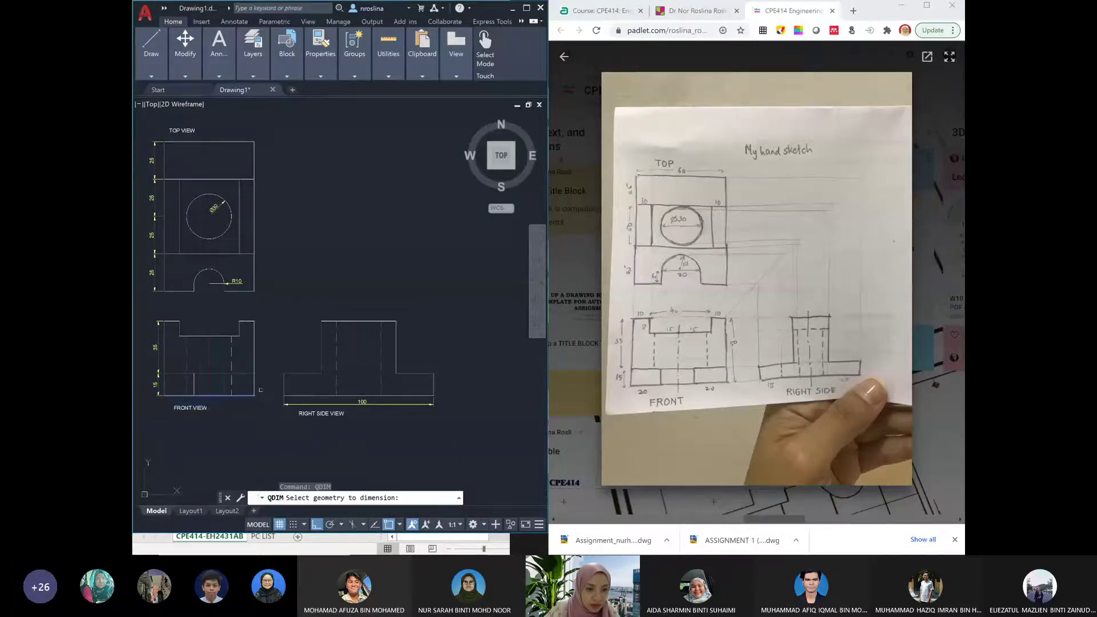
pyautogui.press('Return')
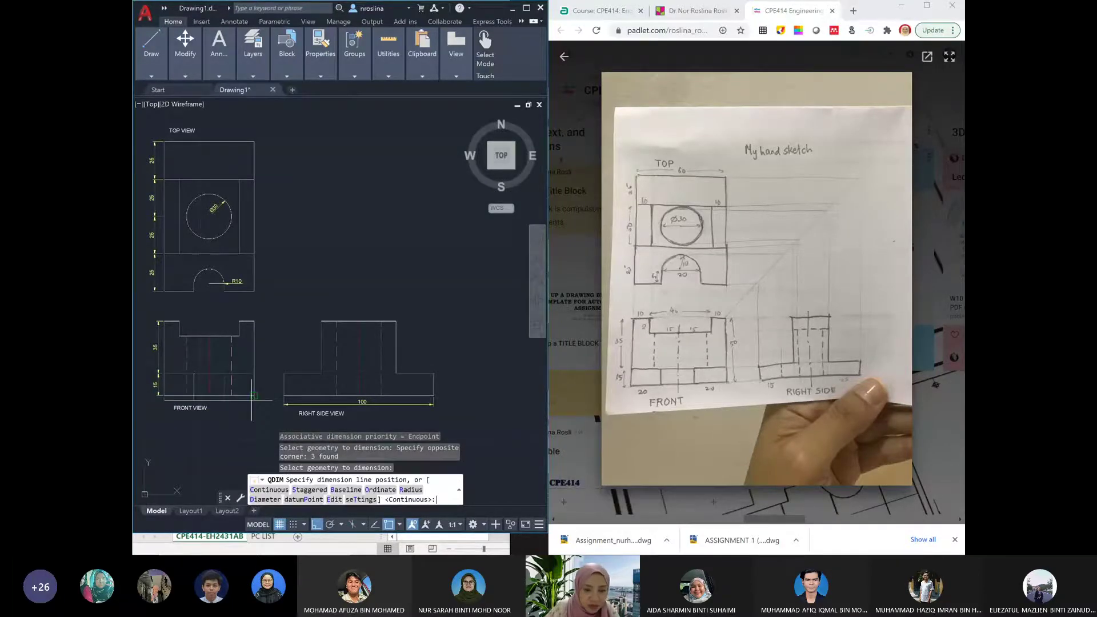
pyautogui.click(252, 404)
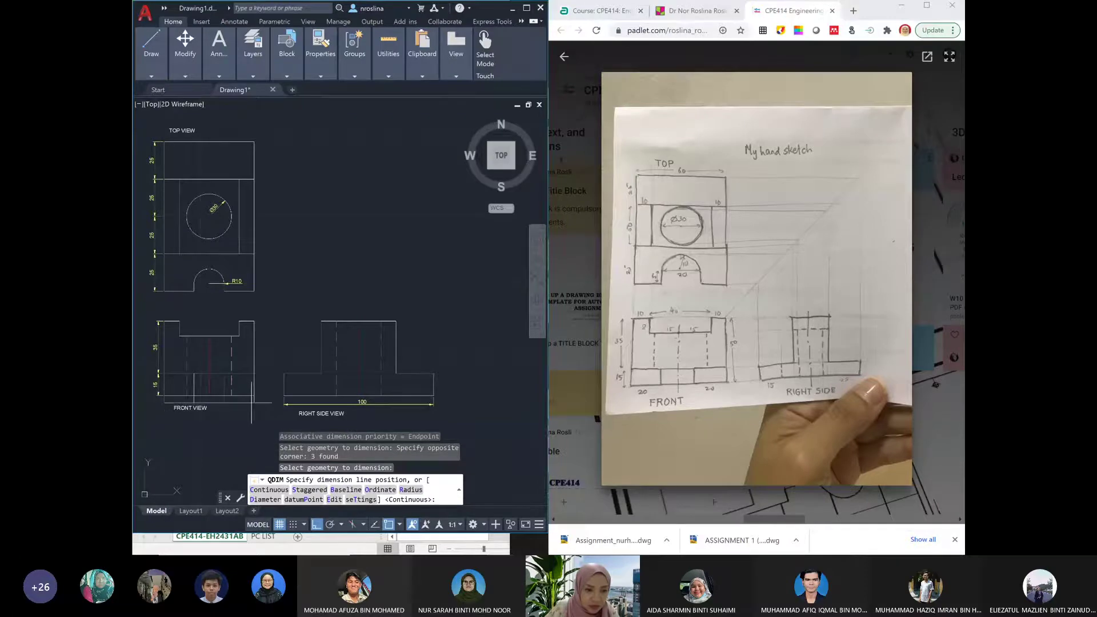
# Move the FRONT VIEW label slightly down so it sits clear of the dimension chain
pyautogui.click(194, 408)
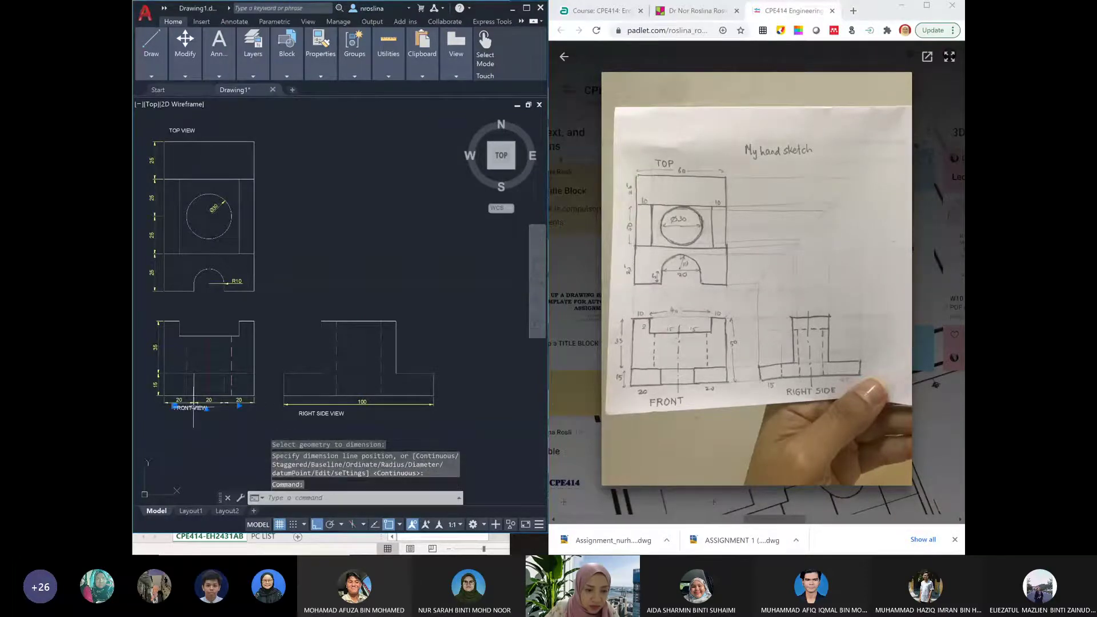
pyautogui.click(174, 407)
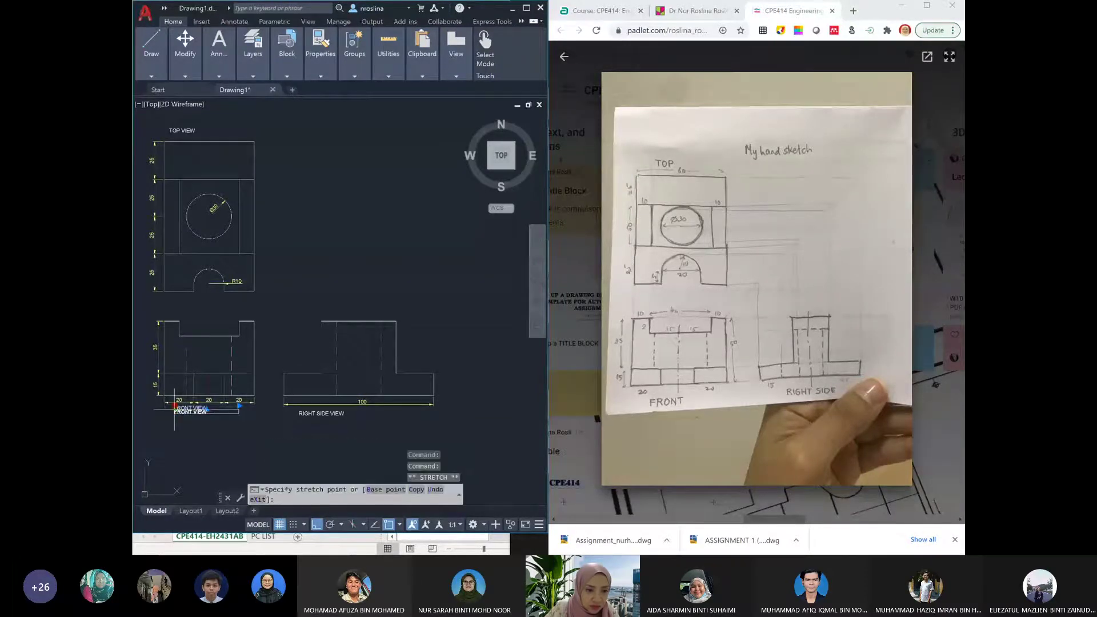
pyautogui.press('Escape')
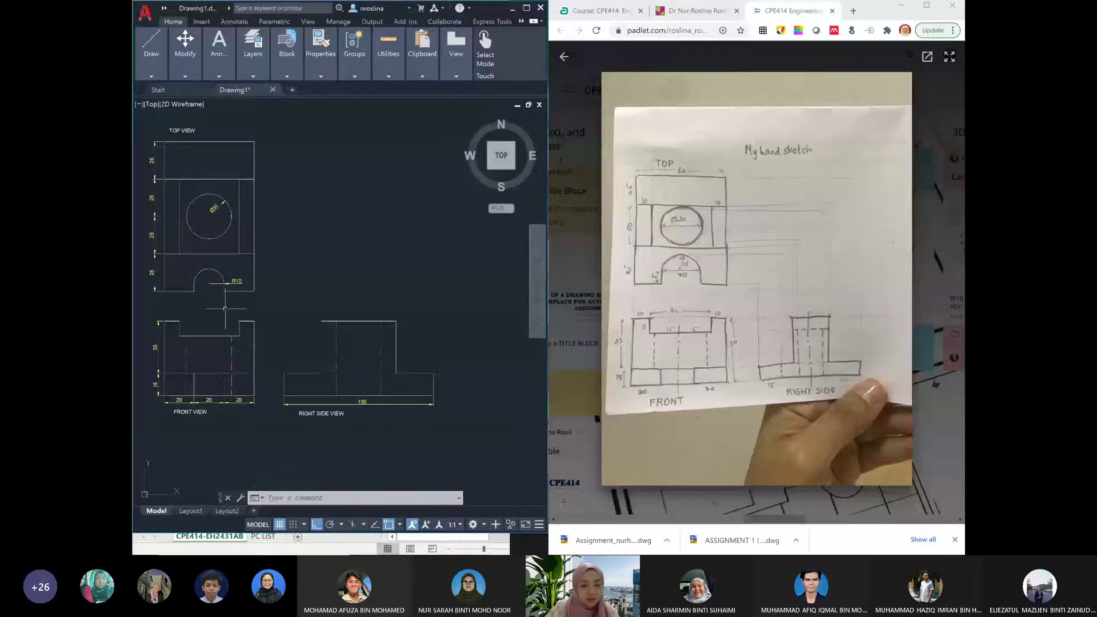
# Dimension the width of the front view's upper left shoulder, placing the dimension just above it
pyautogui.write('DIM')
pyautogui.press('Return')
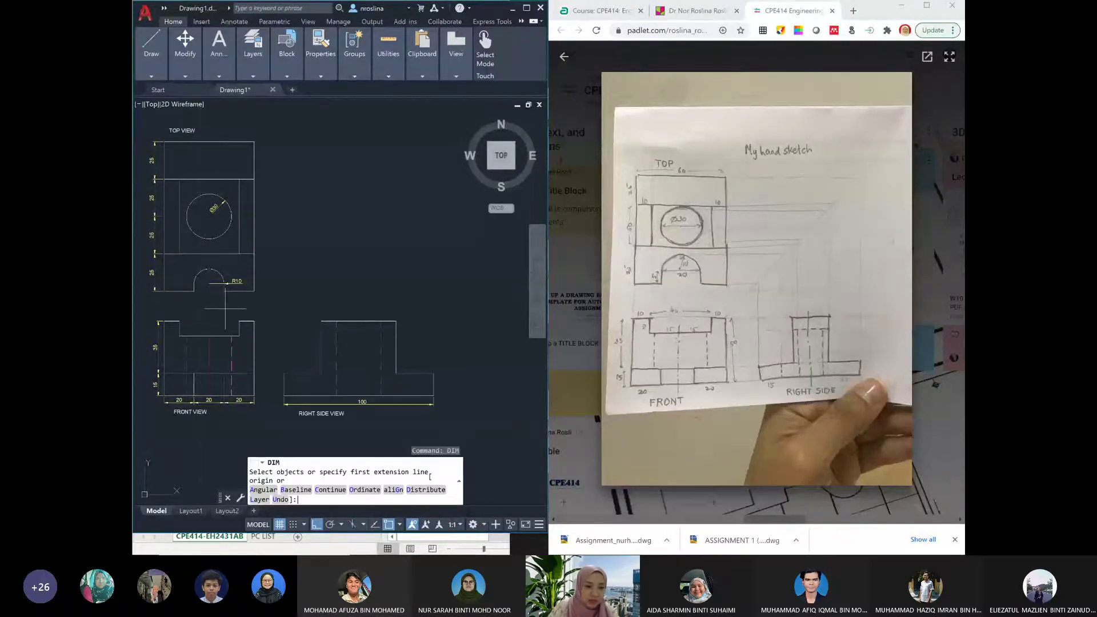
pyautogui.click(159, 321)
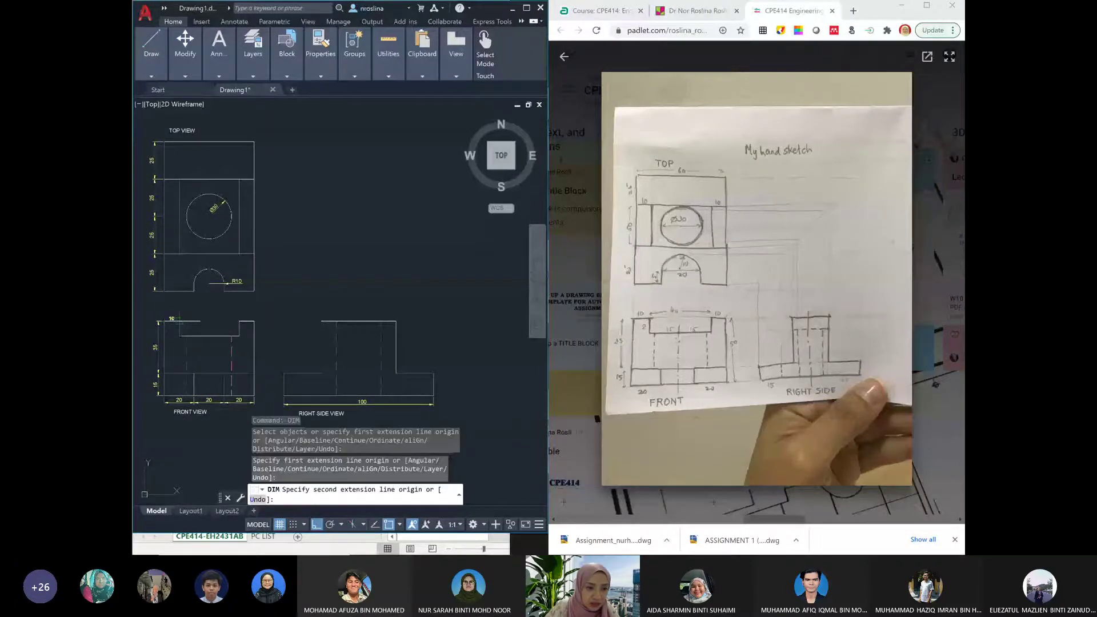
pyautogui.click(180, 322)
pyautogui.click(176, 313)
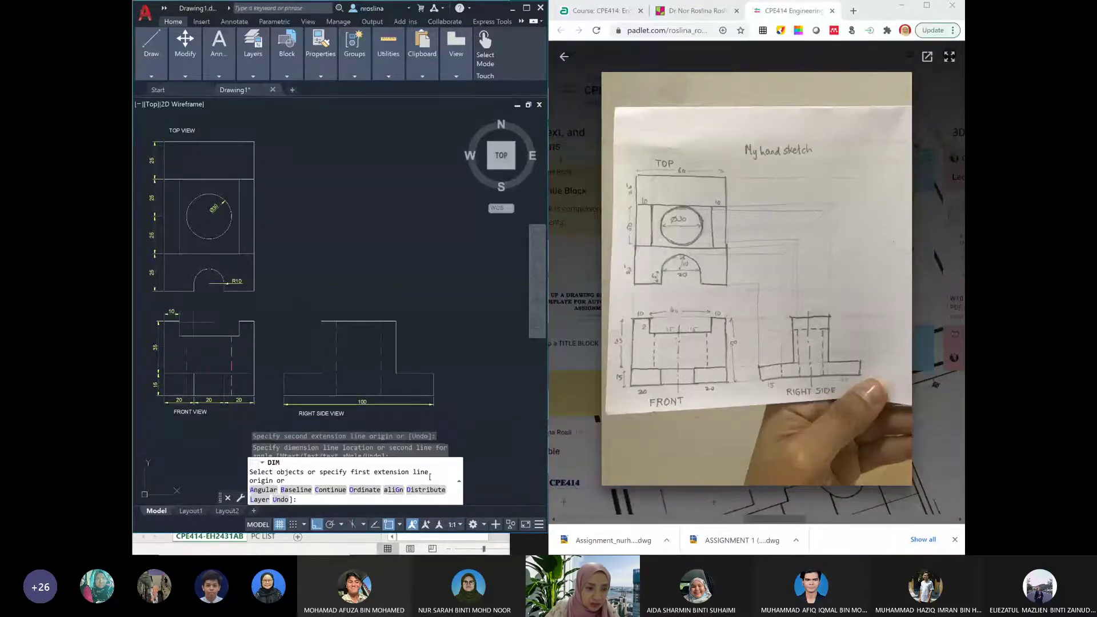
# Dimension the width of the front view's upper right shoulder, in line with the left shoulder's dimension
pyautogui.click(239, 321)
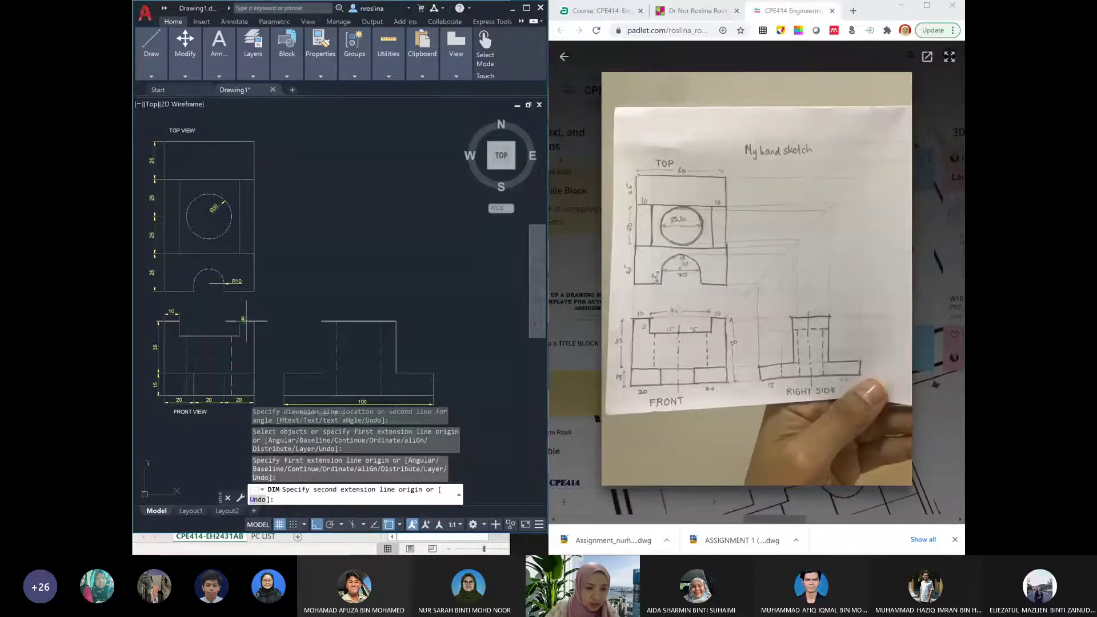
pyautogui.click(254, 321)
pyautogui.click(247, 313)
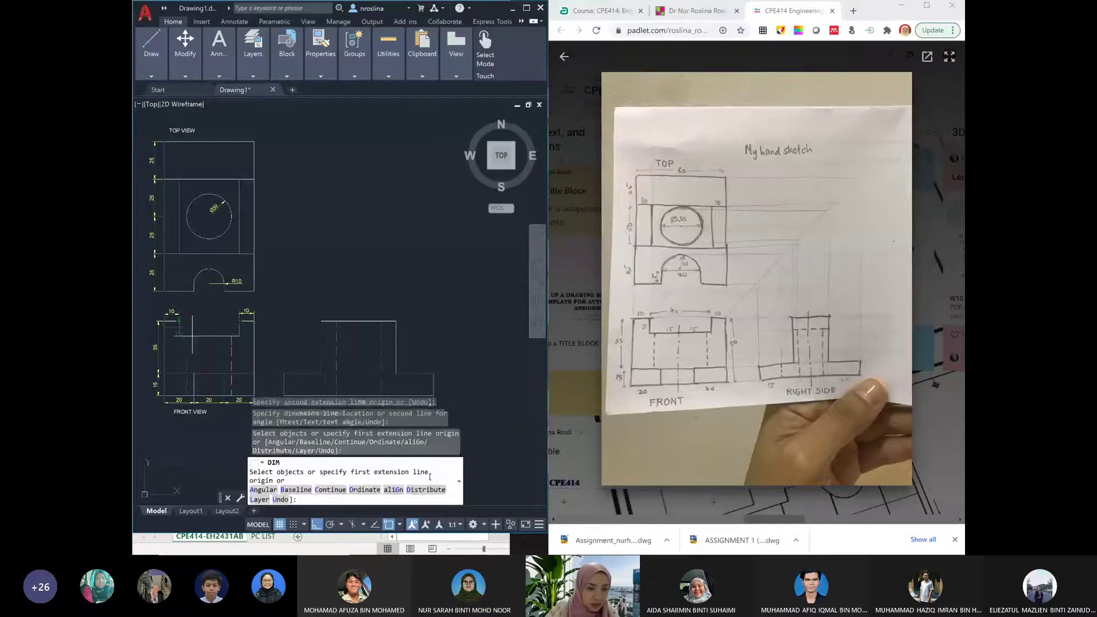
pyautogui.press('Return')
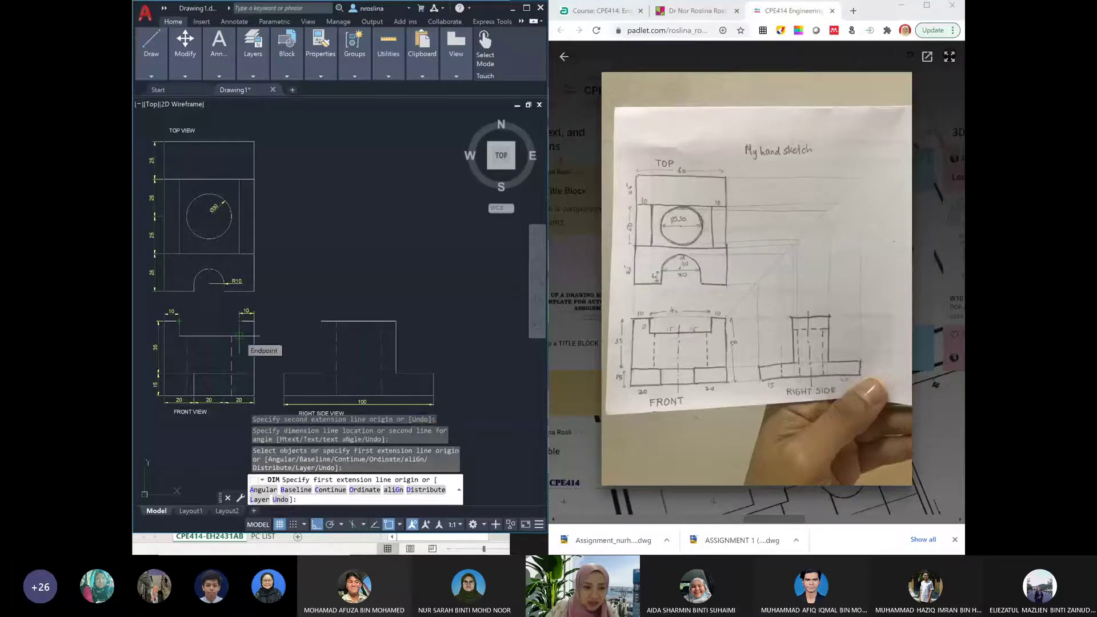
pyautogui.press('Return')
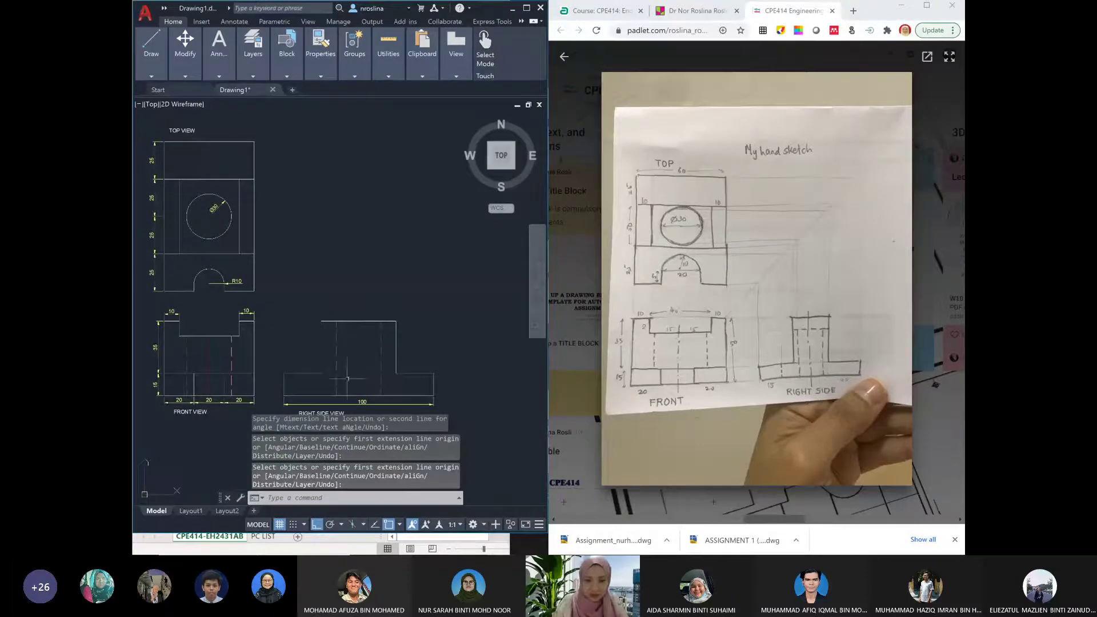
# Turn on the projection layer and make HIDDEN the current layer
pyautogui.write('LA')
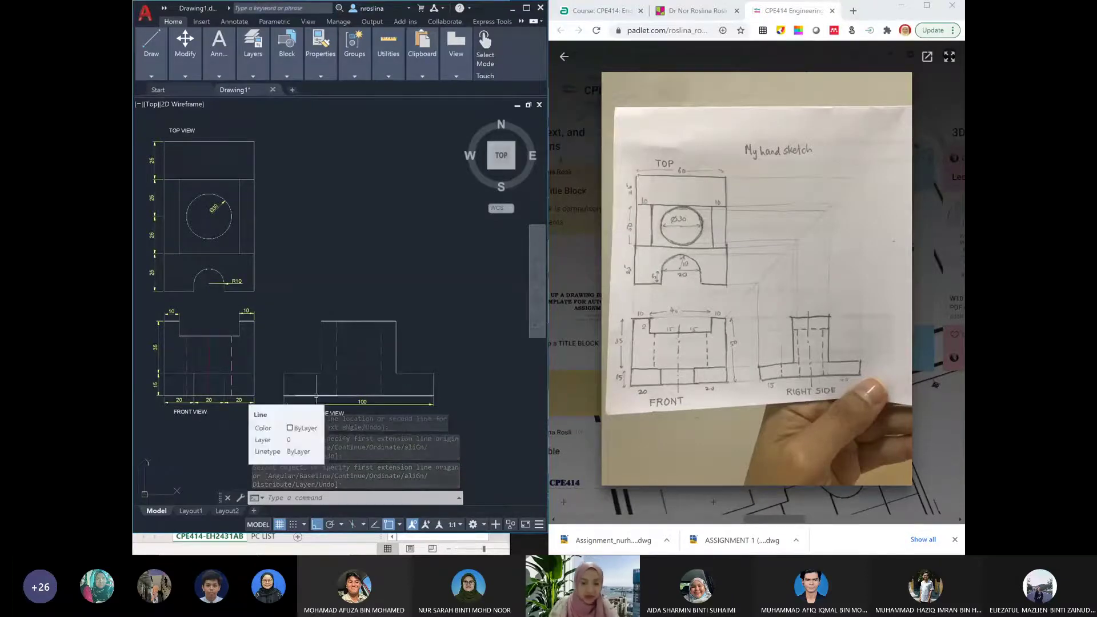
pyautogui.press('Return')
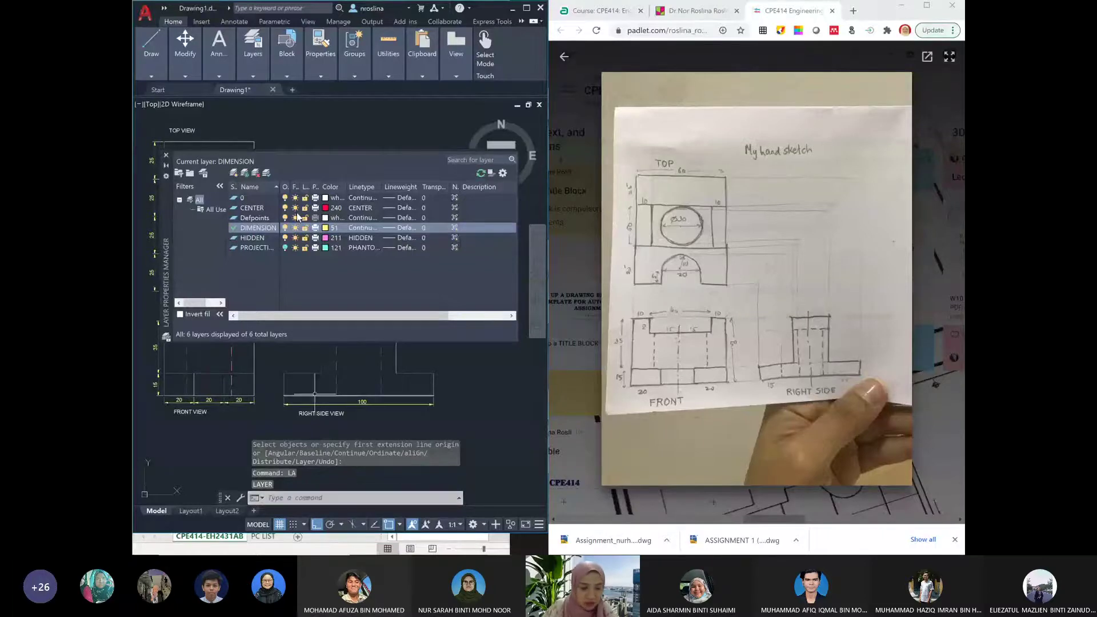
pyautogui.click(285, 248)
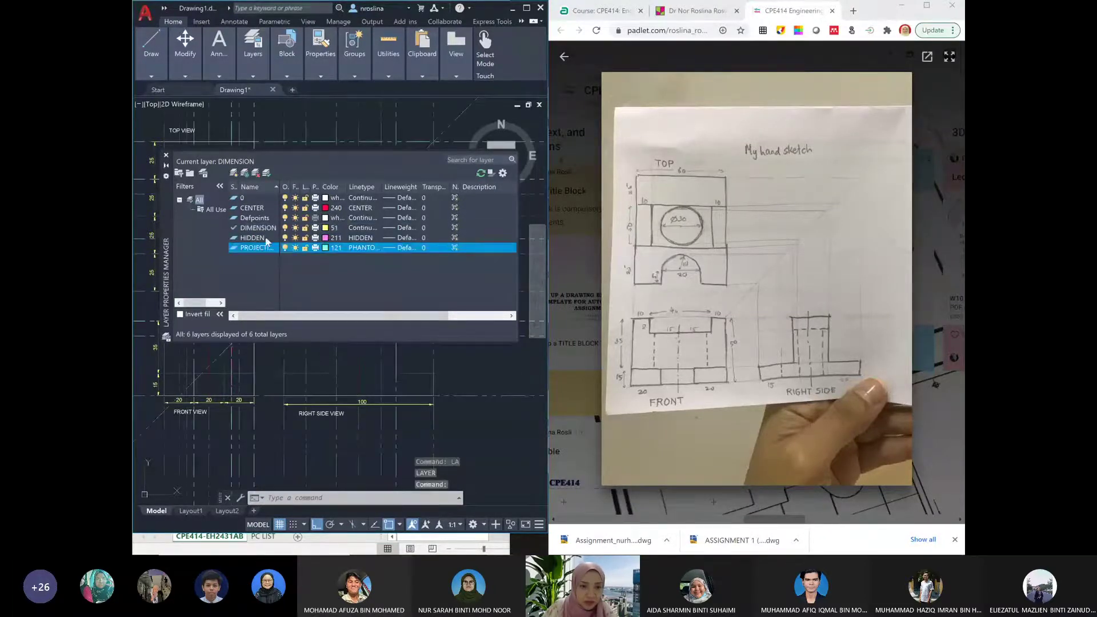
pyautogui.doubleClick(235, 237)
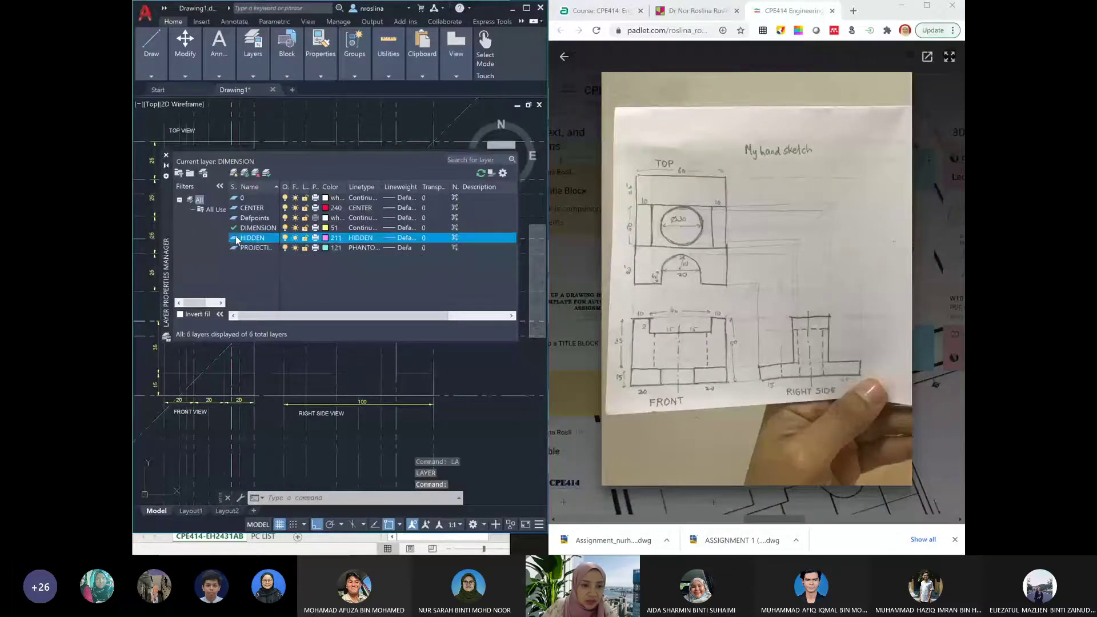
pyautogui.click(167, 155)
# Draw a horizontal hidden line across the right side view's upright at the projected height of the front notch's floor
pyautogui.write('LI')
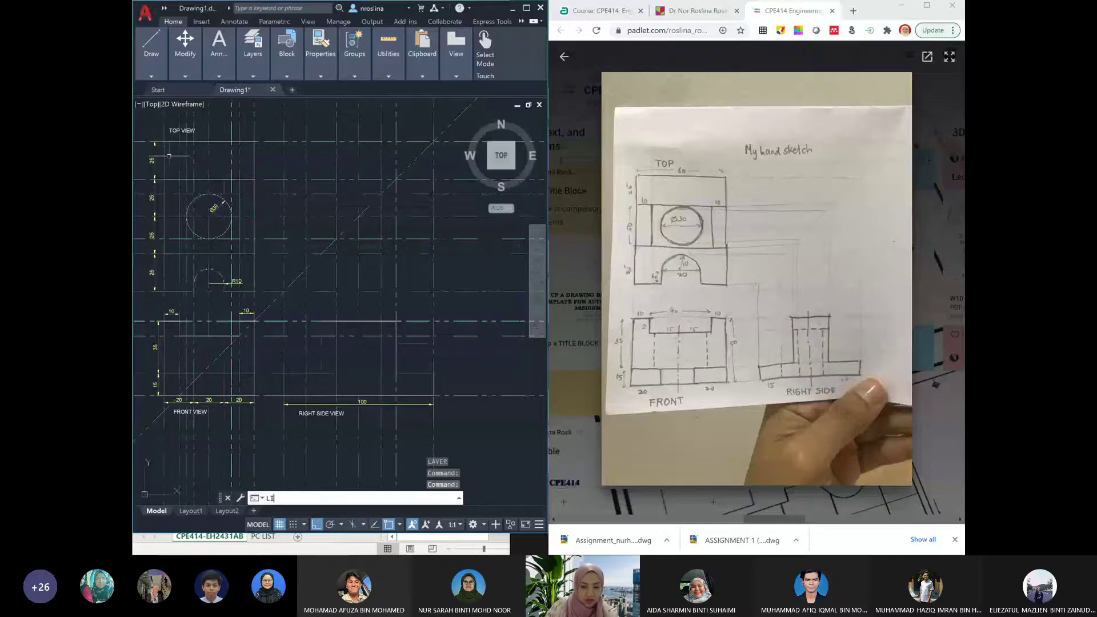
pyautogui.press('Return')
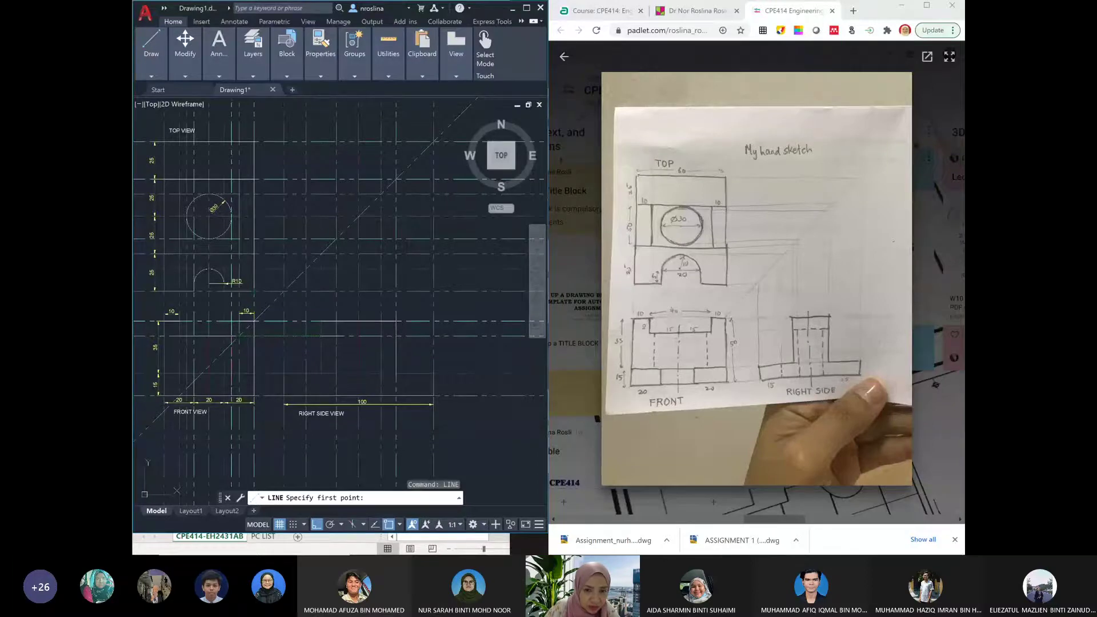
pyautogui.click(378, 338)
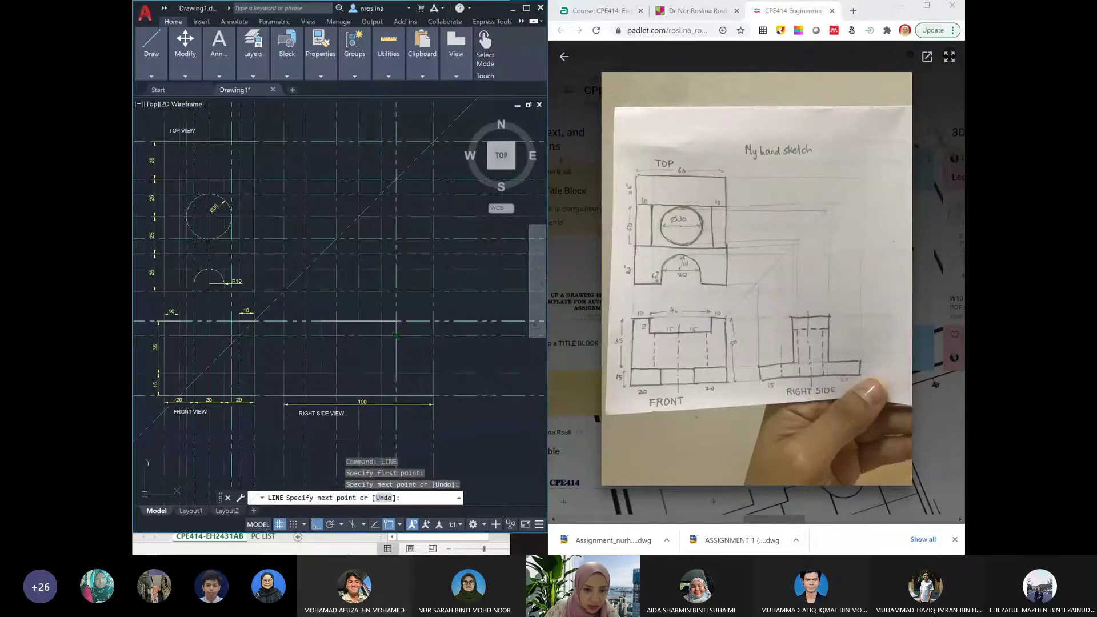
pyautogui.click(399, 336)
pyautogui.press('Return')
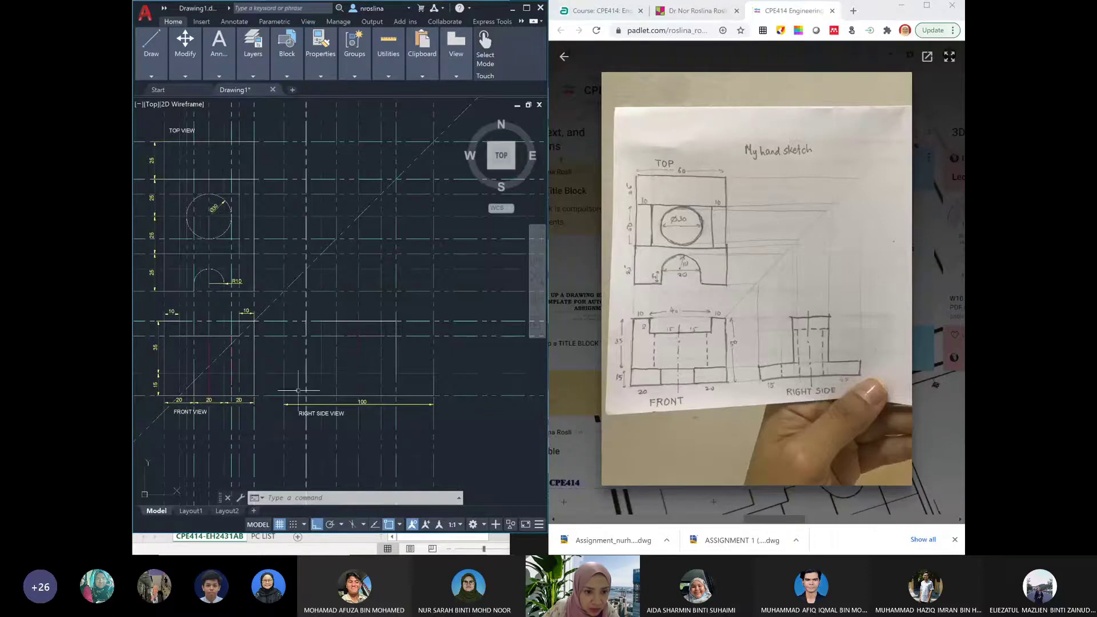
# Draw a vertical hidden line through the base's left part in the right side view, at the projected top of the slot arc
pyautogui.write('LINE')
pyautogui.press('Return')
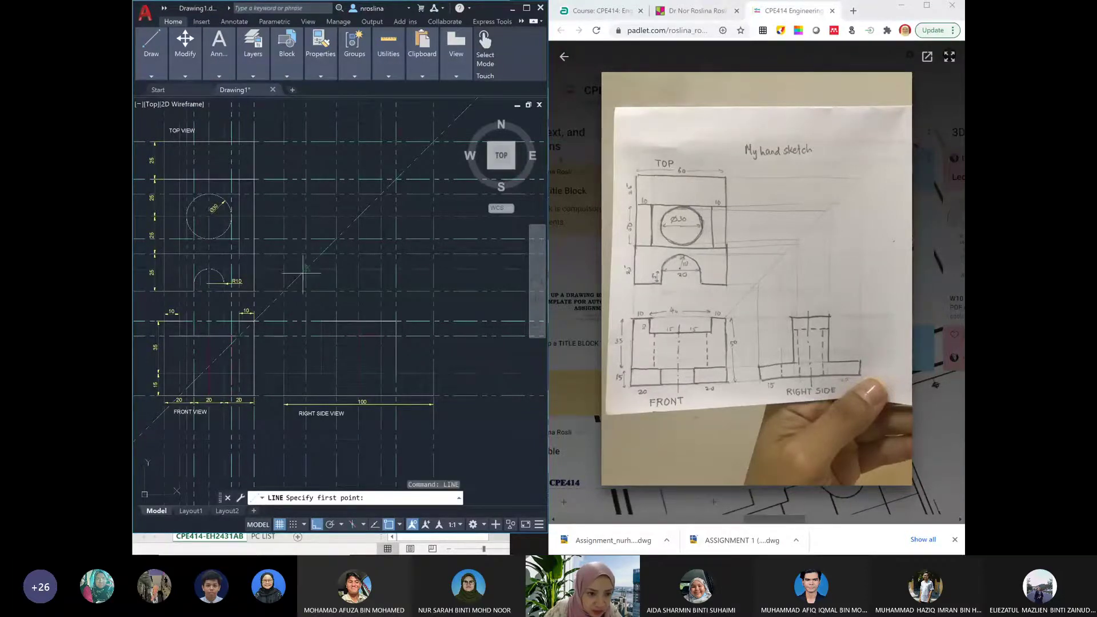
pyautogui.click(306, 377)
pyautogui.click(306, 396)
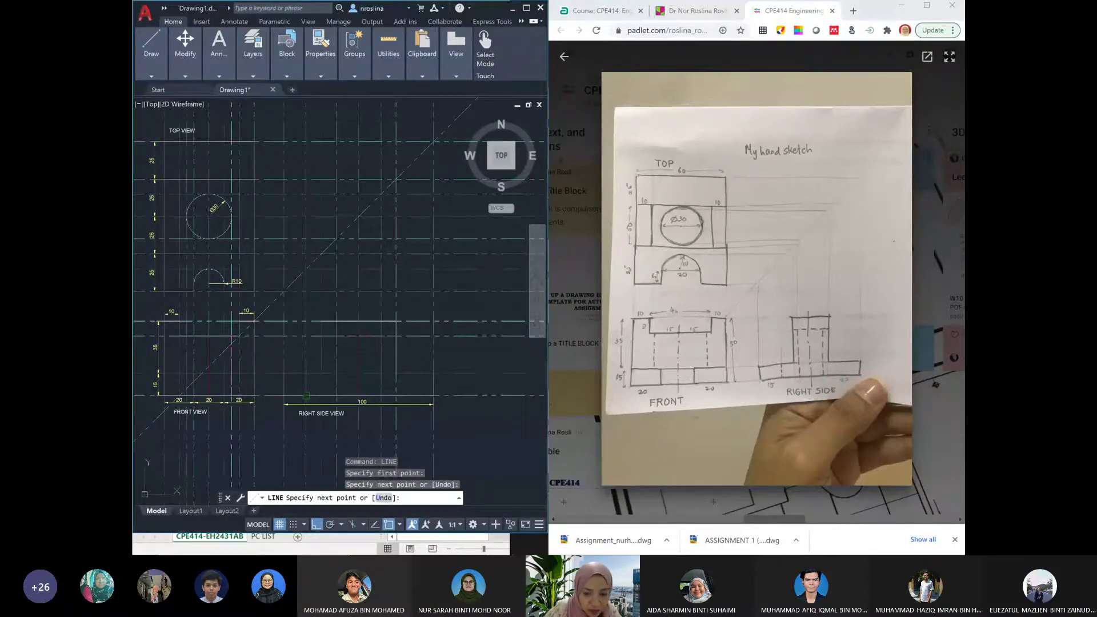
pyautogui.press('Return')
# Turn off the projection layer and make DIMENSION the current layer
pyautogui.write('LA')
pyautogui.press('Return')
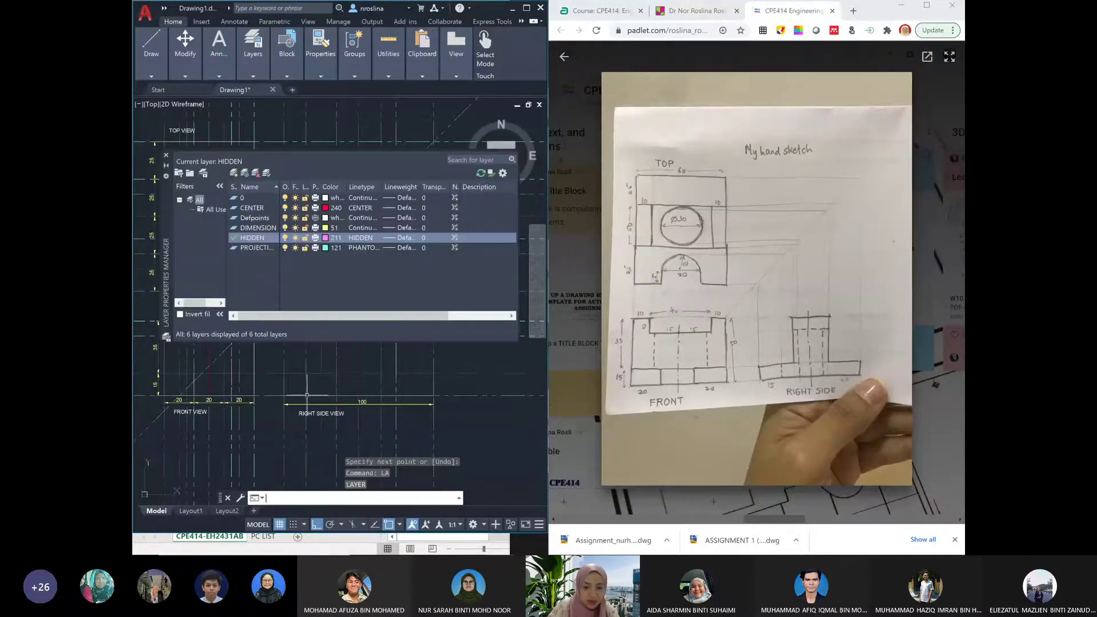
pyautogui.click(285, 248)
pyautogui.click(167, 155)
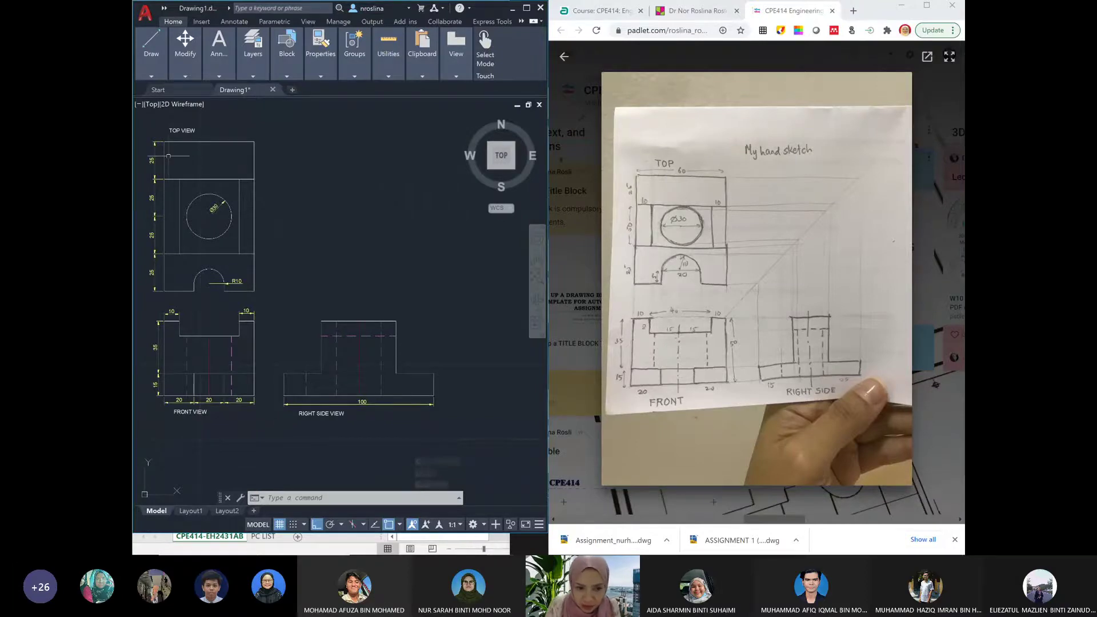
pyautogui.write('la')
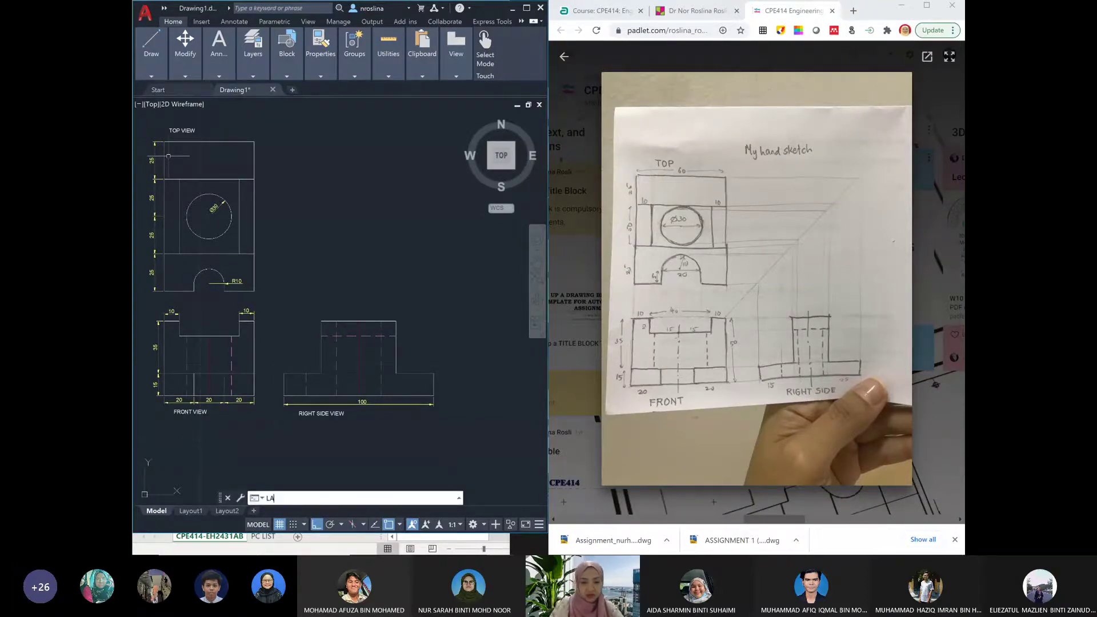
pyautogui.press('Return')
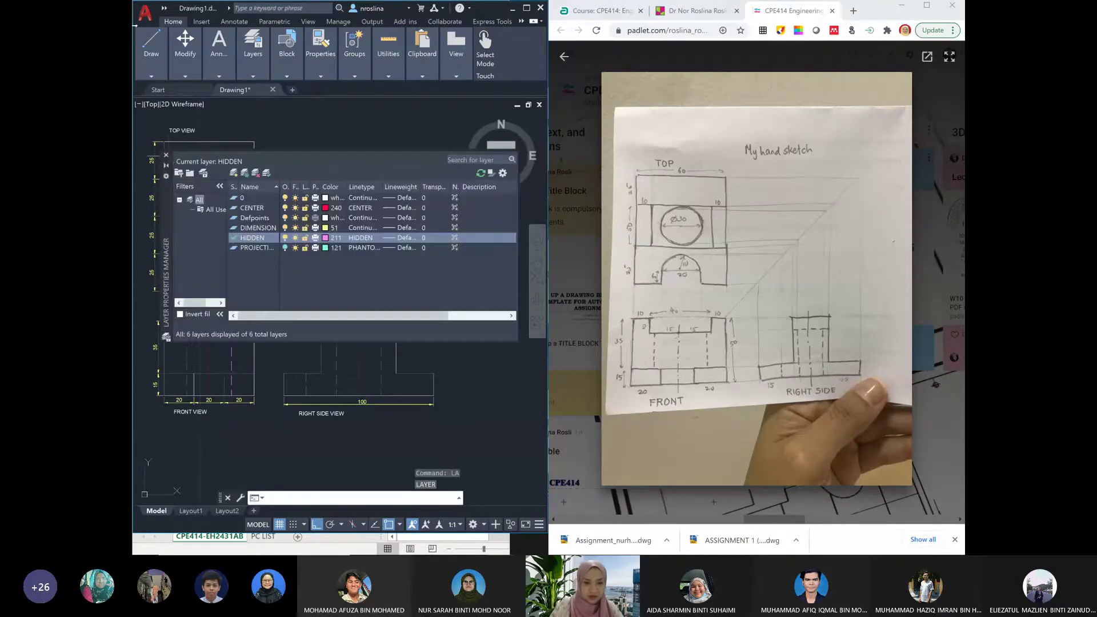
pyautogui.doubleClick(235, 228)
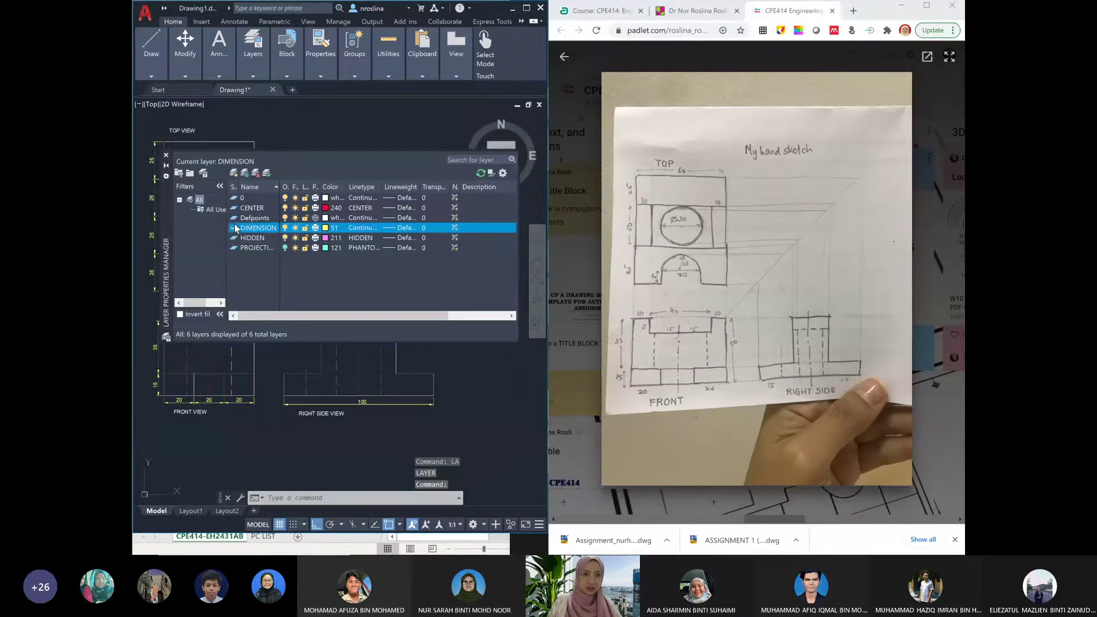
pyautogui.click(166, 155)
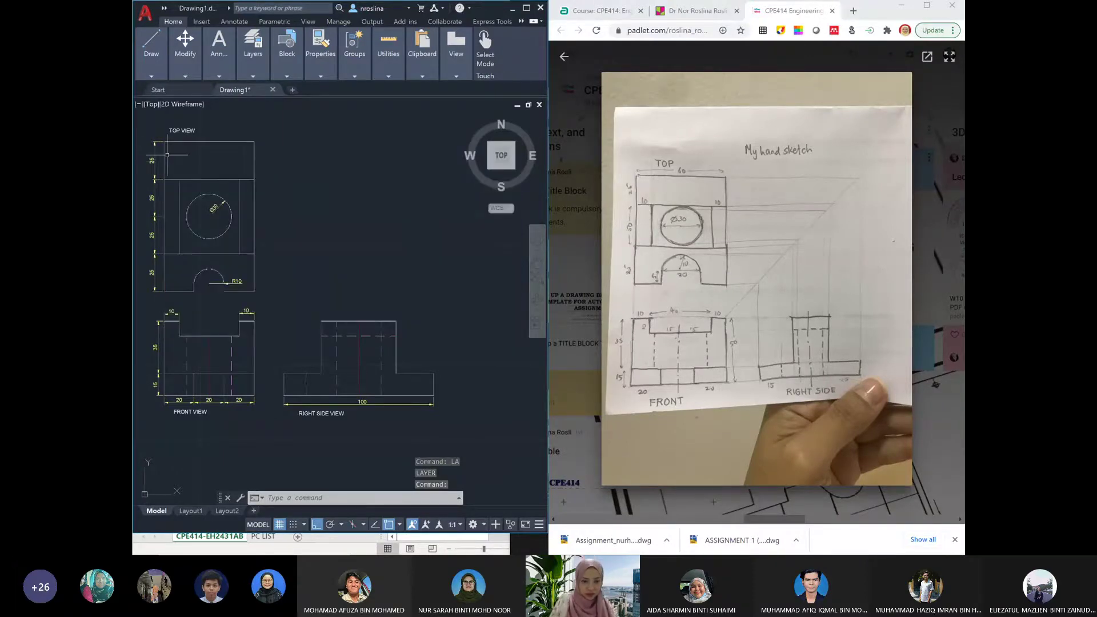
pyautogui.write('DIM')
pyautogui.press('Return')
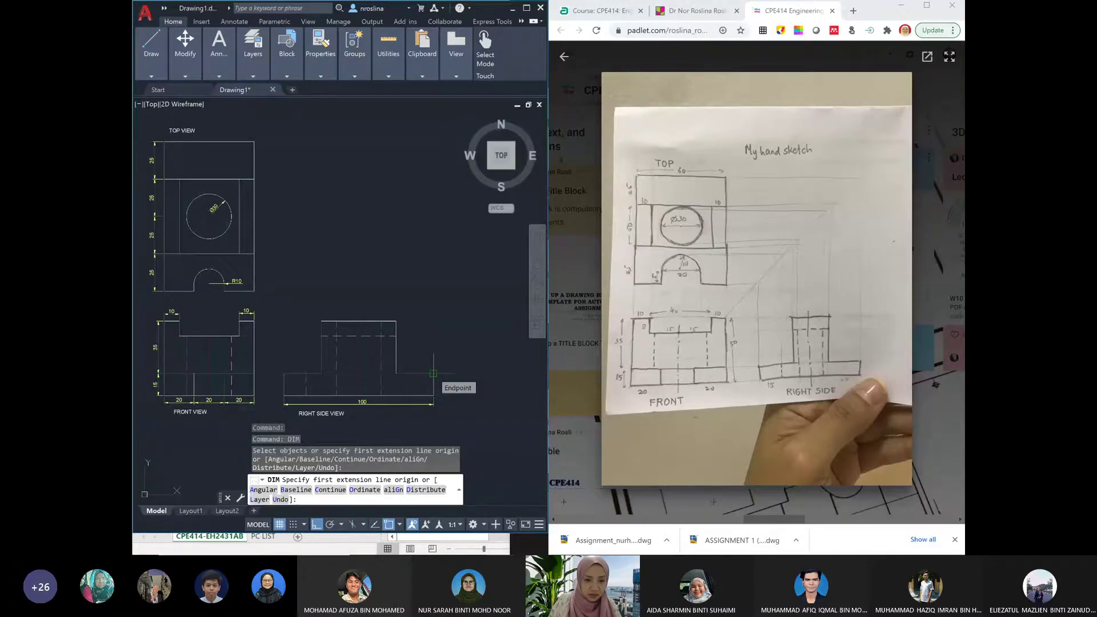
pyautogui.press('Escape')
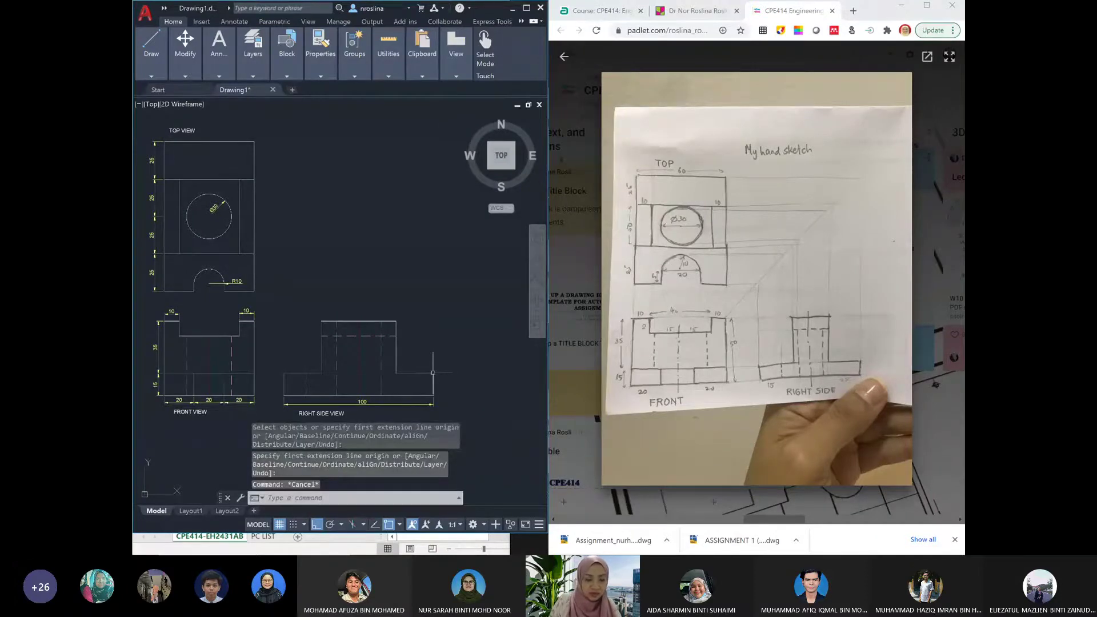
# Add continuous quick dimensions across the three horizontal upper edges of the right side view, placed just above the upright
pyautogui.write('QDIM')
pyautogui.press('Return')
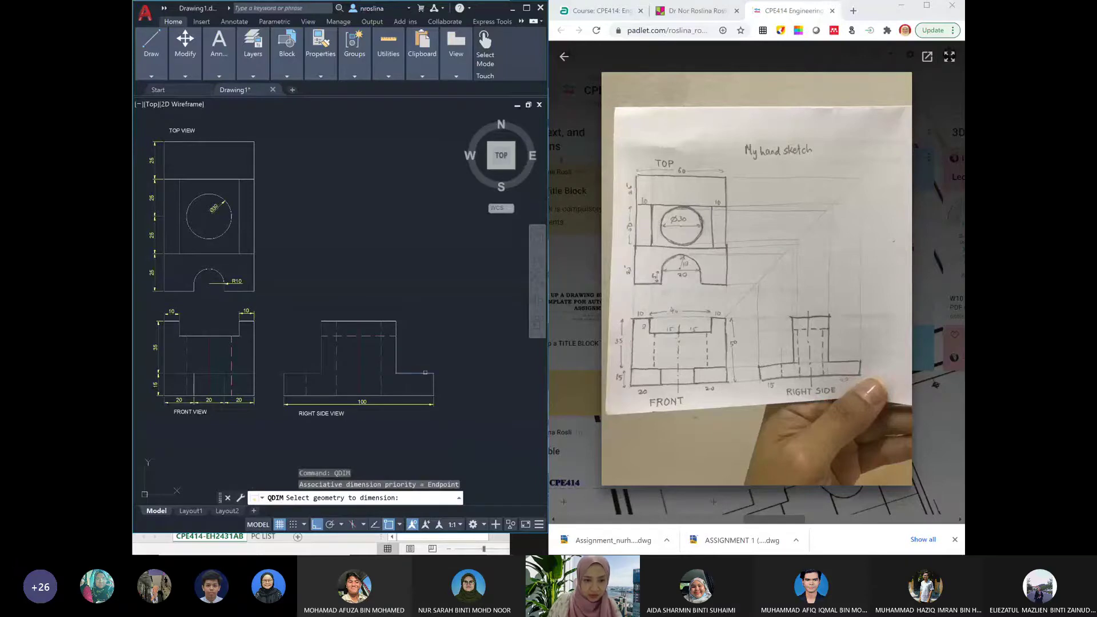
pyautogui.click(425, 372)
pyautogui.click(384, 321)
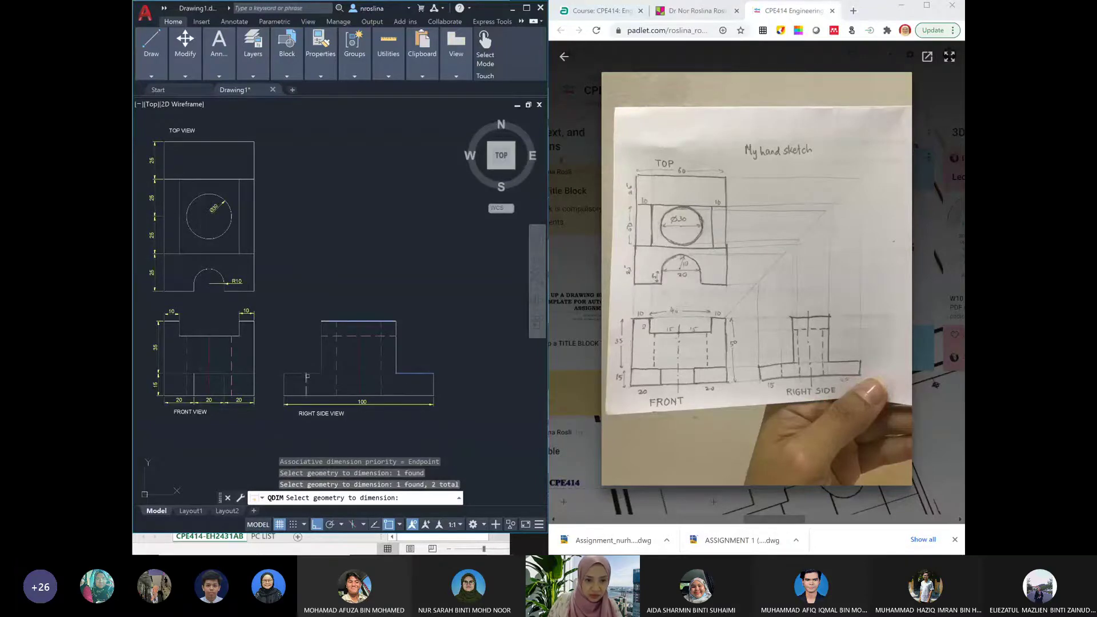
pyautogui.click(314, 374)
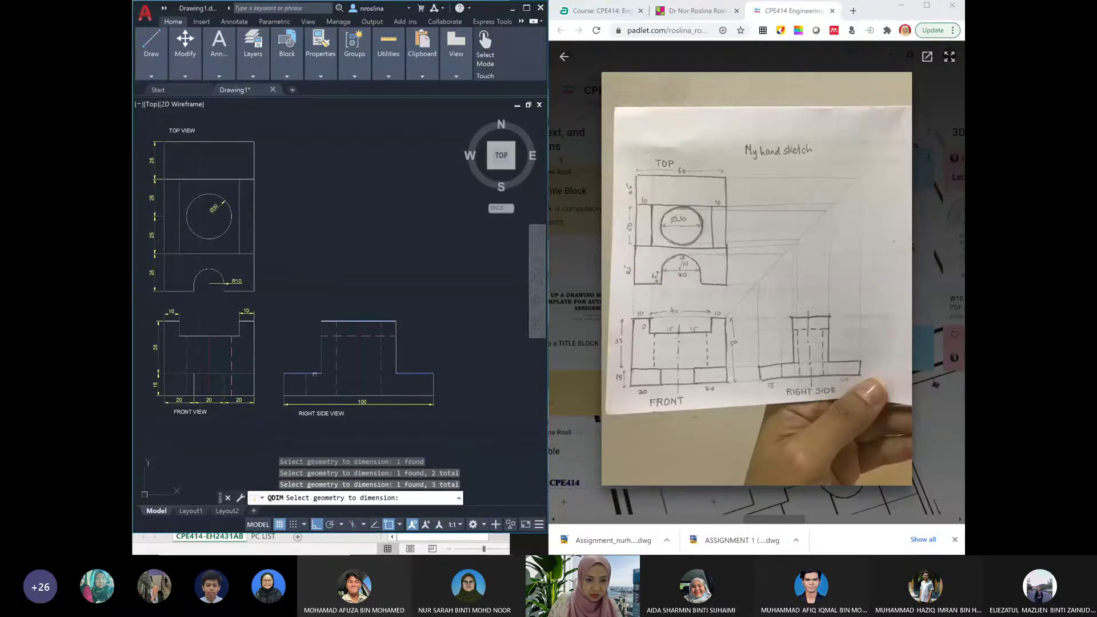
pyautogui.press('Return')
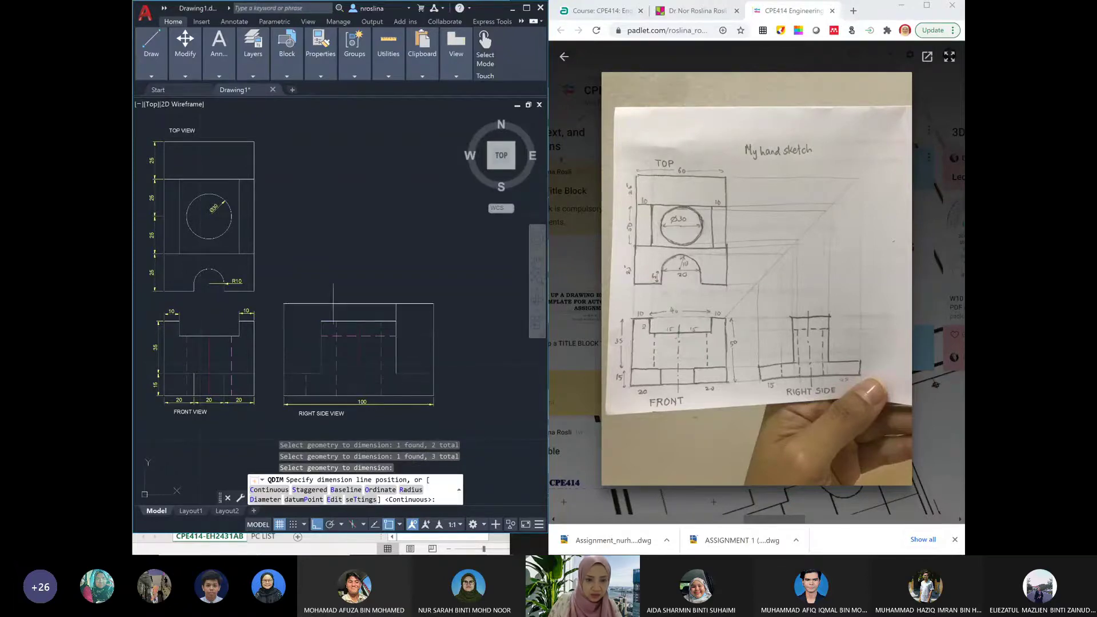
pyautogui.click(366, 309)
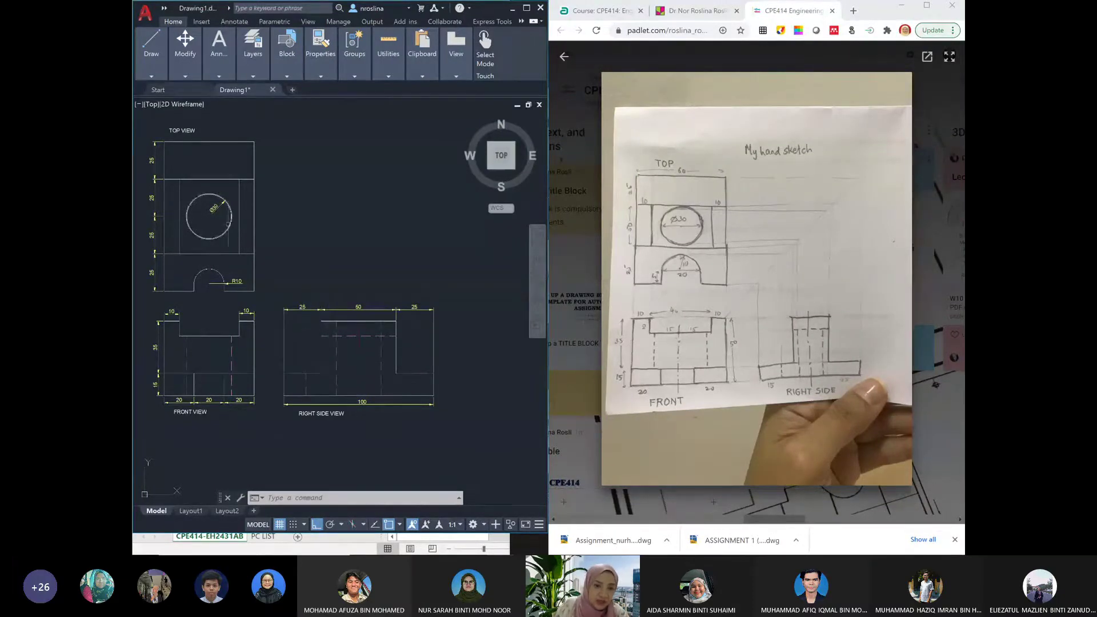
# Erase the three chained width dimensions above the right side view
pyautogui.click(303, 307)
pyautogui.moveTo(303, 308)
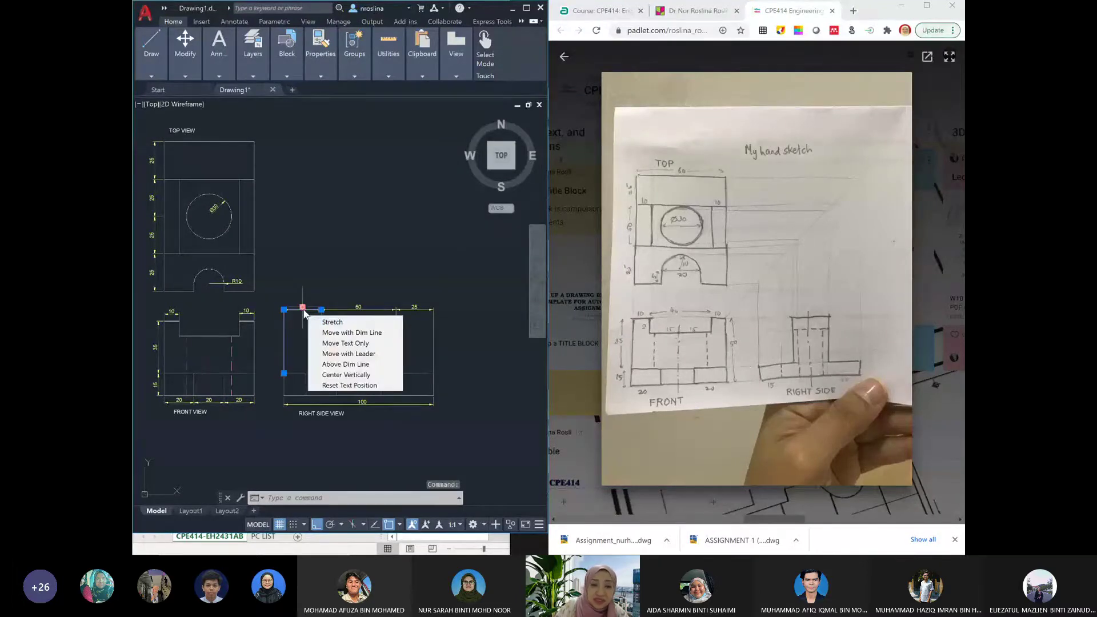
pyautogui.press('Delete')
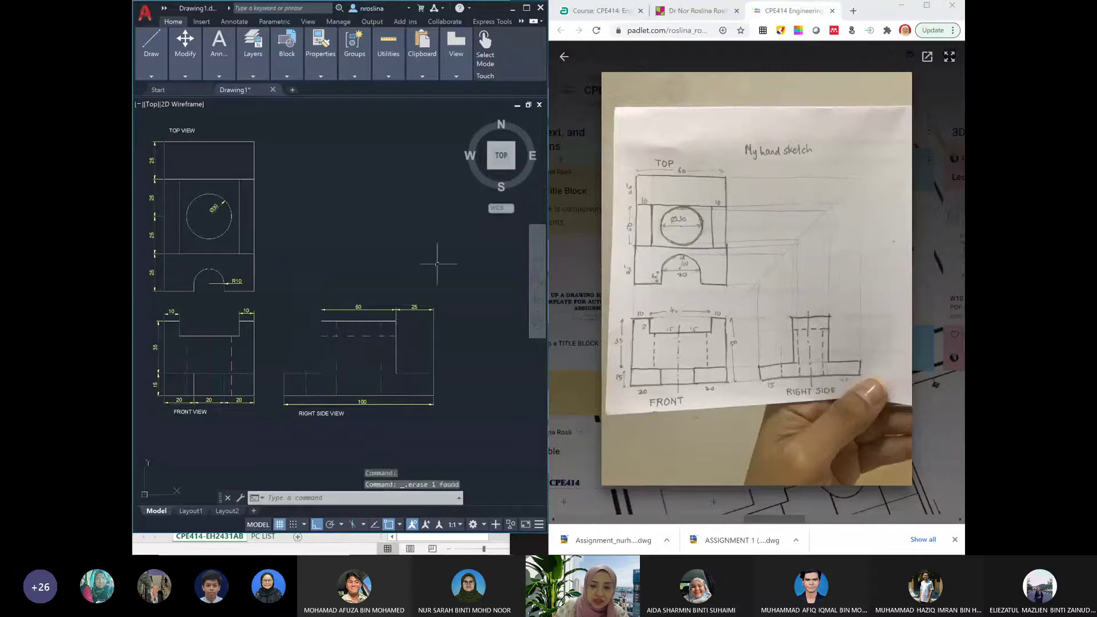
pyautogui.click(416, 311)
pyautogui.press('Delete')
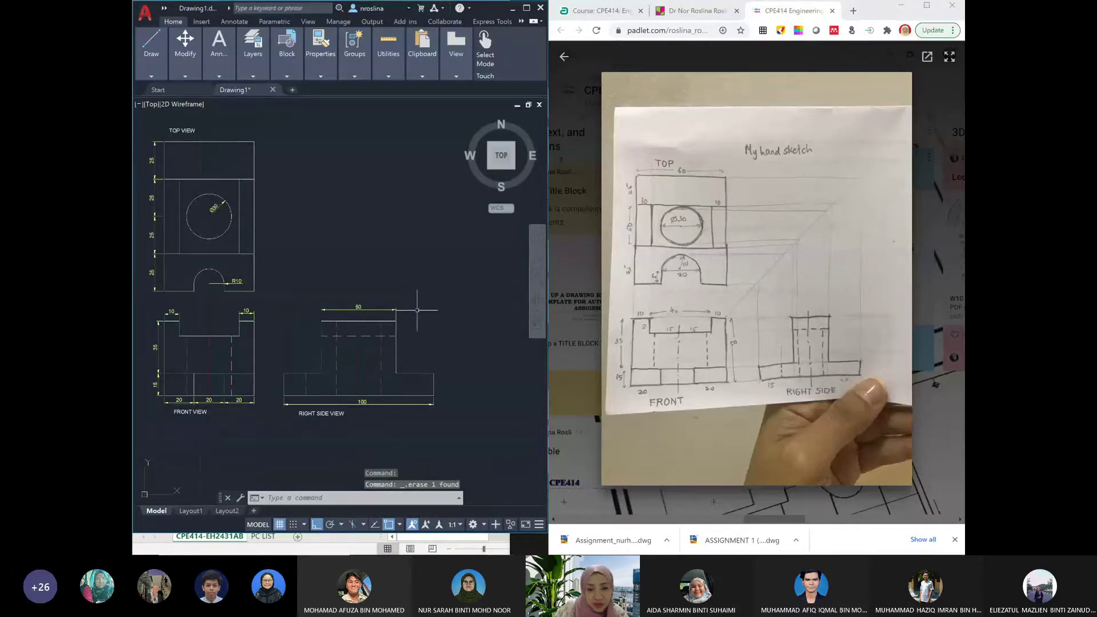
pyautogui.click(376, 310)
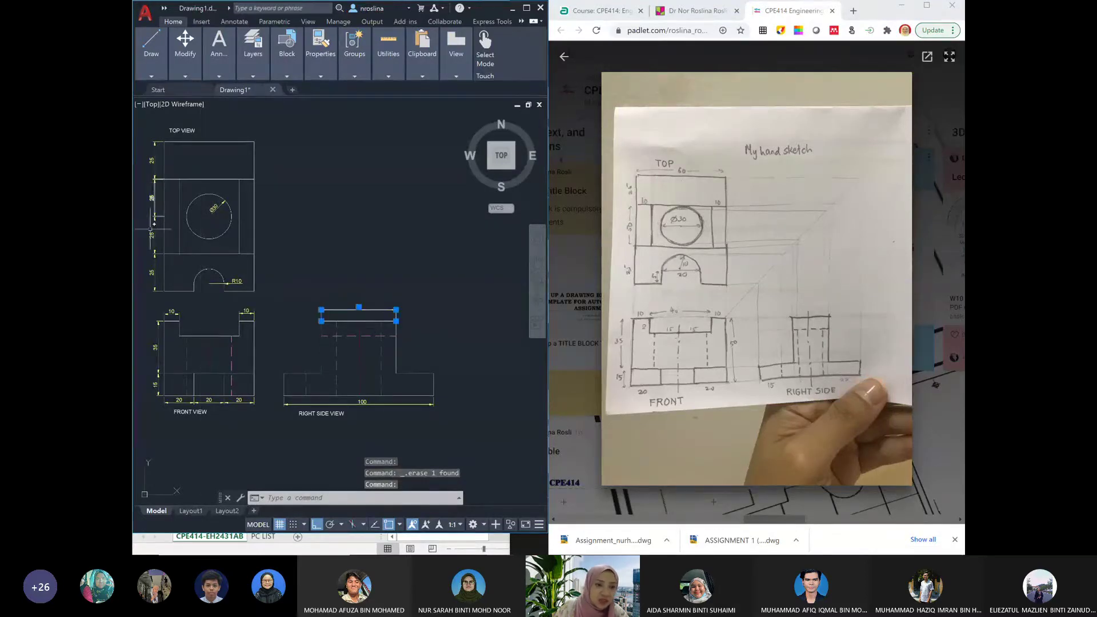
pyautogui.press('Delete')
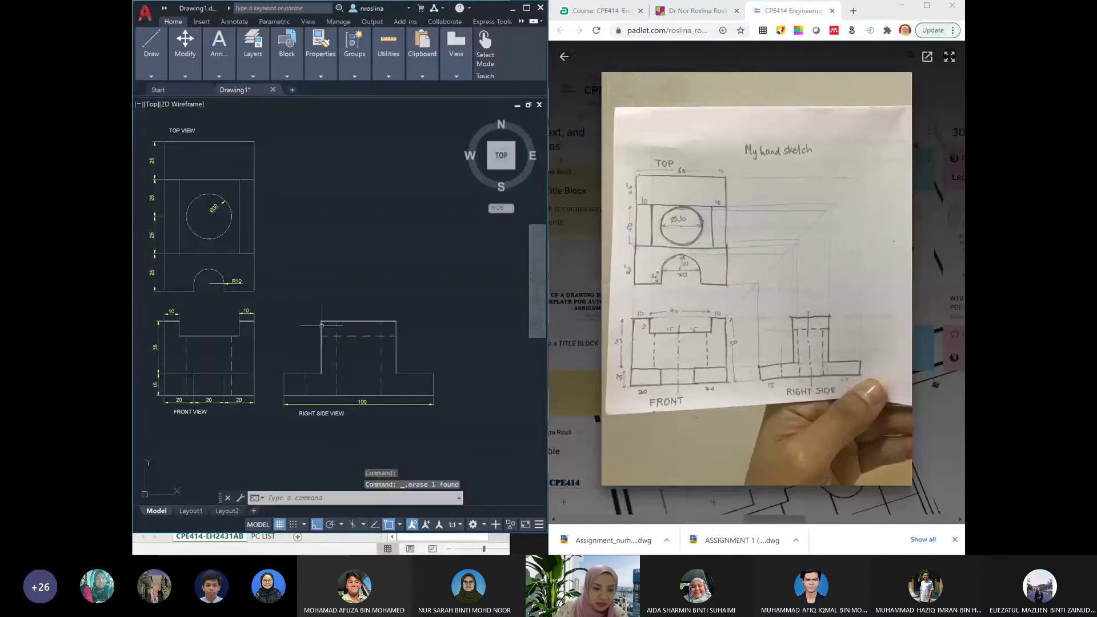
# Dimension the vertical distance from the upright's top edge to the horizontal hidden line in the right side view, placing it beside the upright
pyautogui.write('DIM')
pyautogui.press('Return')
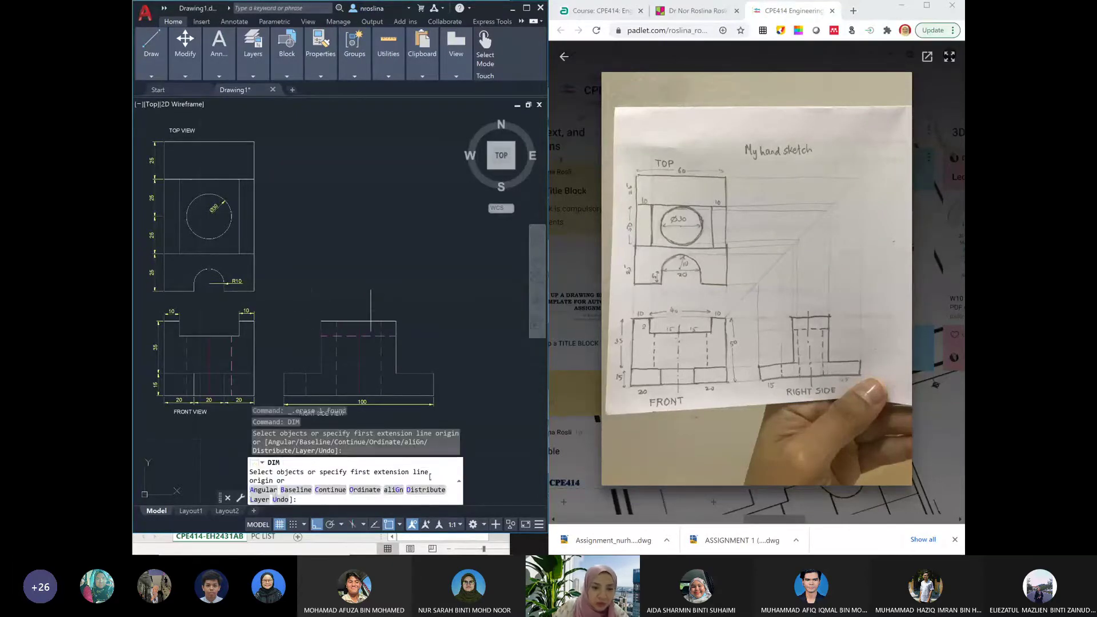
pyautogui.click(396, 321)
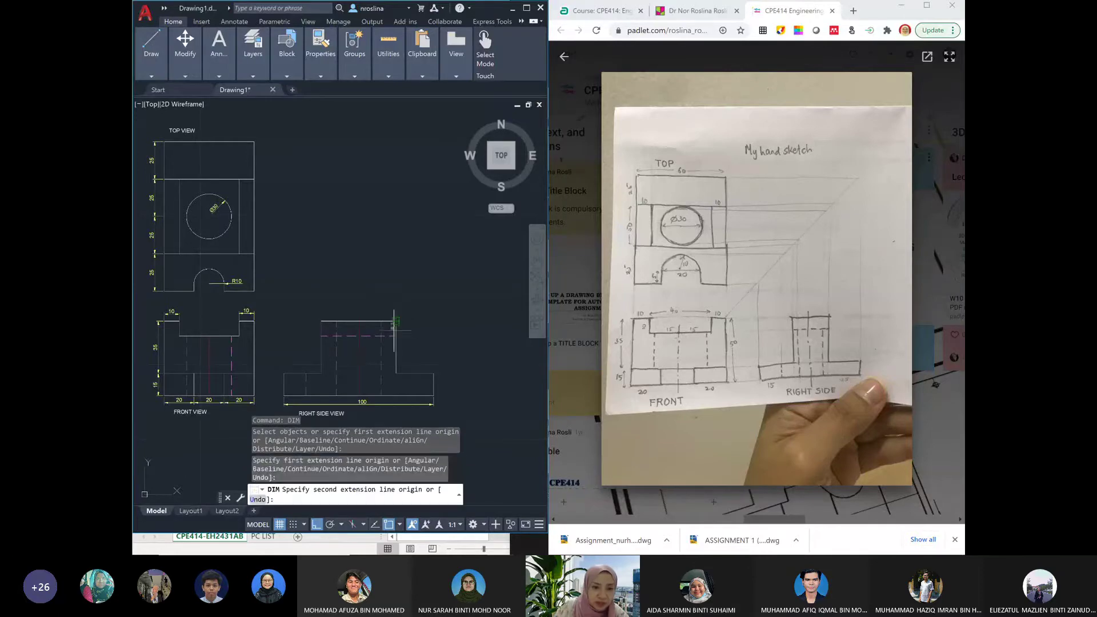
pyautogui.click(396, 335)
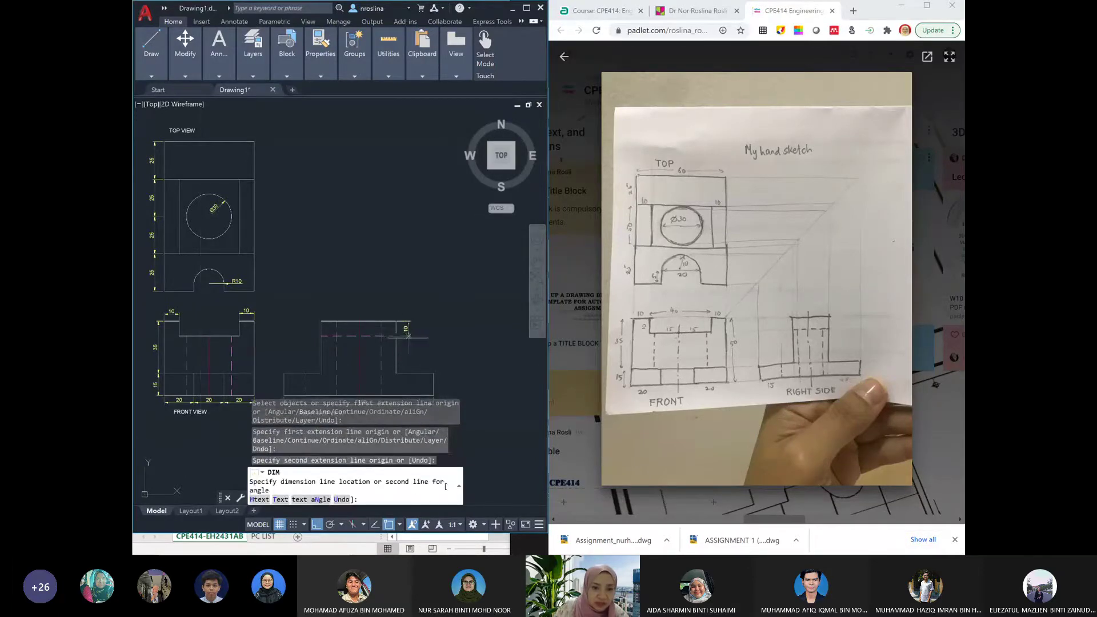
pyautogui.click(409, 335)
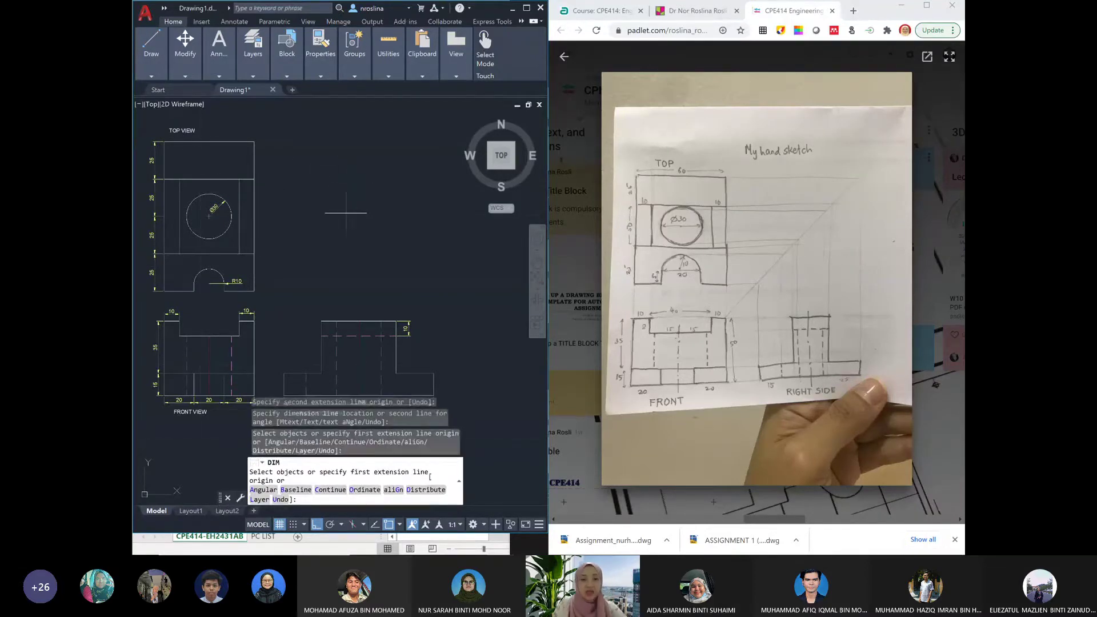
pyautogui.press('Escape')
pyautogui.press('Escape')
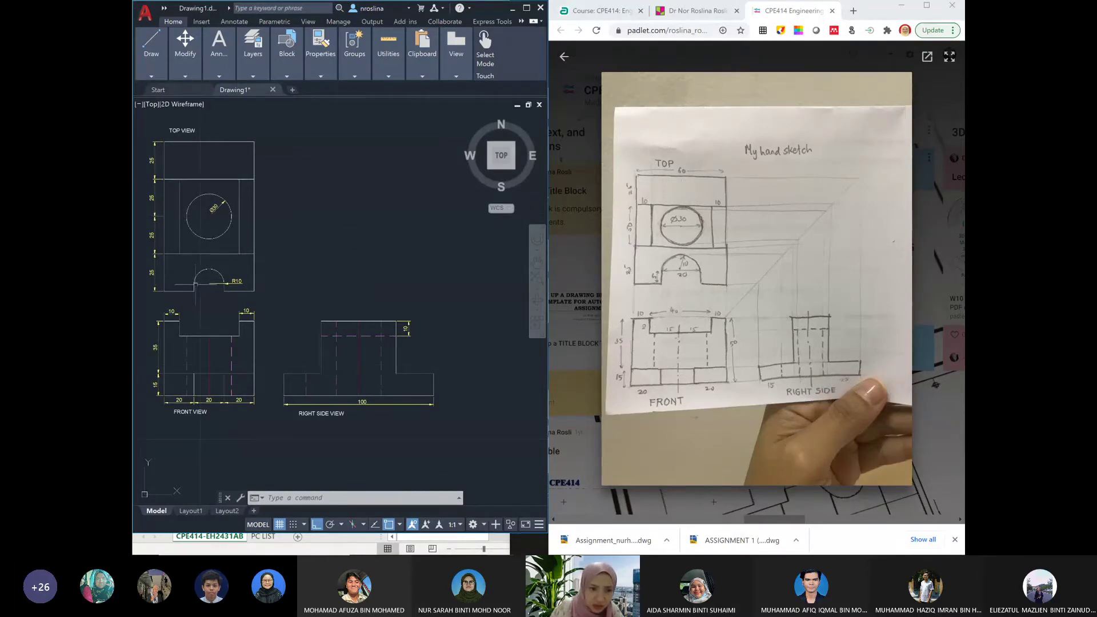
# Dimension the slot's short straight left side in the top view, from the base's front edge to the start of the arc
pyautogui.write('DIM')
pyautogui.press('Return')
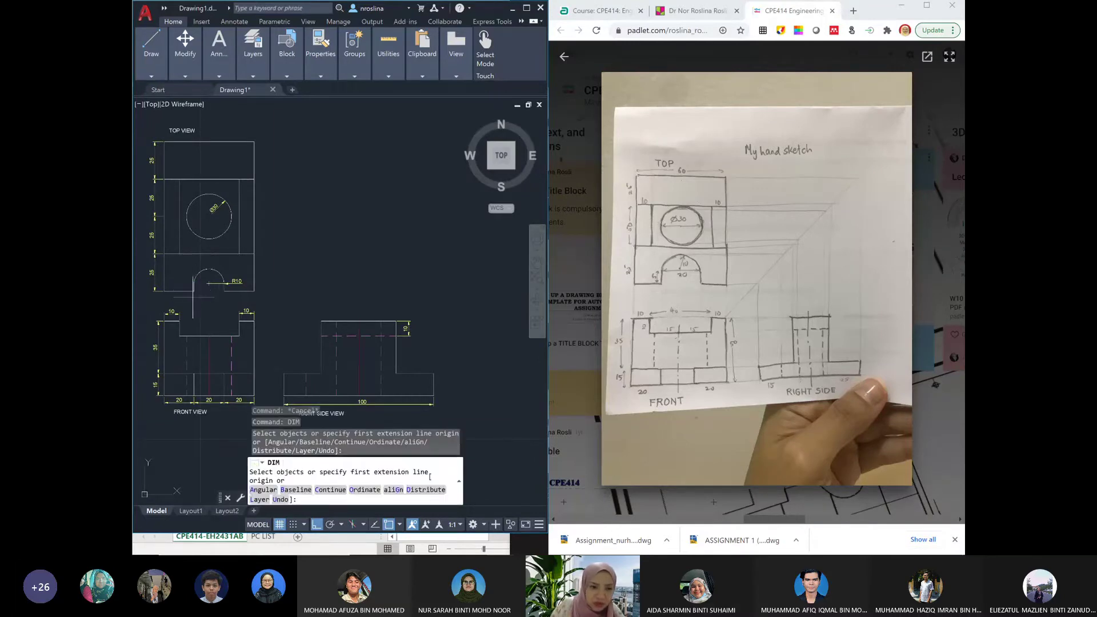
pyautogui.click(194, 291)
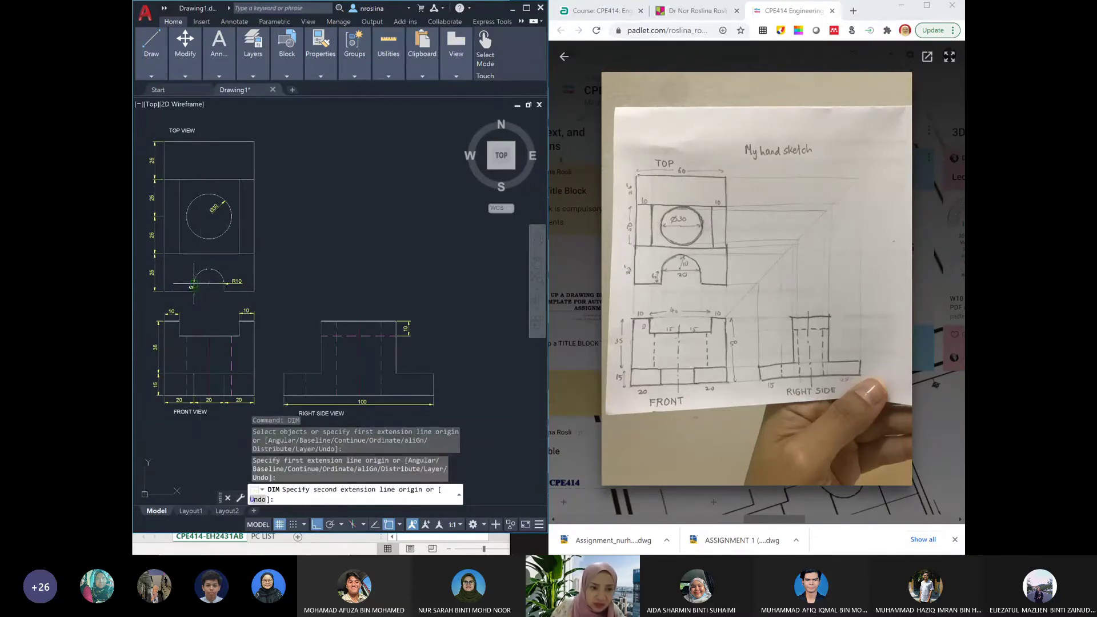
pyautogui.click(194, 284)
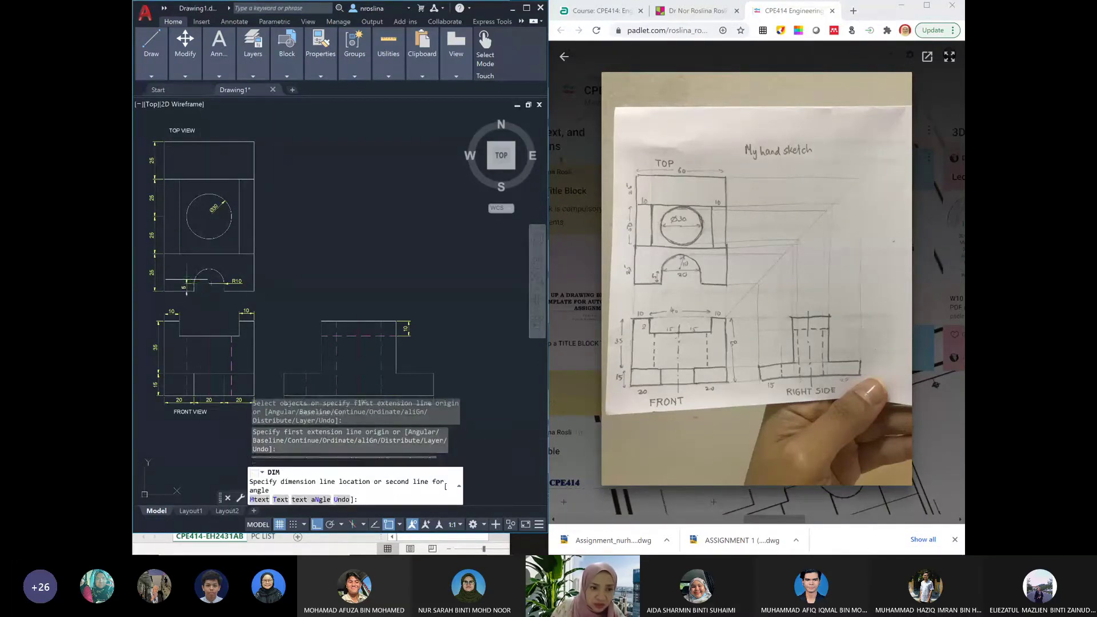
pyautogui.click(184, 283)
pyautogui.press('Return')
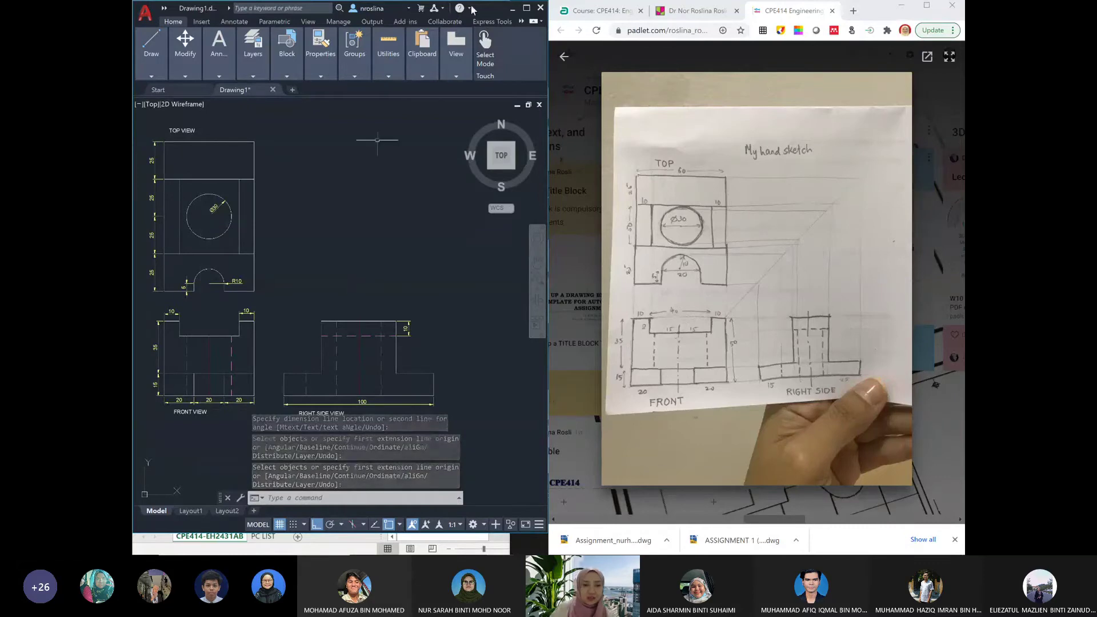
pyautogui.click(527, 8)
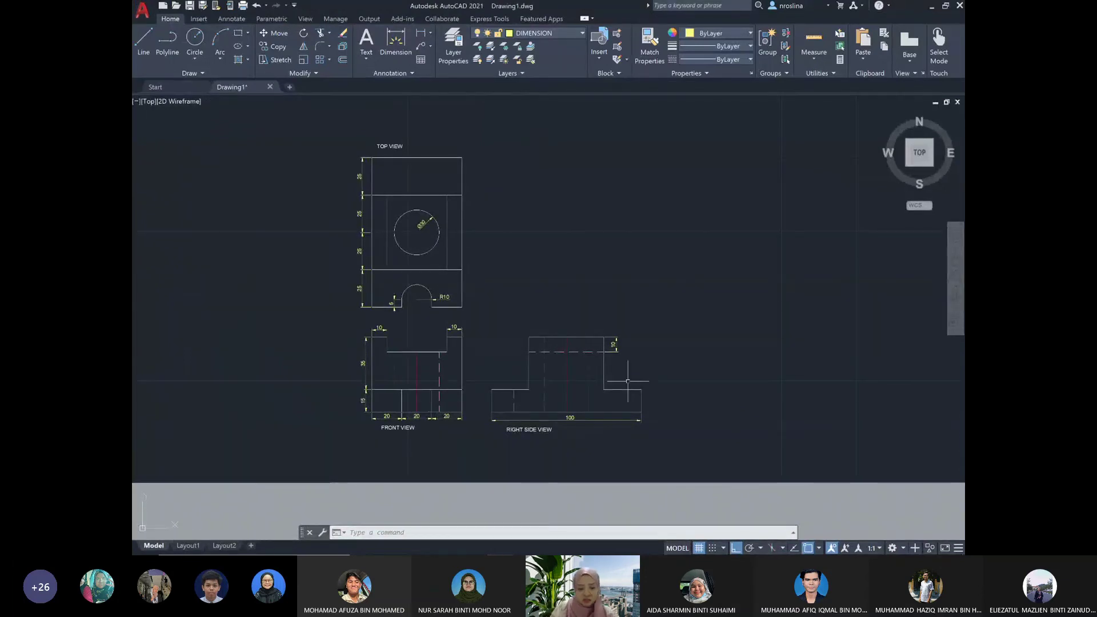
pyautogui.press('Escape')
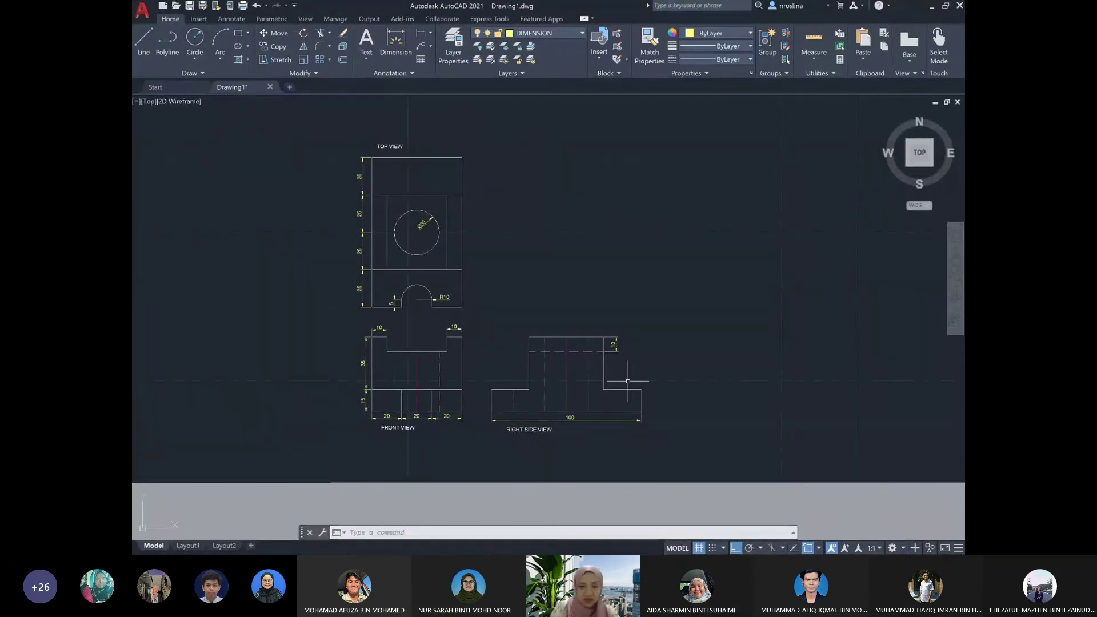
pyautogui.press('Escape')
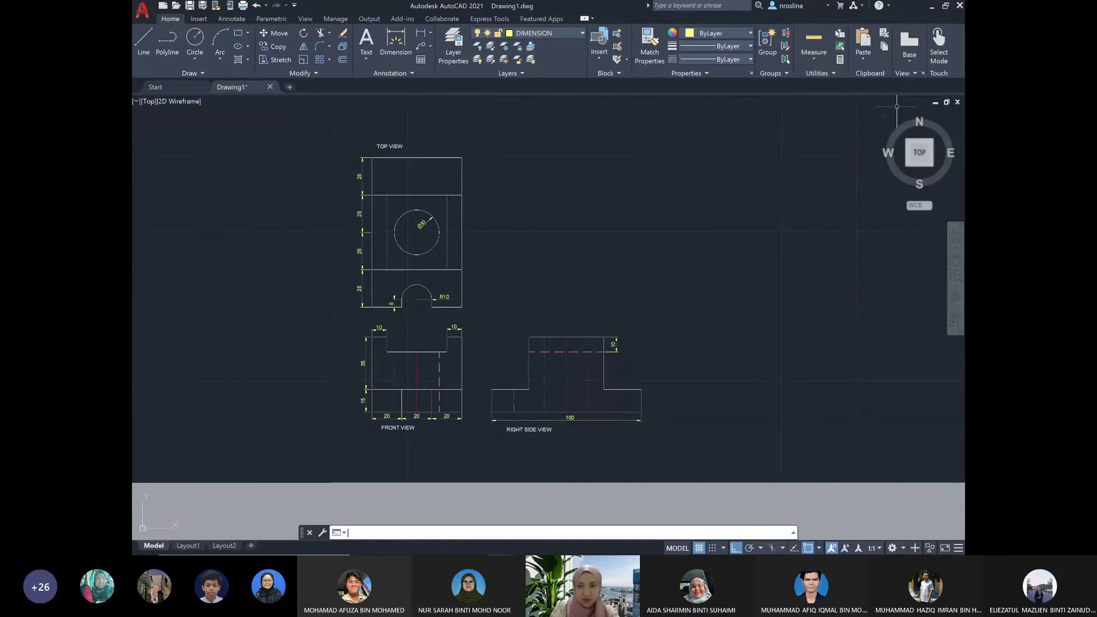
pyautogui.press('super')
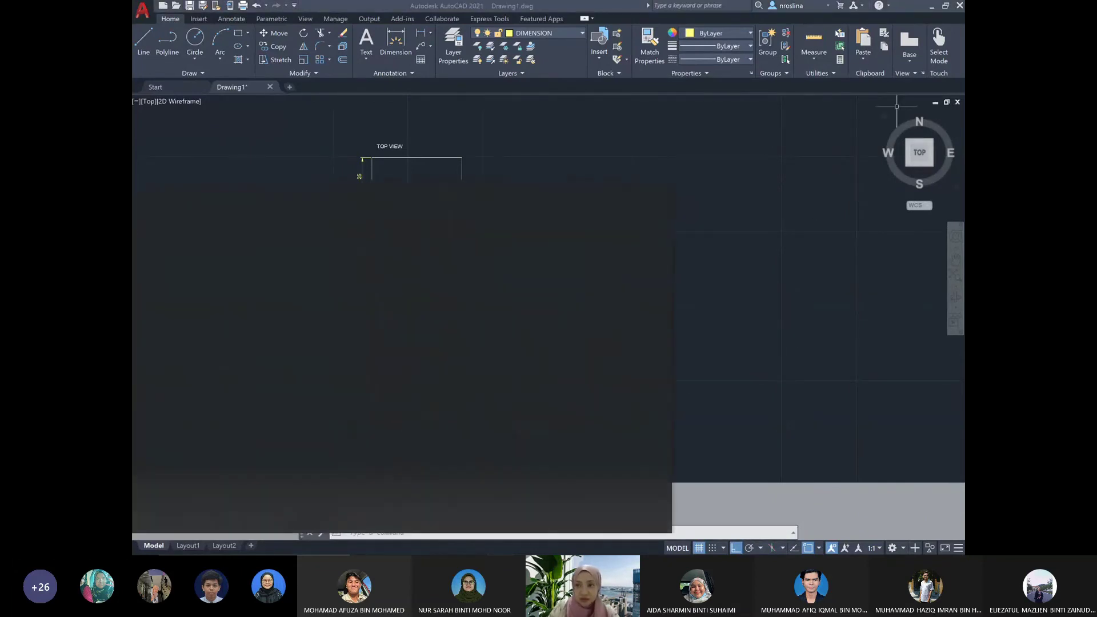
pyautogui.click(841, 128)
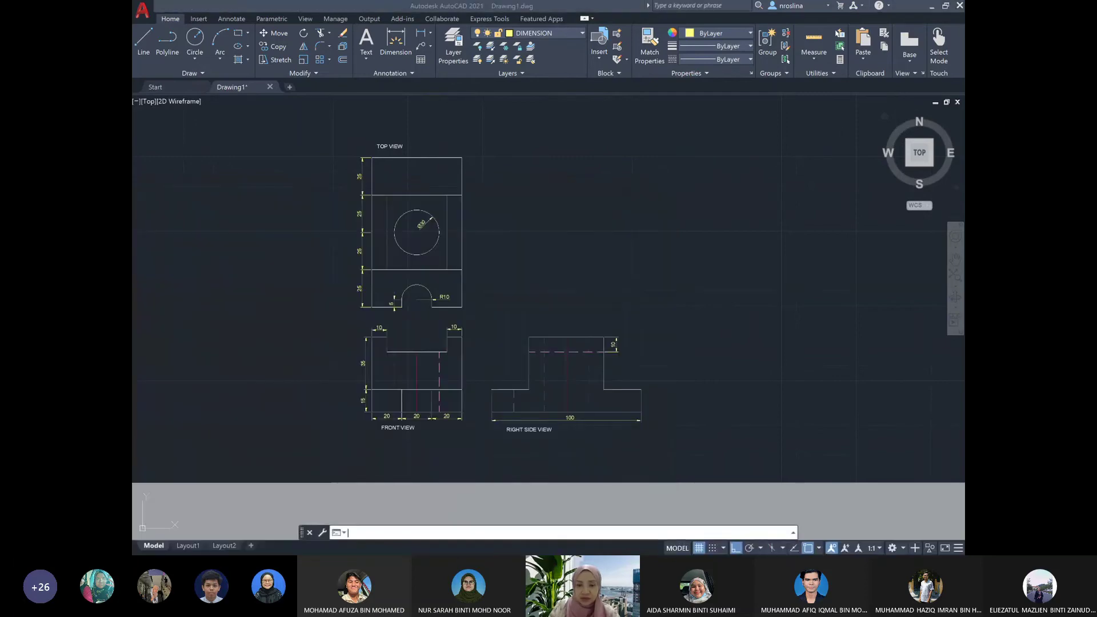
pyautogui.click(946, 6)
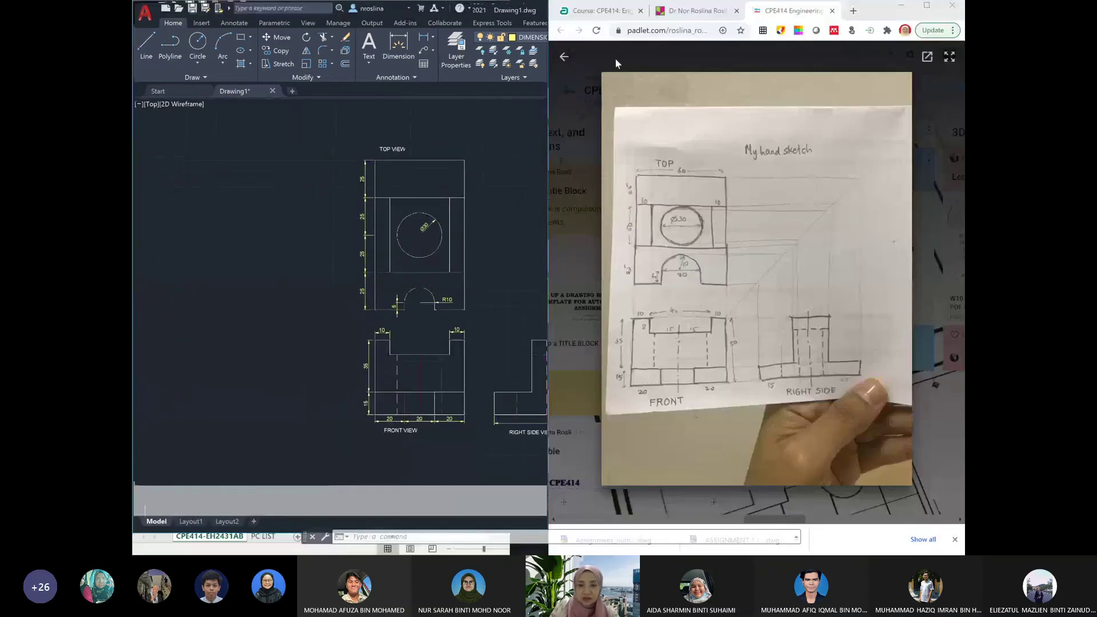
# In the Padlet board in the browser, close the hand sketch and open the W6 Orthographic Projection Oct 2020 PDF document
pyautogui.click(565, 59)
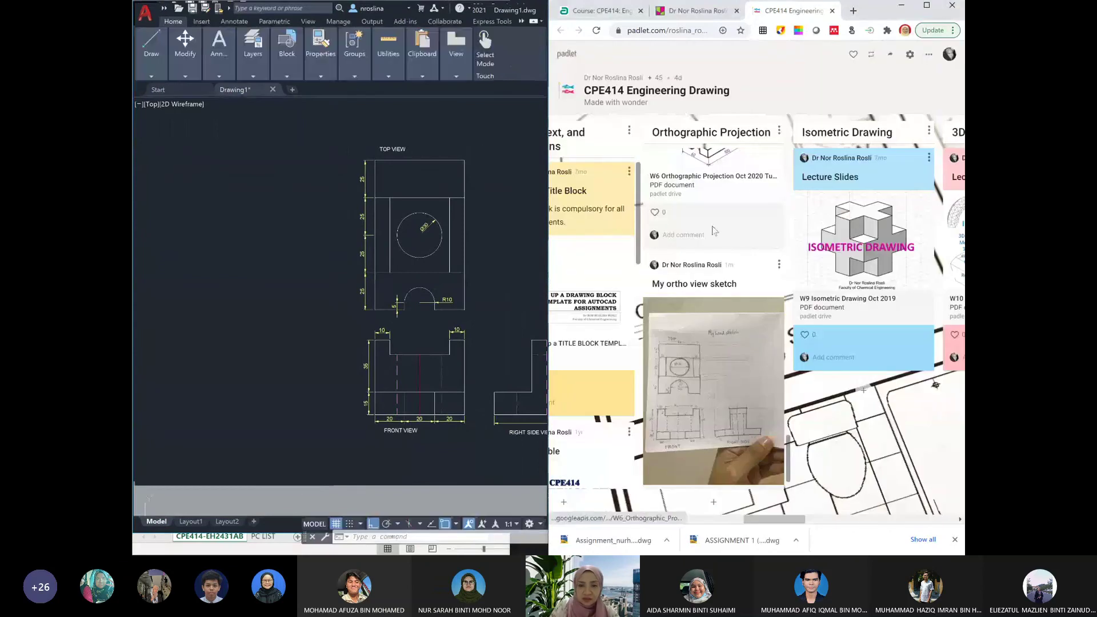
pyautogui.click(730, 168)
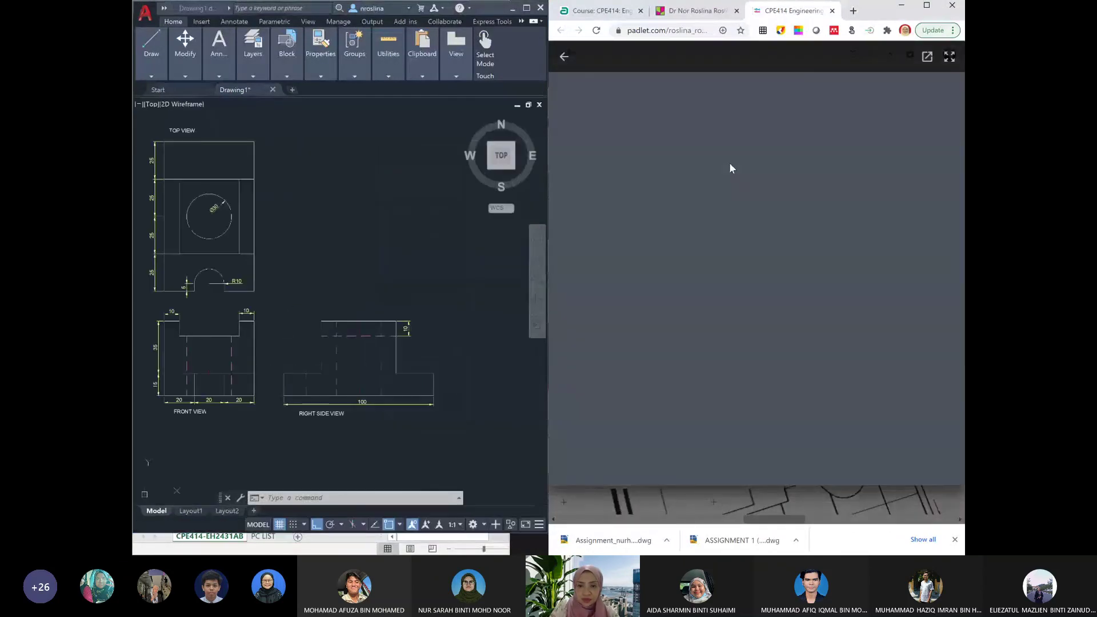